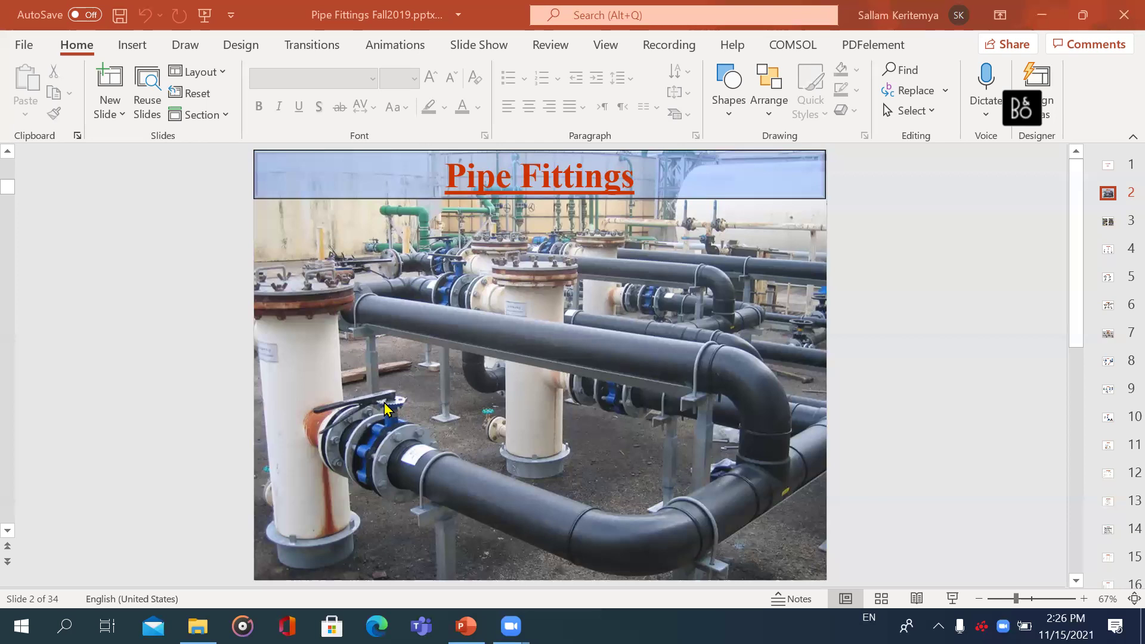
- Page down past the pipe-rack photo slide to the Pipe Fittings photo slides
scroll(619, 256, "down", 1)
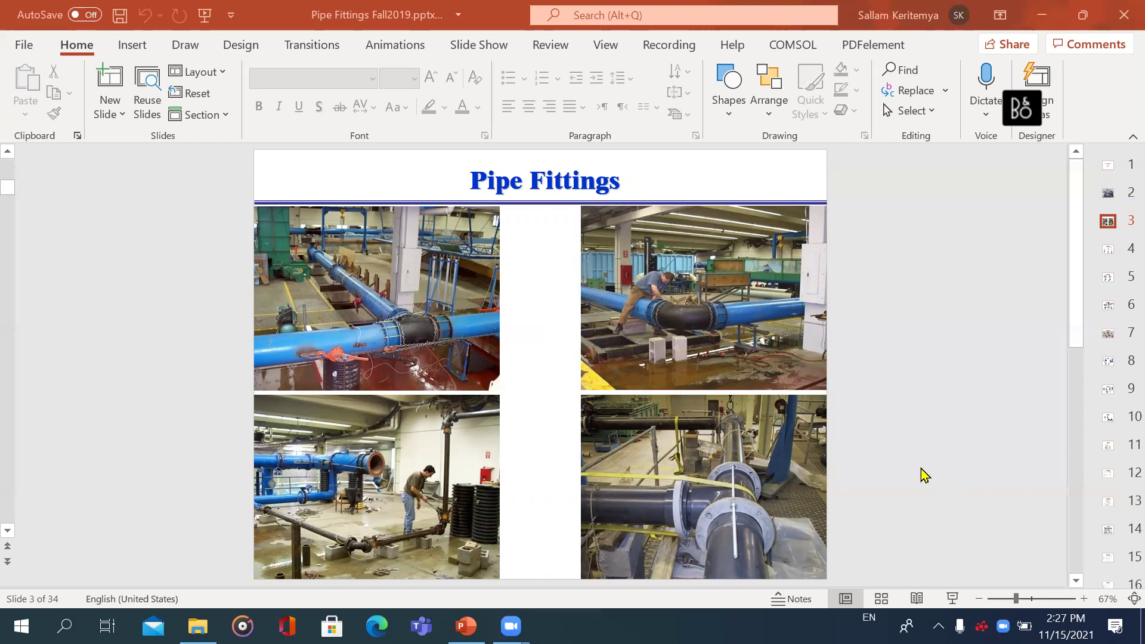
scroll(920, 473, "down", 1)
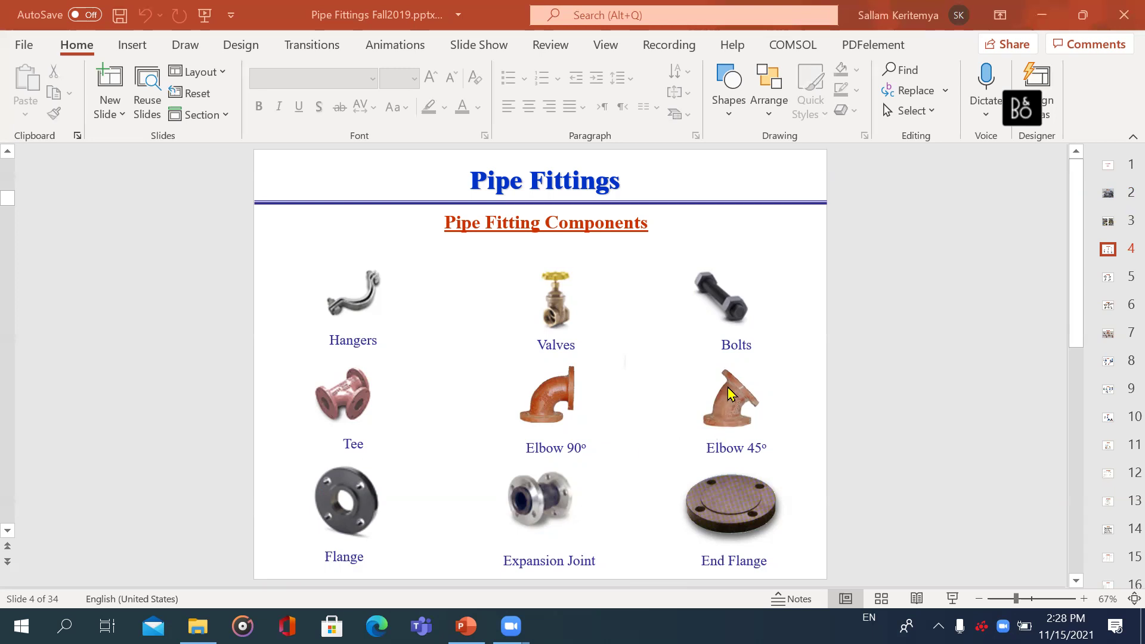
- Page through slides 5 and 6 to slide 7, Welded Pipe Fittings
scroll(805, 391, "down", 1)
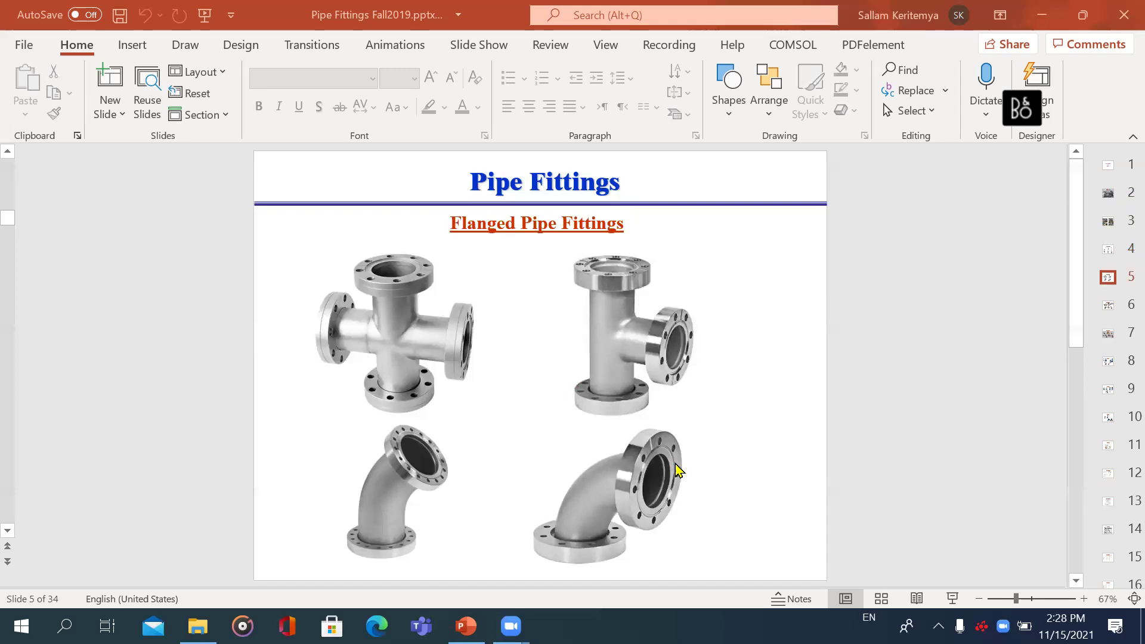
scroll(692, 453, "down", 2)
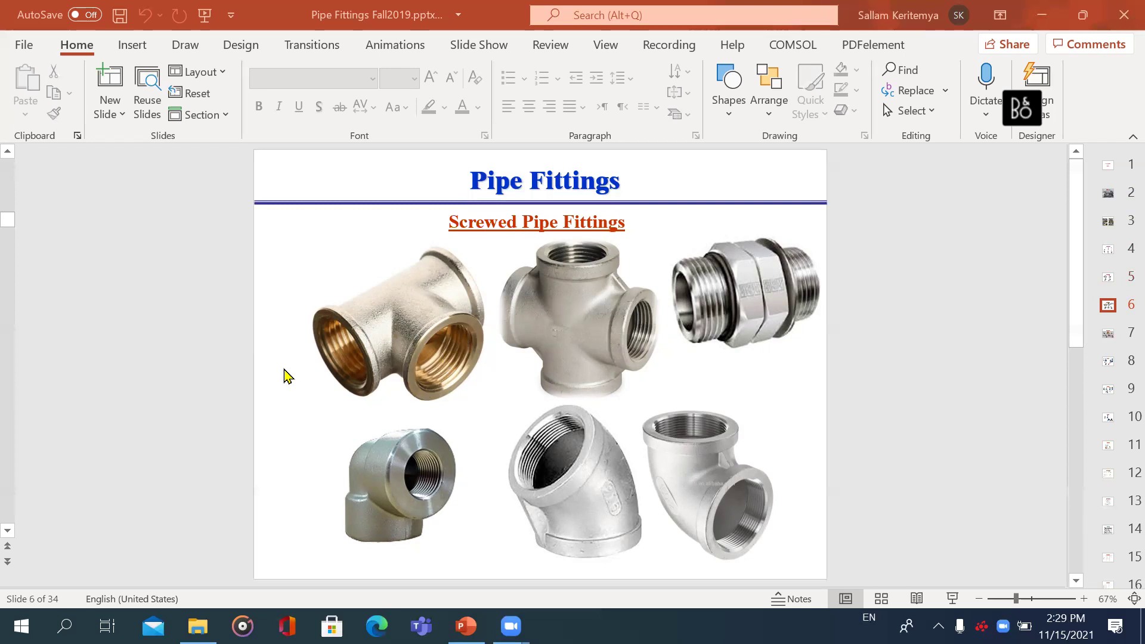
scroll(602, 355, "down", 3)
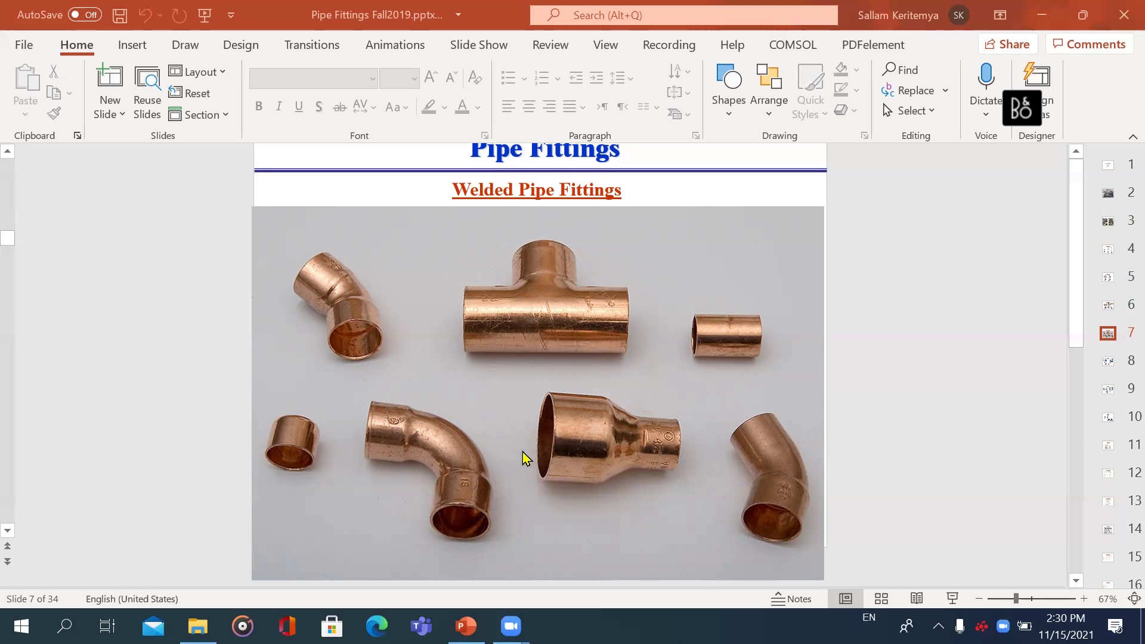
- Page down through the valve and symbol slides to slide 17
scroll(879, 439, "down", 2)
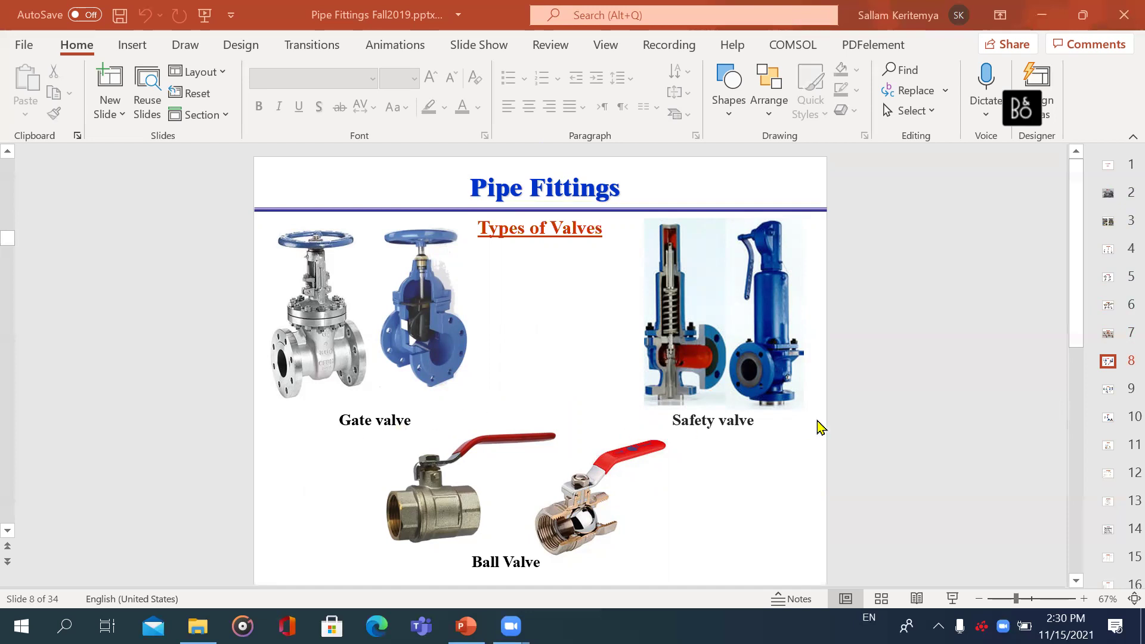
scroll(872, 356, "down", 1)
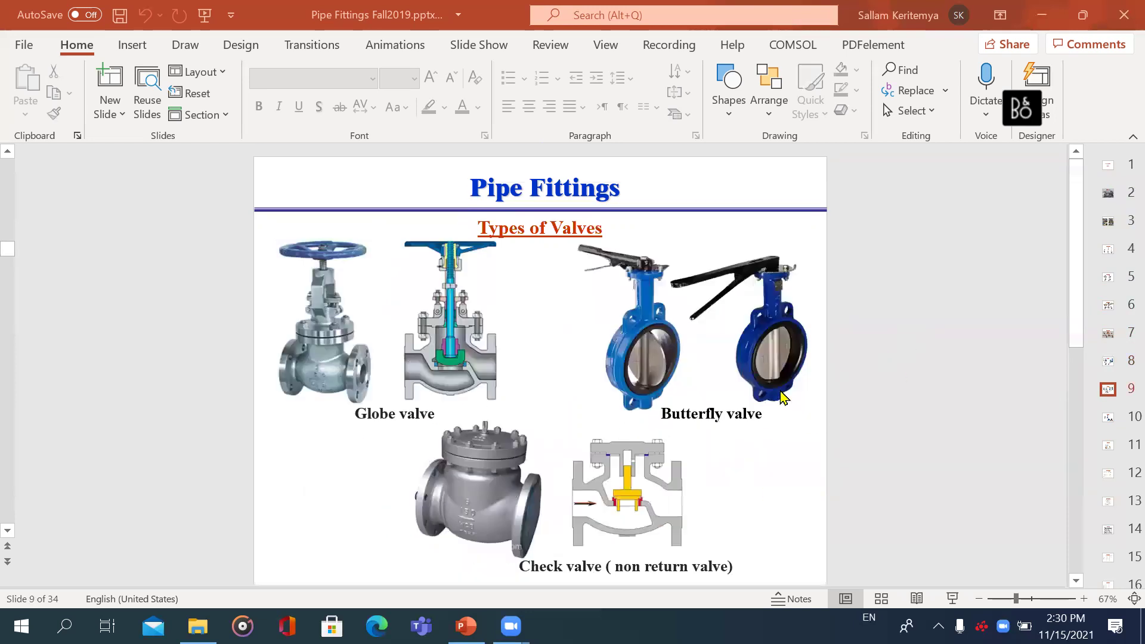
scroll(650, 465, "down", 1)
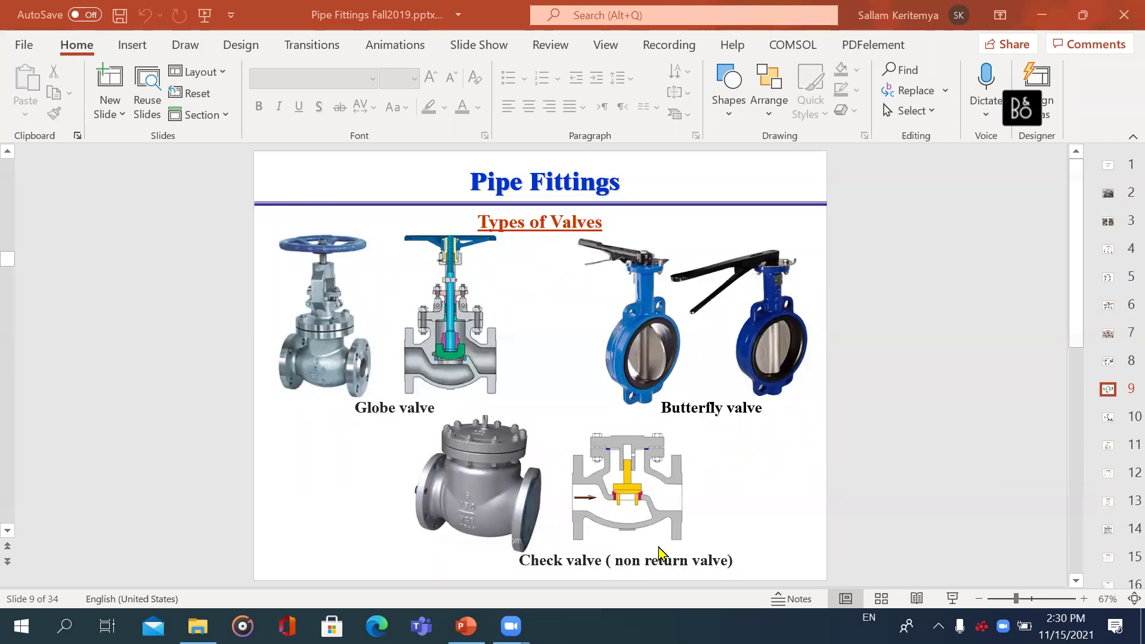
scroll(818, 480, "down", 1)
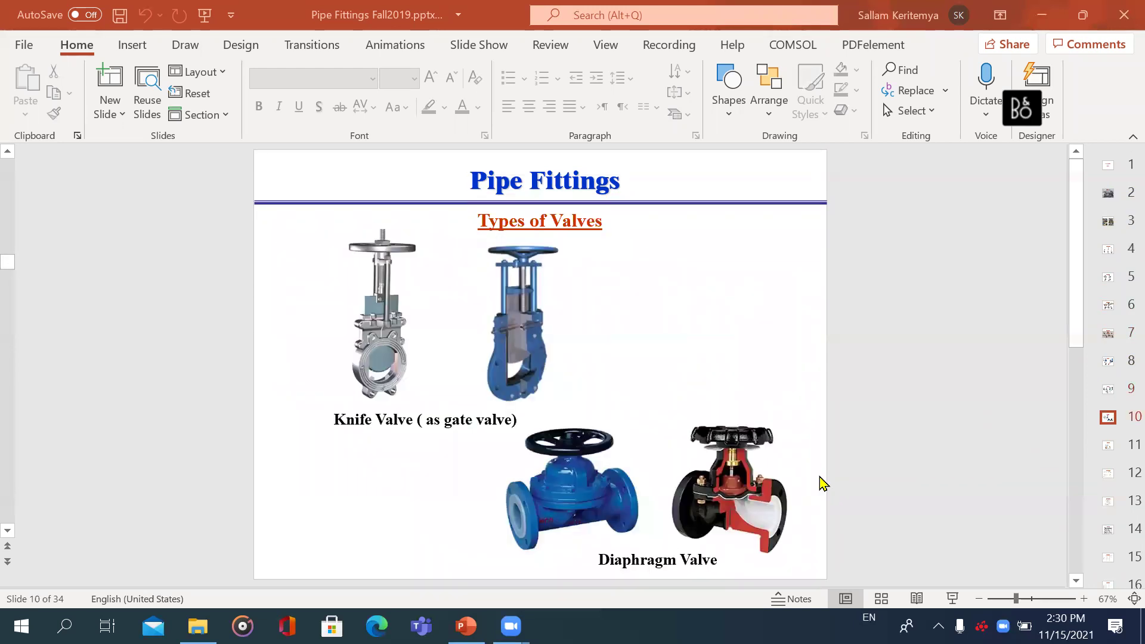
scroll(821, 482, "down", 1)
scroll(821, 483, "down", 1)
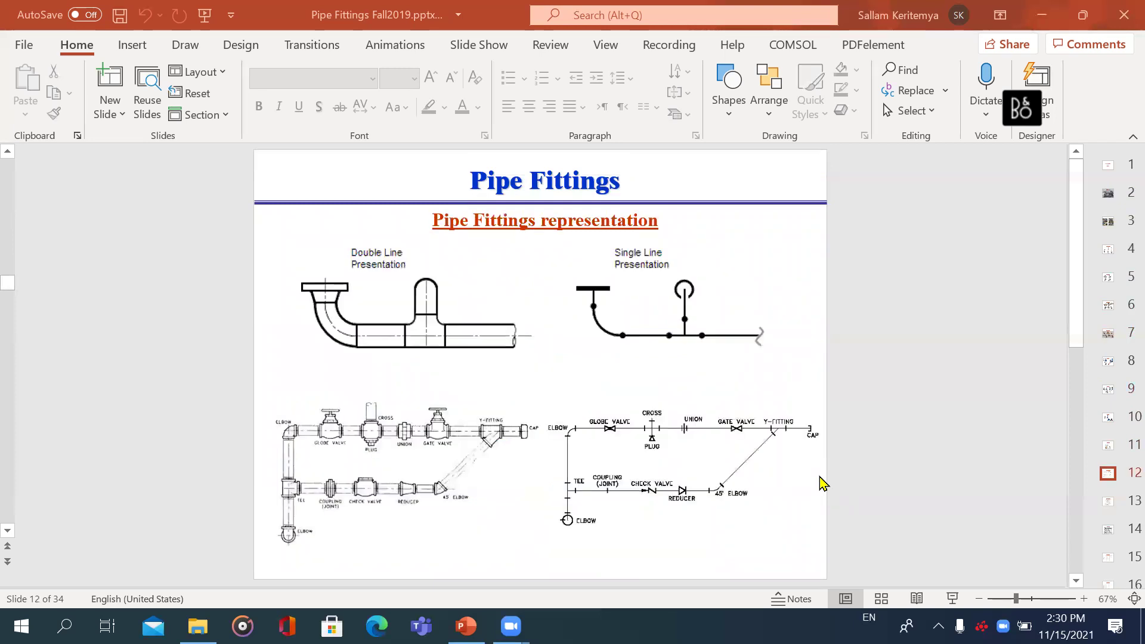
scroll(821, 483, "down", 1)
scroll(821, 483, "down", 1)
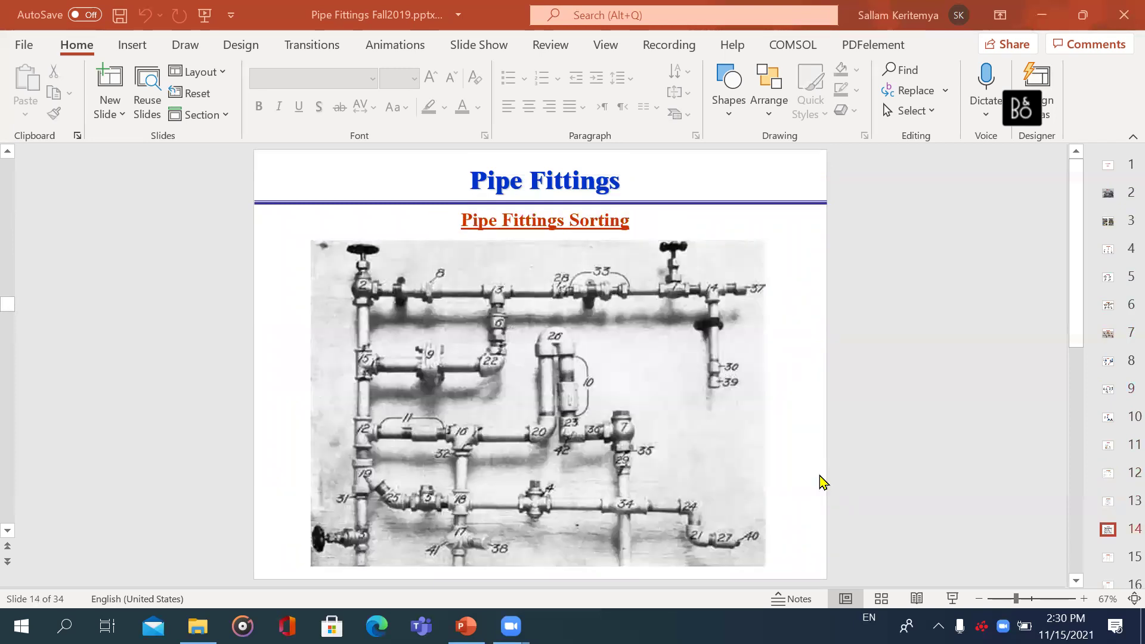
scroll(821, 483, "down", 1)
scroll(821, 482, "down", 1)
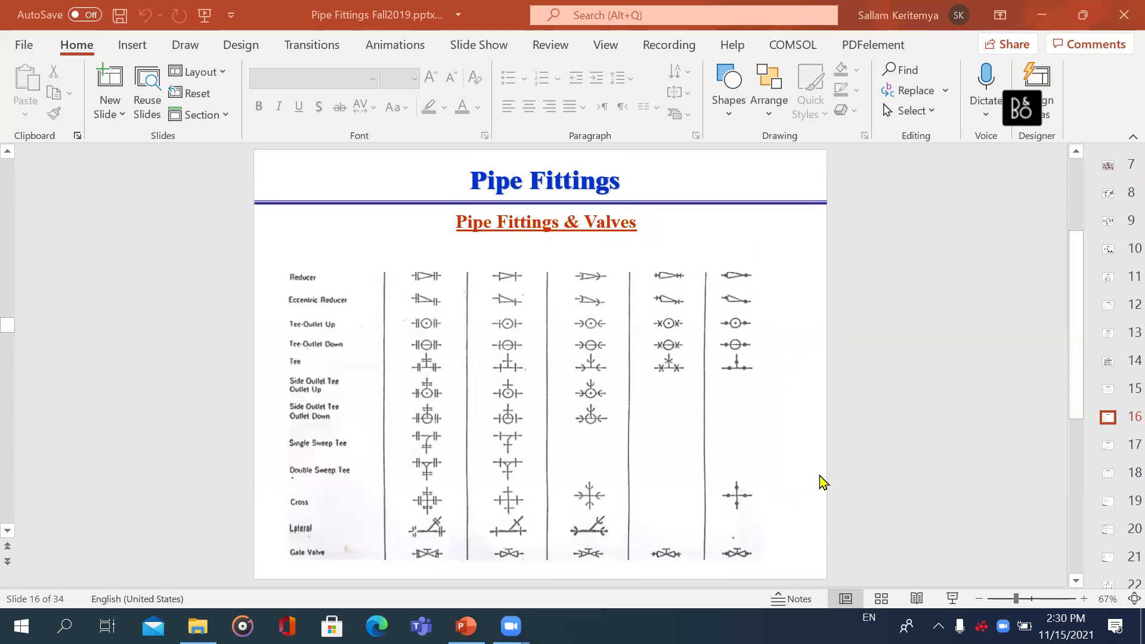
scroll(821, 483, "down", 1)
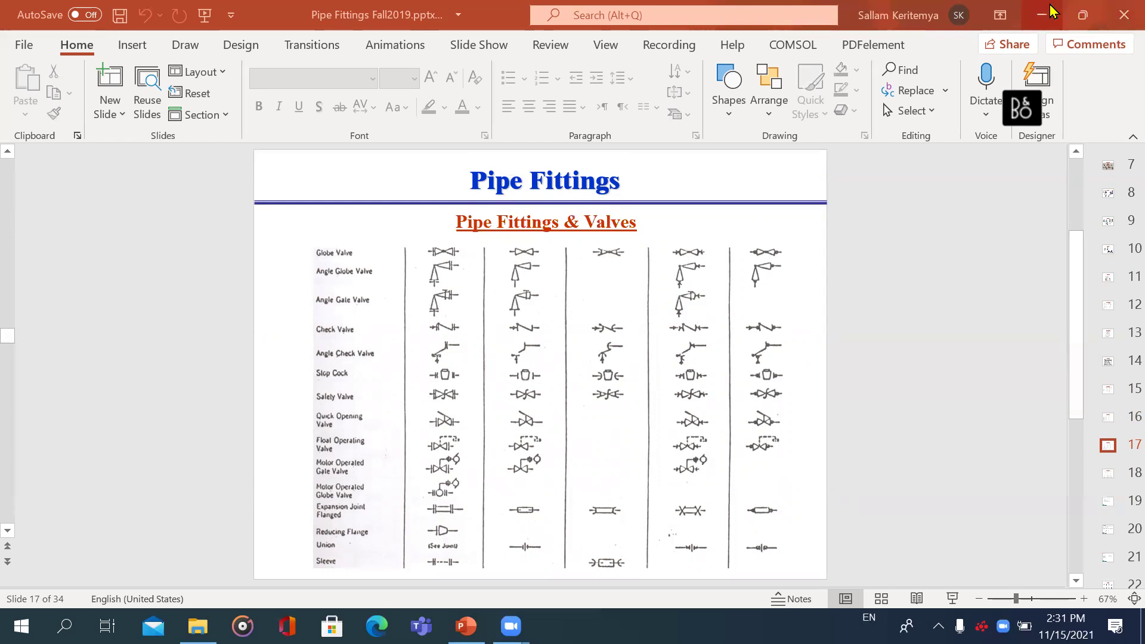
- Minimize PowerPoint and open the Types of Valve .mp4 from the lecture folder
left_click(1119, 9)
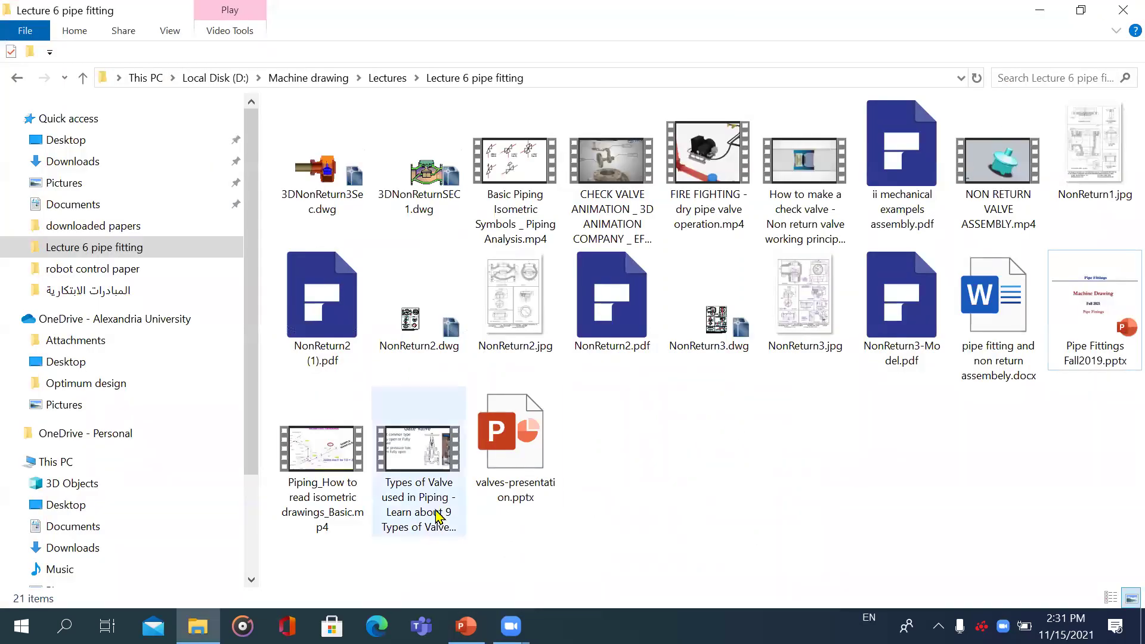
left_click(460, 510)
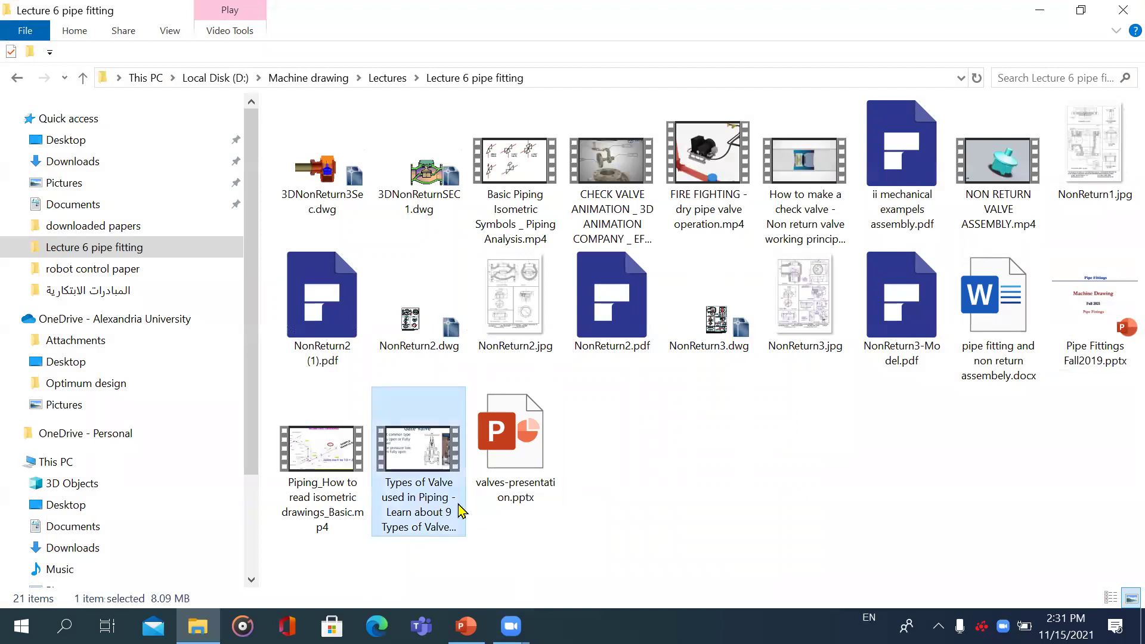
double_click(431, 516)
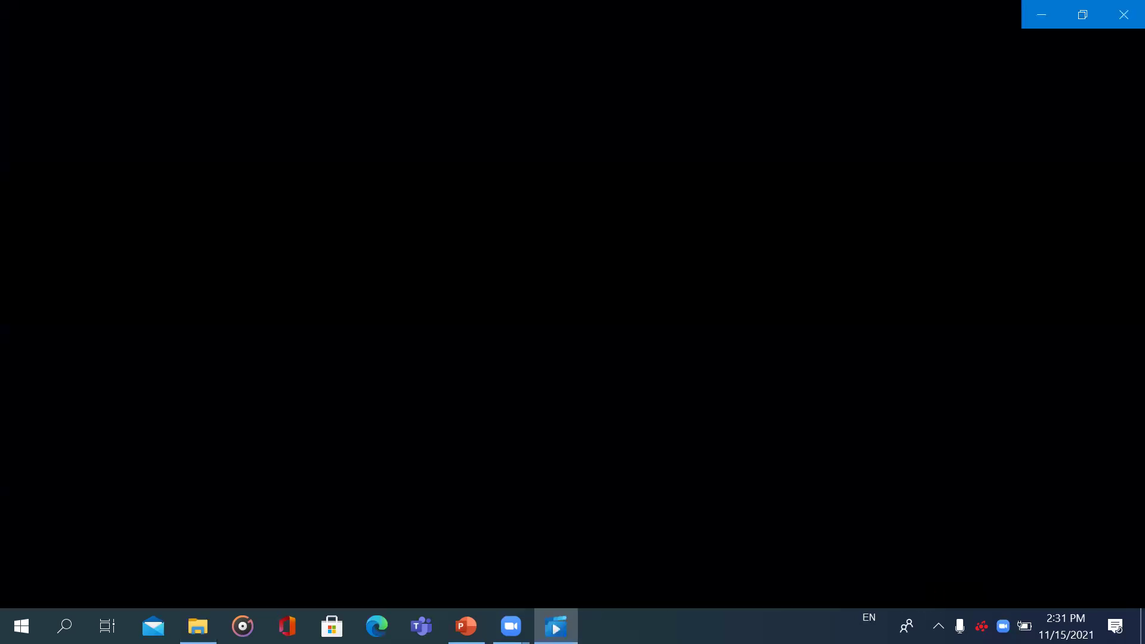
- Set the speaker volume to 7 from the notification area
left_click(938, 625)
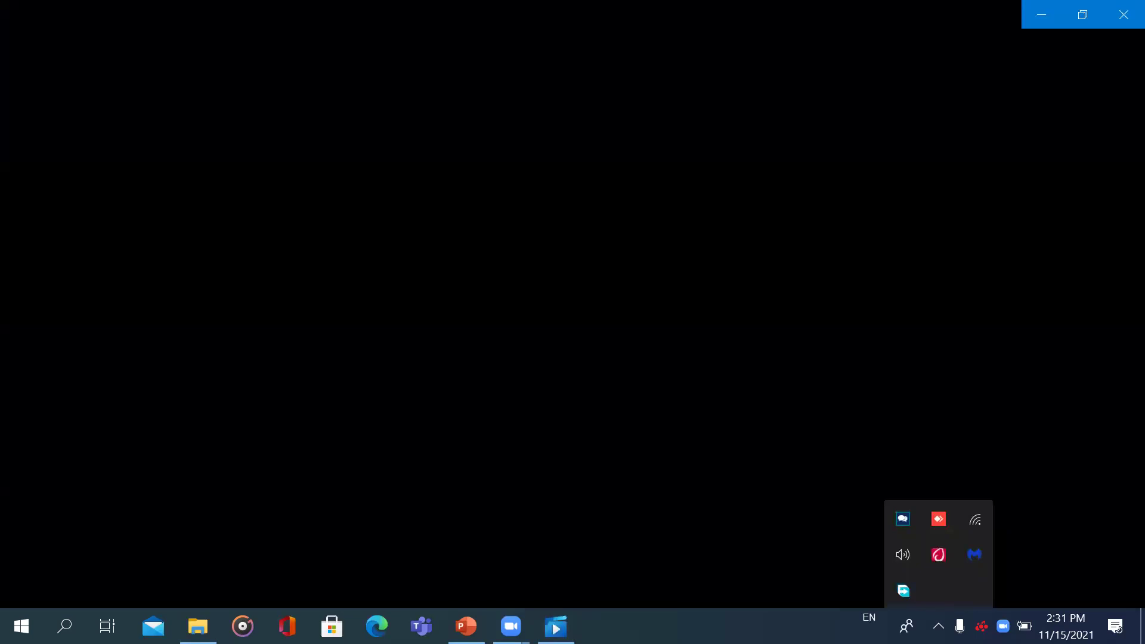
left_click(812, 510)
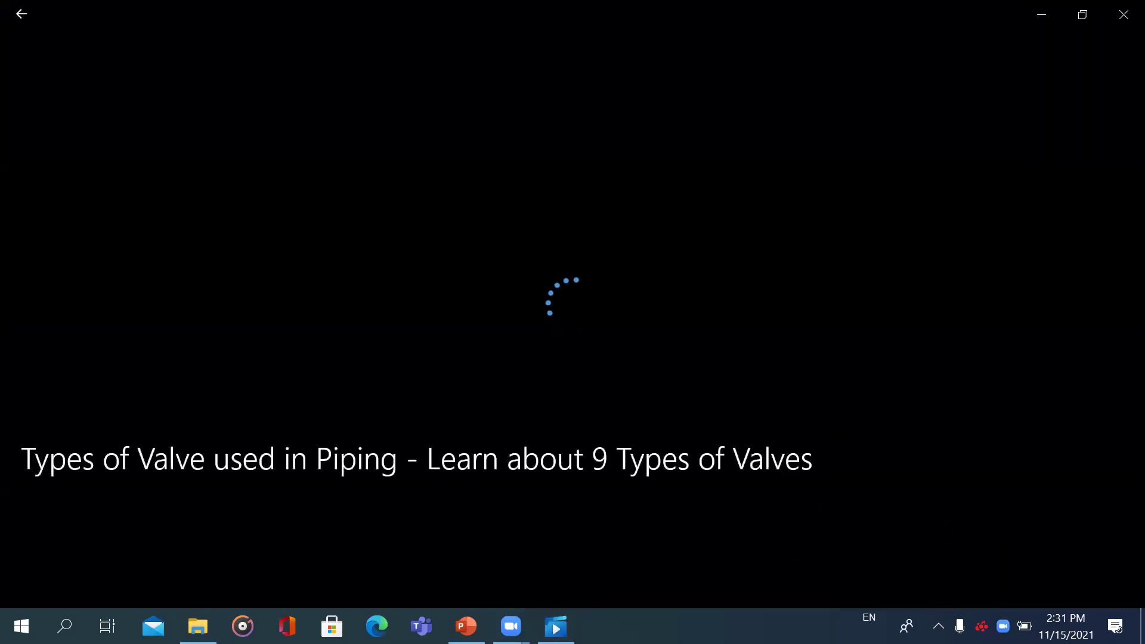
left_click(938, 625)
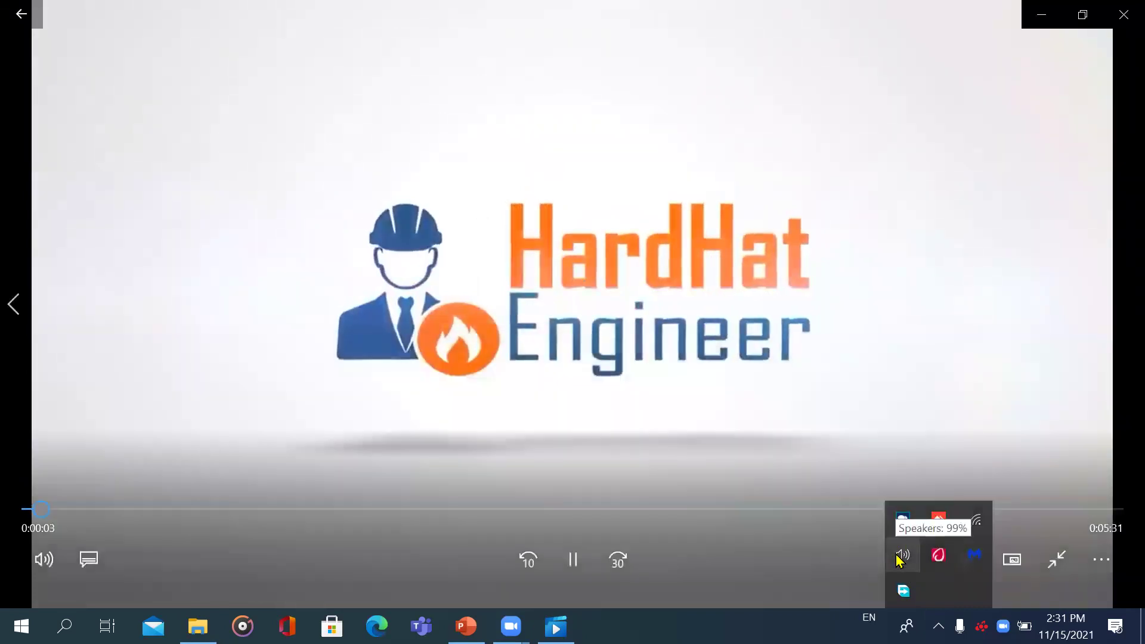
left_click(900, 561)
left_click(899, 585)
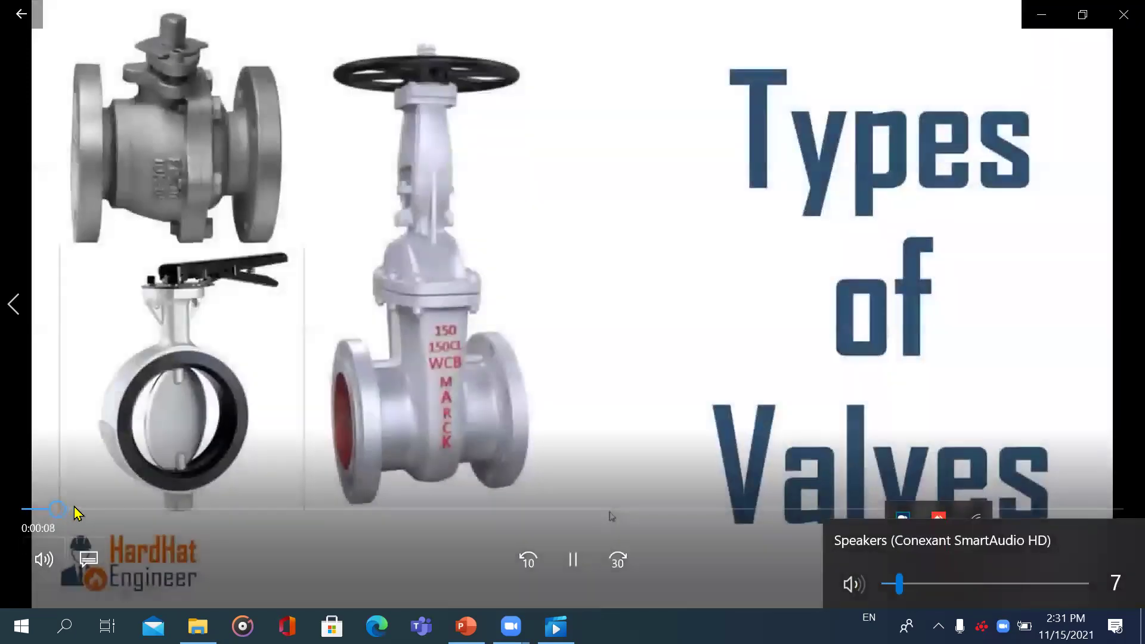
- Seek the video past the intro and subscribe screen to the What is Valve? section
left_click(81, 510)
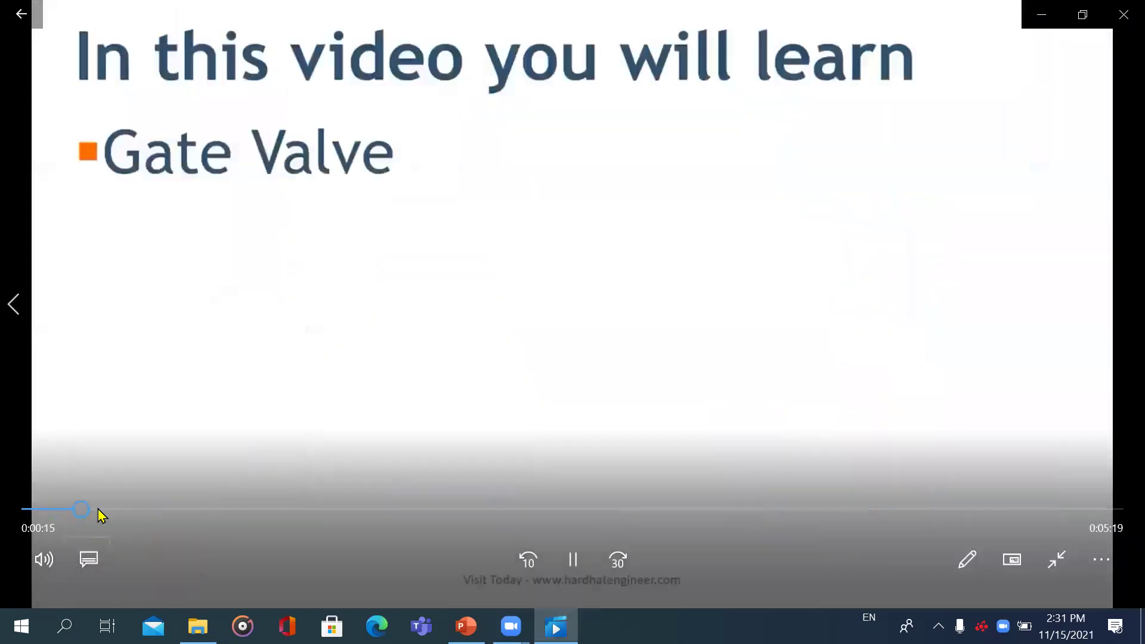
left_click(75, 511)
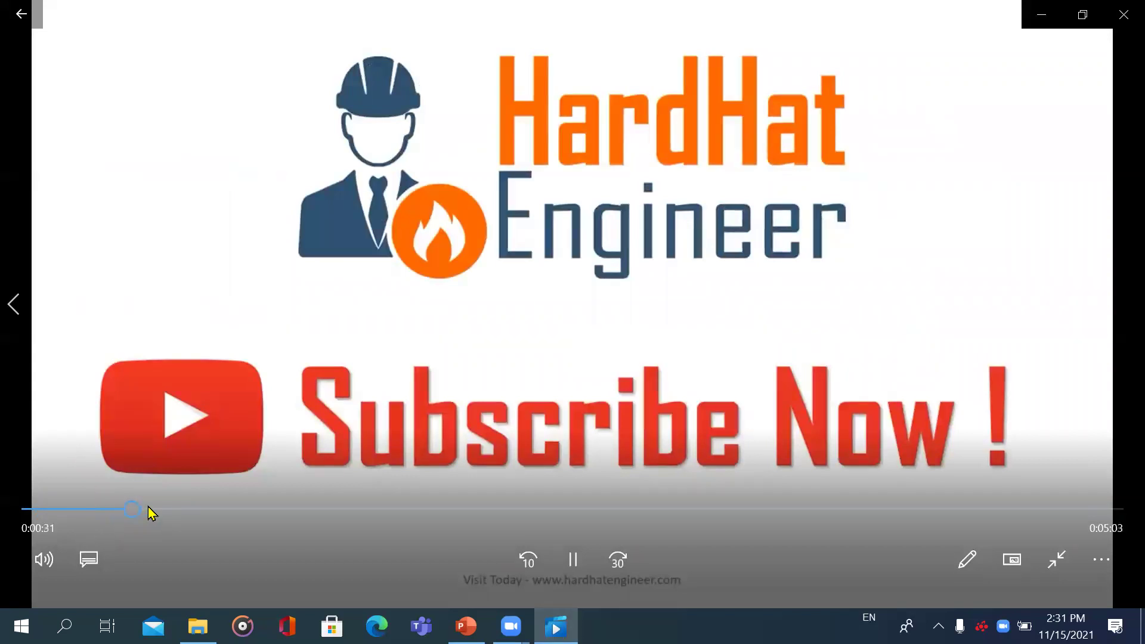
left_click_drag(136, 513, 152, 511)
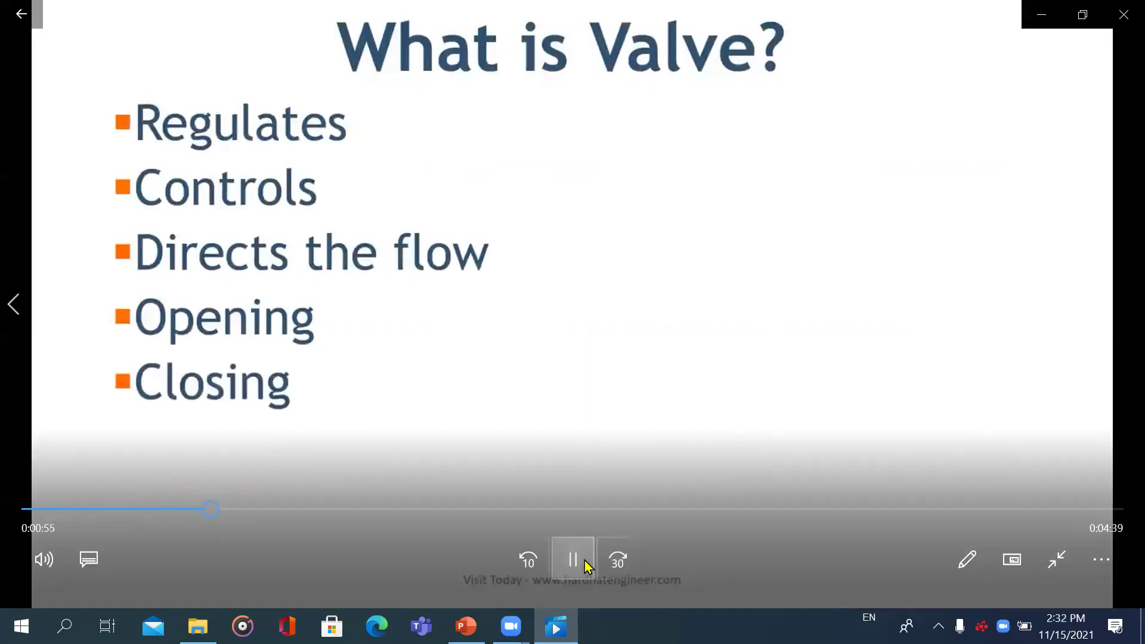
left_click(586, 563)
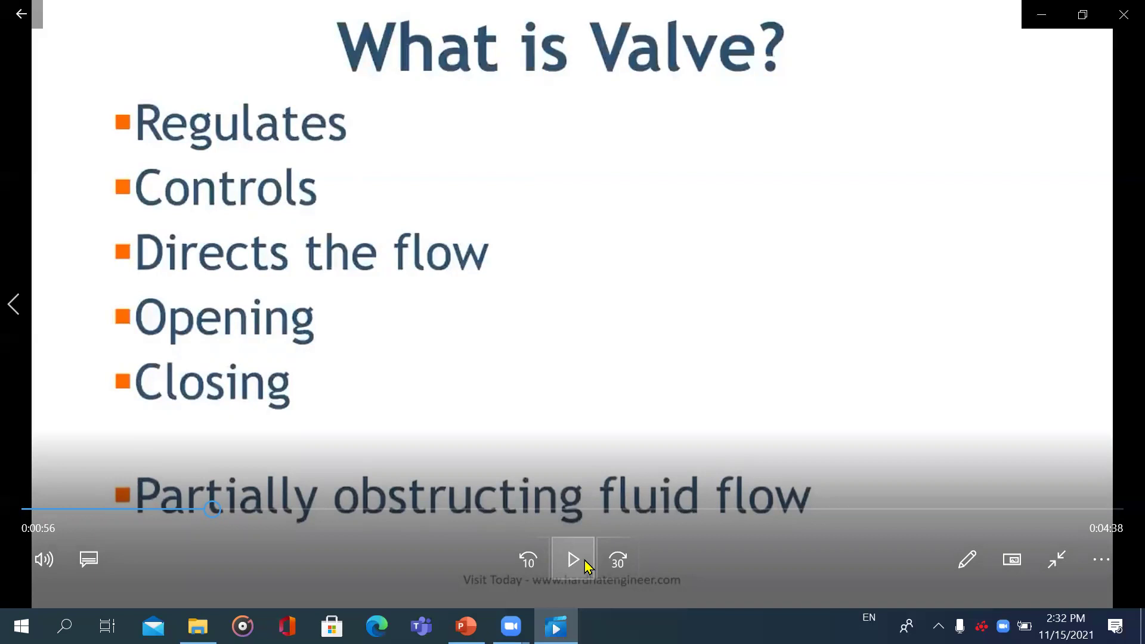
mouse_move(349, 356)
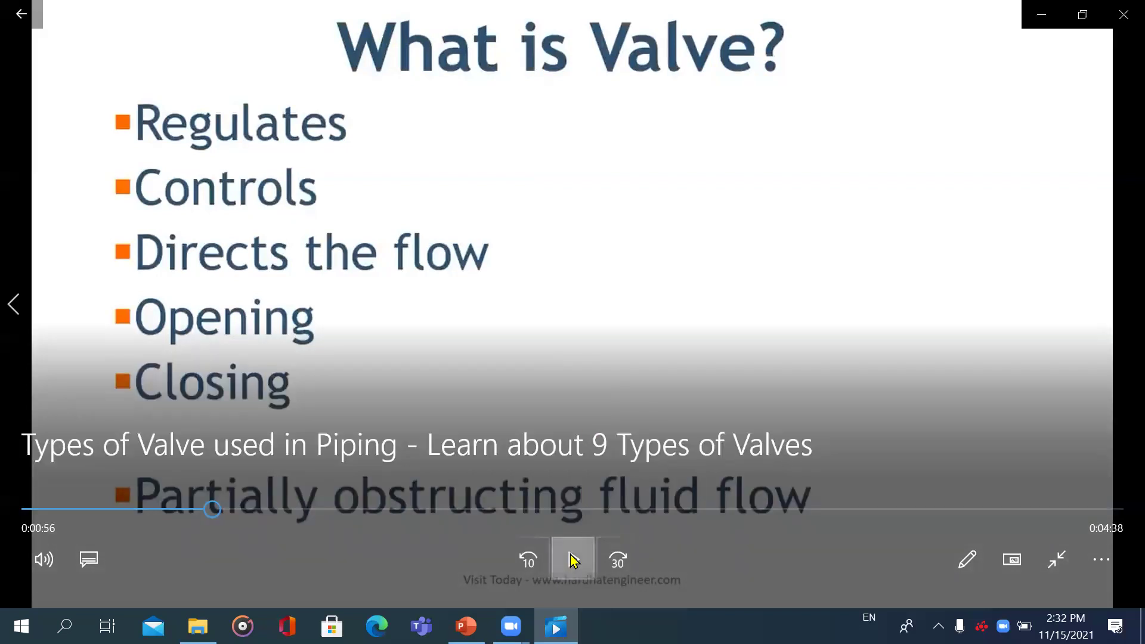
left_click(572, 559)
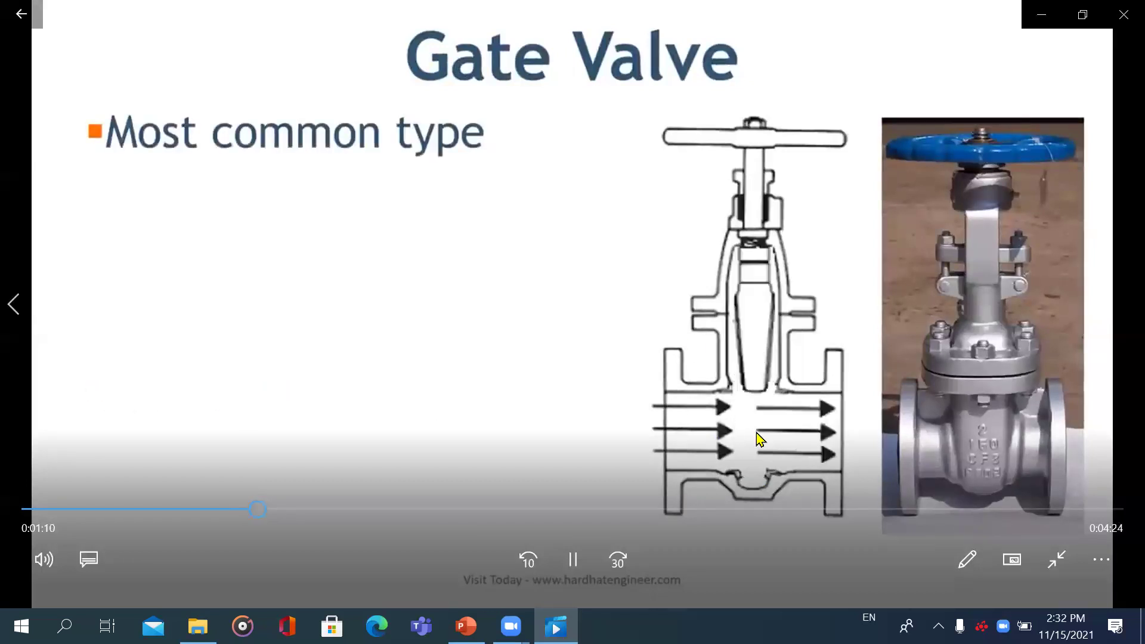
- Play through the Gate Valve section, leaving the video paused at 1:26
left_click(572, 560)
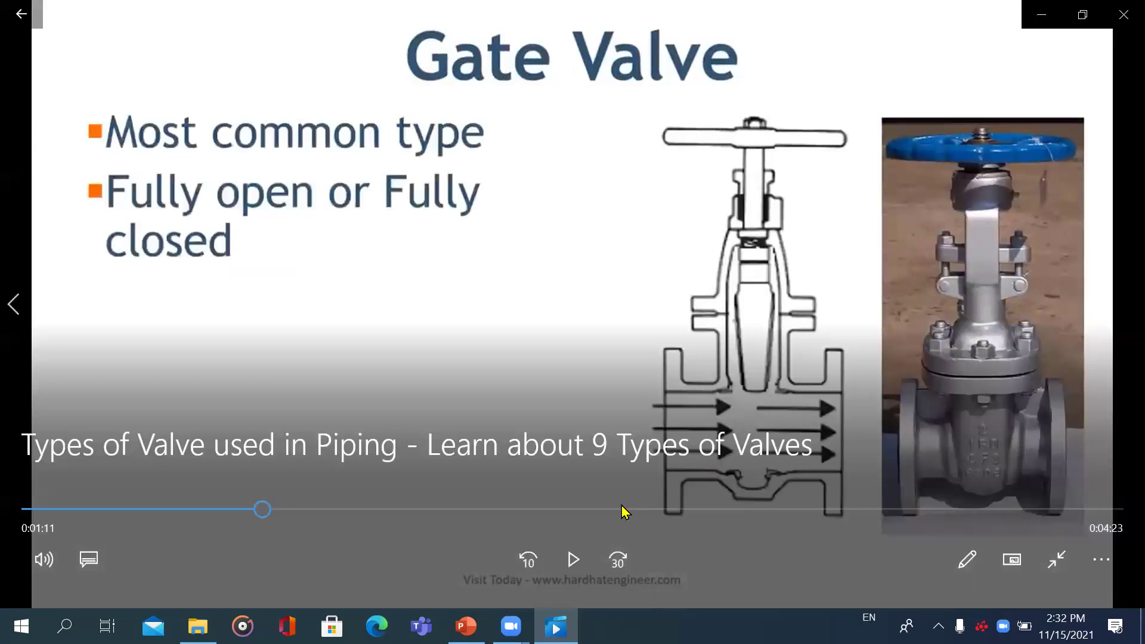
left_click(571, 560)
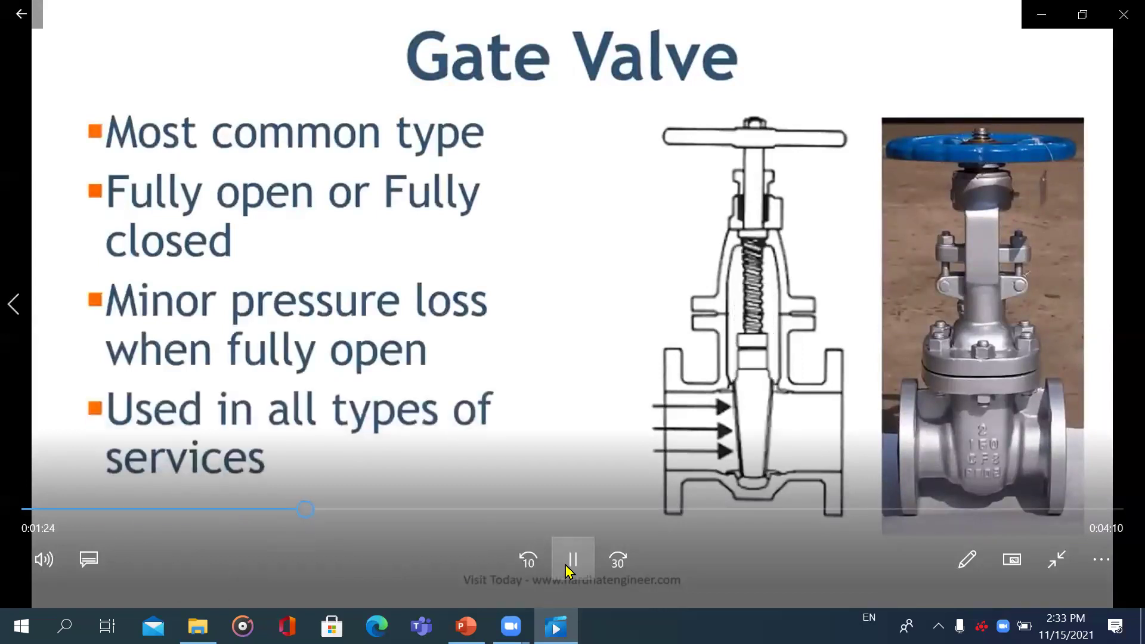
left_click(567, 570)
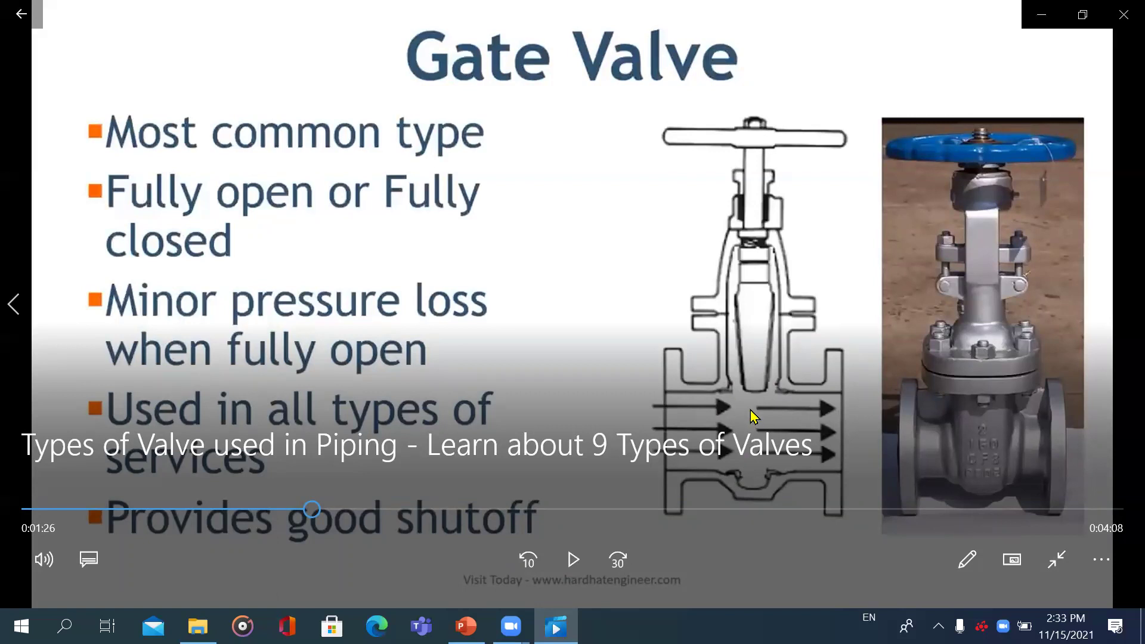
- Resume the valve video and let it run to the Pinch Valve slide at 4:18
left_click(573, 560)
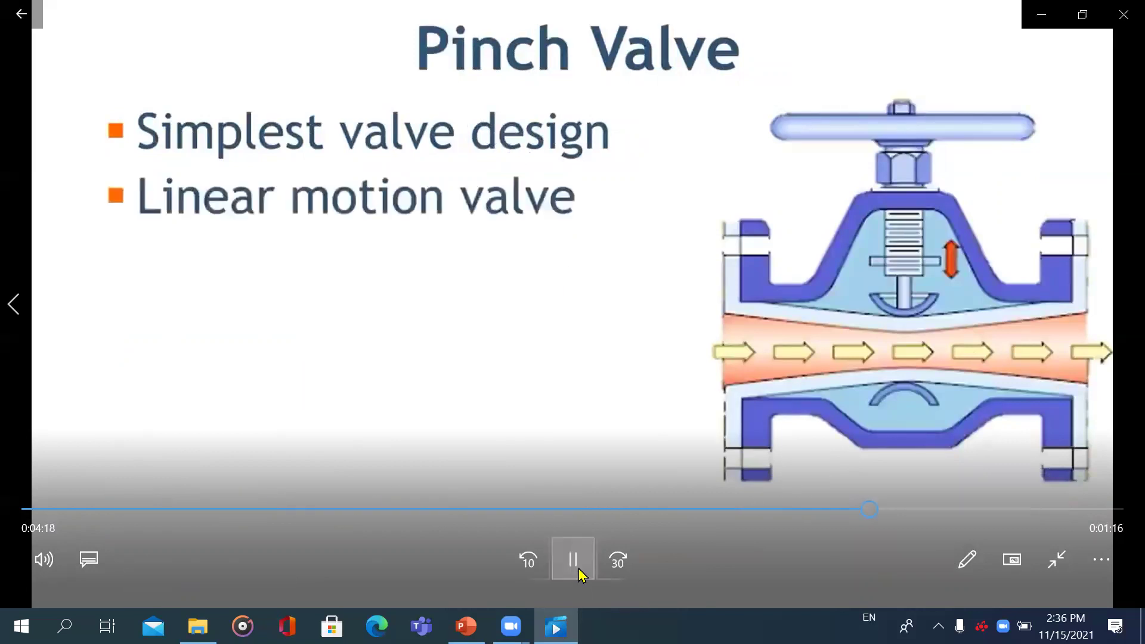
- Jump ahead to the Pressure Relief Valve slide at 4:54 and pause there
left_click(942, 509)
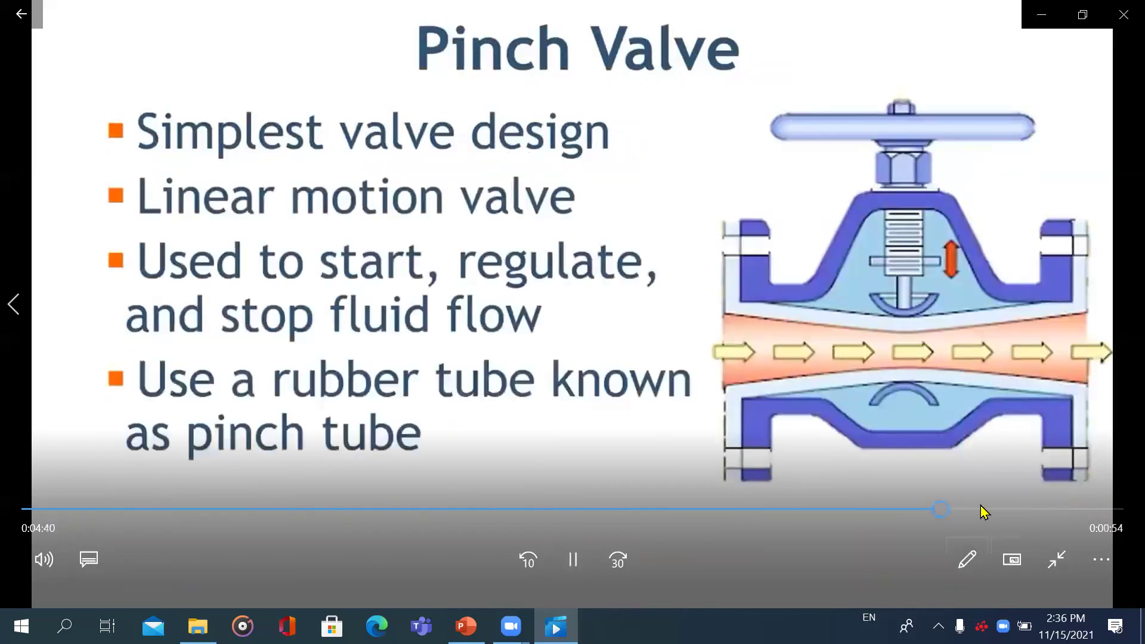
left_click(984, 510)
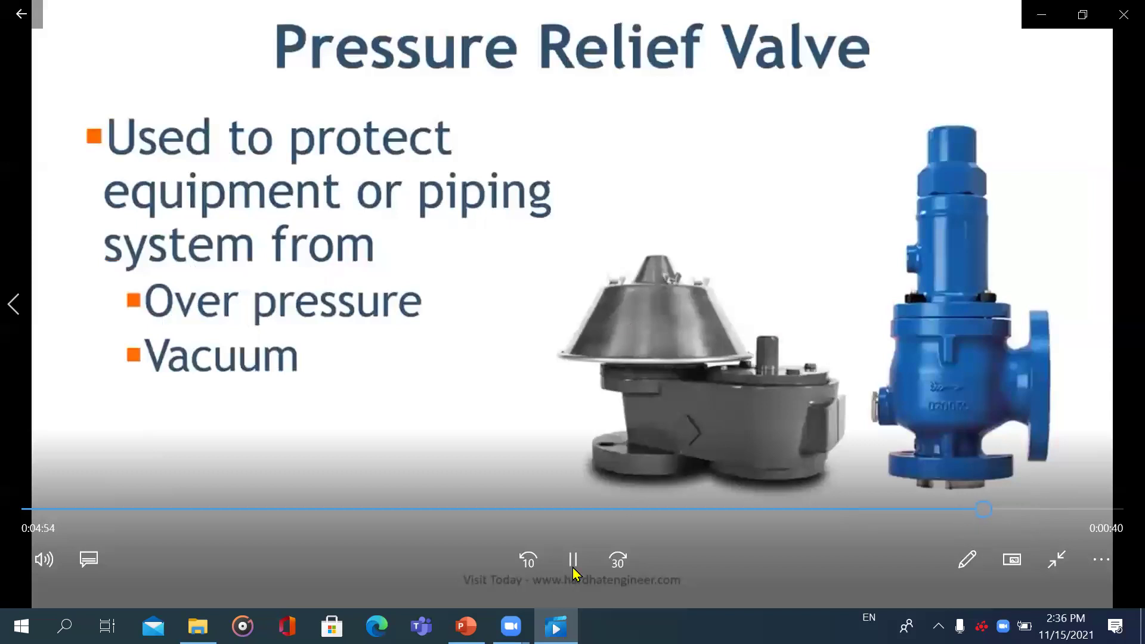
left_click(573, 566)
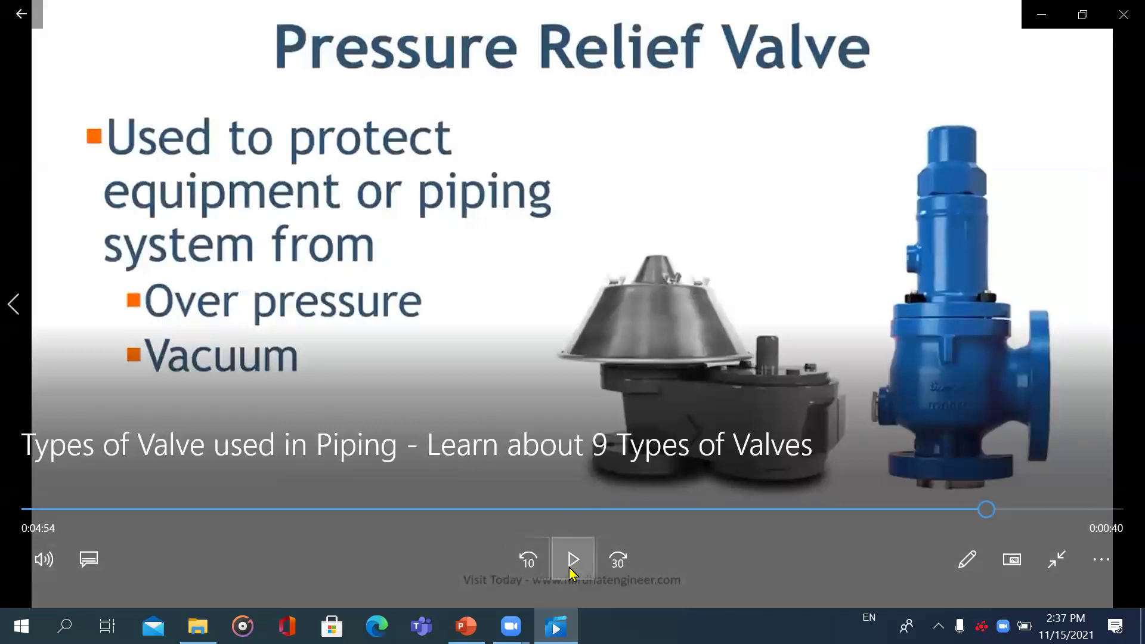
- Play the remaining video to the closing 'Free Online Resource For Piping' screen at 5:29
left_click(574, 561)
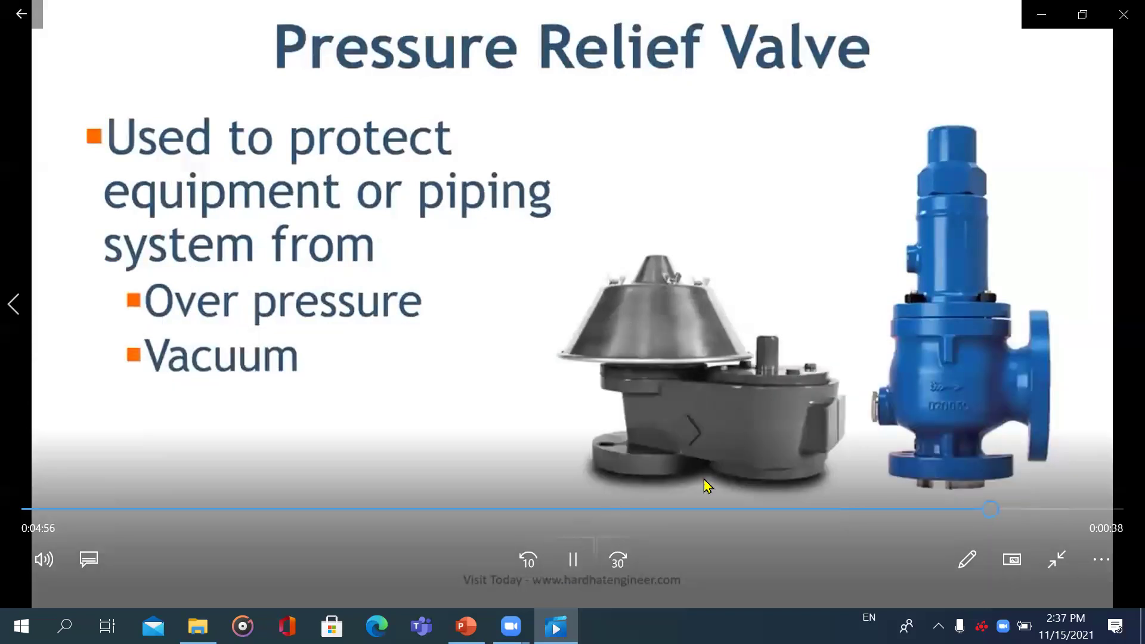
left_click(574, 562)
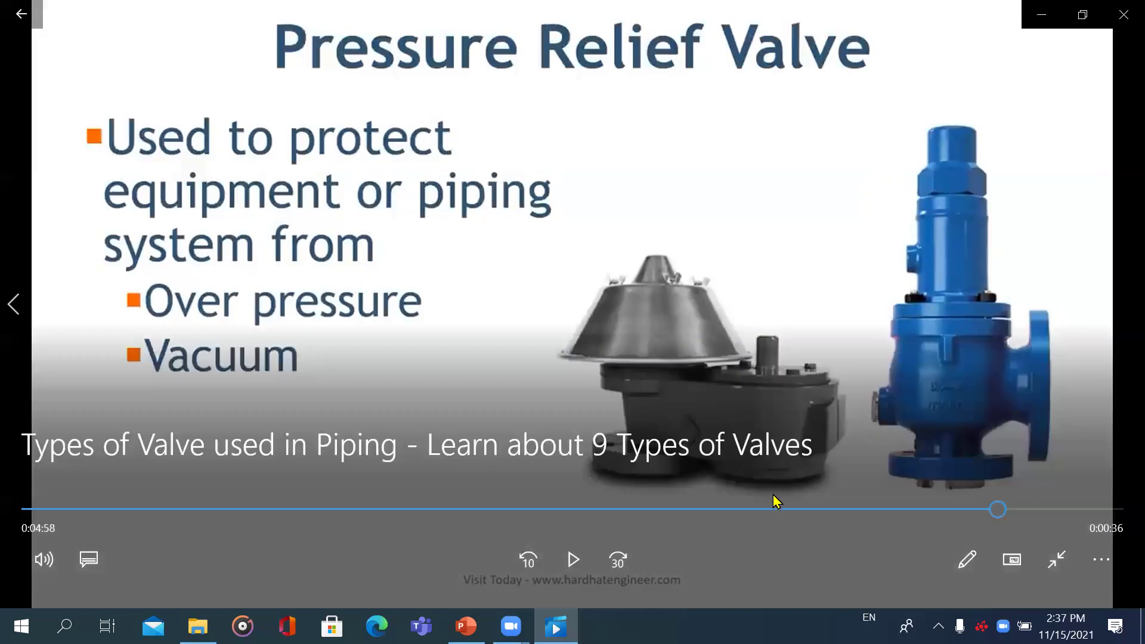
left_click(573, 560)
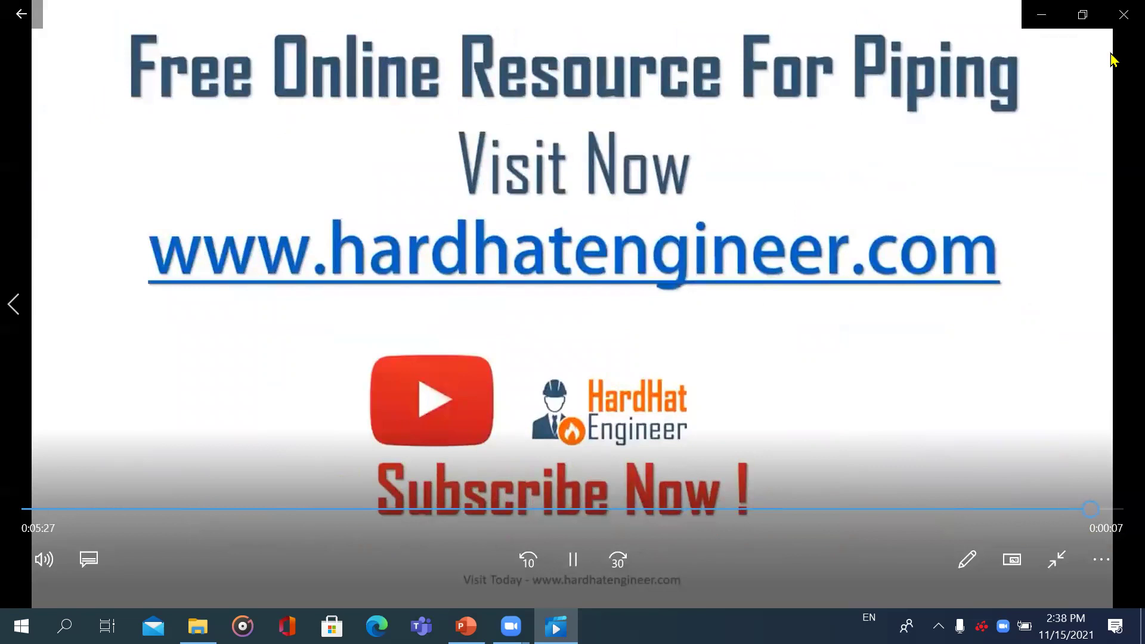
- Close Movies & TV and return to the PowerPoint deck on slide 17
left_click(1121, 16)
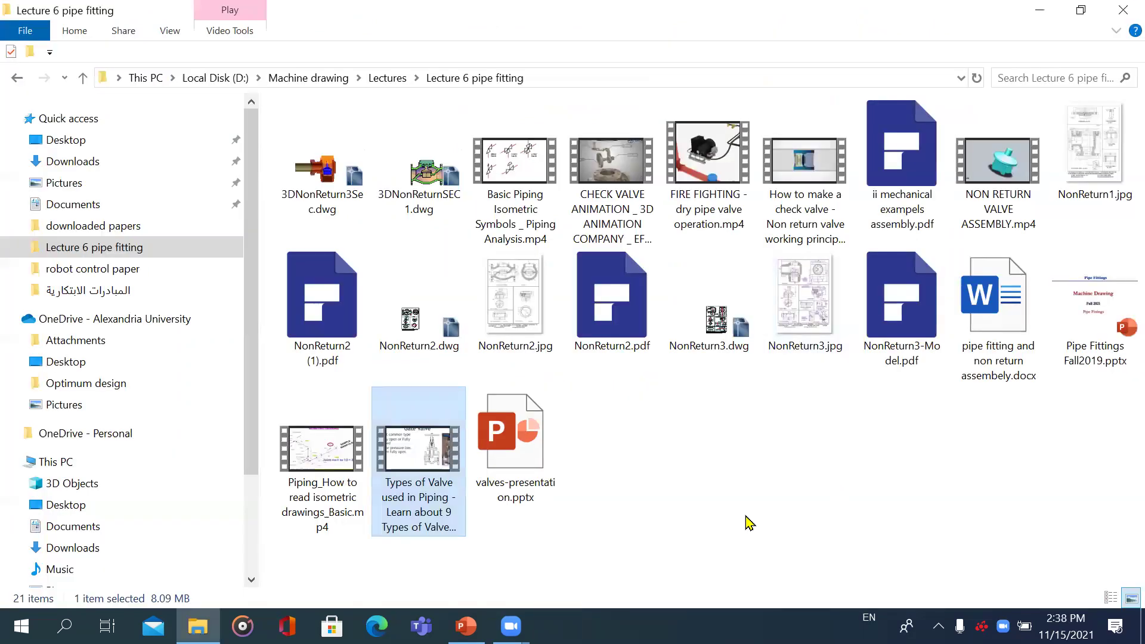
left_click(466, 625)
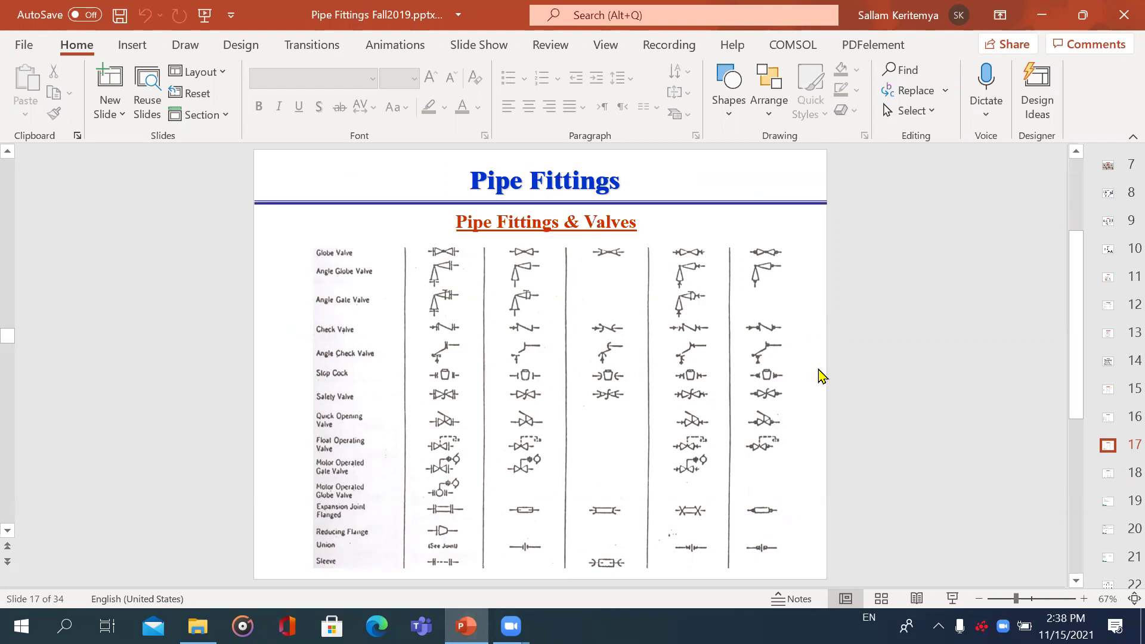
- Page from slide 17 to slide 25, Pipe Fittings Exercise, showing '4- Expansion joint'
scroll(821, 375, "down", 1)
scroll(796, 367, "down", 1)
scroll(793, 364, "up", 1)
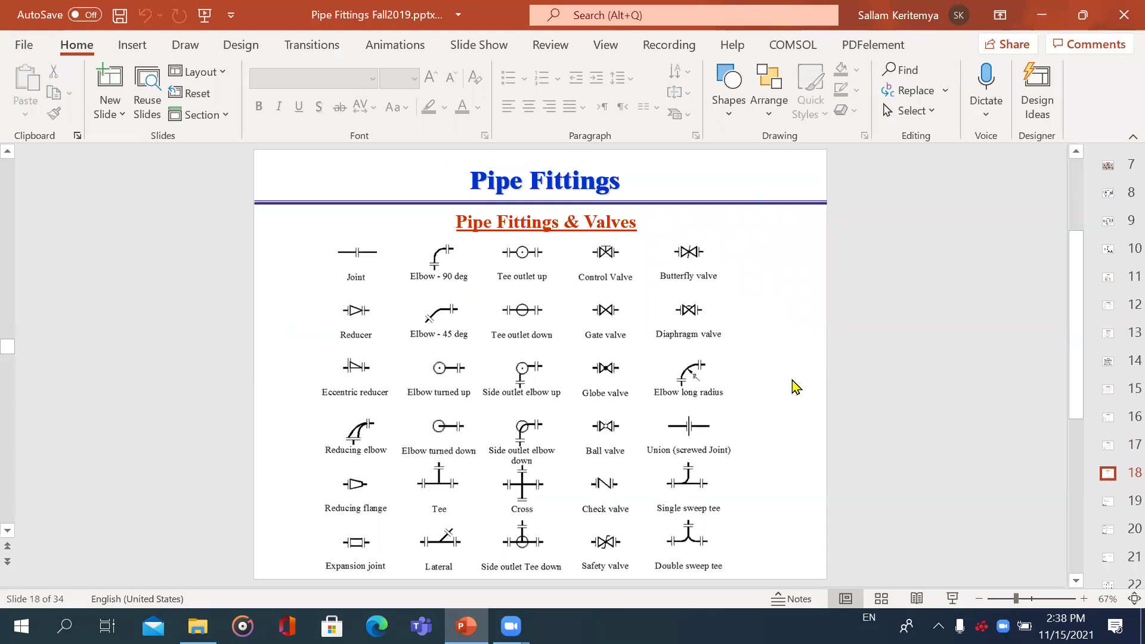
scroll(808, 373, "down", 1)
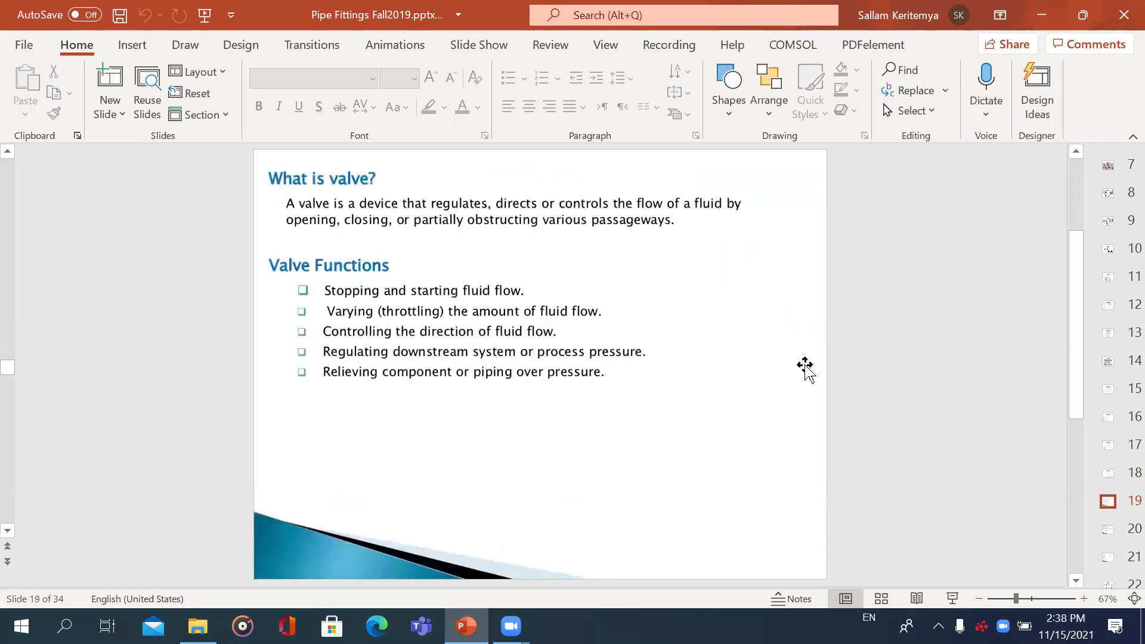
scroll(807, 370, "down", 1)
scroll(805, 368, "down", 1)
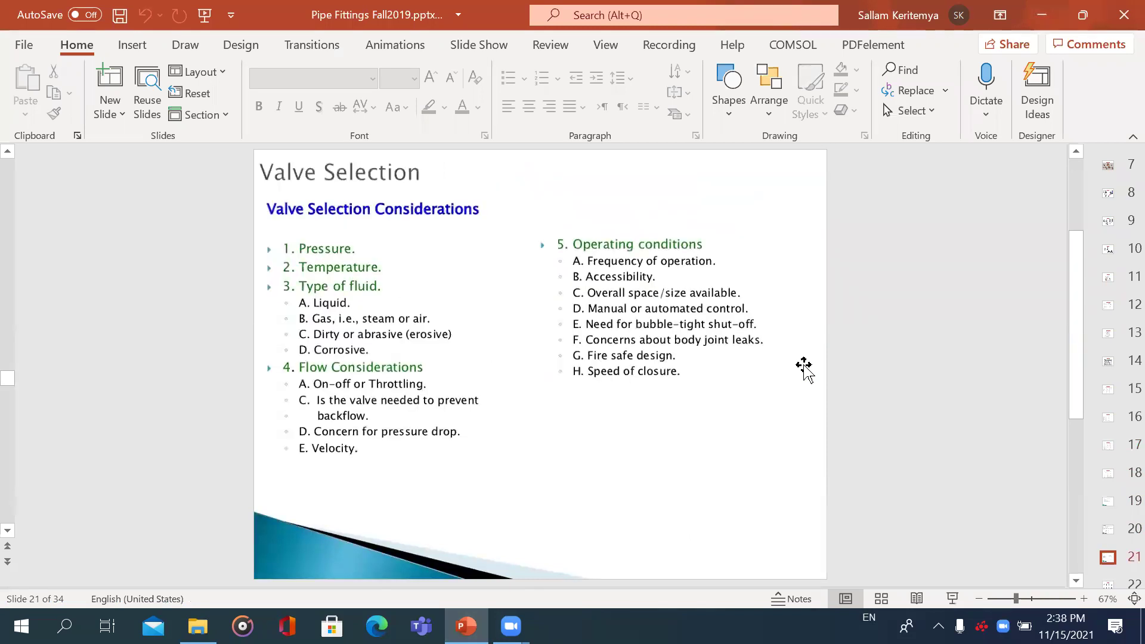
scroll(804, 369, "down", 1)
scroll(804, 368, "down", 1)
scroll(805, 370, "down", 1)
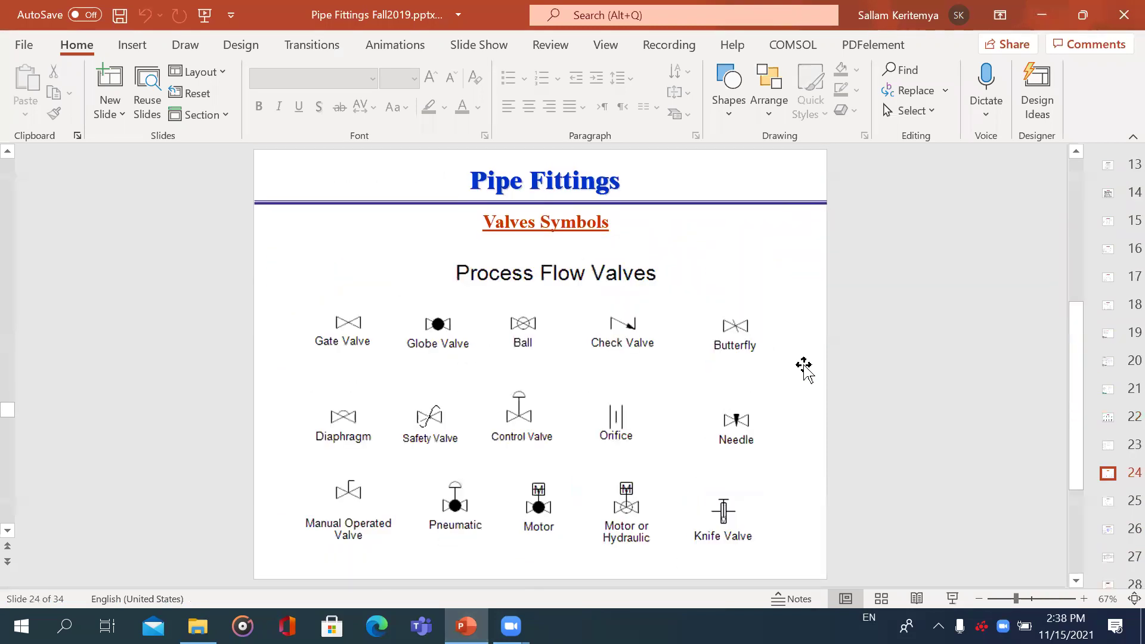
scroll(806, 371, "down", 1)
scroll(806, 372, "up", 1)
scroll(805, 373, "down", 1)
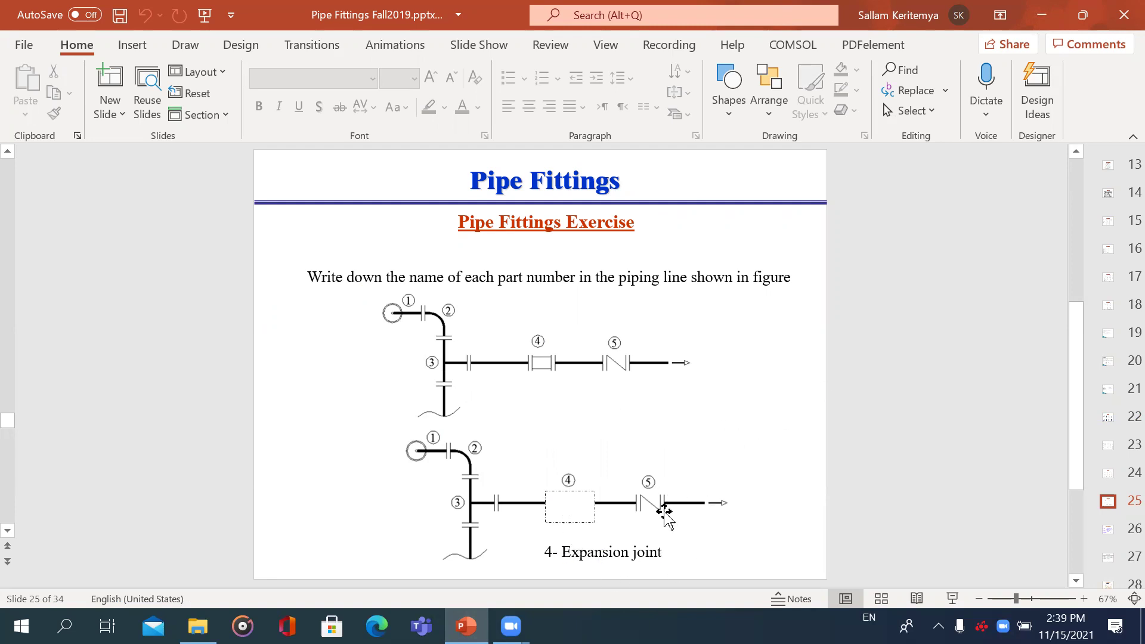
- Scroll back from slide 25 to slide 24, the Valves Symbols process flow chart
scroll(672, 410, "up", 1)
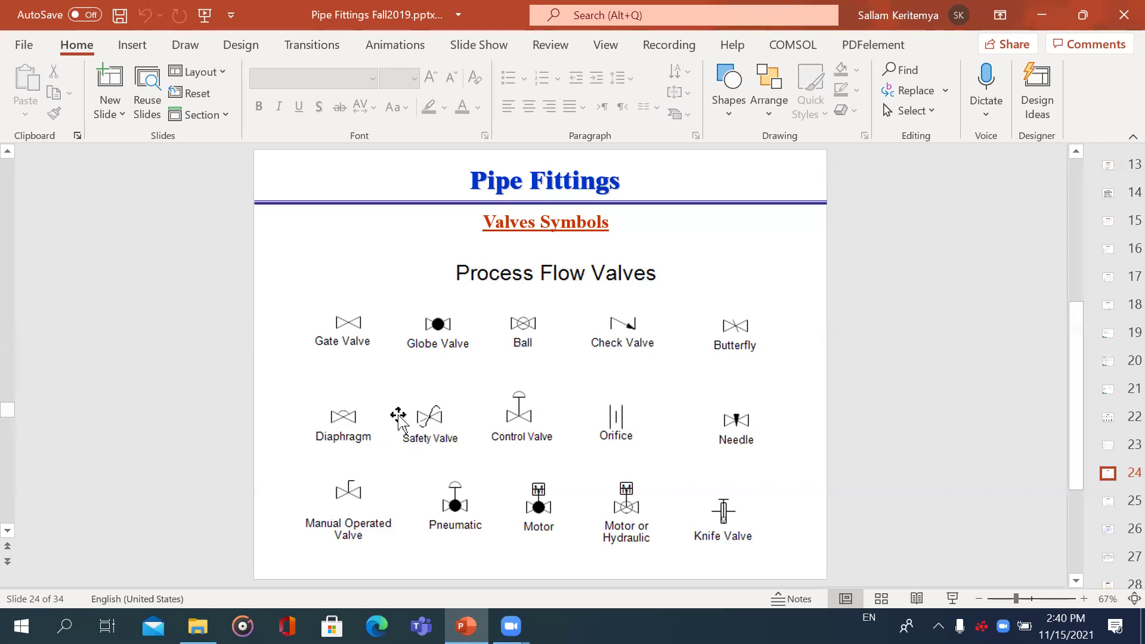
- Select the process flow valves symbol picture on slide 24, then deselect it
left_click(424, 441)
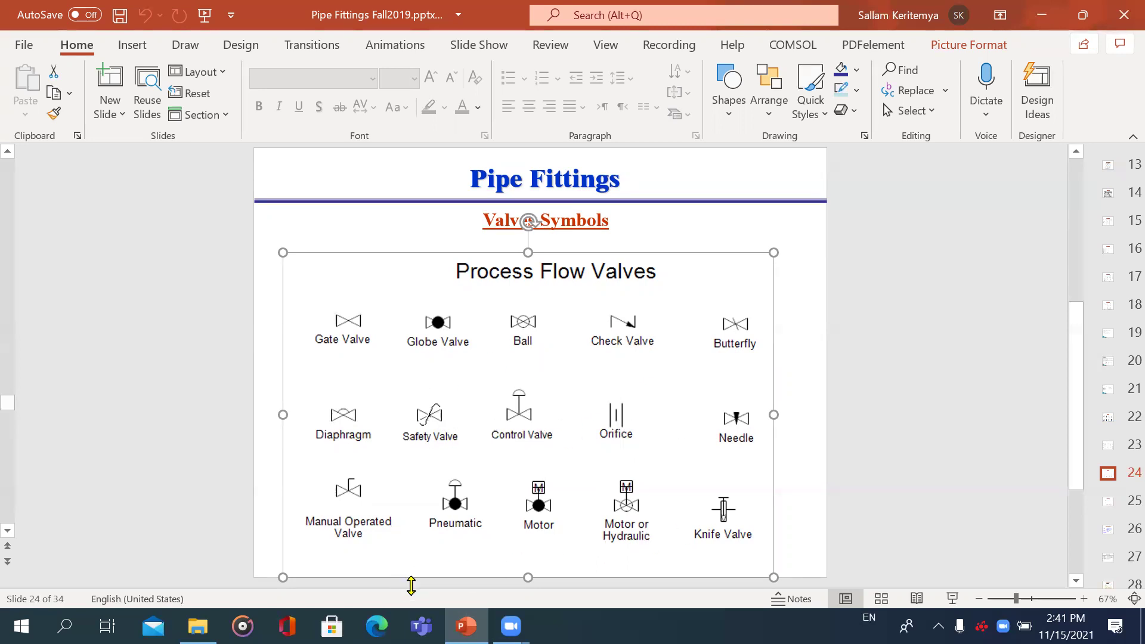
left_click(806, 494)
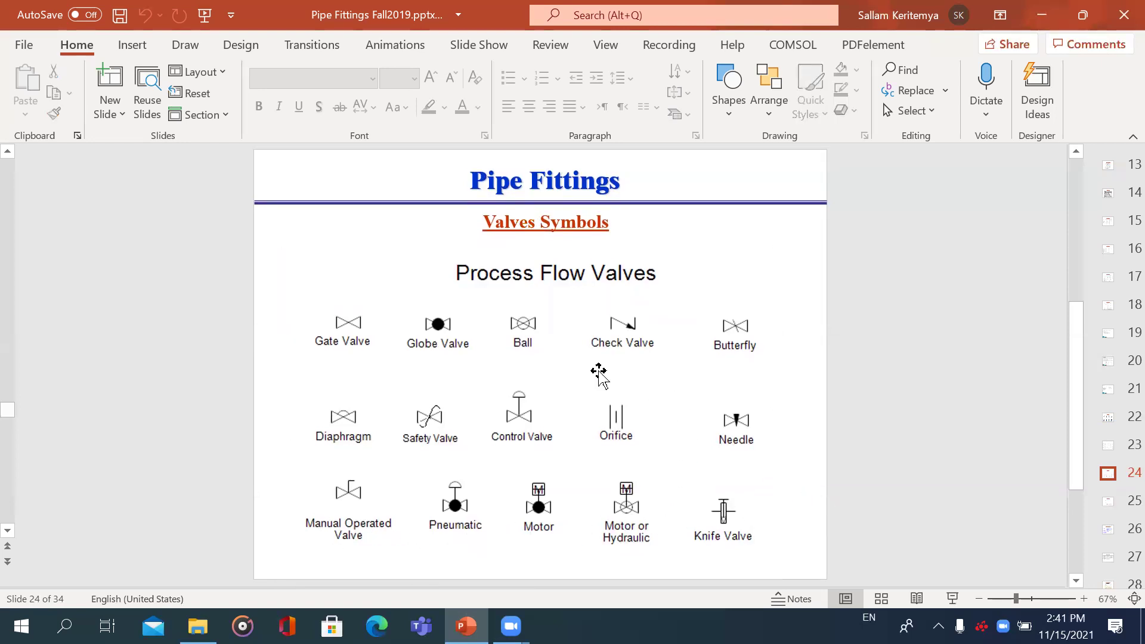
- Scroll up from slide 23 through the valve slides to slide 18
scroll(818, 306, "up", 1)
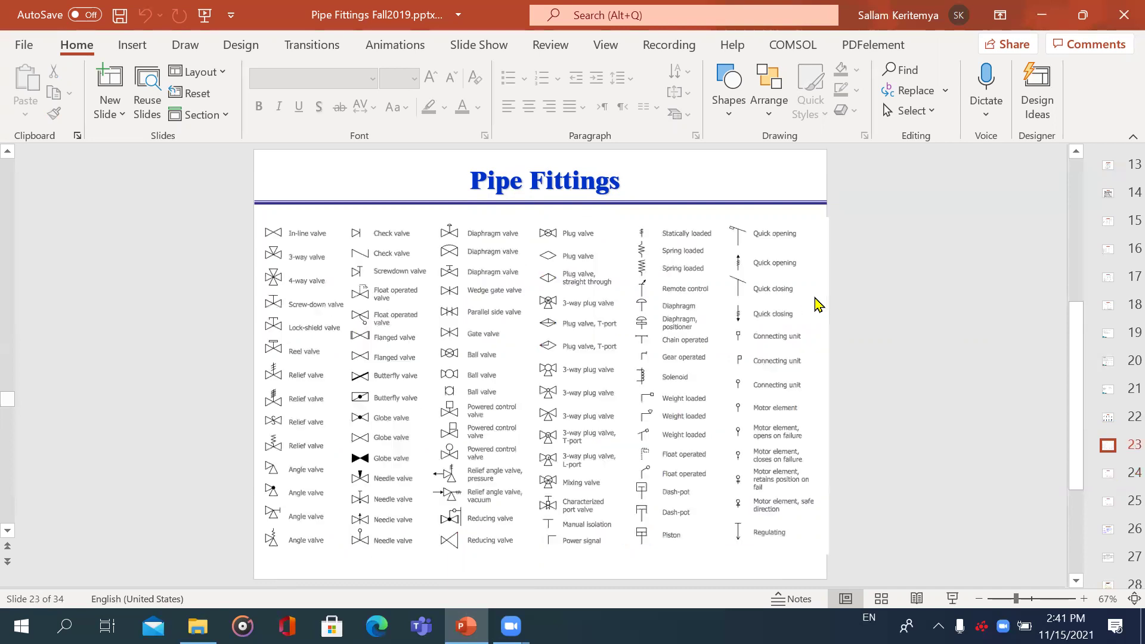
scroll(804, 341, "up", 1)
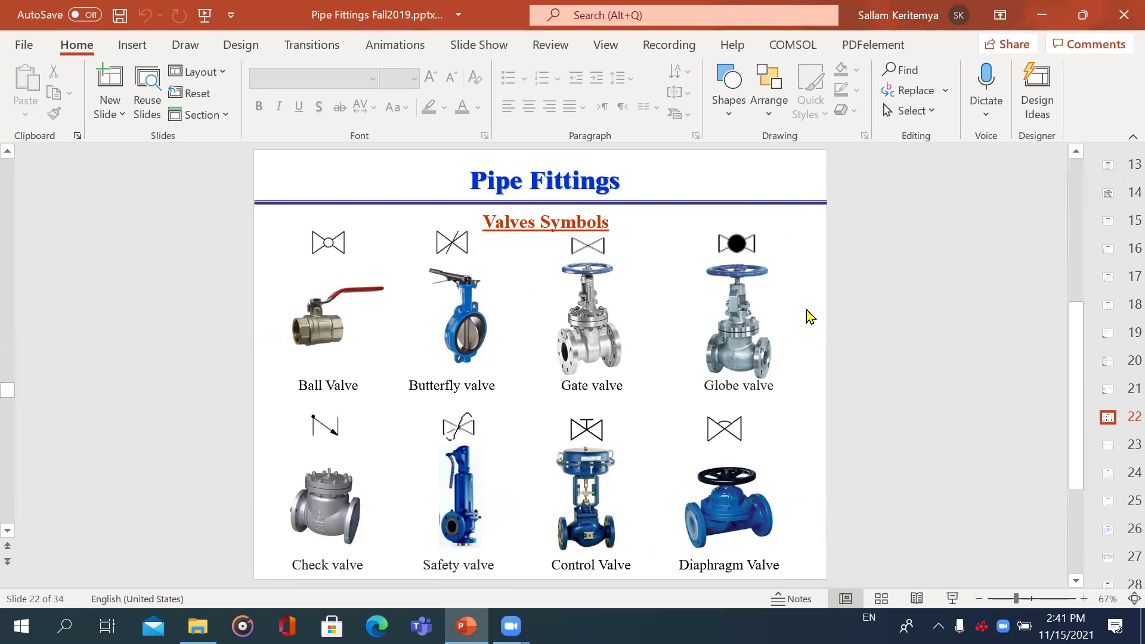
scroll(809, 316, "up", 1)
scroll(809, 316, "up", 1)
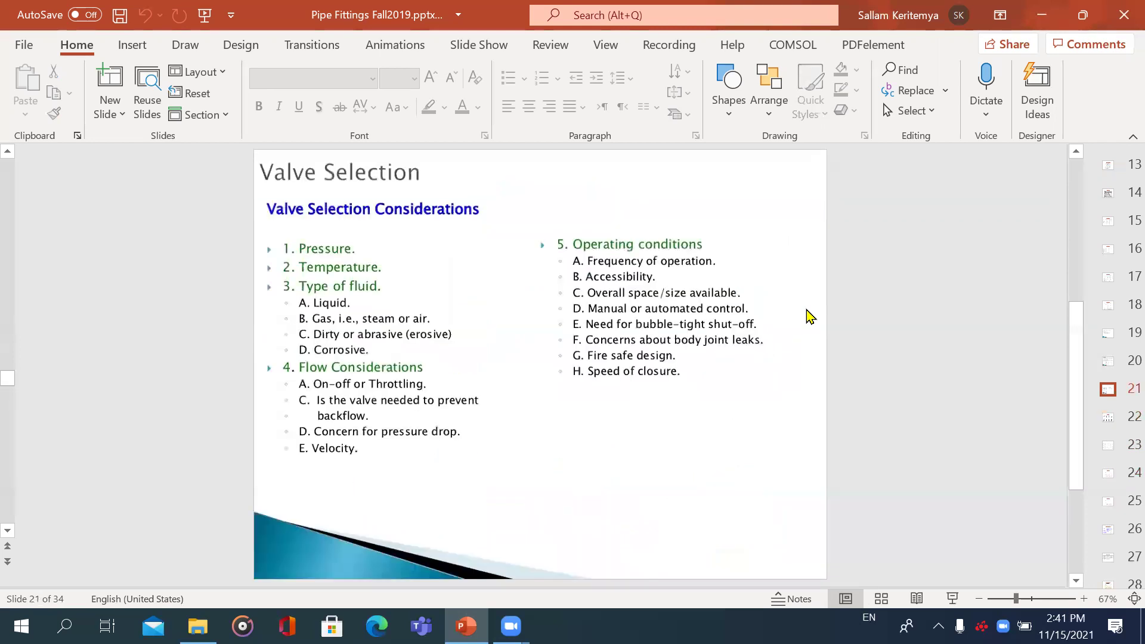
scroll(809, 388, "up", 1)
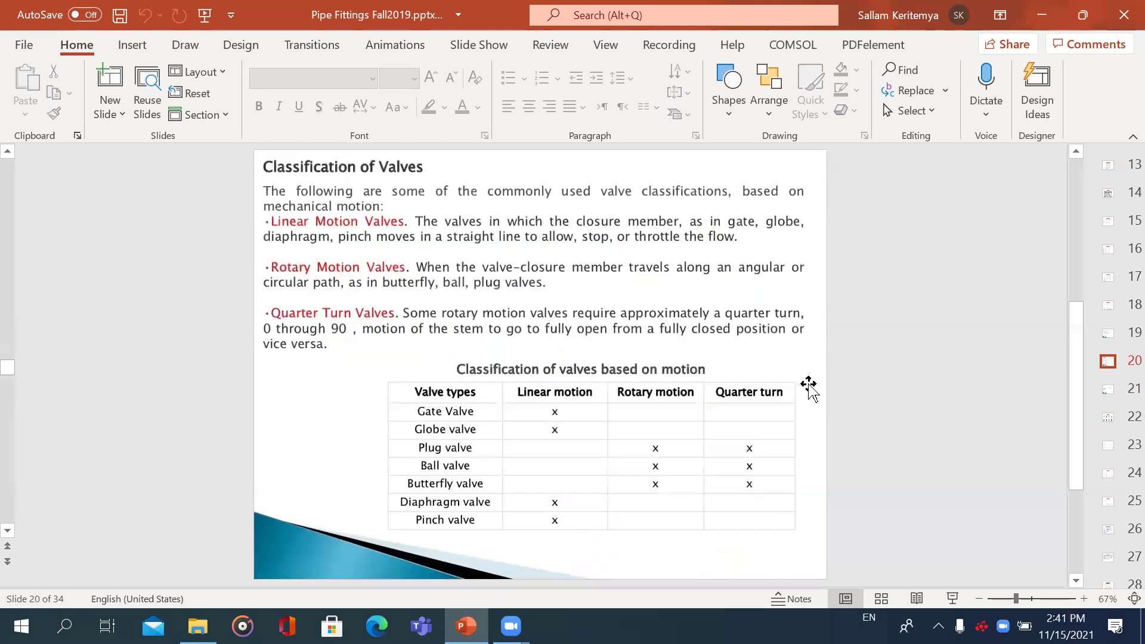
scroll(847, 440, "up", 1)
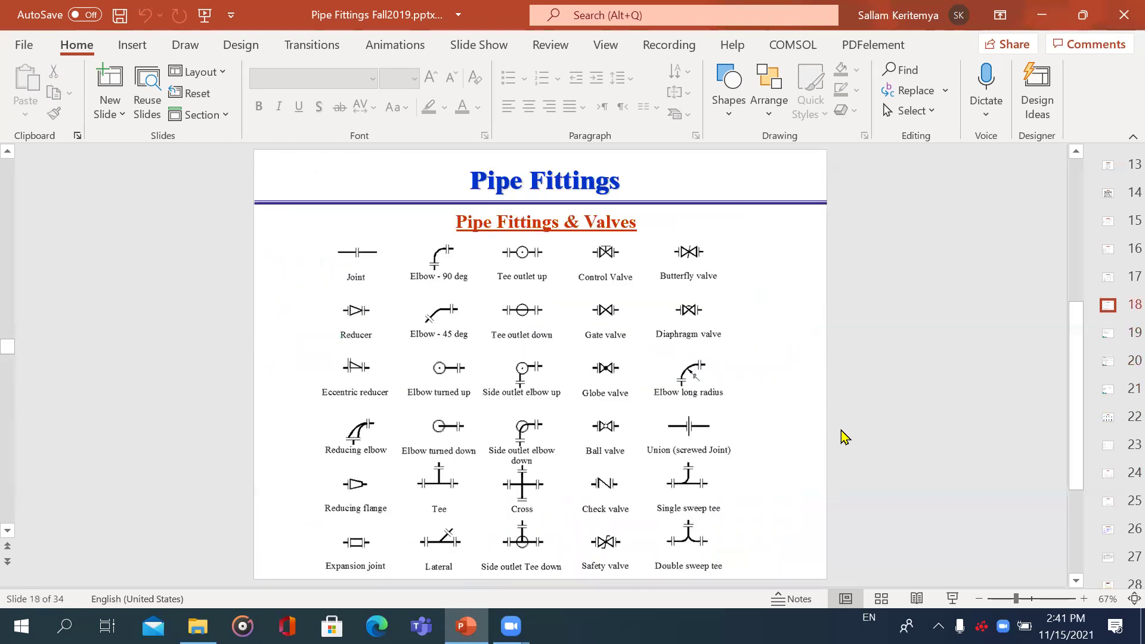
- Select the Pipe Fittings & Valves chart and zoom the slide view to 100%
left_click(437, 269)
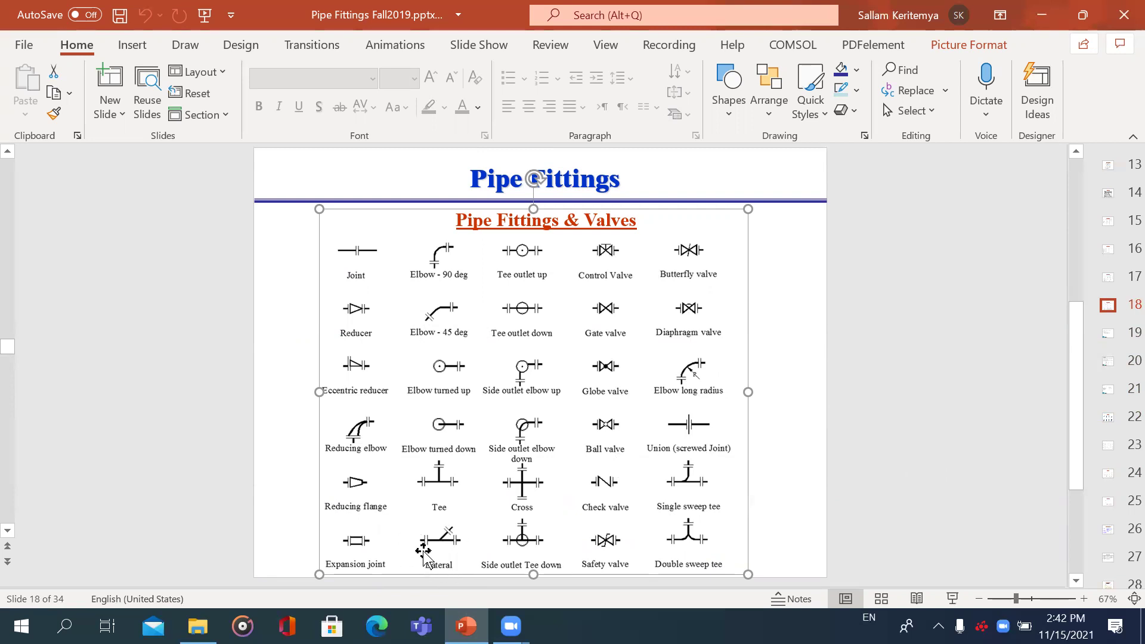
left_click_drag(1018, 599, 1026, 599)
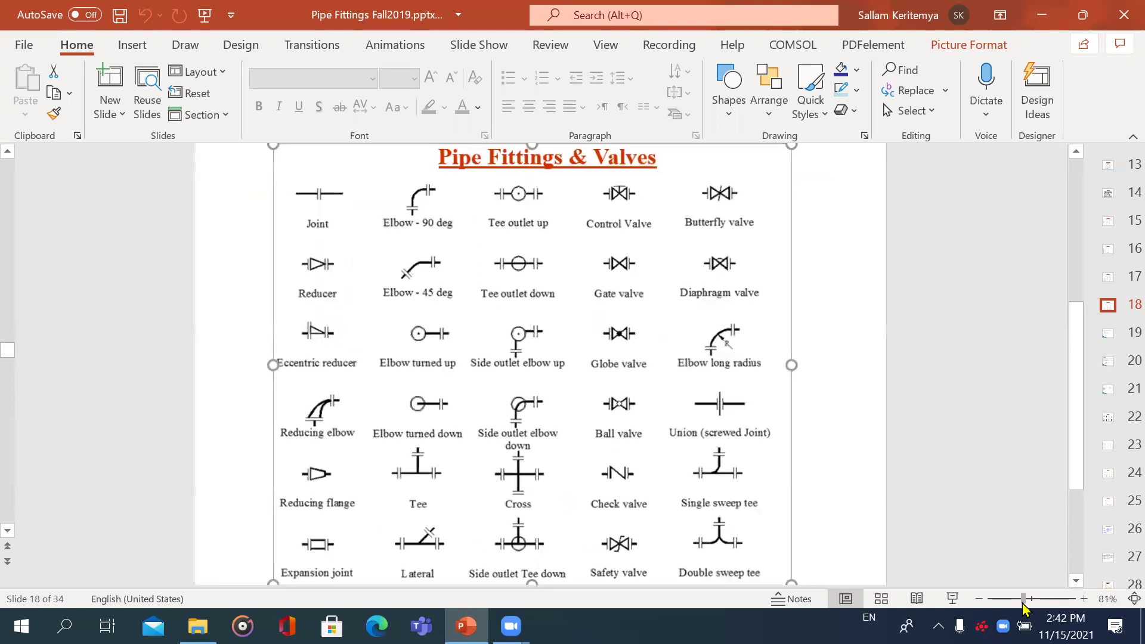
left_click_drag(1078, 426, 1078, 454)
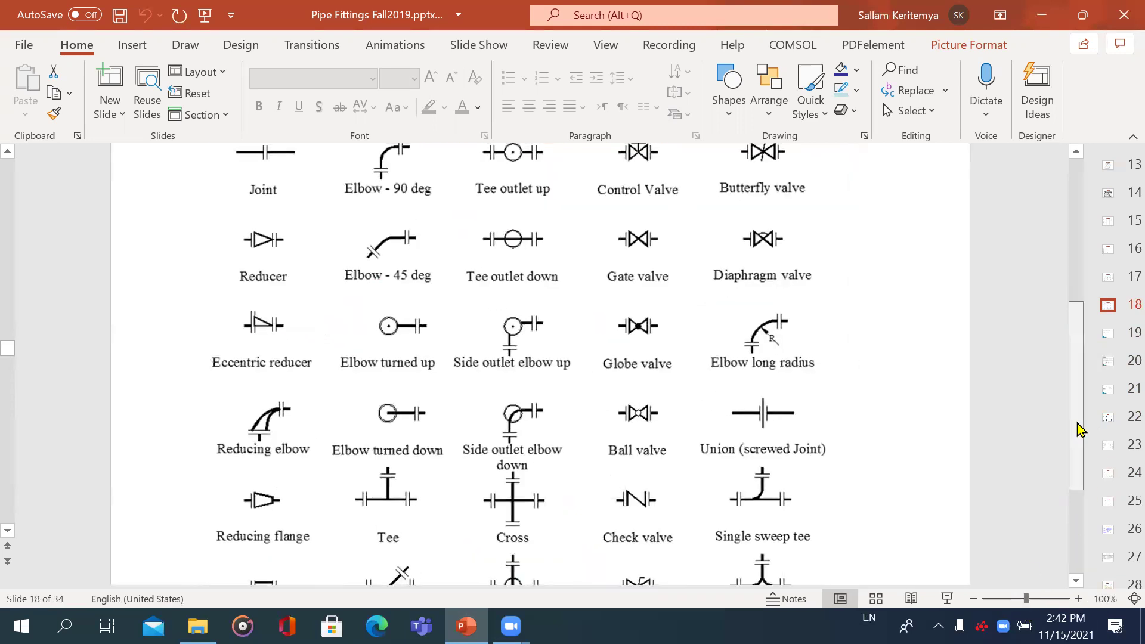
scroll(896, 448, "down", 1)
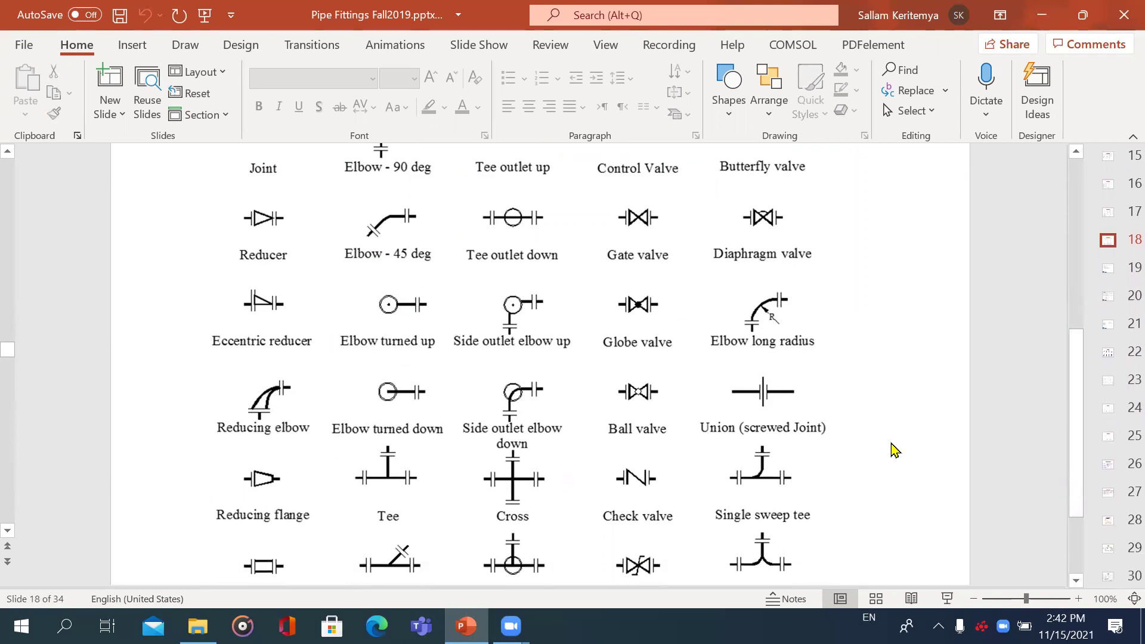
scroll(892, 450, "down", 1)
scroll(888, 458, "down", 1)
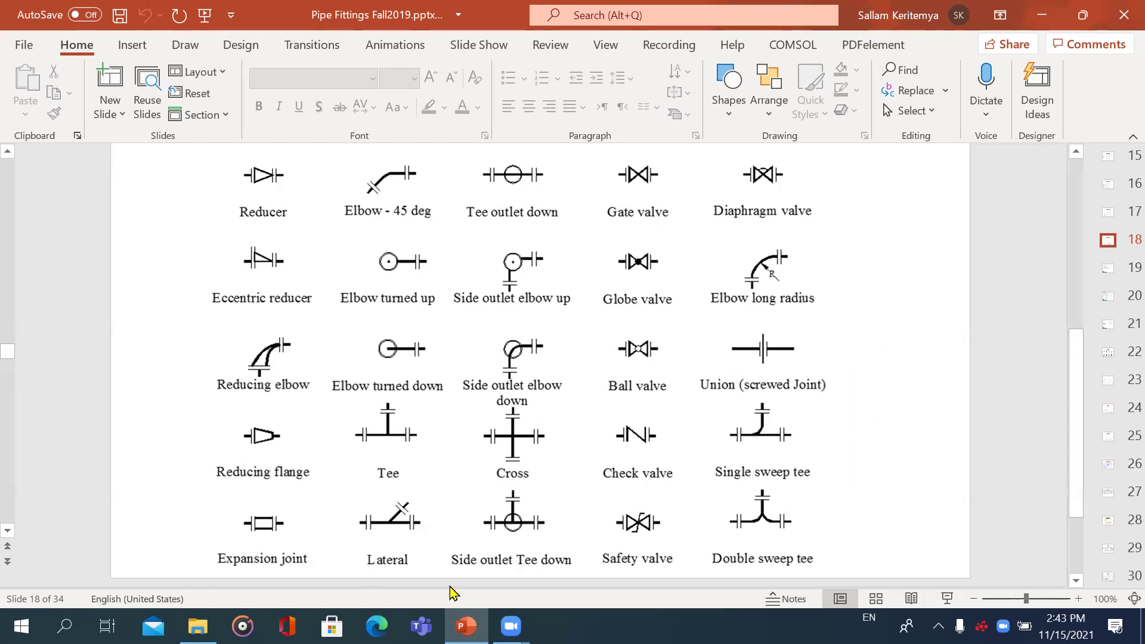
- Open pipe fitting and non return assembely.docx from the Lecture 6 pipe fitting folder, then return to PowerPoint
left_click(198, 626)
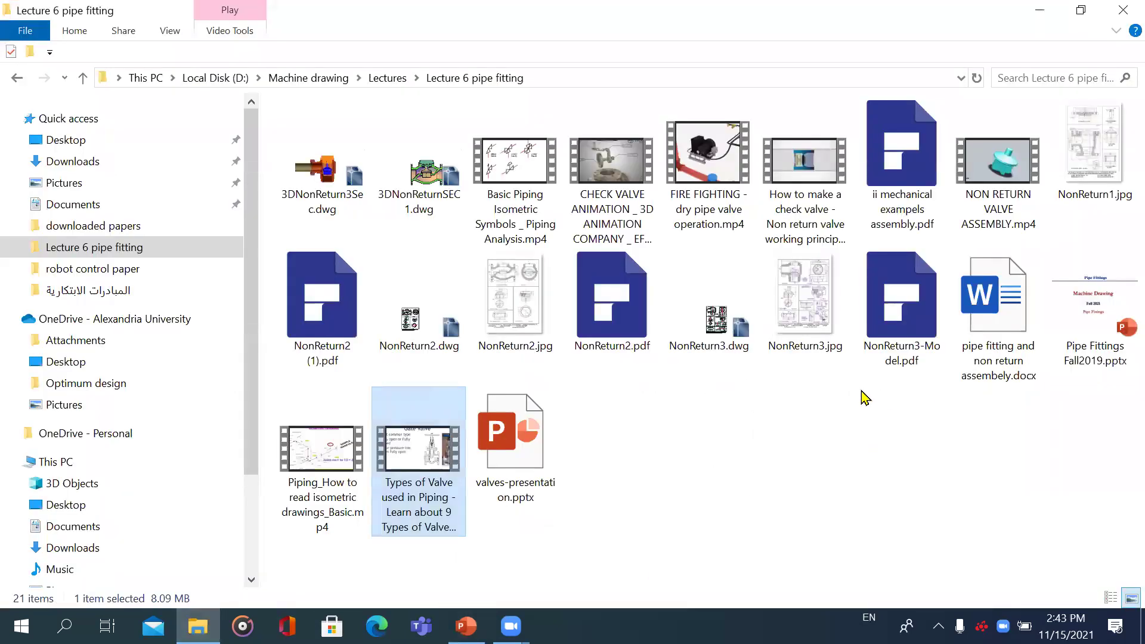
left_click(988, 320)
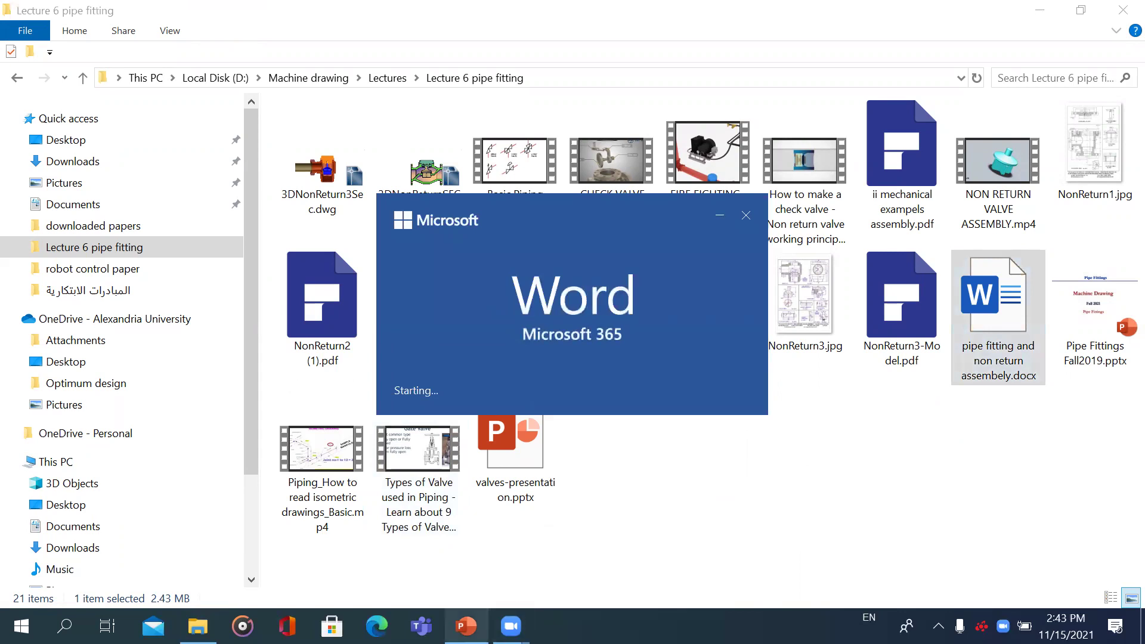
left_click(466, 625)
scroll(906, 350, "up", 1)
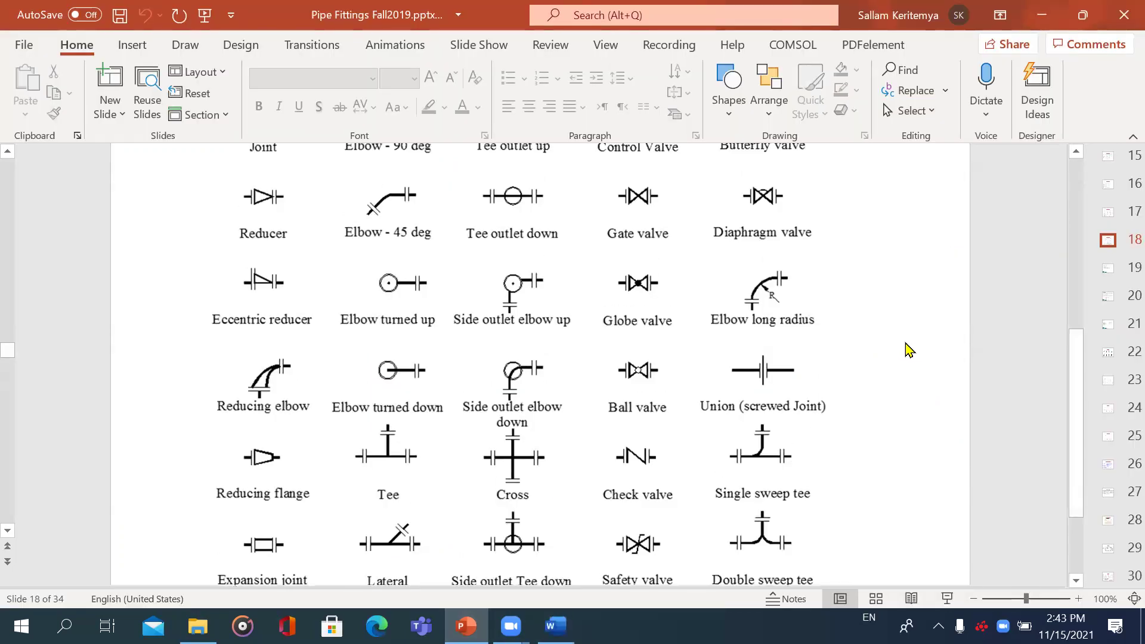
scroll(906, 350, "up", 1)
scroll(906, 350, "up", 1)
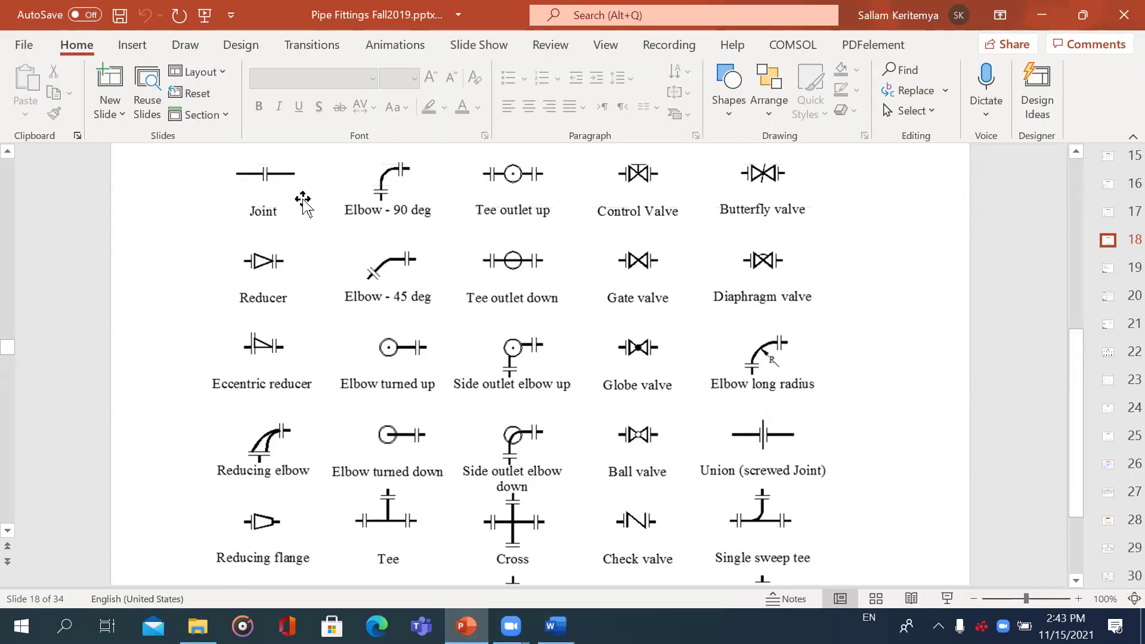
scroll(775, 396, "down", 3)
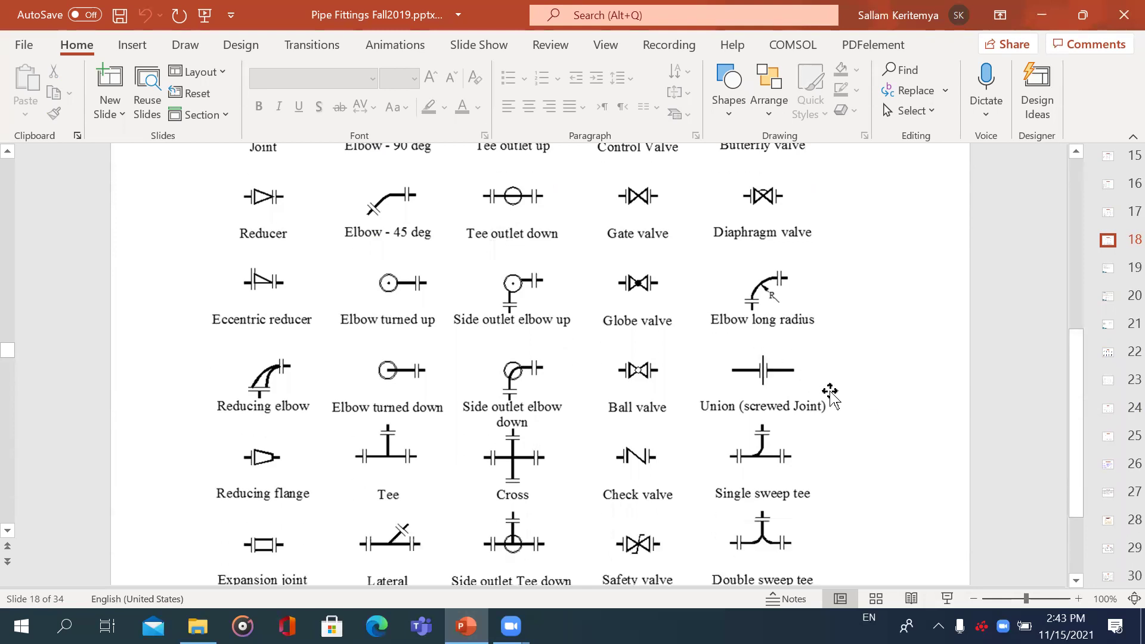
scroll(864, 429, "down", 1)
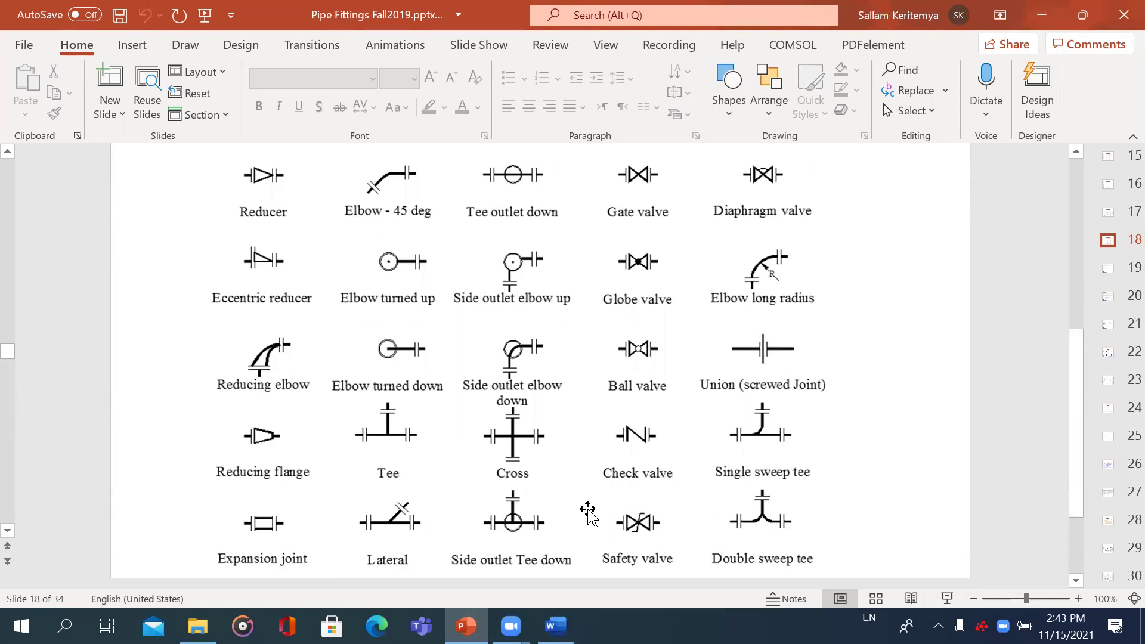
scroll(874, 395, "up", 2)
scroll(874, 394, "up", 1)
scroll(874, 393, "up", 2)
scroll(876, 396, "up", 1)
scroll(876, 396, "down", 2)
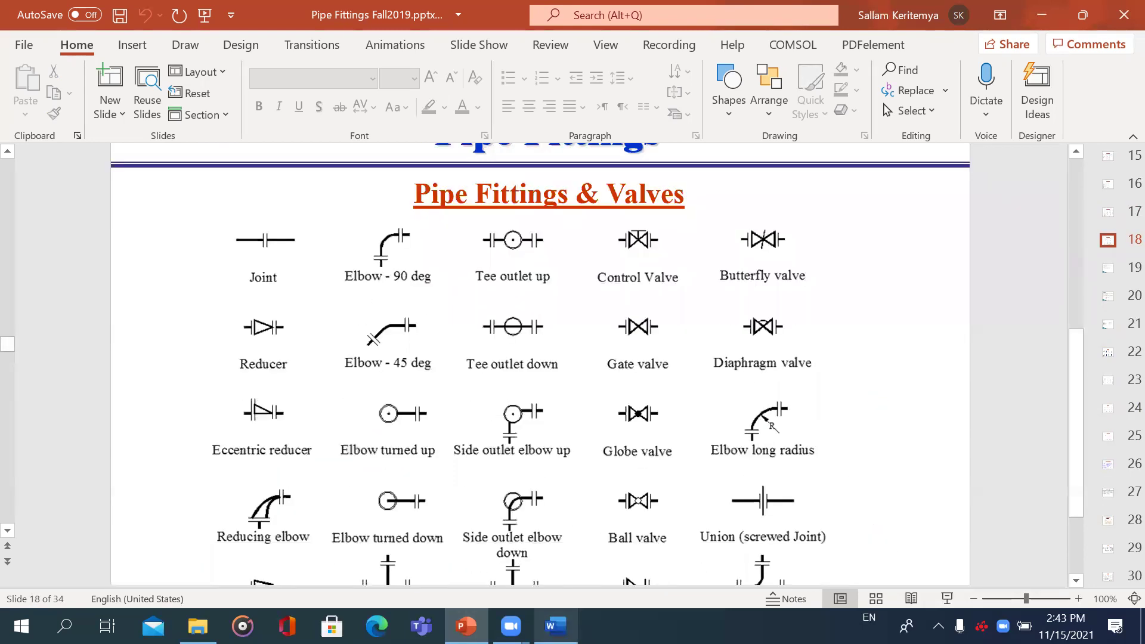
mouse_move(552, 626)
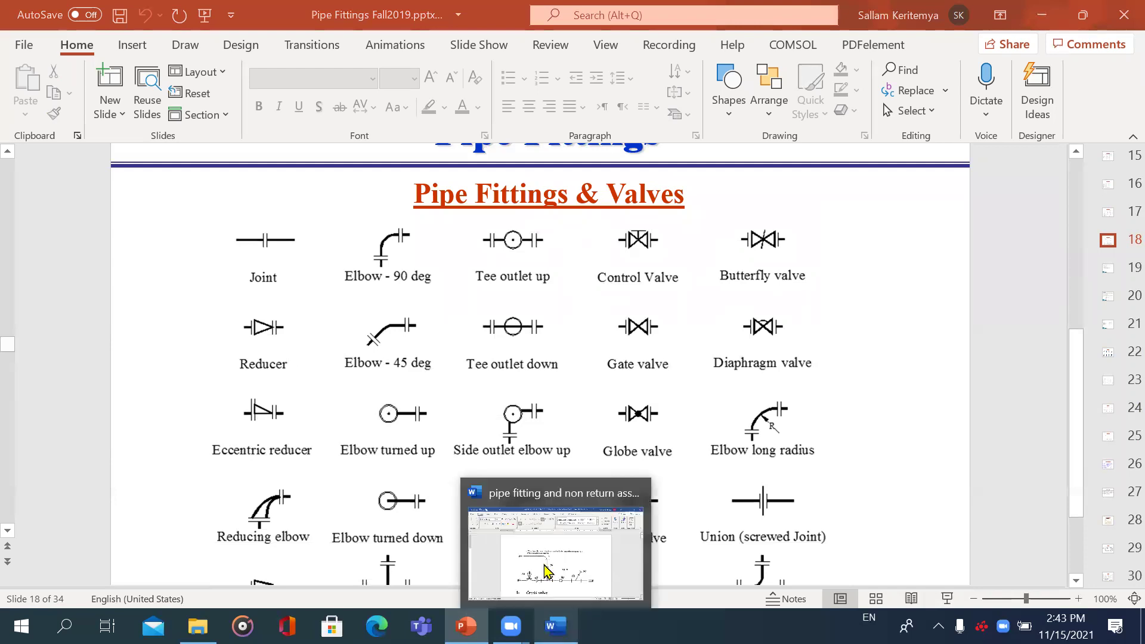
- Switch to the Word document and scroll down to page 2's second piping exercise
left_click(566, 554)
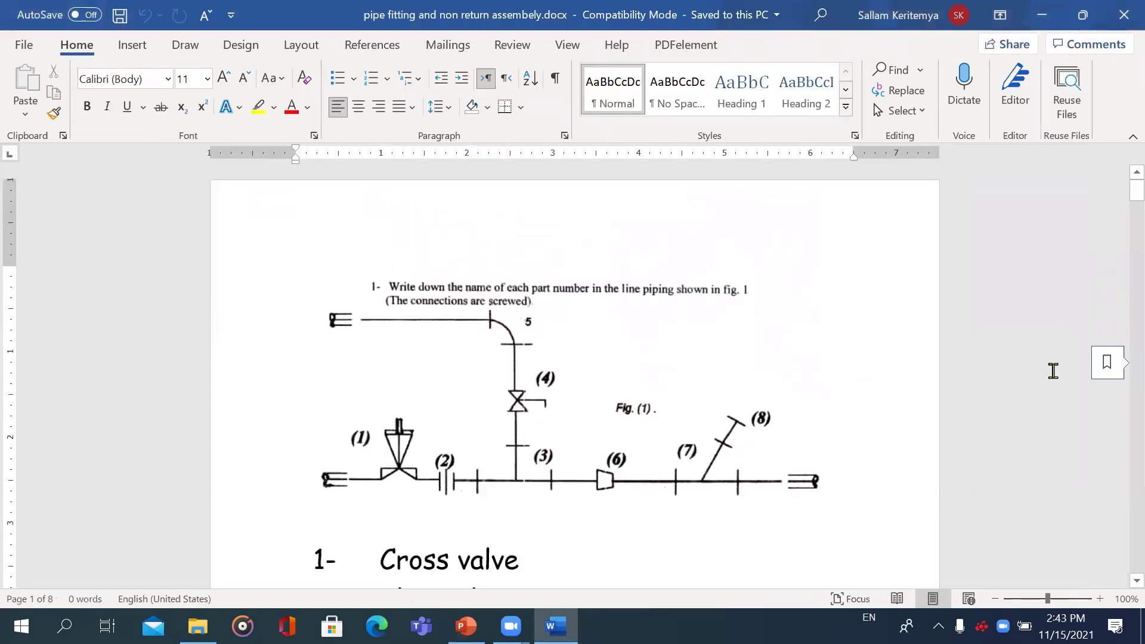
scroll(1052, 370, "down", 5)
scroll(1054, 370, "up", 3)
scroll(1054, 371, "up", 2)
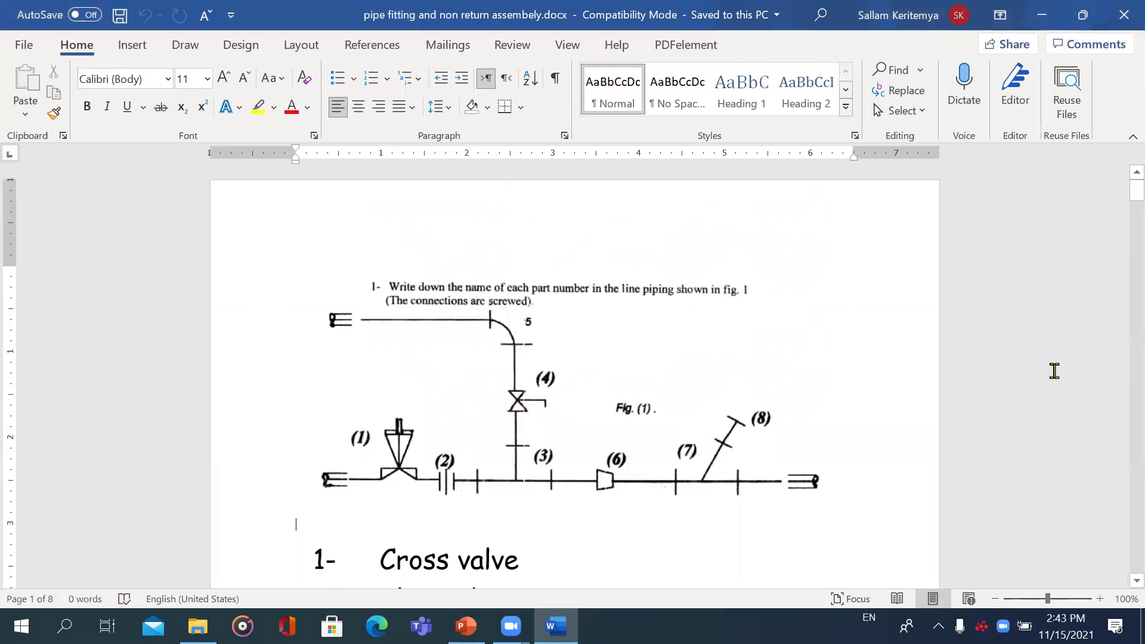
left_click_drag(1120, 205, 1120, 209)
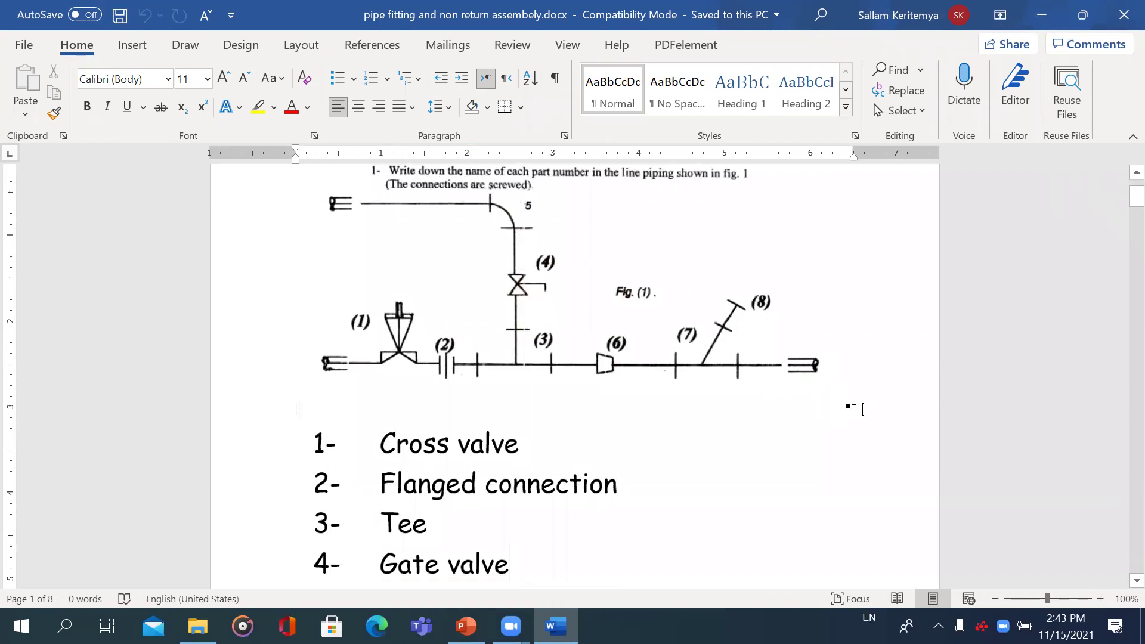
scroll(862, 409, "down", 5)
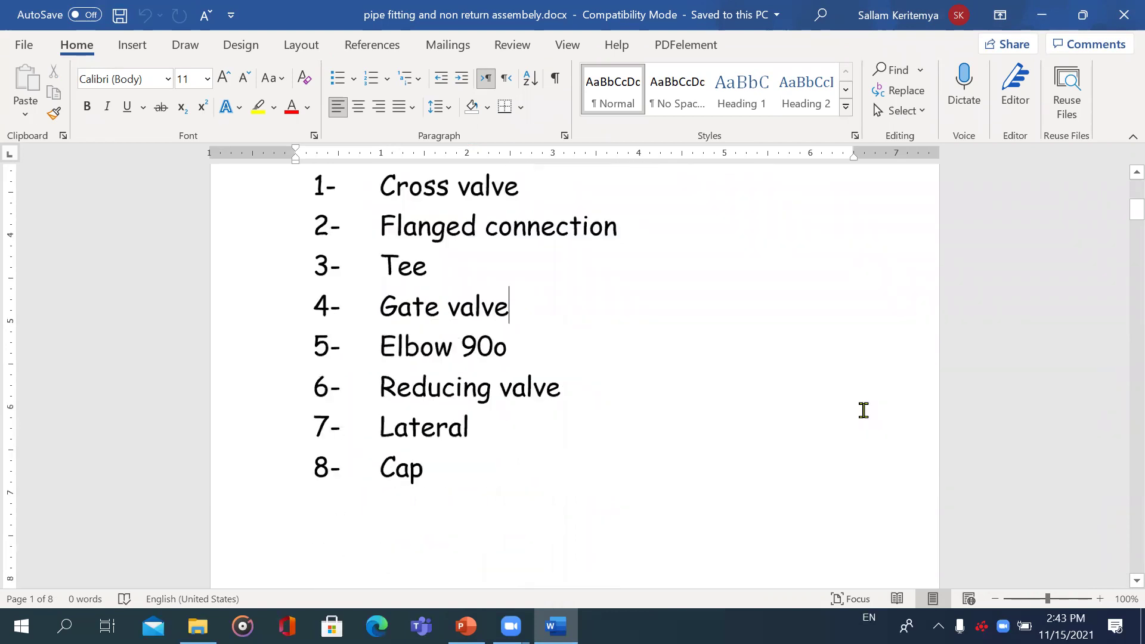
scroll(863, 410, "down", 5)
scroll(862, 409, "down", 5)
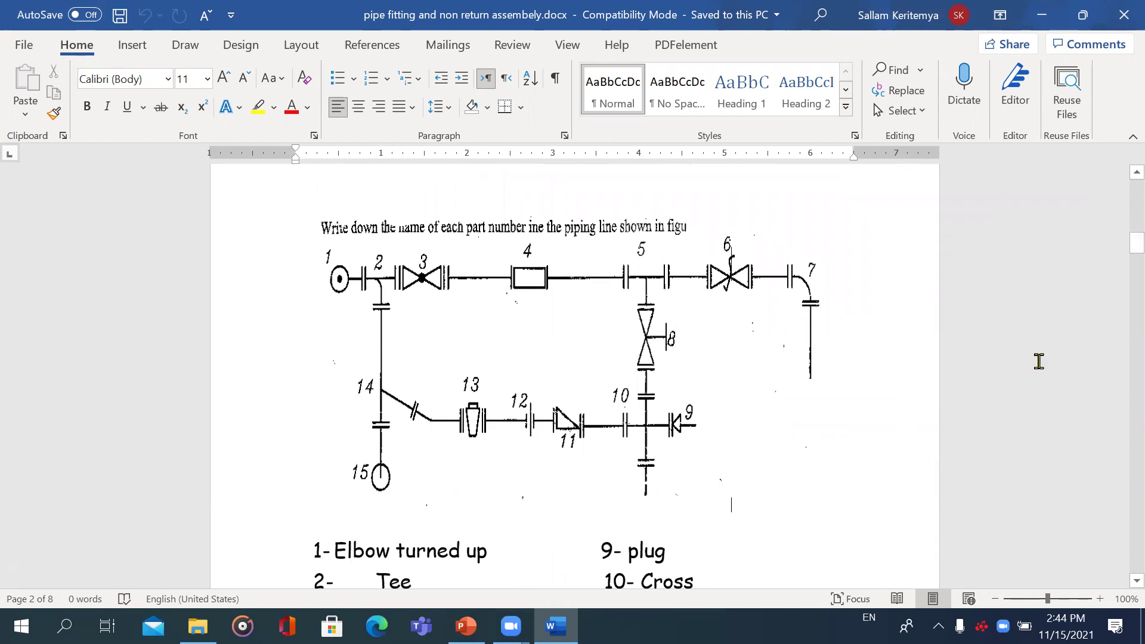
- Zoom the Word page out to 81%
left_click_drag(1049, 602, 1039, 598)
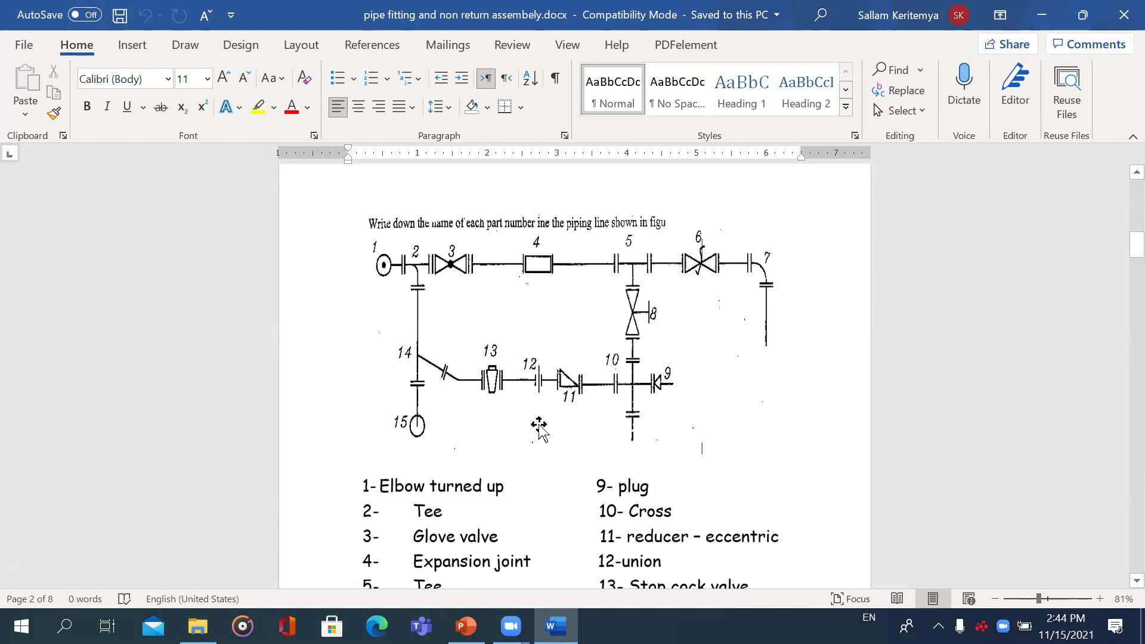
- Review page 2, put label 11 back beside the reducer, and return to PowerPoint
scroll(537, 439, "down", 3)
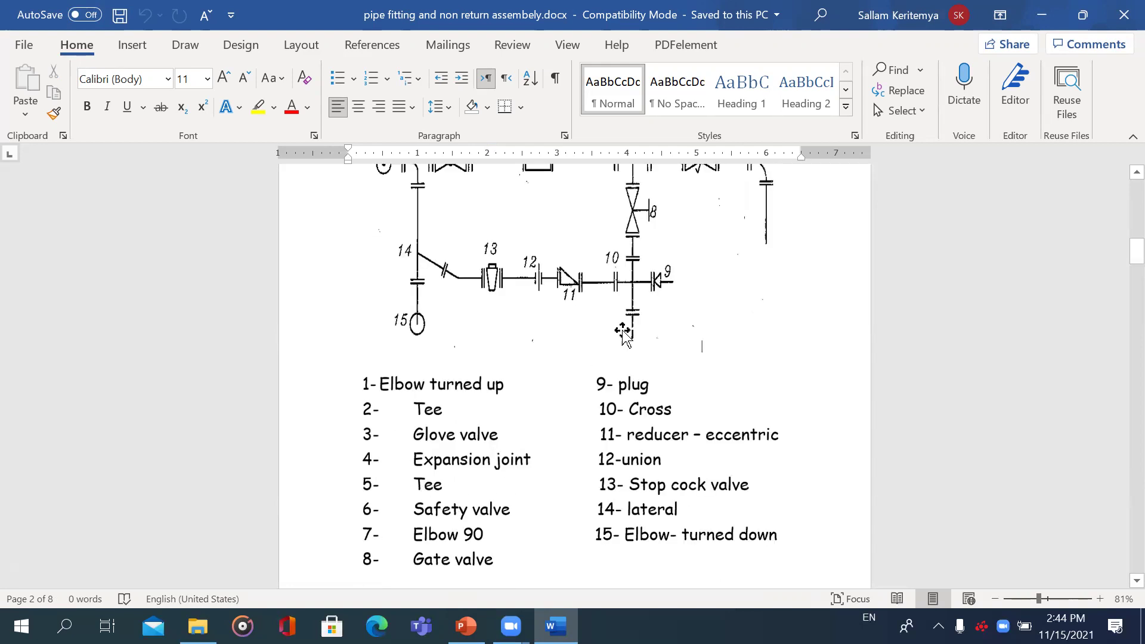
scroll(625, 334, "up", 3)
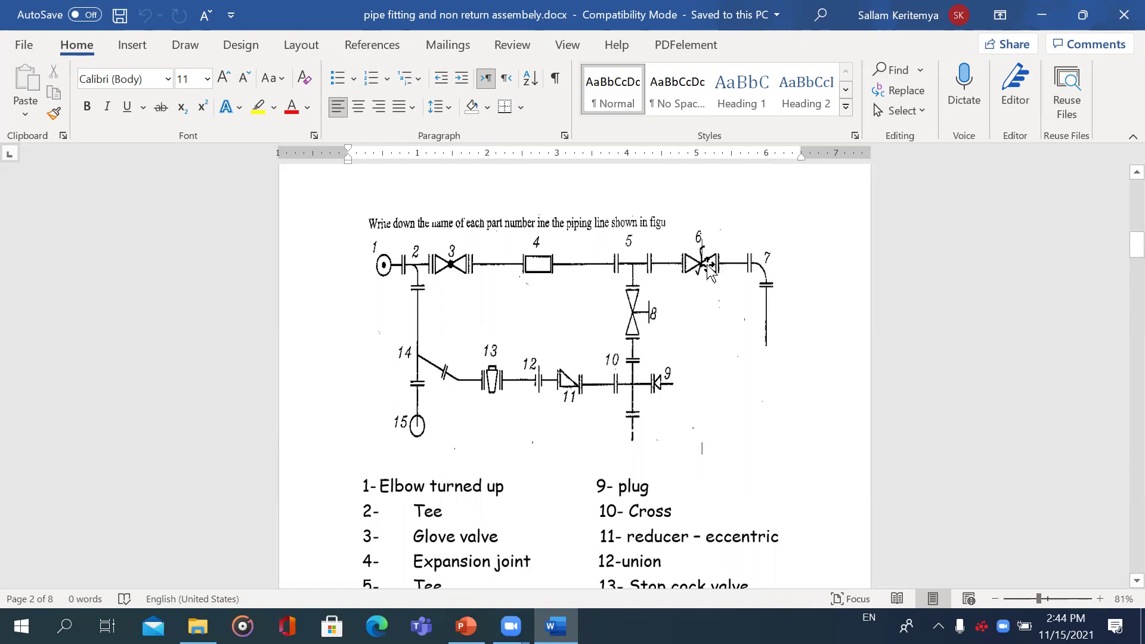
scroll(707, 272, "down", 3)
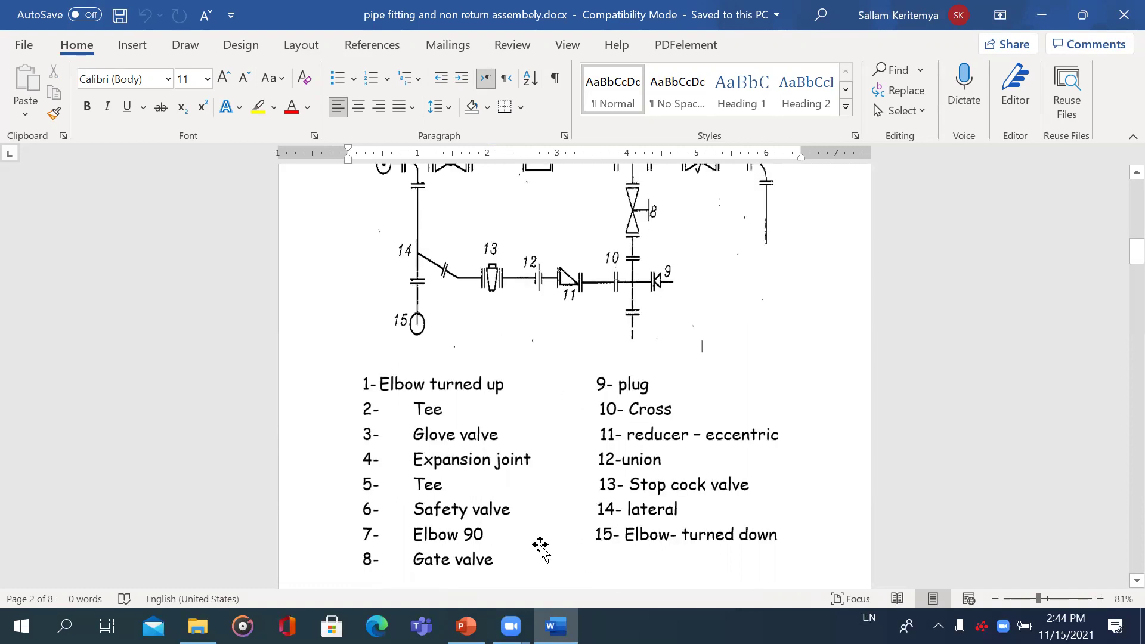
scroll(774, 319, "up", 3)
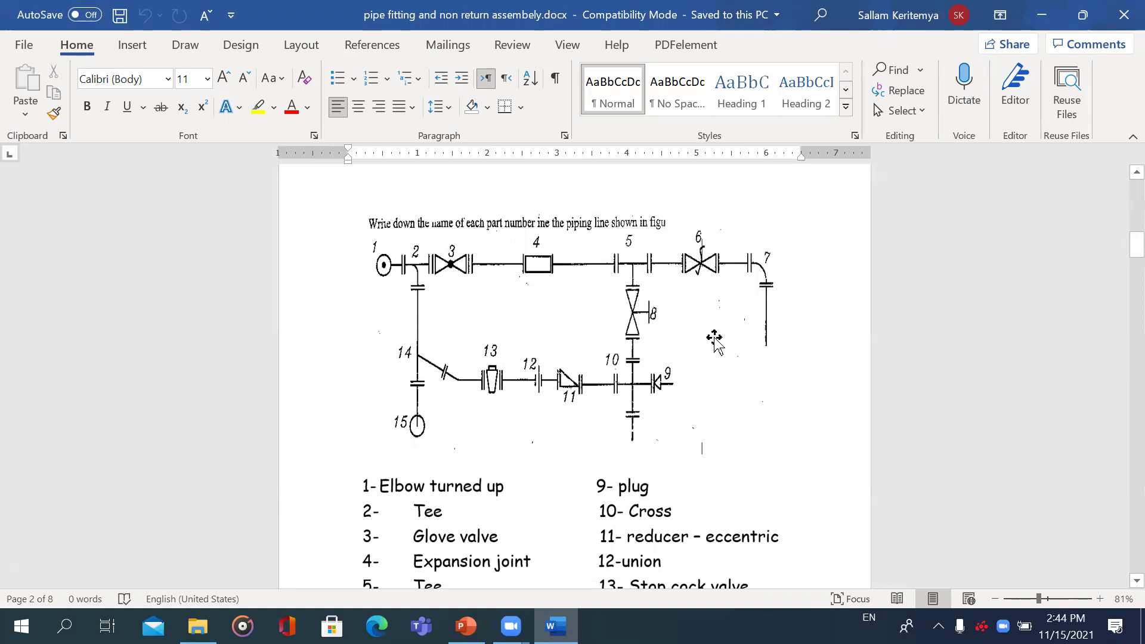
scroll(716, 340, "down", 3)
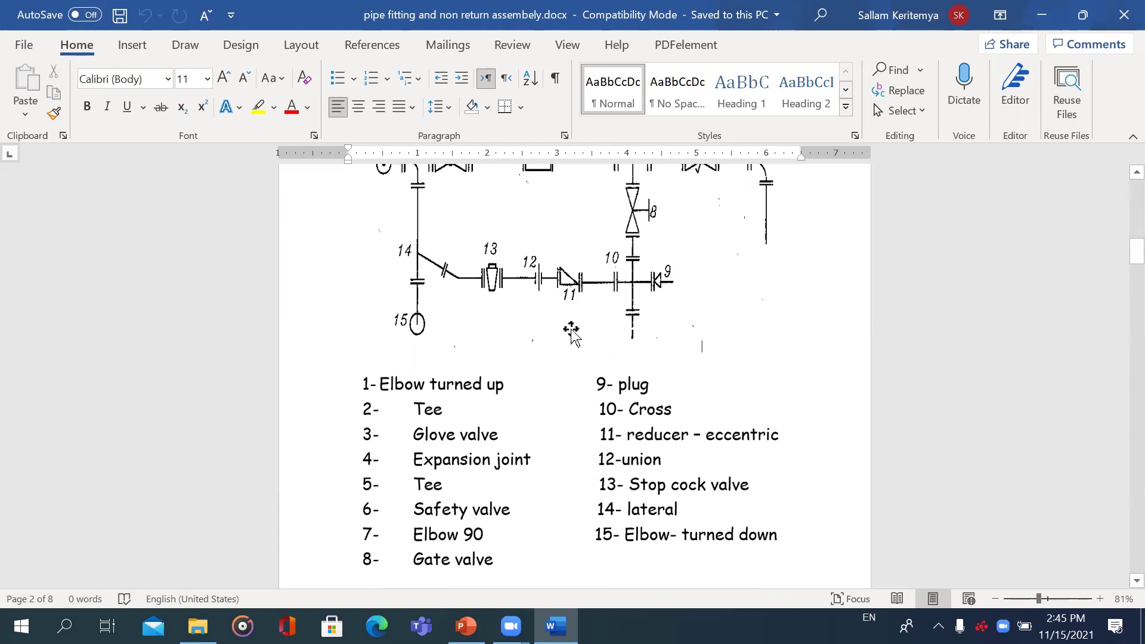
left_click_drag(568, 276, 565, 286)
left_click_drag(564, 296, 583, 293)
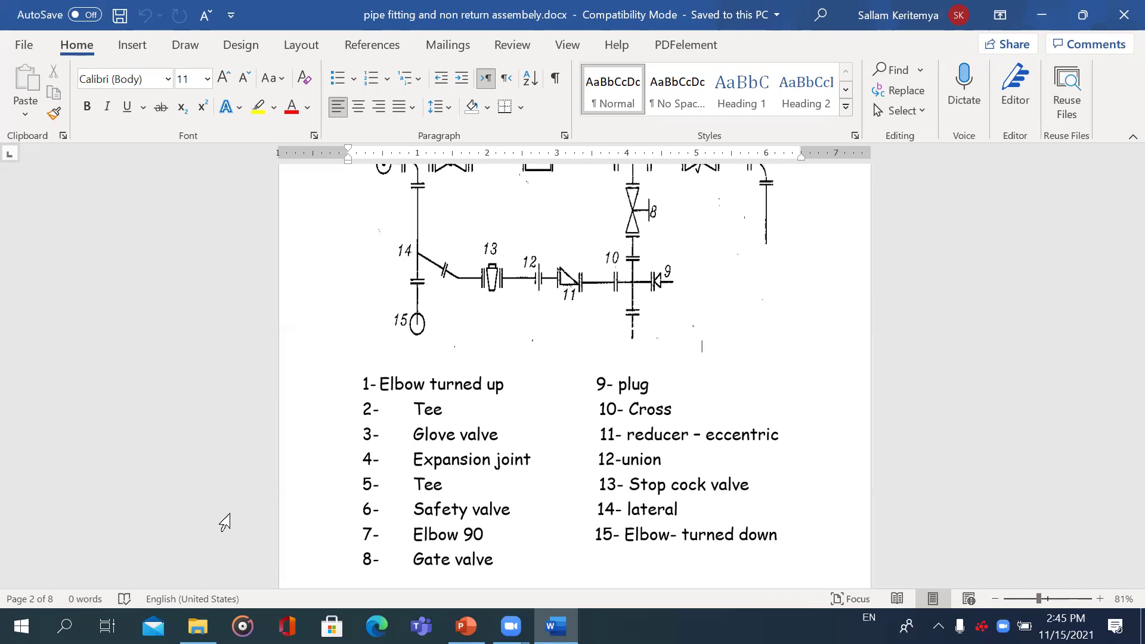
key("alt+Tab")
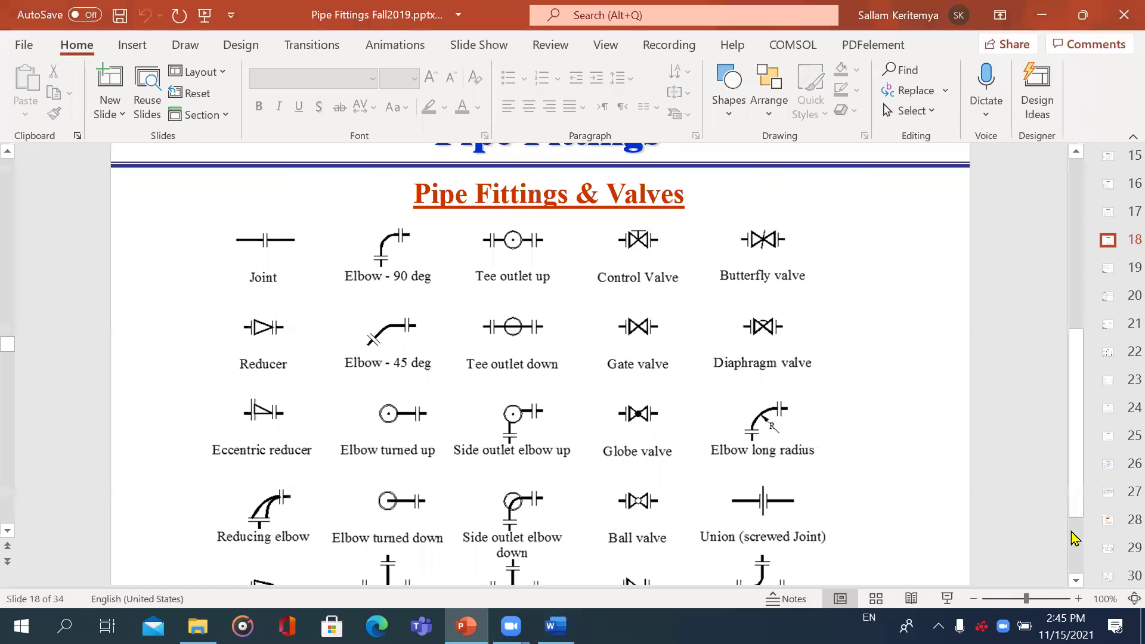
- Page down through slides 21–34 to the end of the deck
left_click_drag(1025, 603, 1018, 604)
scroll(859, 444, "down", 2)
scroll(859, 447, "down", 3)
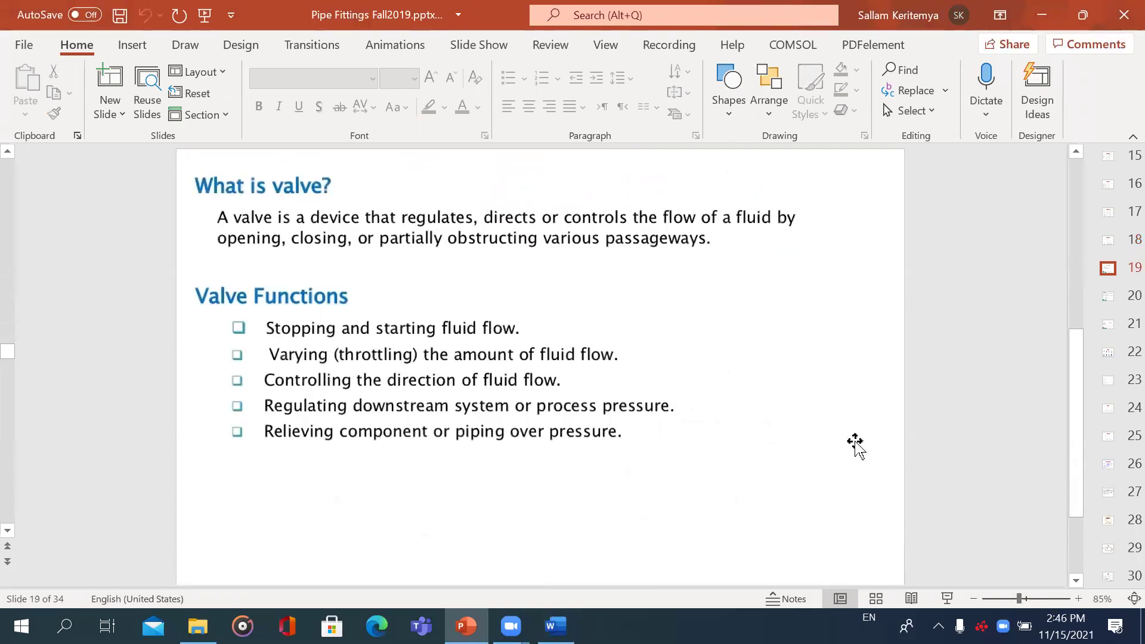
scroll(847, 444, "down", 1)
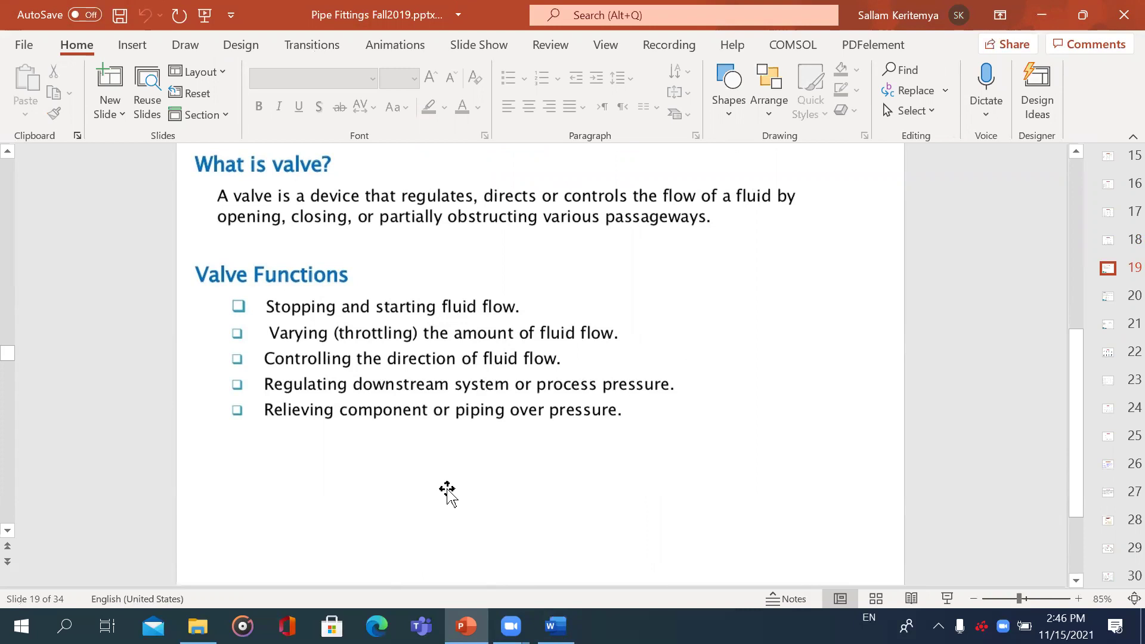
scroll(608, 507, "down", 2)
scroll(610, 508, "down", 2)
scroll(611, 508, "down", 5)
scroll(610, 508, "down", 2)
scroll(611, 508, "down", 3)
scroll(611, 508, "down", 1)
scroll(596, 498, "up", 1)
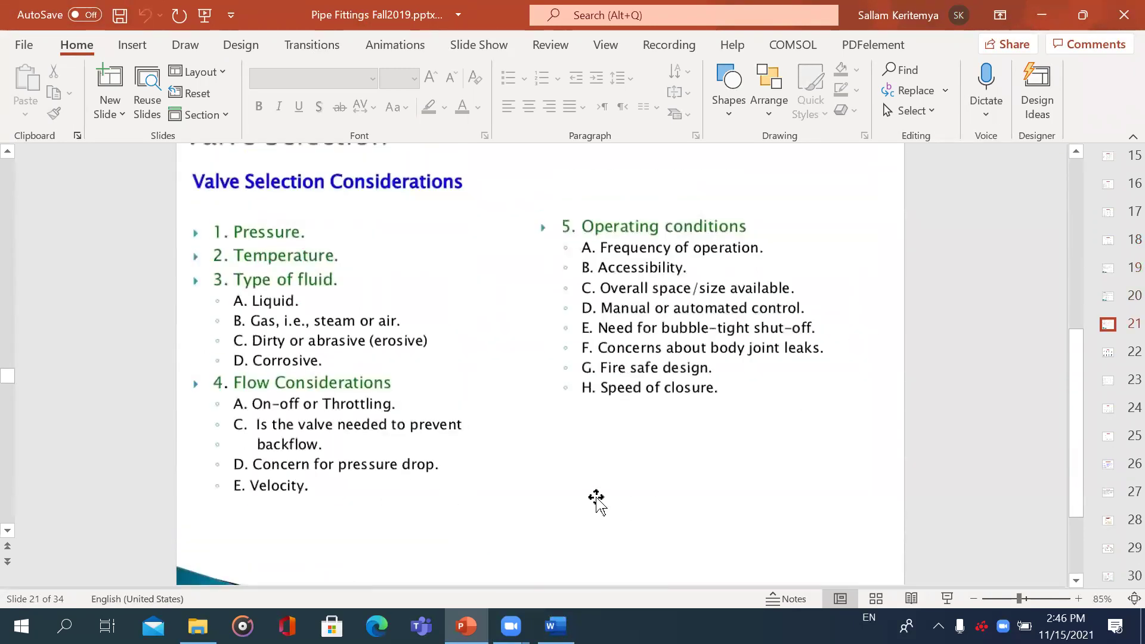
scroll(485, 412, "down", 1)
scroll(488, 405, "down", 1)
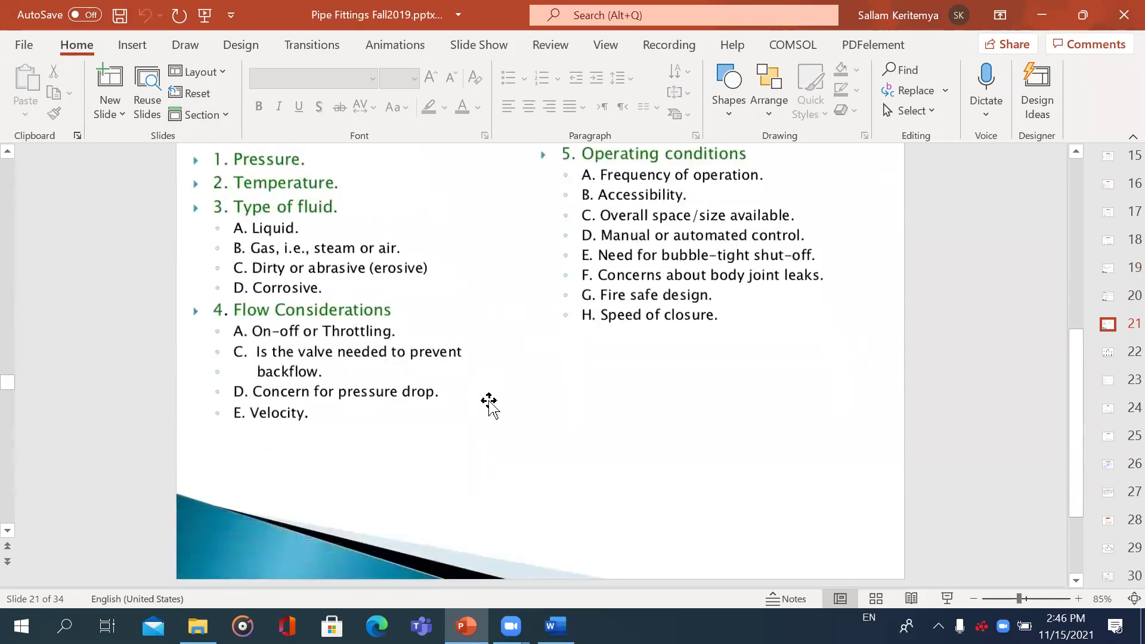
scroll(489, 405, "down", 2)
scroll(489, 405, "down", 3)
scroll(489, 405, "down", 2)
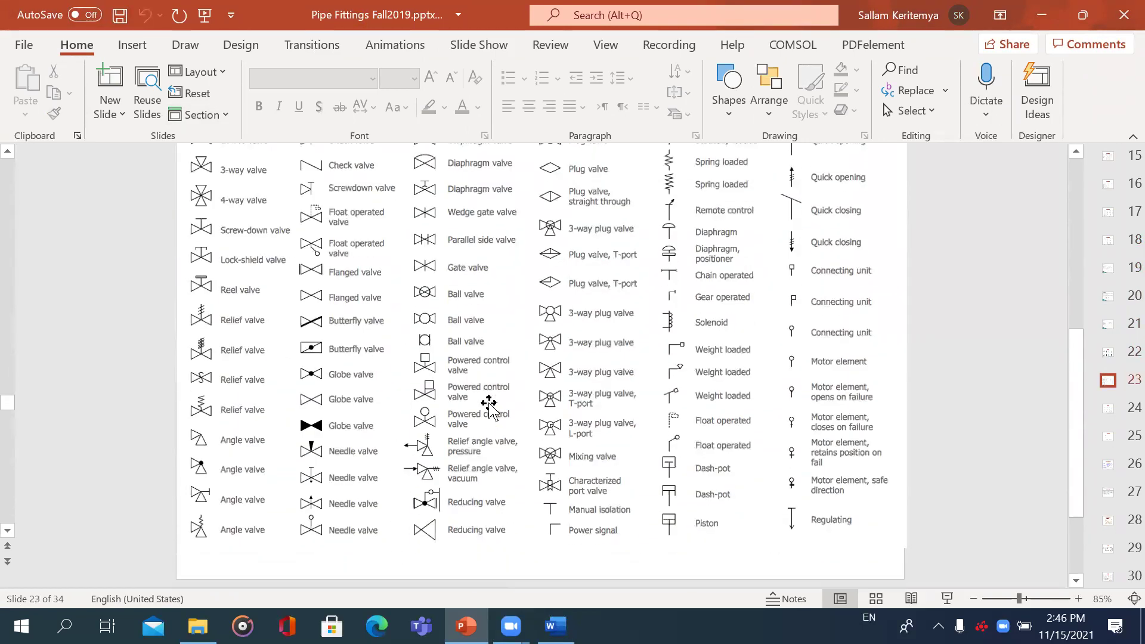
scroll(489, 405, "down", 5)
scroll(489, 406, "down", 3)
scroll(489, 405, "down", 1)
scroll(489, 406, "down", 3)
scroll(488, 406, "down", 3)
scroll(488, 406, "down", 2)
scroll(489, 406, "down", 3)
scroll(489, 406, "down", 1)
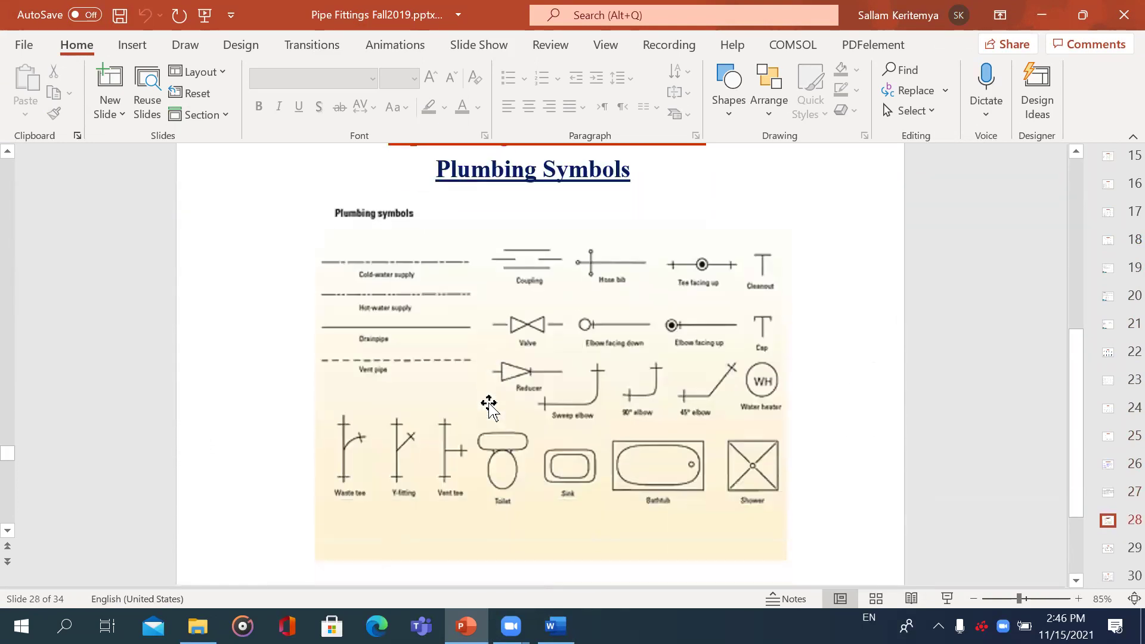
scroll(489, 405, "down", 3)
scroll(489, 406, "down", 2)
scroll(489, 406, "down", 3)
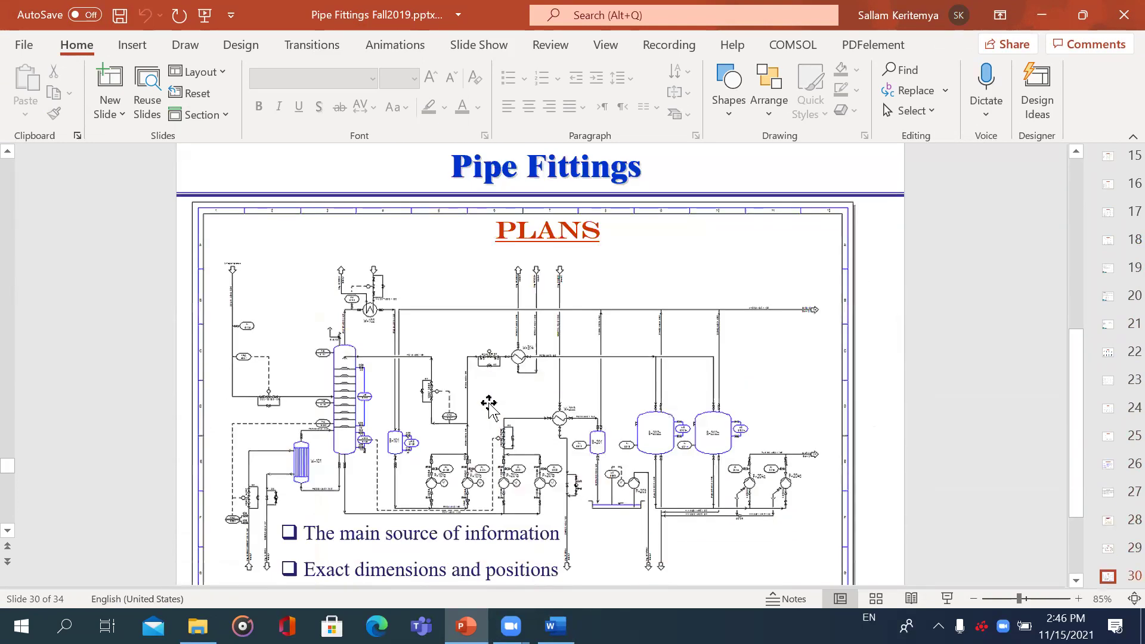
scroll(489, 405, "down", 2)
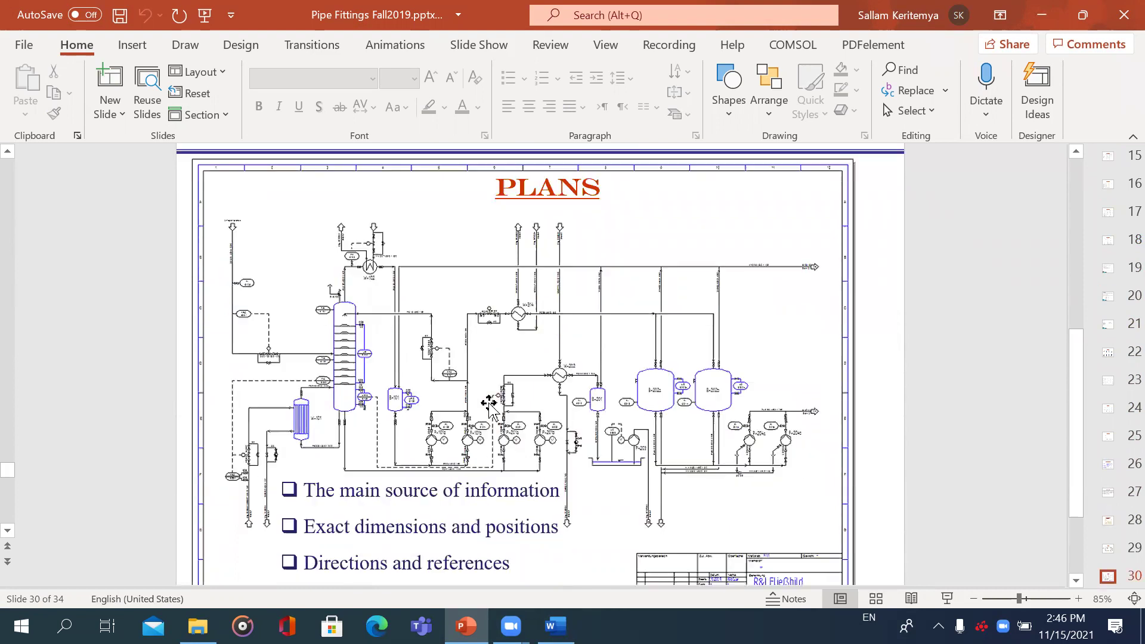
scroll(489, 402, "down", 2)
scroll(512, 396, "down", 3)
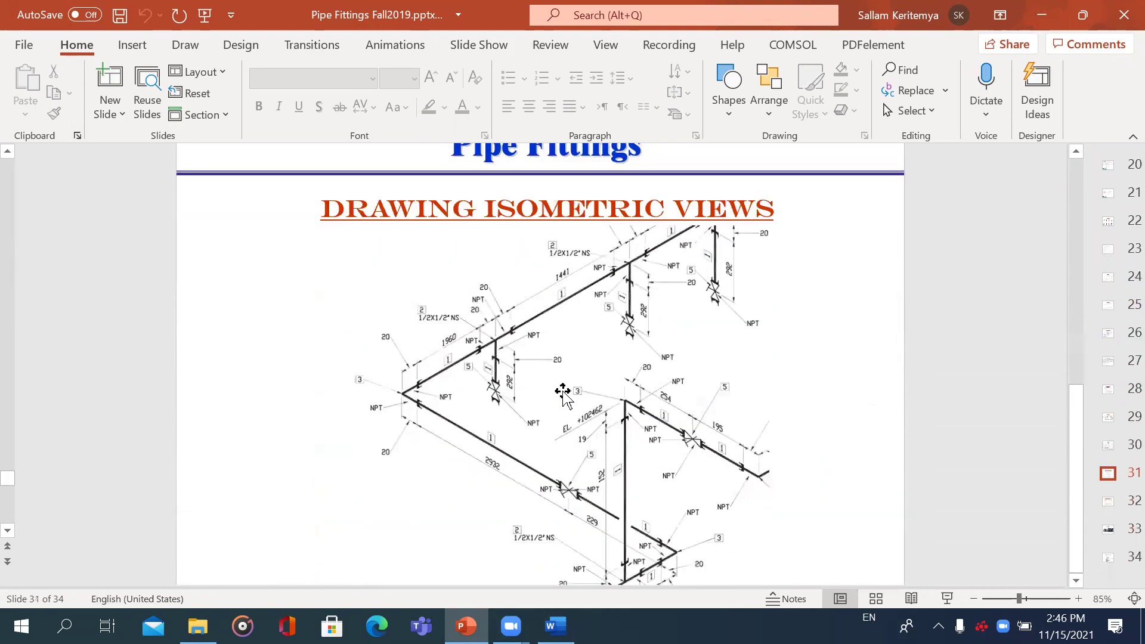
scroll(563, 394, "down", 1)
scroll(563, 393, "down", 5)
scroll(563, 394, "down", 1)
scroll(562, 394, "down", 1)
scroll(563, 393, "down", 3)
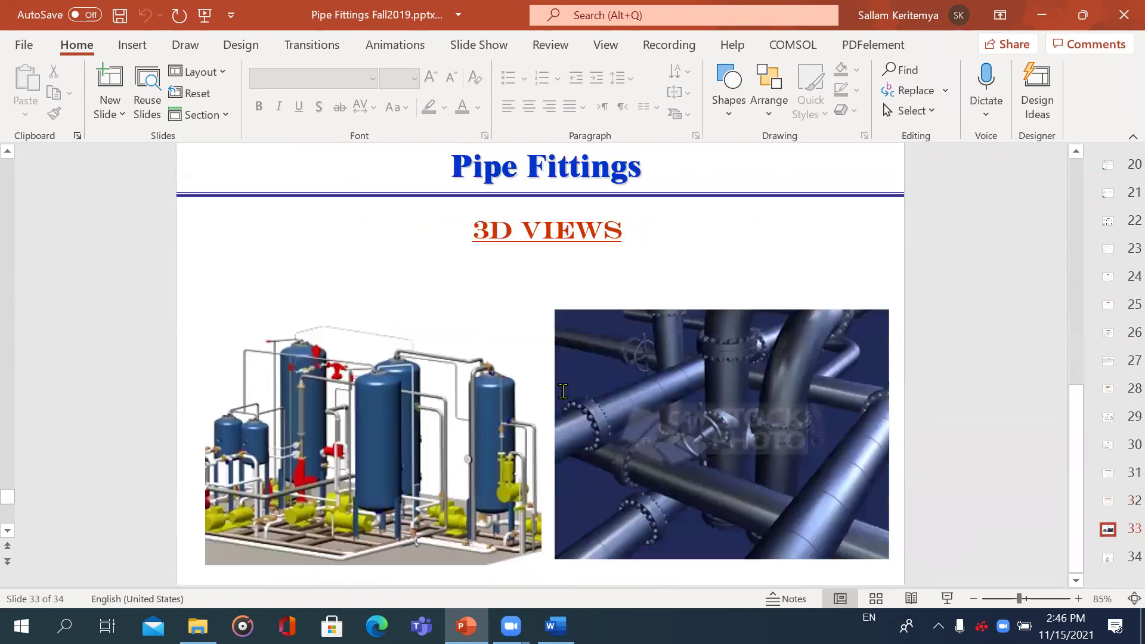
scroll(563, 391, "down", 1)
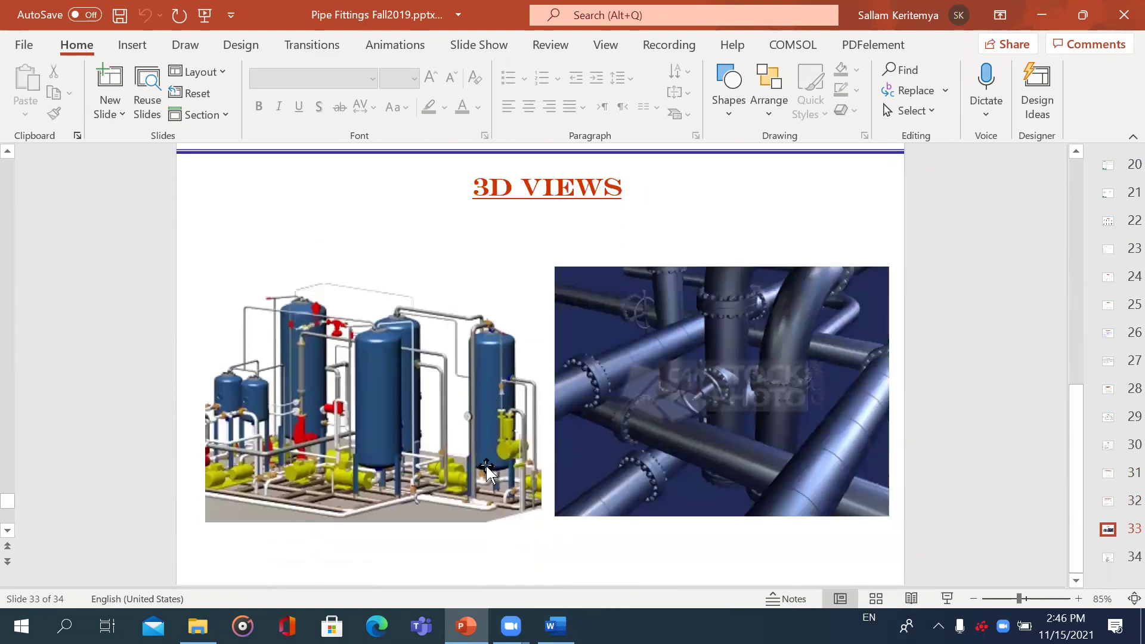
scroll(624, 429, "down", 1)
scroll(623, 429, "down", 2)
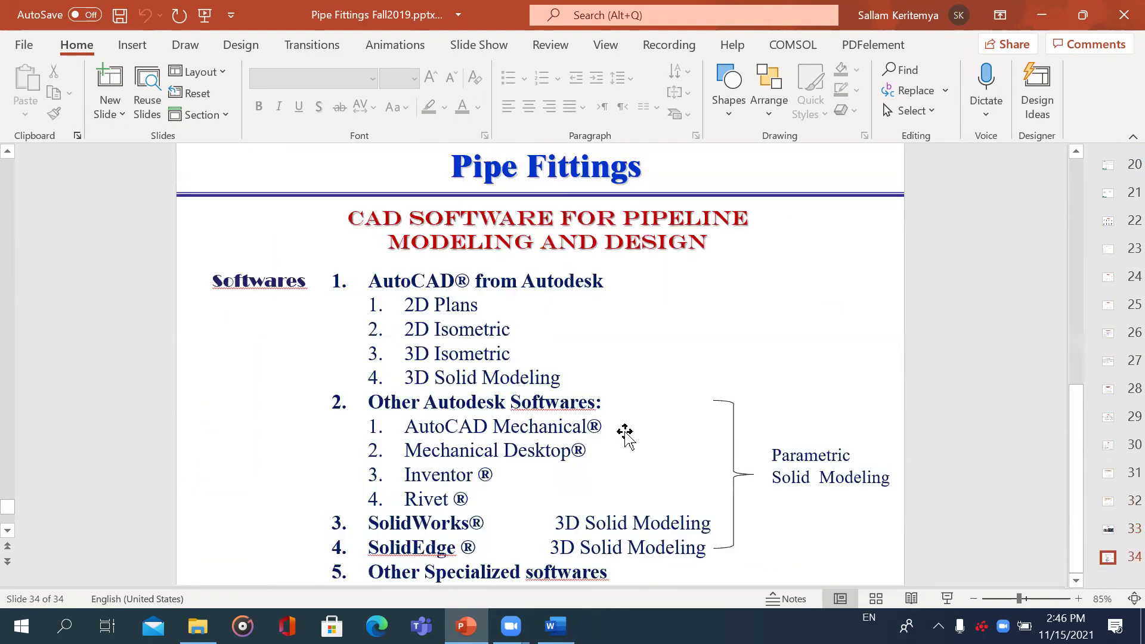
- Scroll back up to slide 31, Drawing Isometric Views
scroll(624, 420, "up", 2)
scroll(624, 419, "up", 1)
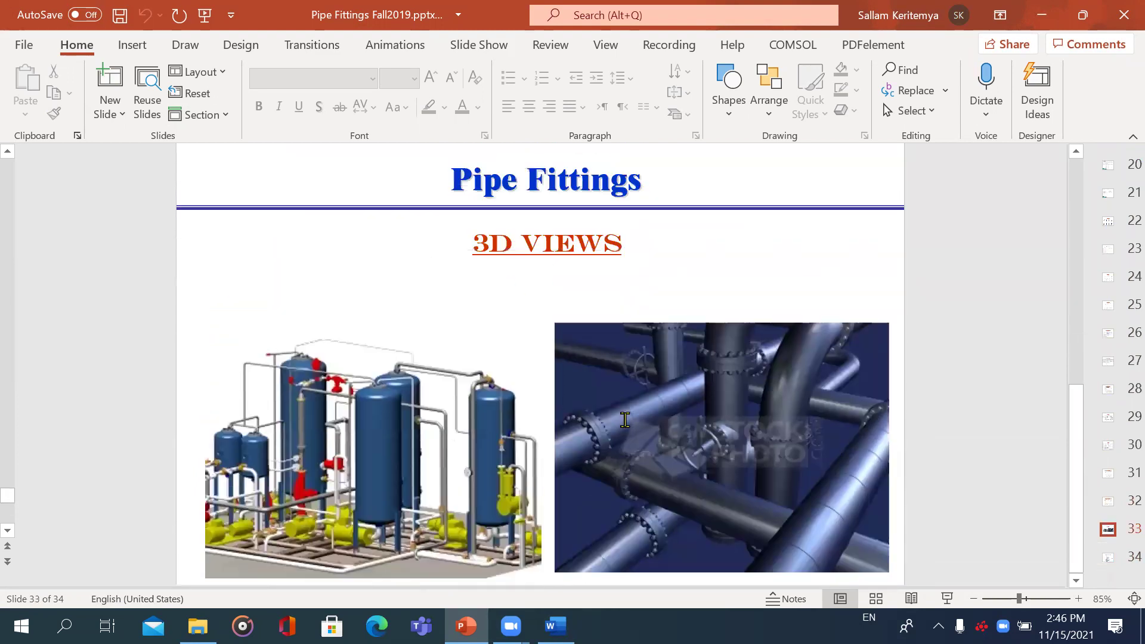
scroll(624, 420, "up", 2)
scroll(625, 424, "up", 1)
scroll(625, 424, "up", 2)
scroll(625, 425, "up", 1)
scroll(625, 424, "down", 1)
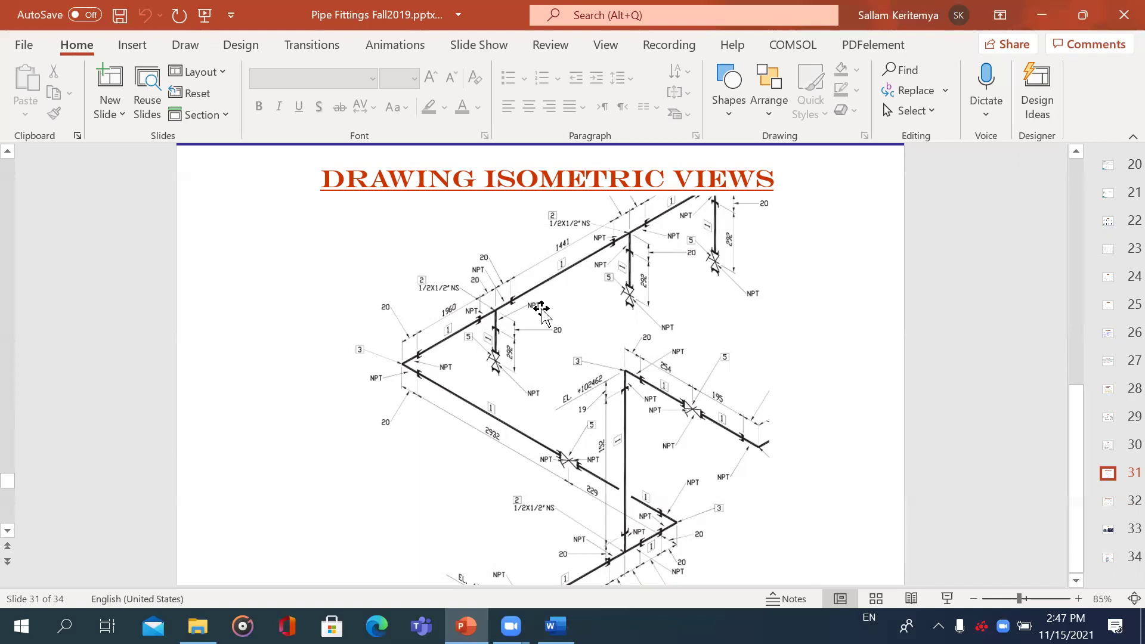
- Open Piping_How to read isometric drawings_Basic.mp4 from the Lecture 6 pipe fitting folder
left_click(197, 625)
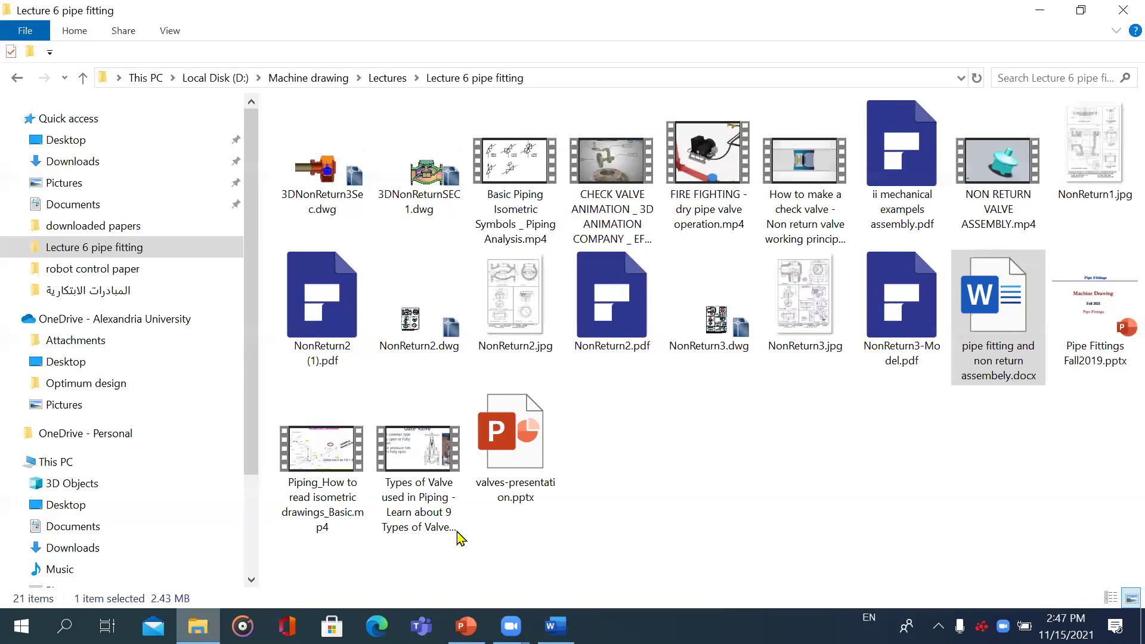
left_click(700, 481)
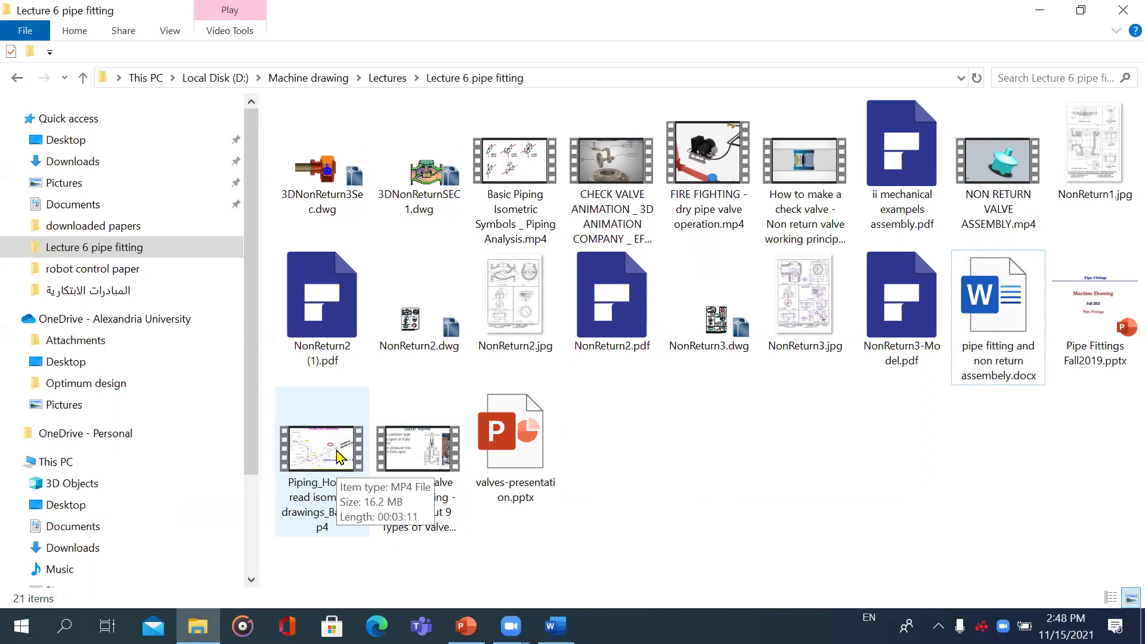
double_click(338, 457)
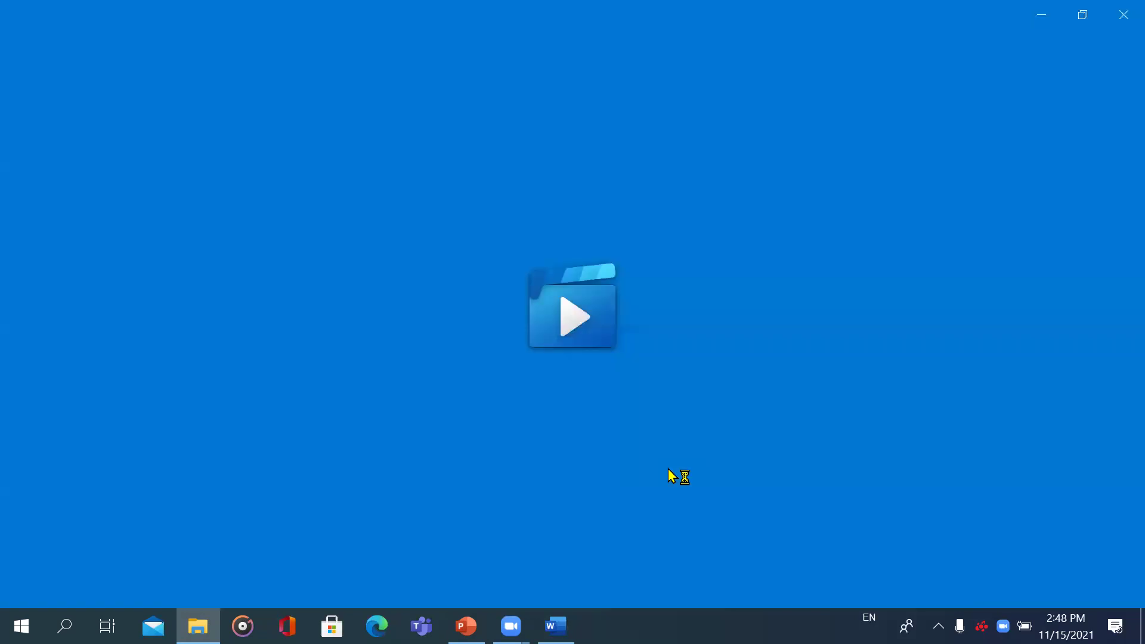
- Lower the speaker volume to 4 from the system tray
left_click(938, 626)
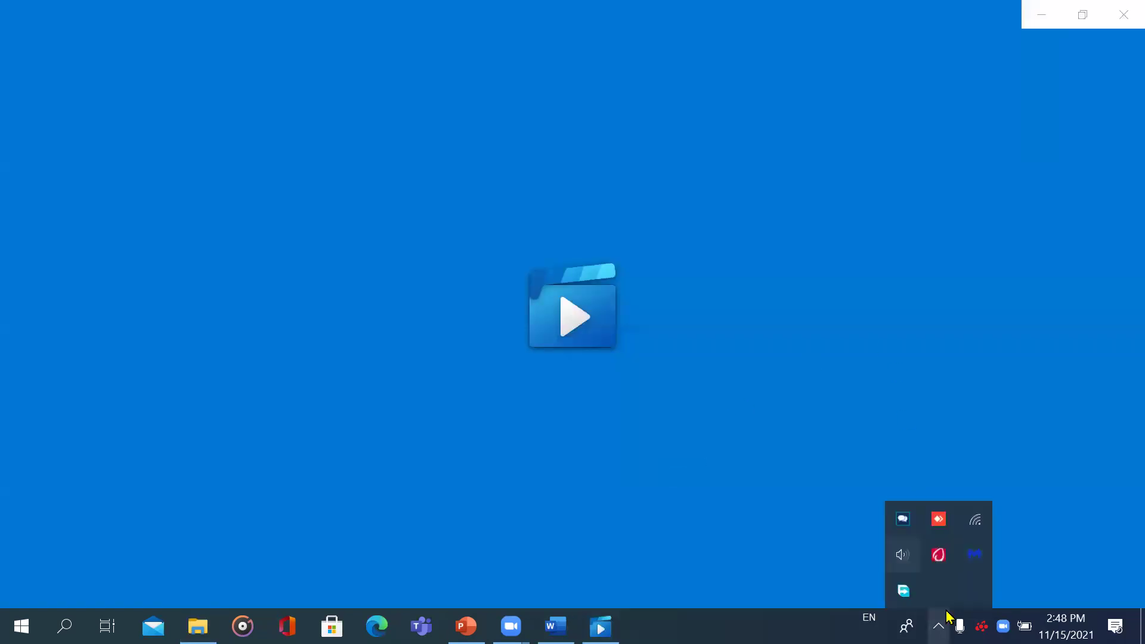
left_click(909, 568)
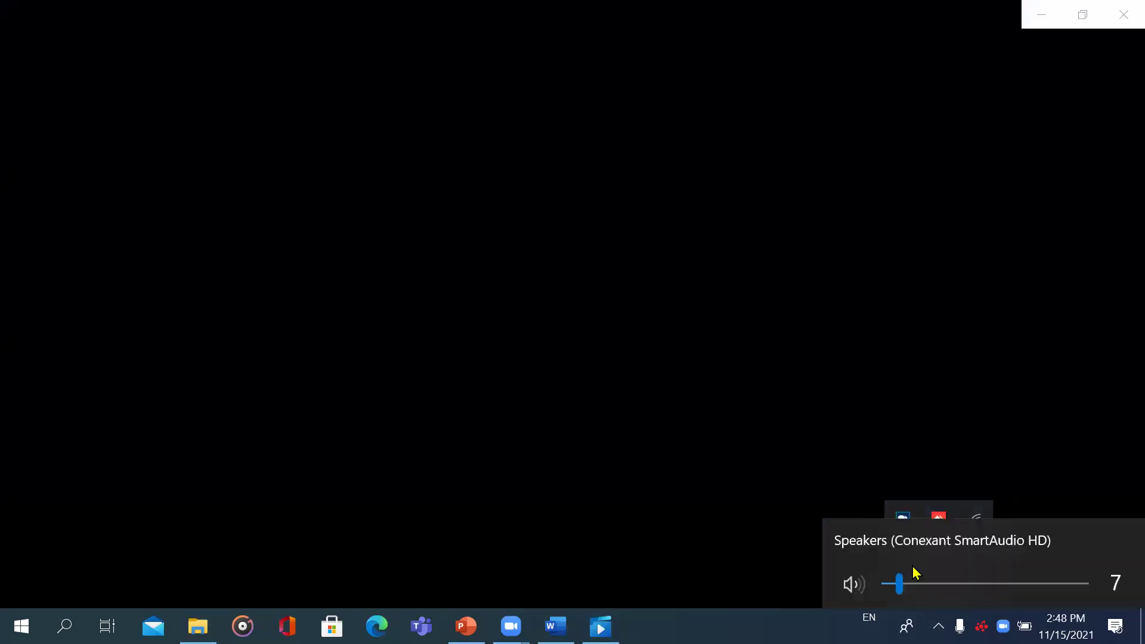
left_click_drag(896, 583, 892, 583)
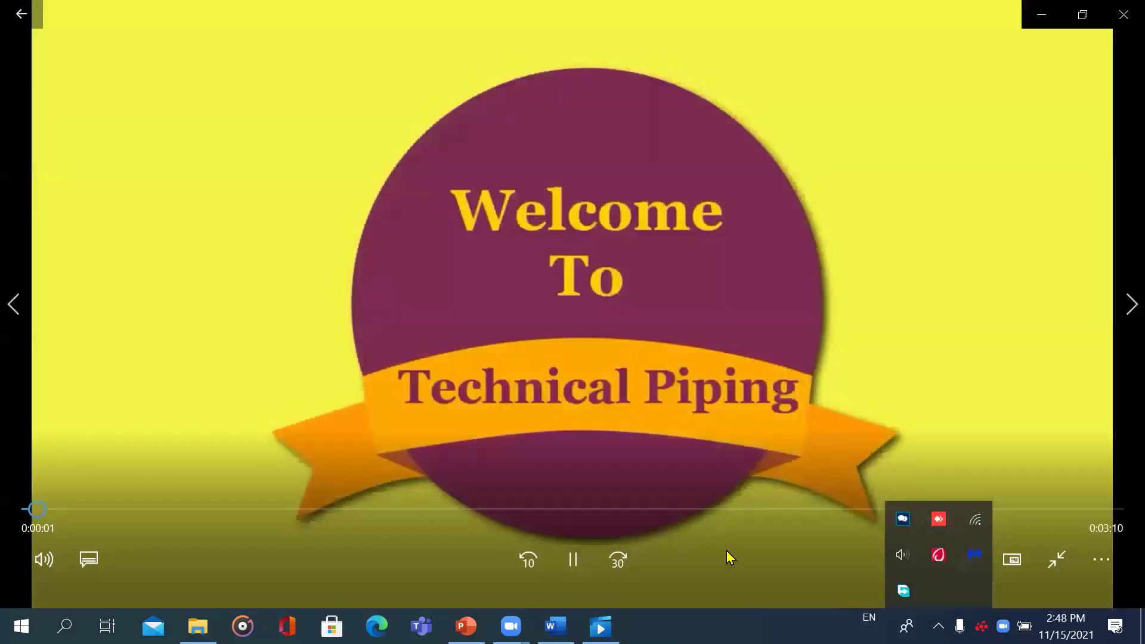
left_click(728, 554)
- Seek the video to the sample manifold drawing around 0:19 and pause it
left_click(80, 513)
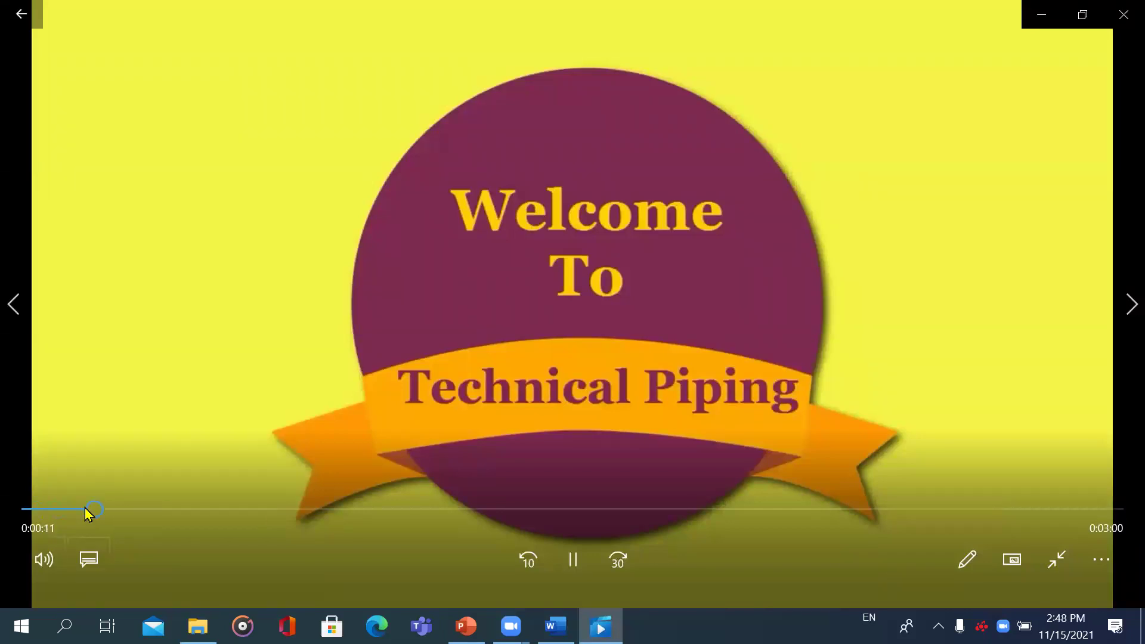
left_click(134, 511)
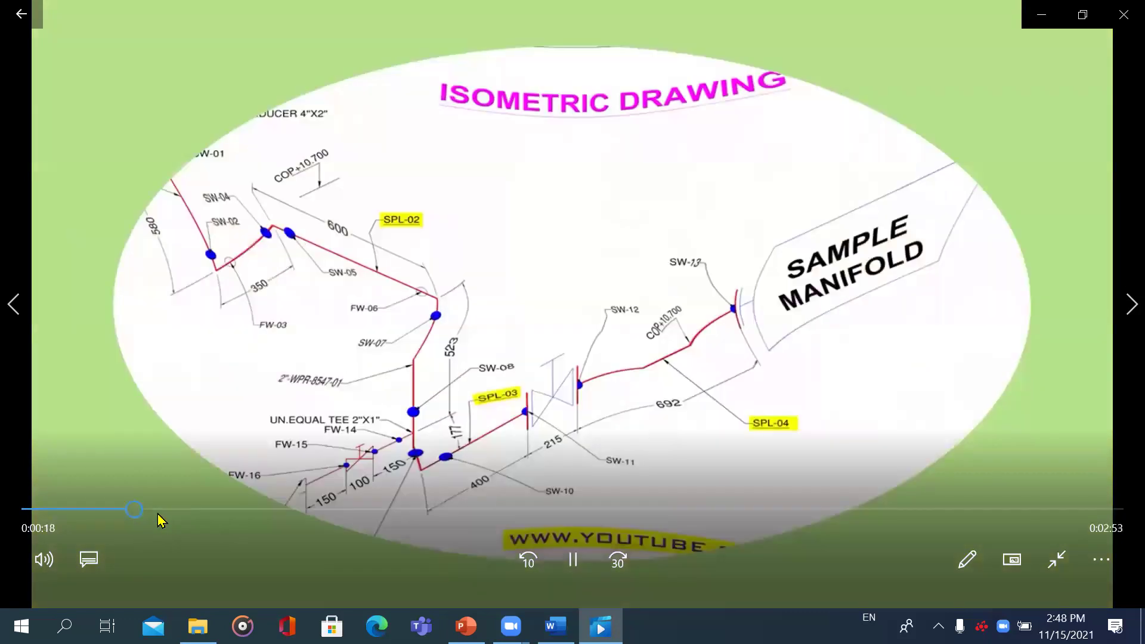
left_click_drag(132, 511, 125, 511)
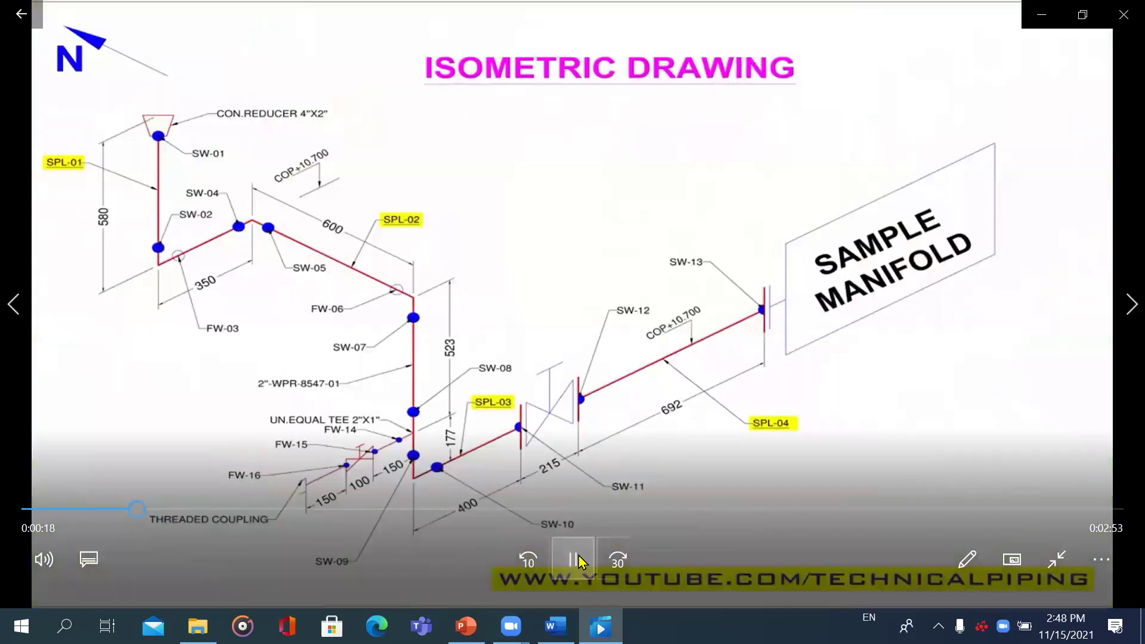
left_click(574, 560)
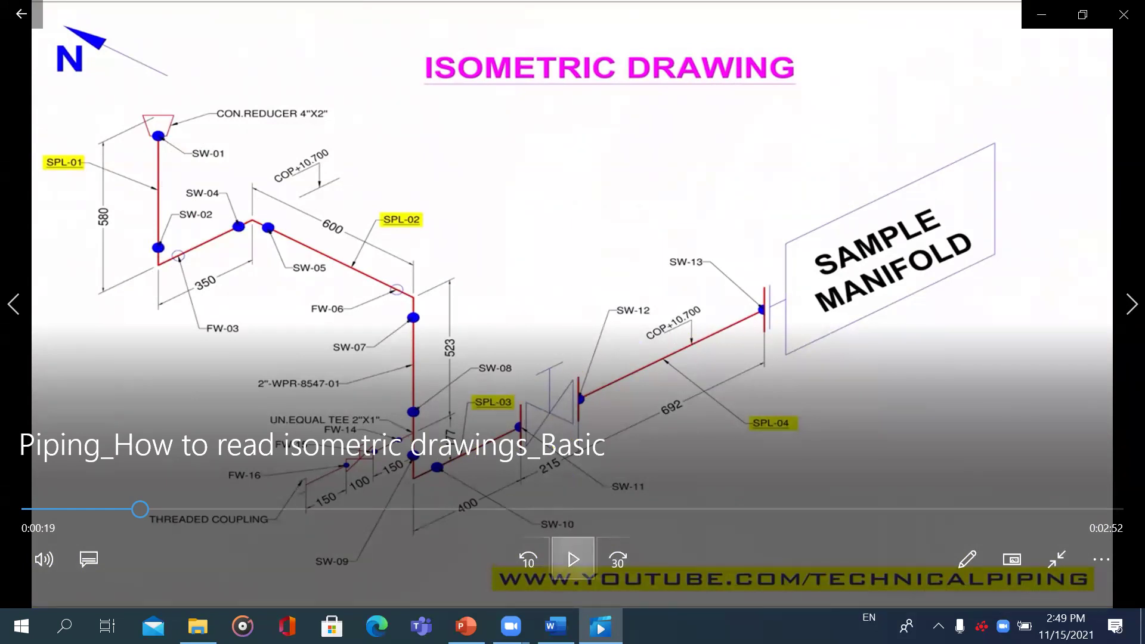
- Resume the piping isometric video and raise the Speakers volume slider to 52
left_click(573, 558)
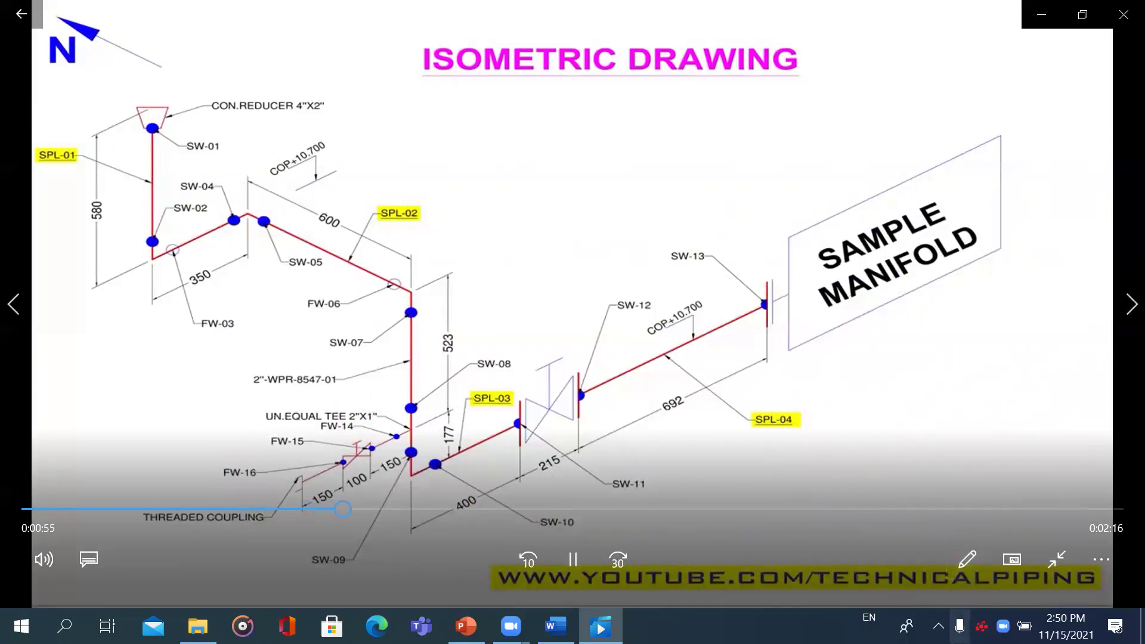
left_click(938, 626)
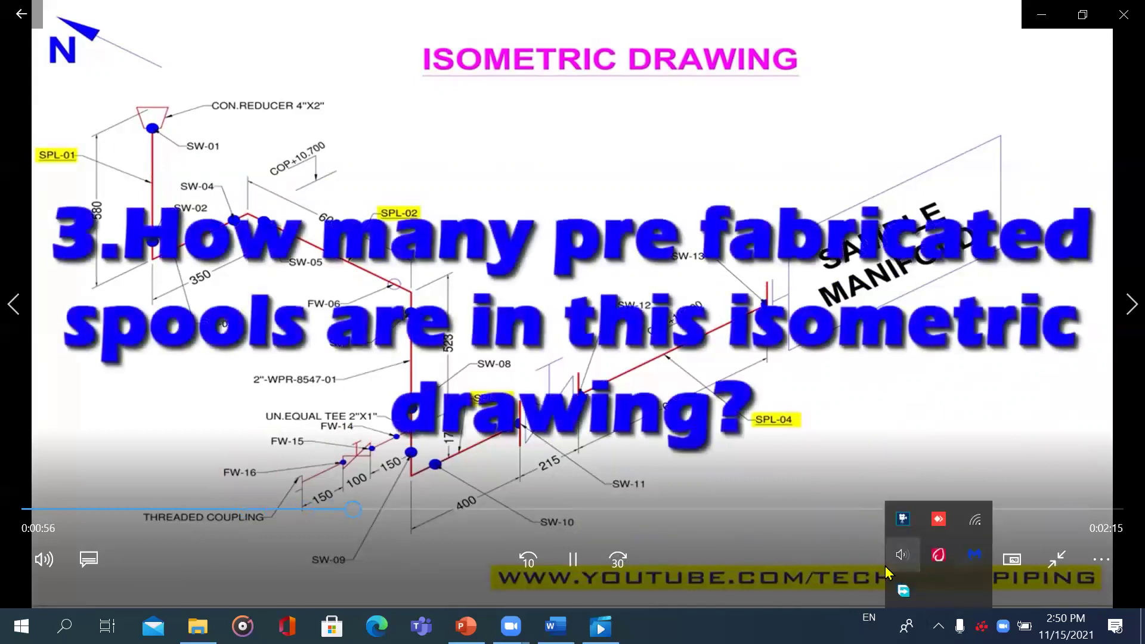
left_click(902, 555)
left_click_drag(897, 582, 990, 584)
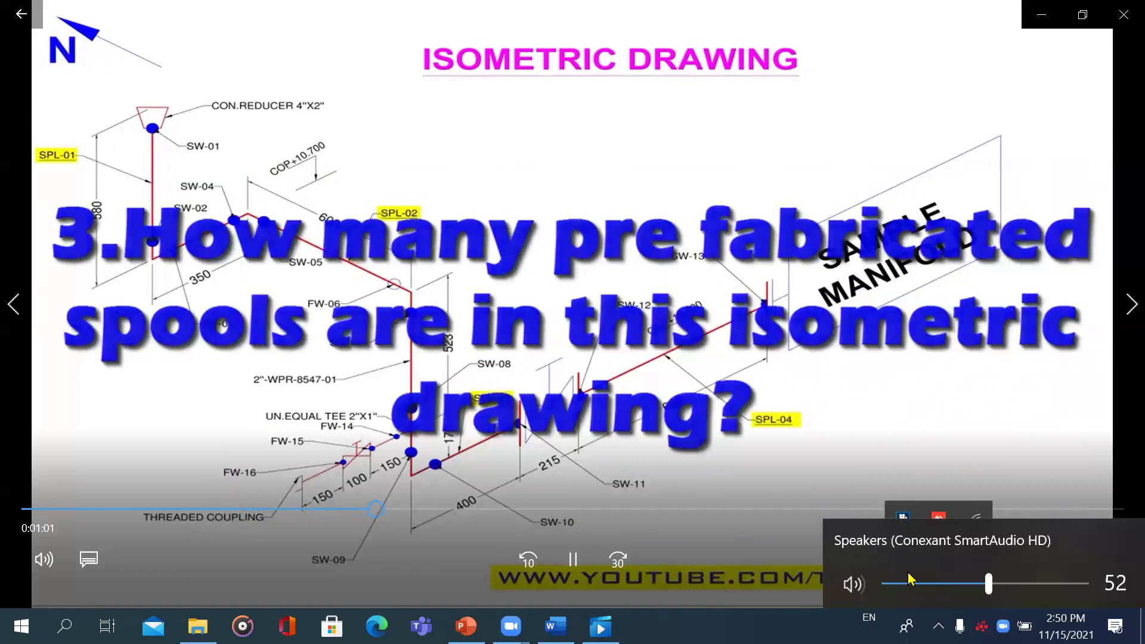
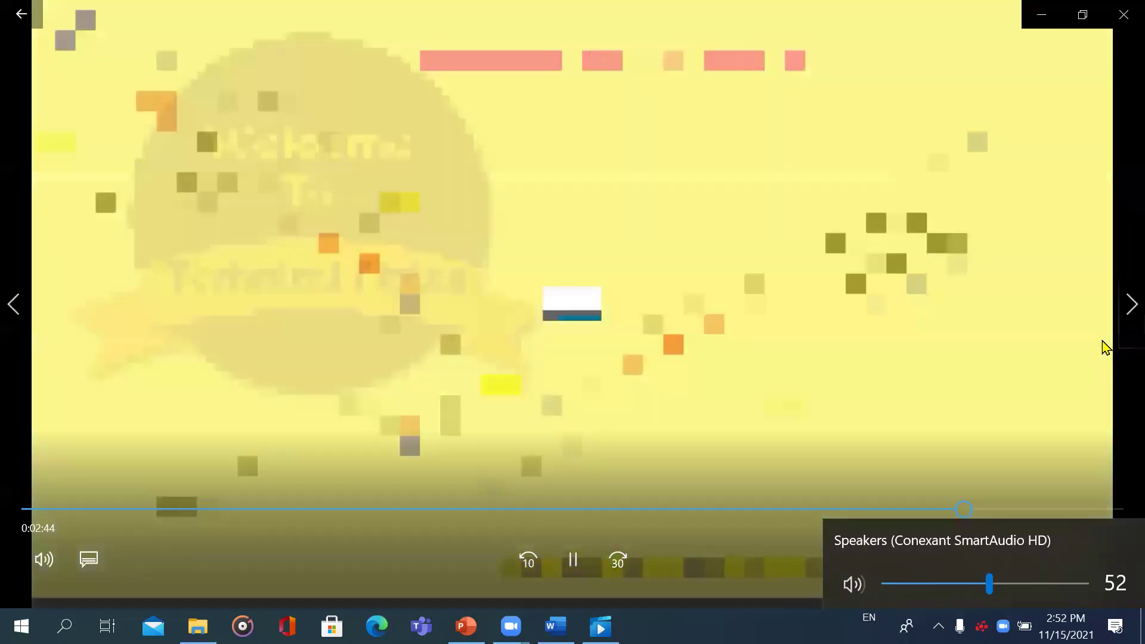
- Pause the 'Piping_How to read isometric drawings_Basic' video at 2:46
key("space")
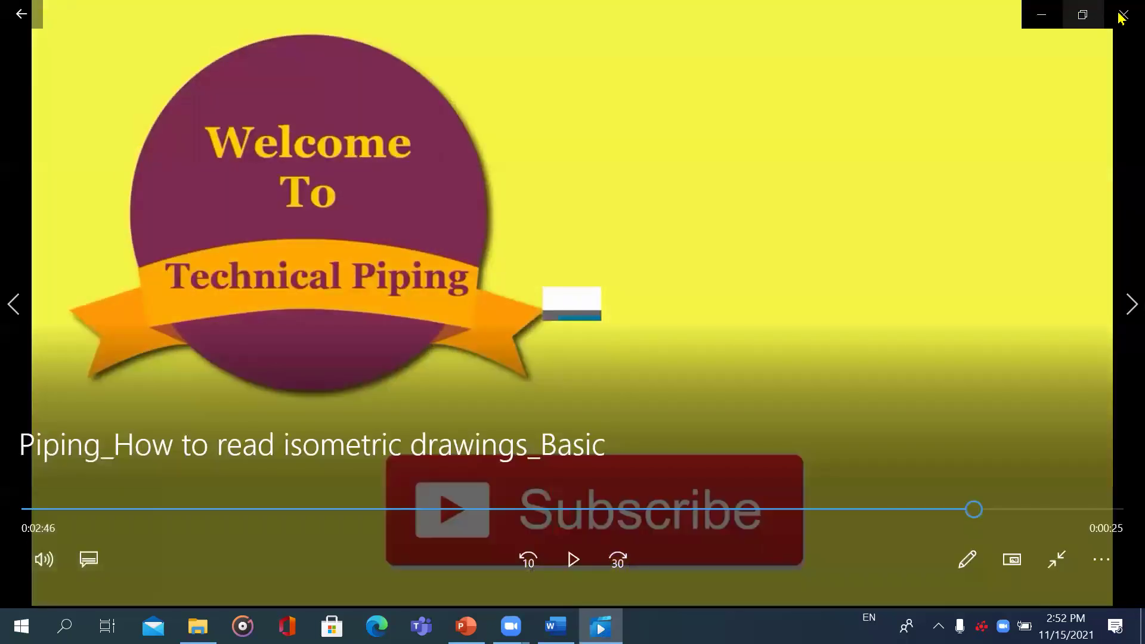
- Close the video player and page the Pipe Fittings Fall2019 deck back from slide 31 to slide 5
left_click(1124, 14)
key("alt+Tab")
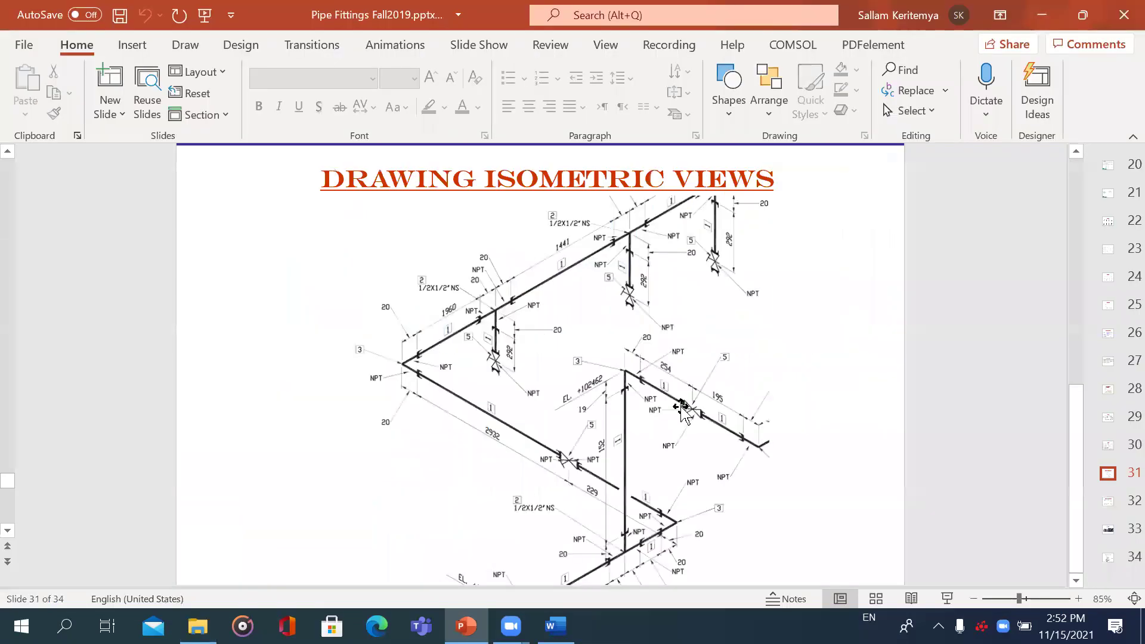
scroll(681, 411, "up", 3)
scroll(681, 410, "up", 3)
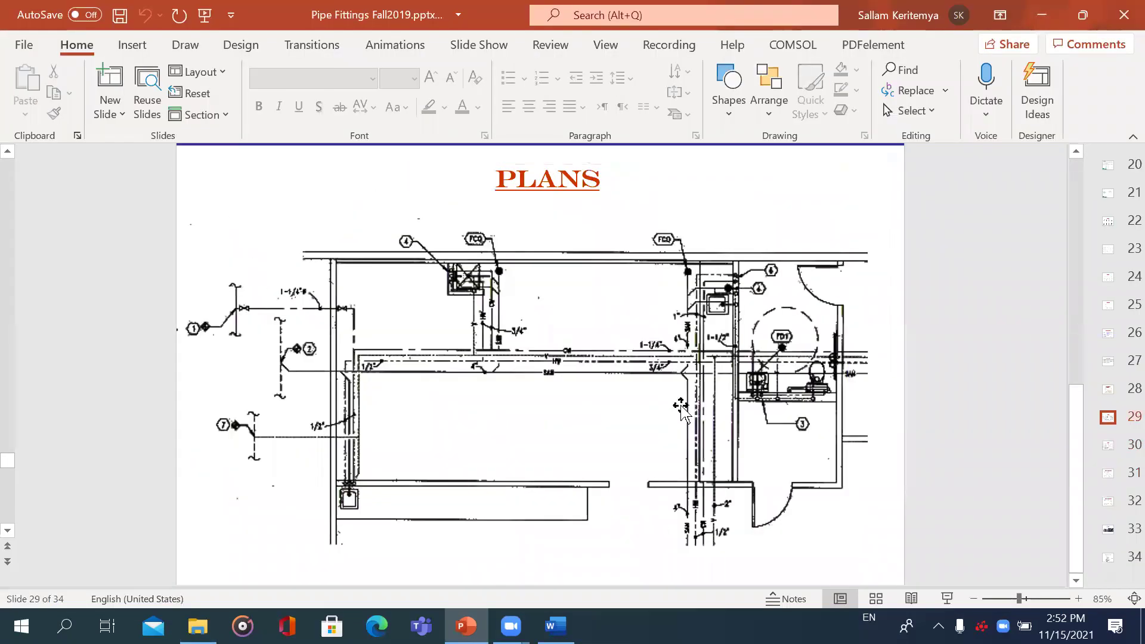
scroll(681, 407, "up", 3)
scroll(720, 437, "up", 1)
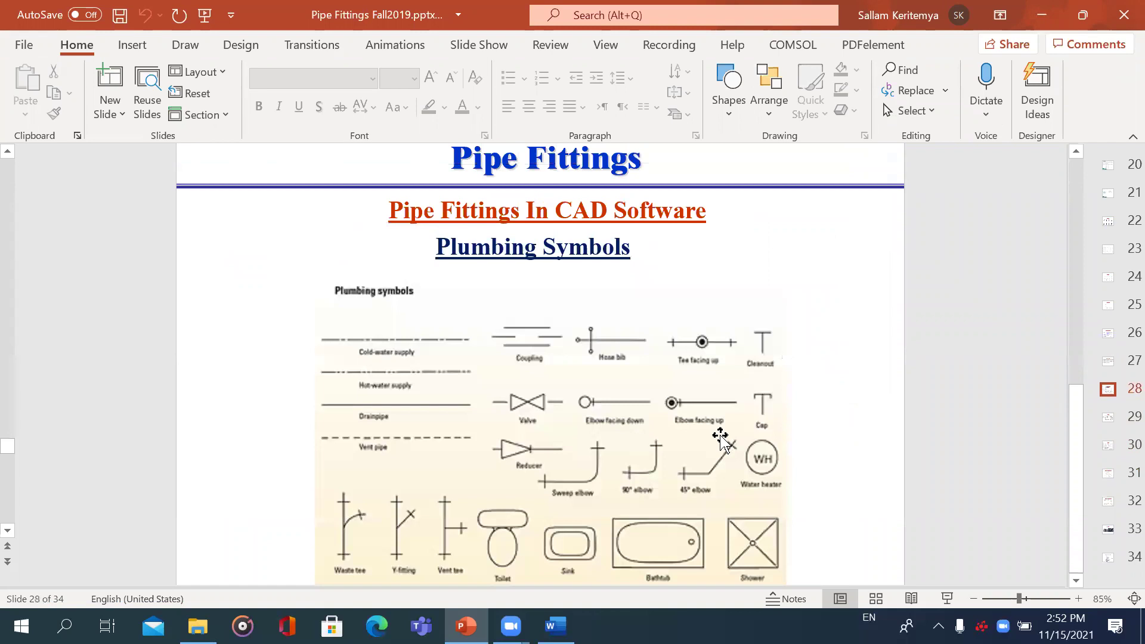
scroll(720, 437, "up", 3)
scroll(720, 437, "up", 5)
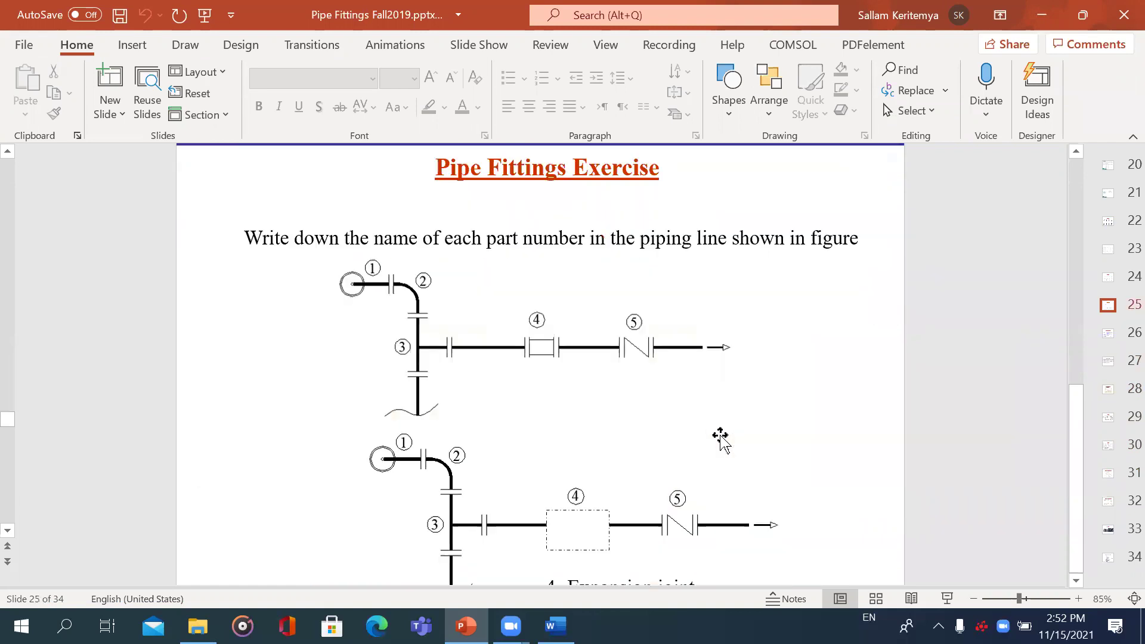
scroll(721, 437, "up", 3)
scroll(720, 437, "up", 3)
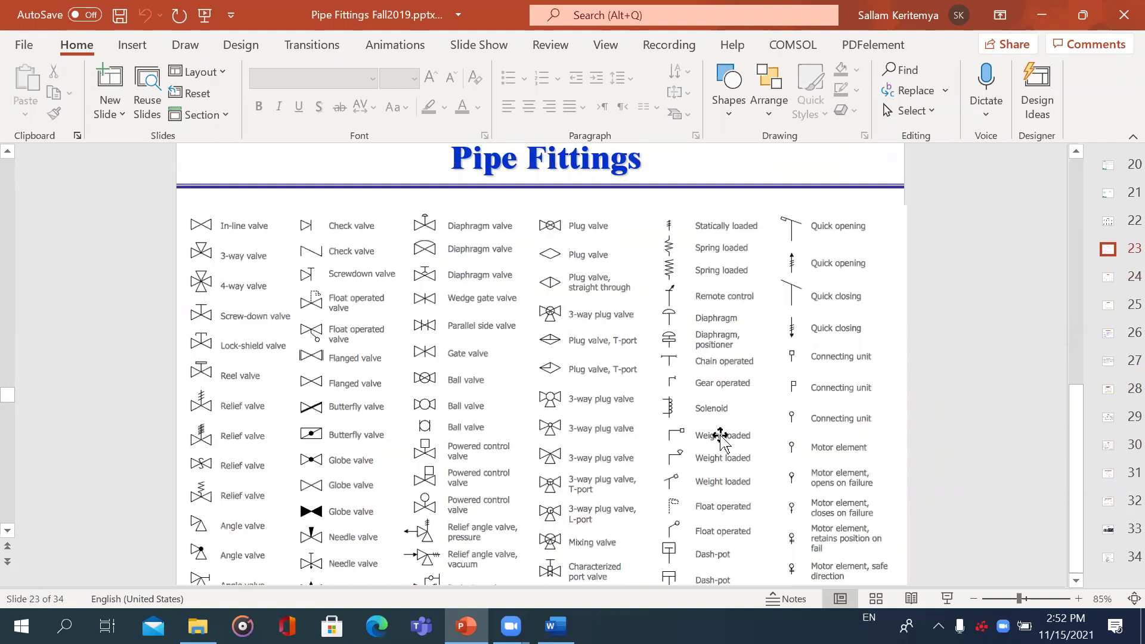
scroll(720, 437, "up", 3)
scroll(720, 439, "up", 3)
scroll(720, 439, "up", 3)
scroll(720, 439, "up", 1)
scroll(721, 438, "up", 3)
scroll(721, 437, "up", 1)
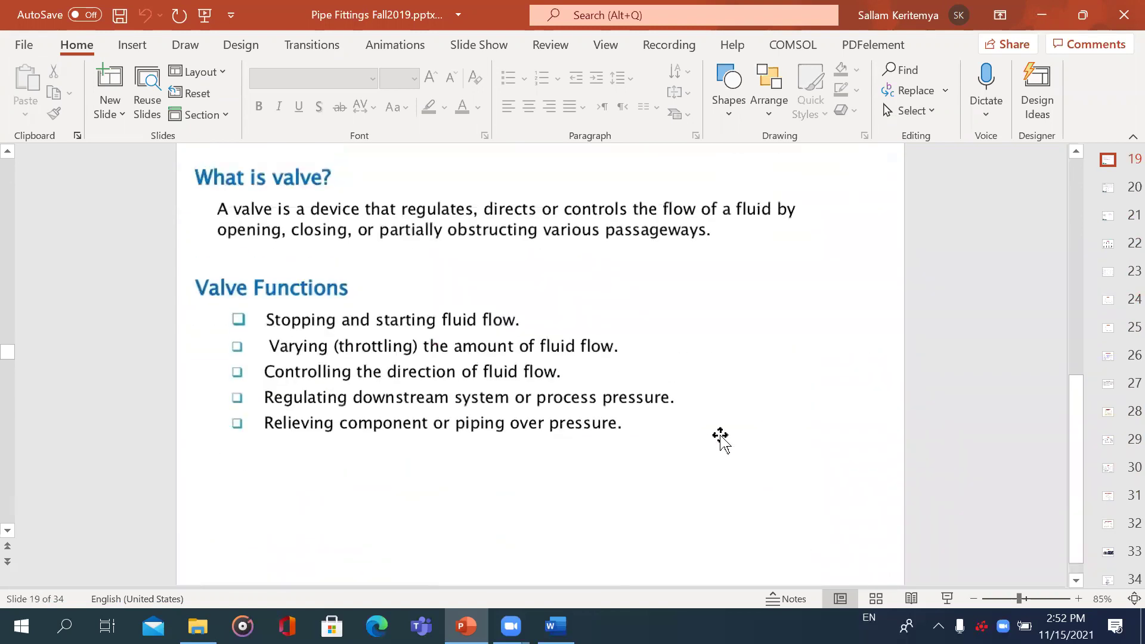
scroll(720, 438, "up", 3)
scroll(720, 437, "up", 1)
scroll(720, 437, "up", 3)
scroll(720, 437, "up", 1)
scroll(720, 438, "up", 3)
scroll(720, 437, "up", 1)
scroll(720, 438, "up", 3)
scroll(720, 437, "up", 1)
scroll(721, 437, "up", 3)
scroll(720, 437, "up", 1)
scroll(720, 437, "up", 3)
scroll(720, 437, "up", 1)
scroll(720, 437, "up", 3)
scroll(720, 437, "up", 3)
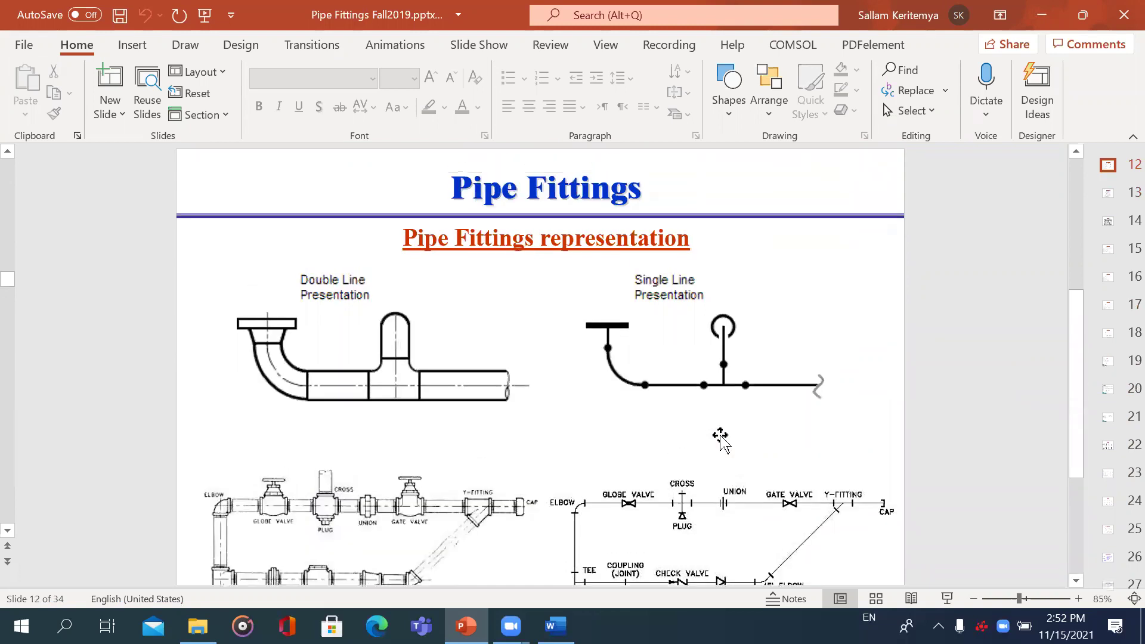
scroll(720, 437, "down", 3)
scroll(720, 437, "up", 5)
scroll(721, 440, "down", 5)
scroll(722, 443, "up", 5)
scroll(722, 443, "up", 2)
scroll(723, 443, "up", 5)
scroll(723, 443, "up", 2)
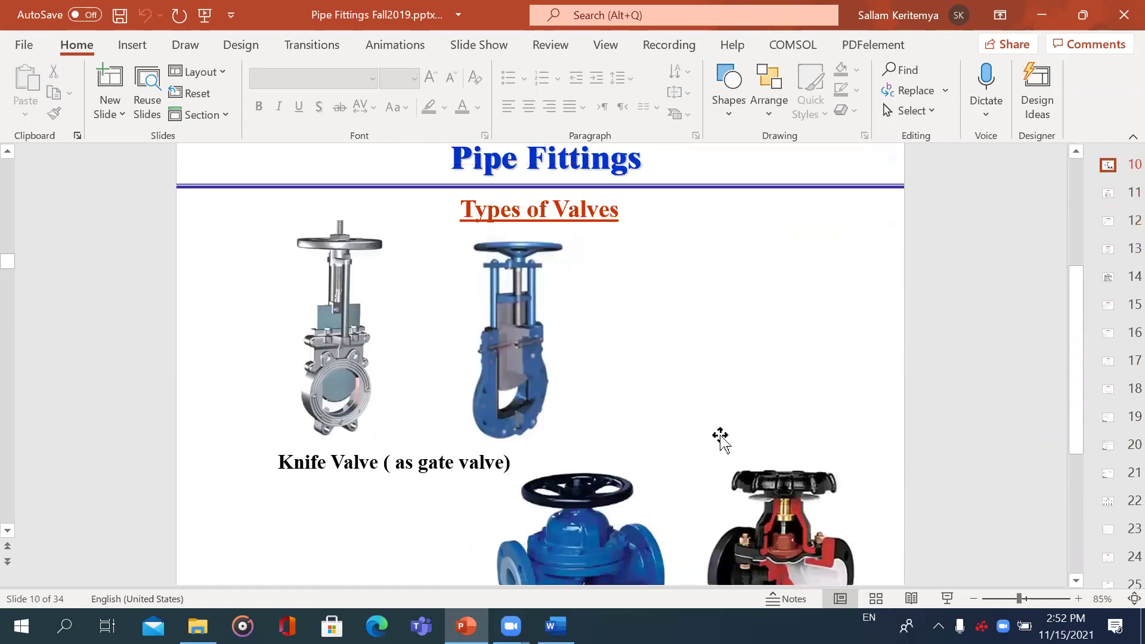
scroll(723, 443, "up", 5)
scroll(723, 442, "up", 1)
scroll(722, 443, "up", 2)
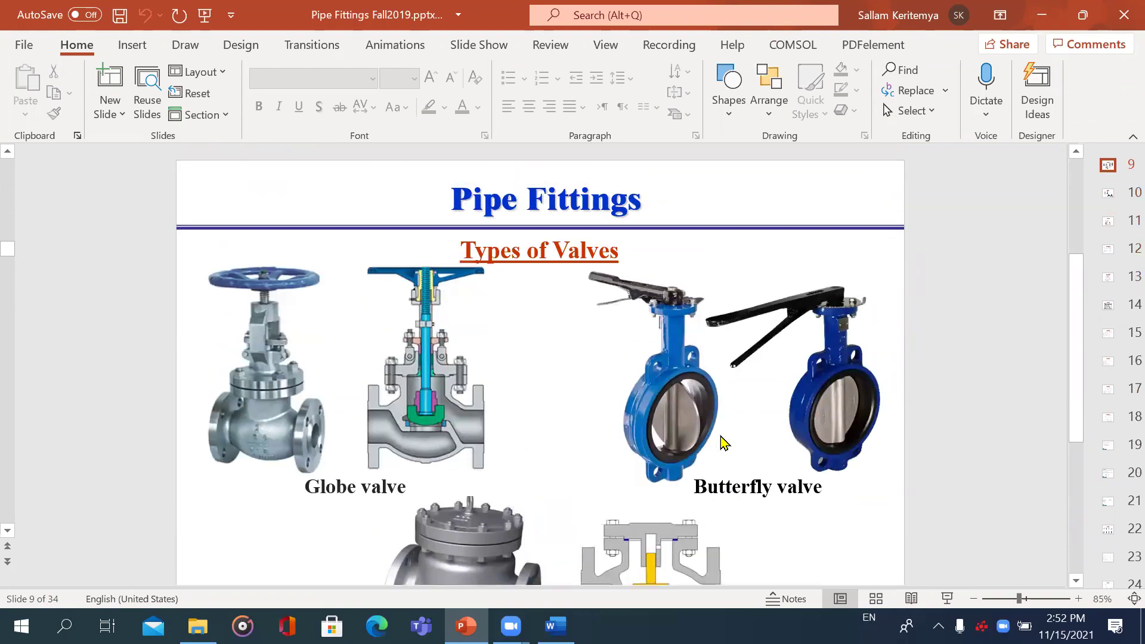
scroll(722, 440, "up", 3)
scroll(724, 444, "up", 1)
scroll(725, 444, "up", 2)
scroll(723, 443, "up", 3)
scroll(723, 442, "up", 2)
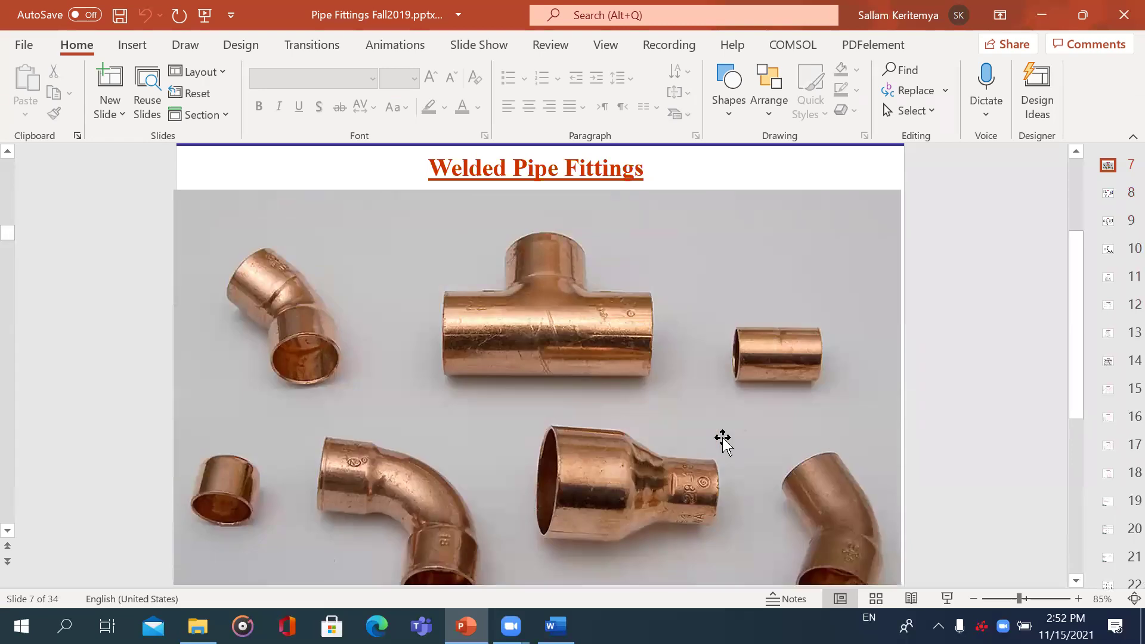
scroll(722, 442, "up", 1)
scroll(723, 443, "up", 5)
scroll(722, 442, "up", 1)
scroll(723, 442, "up", 1)
scroll(723, 442, "up", 1)
scroll(724, 444, "up", 5)
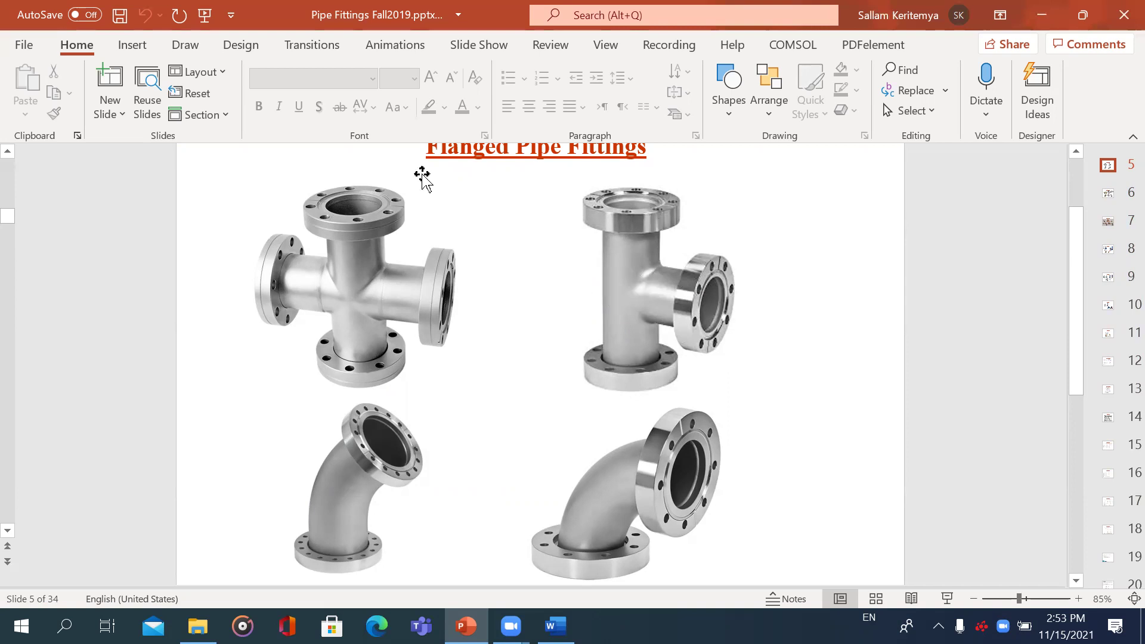
- Page forward from slide 4 to slide 34, listing AutoCAD, SolidWorks and other design software
scroll(803, 368, "up", 2)
scroll(804, 372, "down", 2)
scroll(806, 379, "up", 2)
scroll(805, 373, "up", 2)
scroll(810, 382, "down", 1)
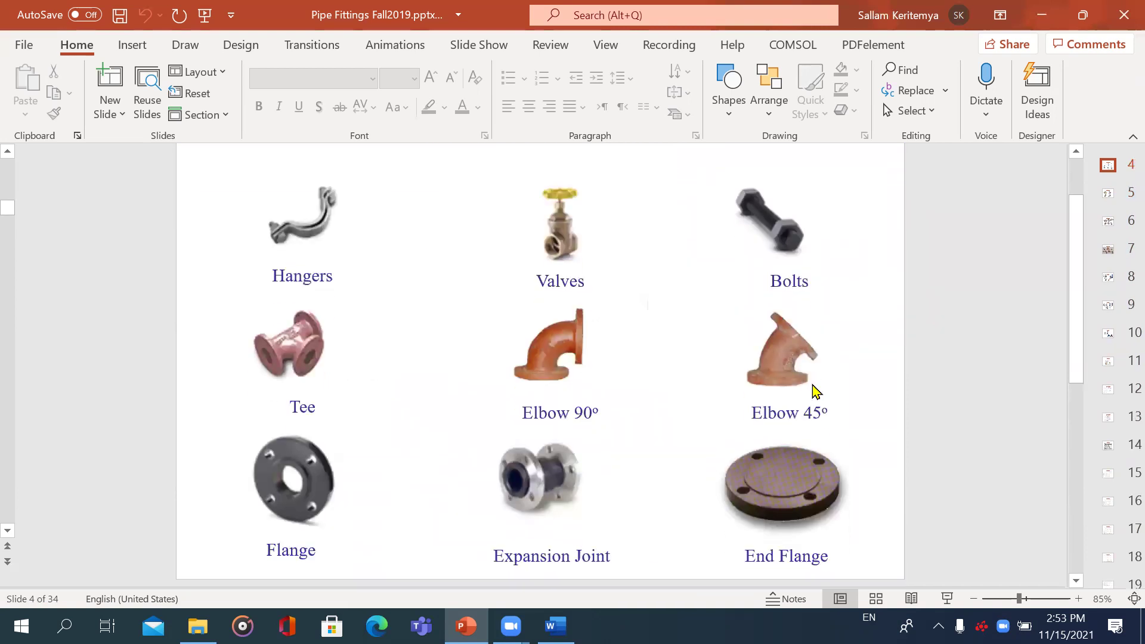
scroll(812, 387, "down", 3)
scroll(813, 388, "down", 3)
scroll(814, 391, "down", 3)
scroll(814, 389, "down", 2)
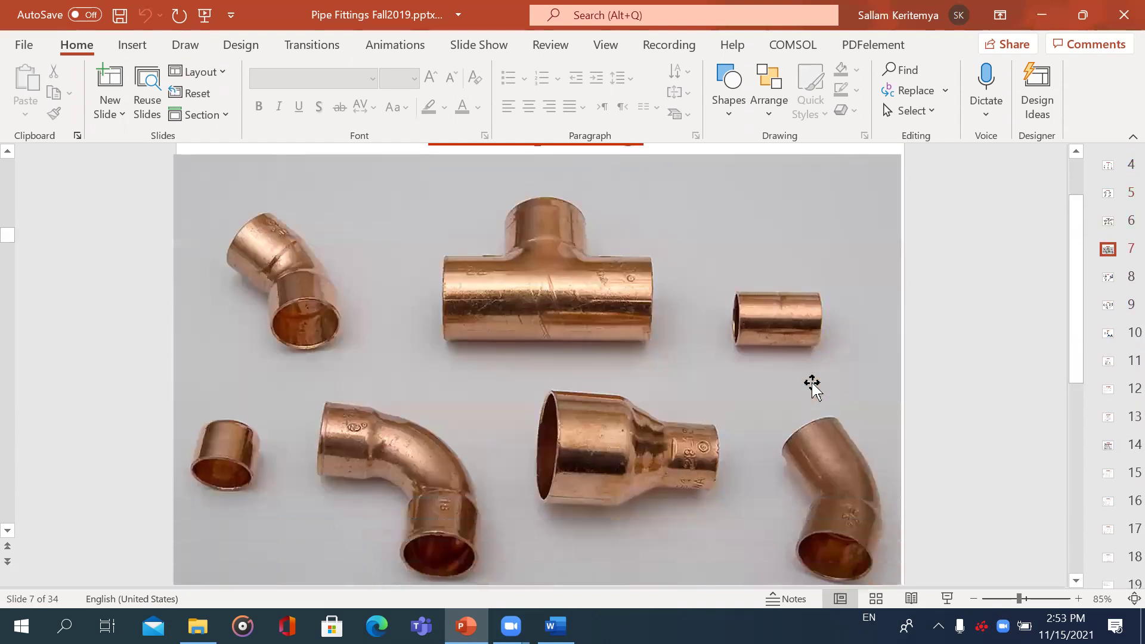
scroll(813, 389, "down", 3)
scroll(814, 388, "down", 3)
scroll(814, 391, "down", 5)
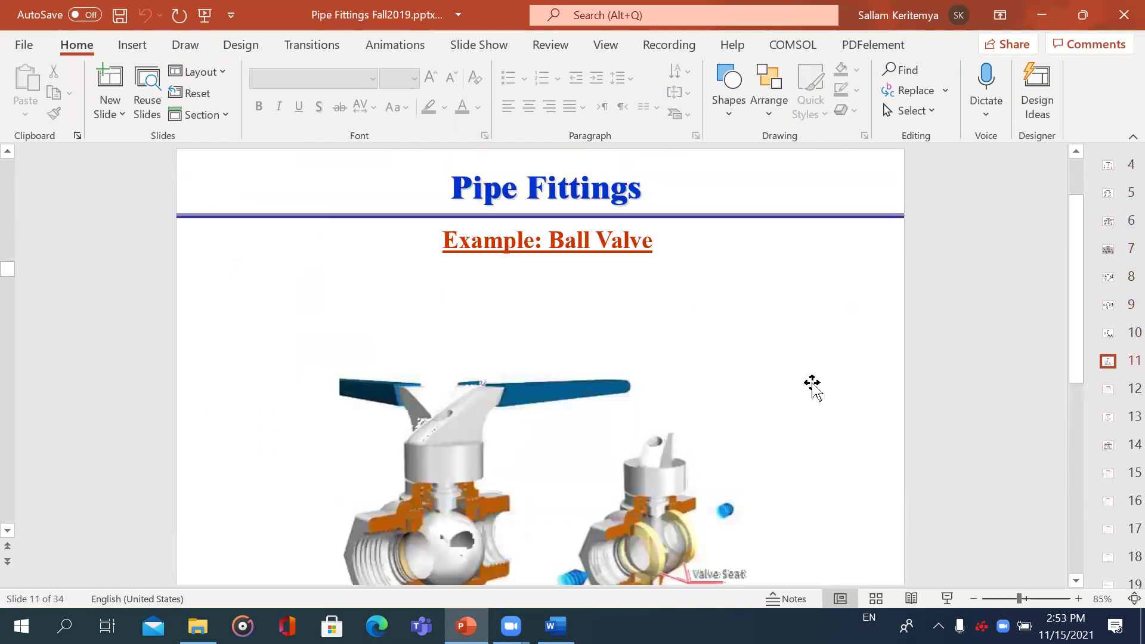
scroll(815, 390, "down", 3)
scroll(814, 391, "down", 2)
scroll(814, 390, "down", 3)
scroll(816, 394, "down", 2)
scroll(816, 394, "down", 3)
scroll(815, 393, "down", 3)
scroll(815, 394, "down", 1)
scroll(815, 393, "down", 2)
scroll(814, 390, "down", 2)
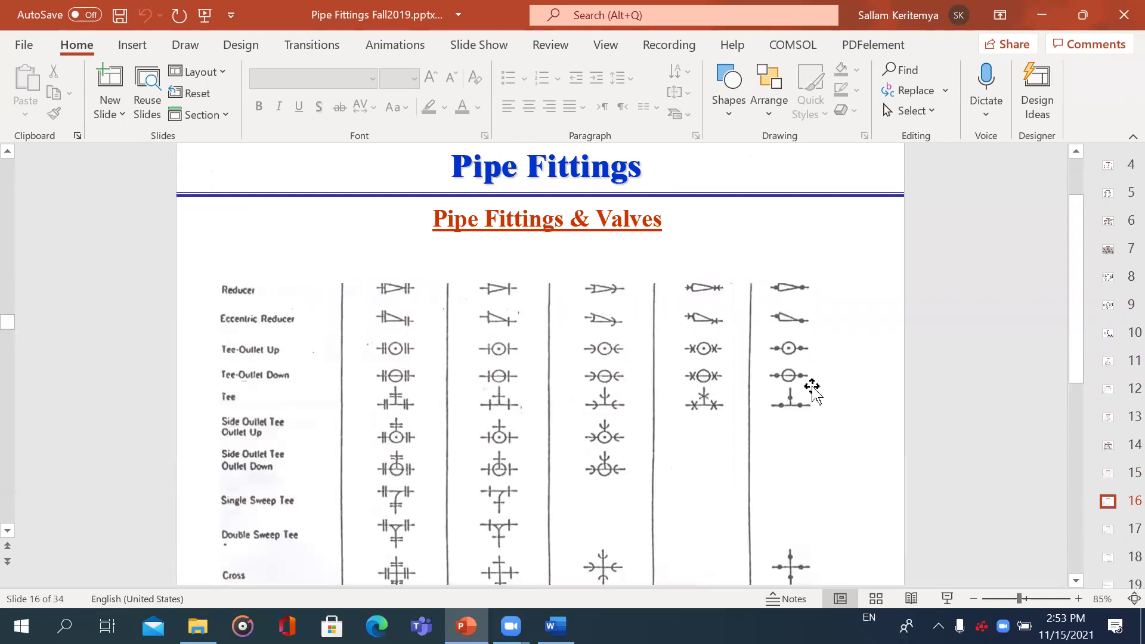
scroll(814, 391, "down", 1)
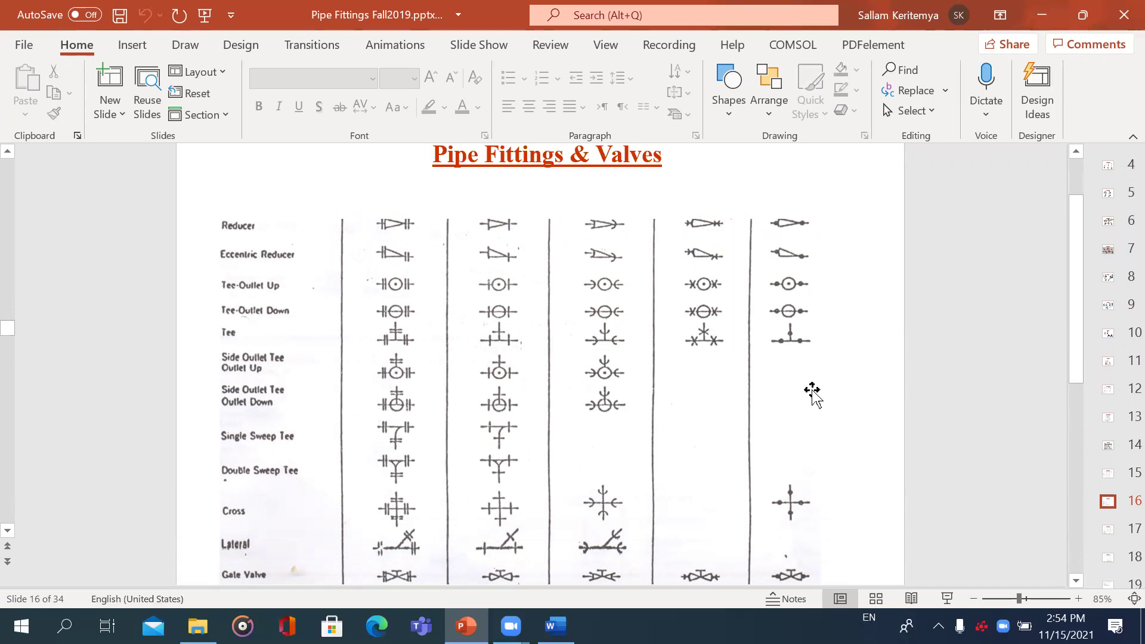
scroll(862, 328, "down", 3)
scroll(859, 346, "down", 3)
scroll(854, 358, "down", 3)
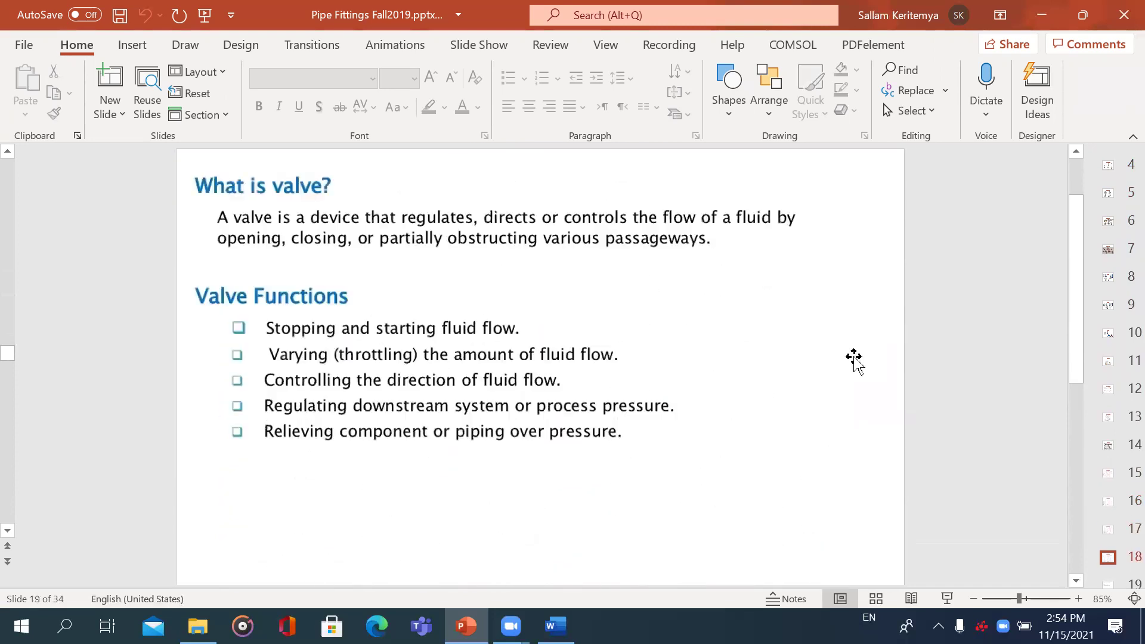
scroll(854, 357, "down", 3)
scroll(856, 358, "down", 3)
scroll(861, 360, "down", 3)
scroll(861, 362, "down", 5)
scroll(862, 355, "down", 2)
scroll(864, 358, "down", 3)
scroll(864, 357, "down", 2)
scroll(868, 355, "down", 5)
scroll(872, 355, "down", 4)
scroll(874, 357, "down", 4)
scroll(873, 357, "down", 4)
scroll(876, 360, "down", 4)
scroll(880, 360, "down", 3)
scroll(881, 359, "down", 4)
scroll(882, 361, "down", 4)
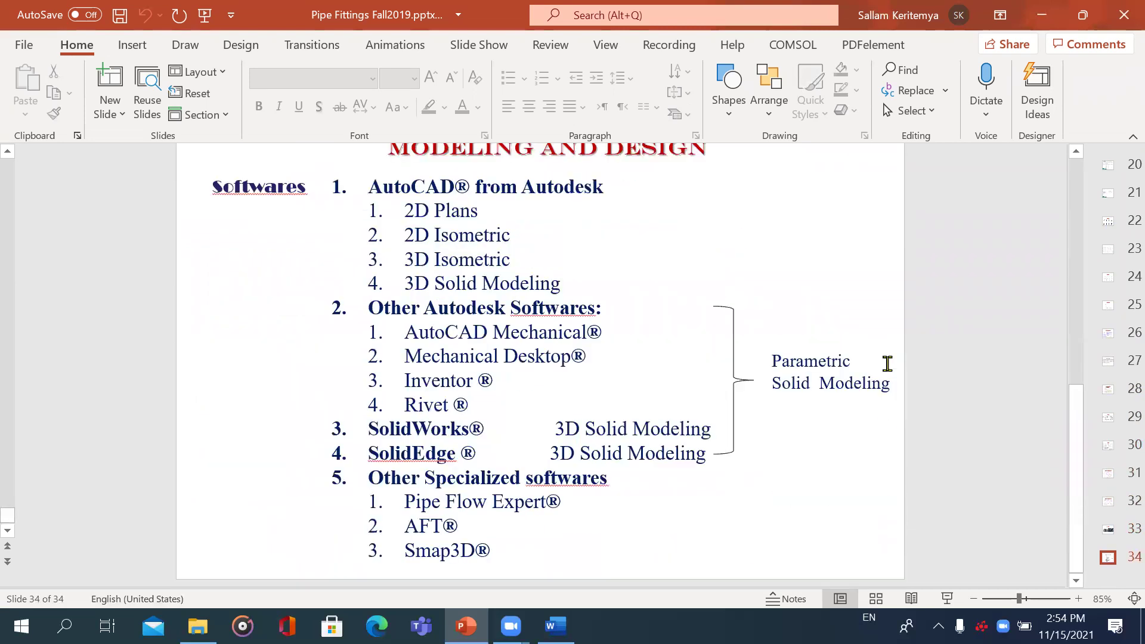
- Zoom the slide view from 85% to 76% so the list down to Pipe Flow Expert, AFT and Smap3D fits
scroll(787, 271, "up", 1)
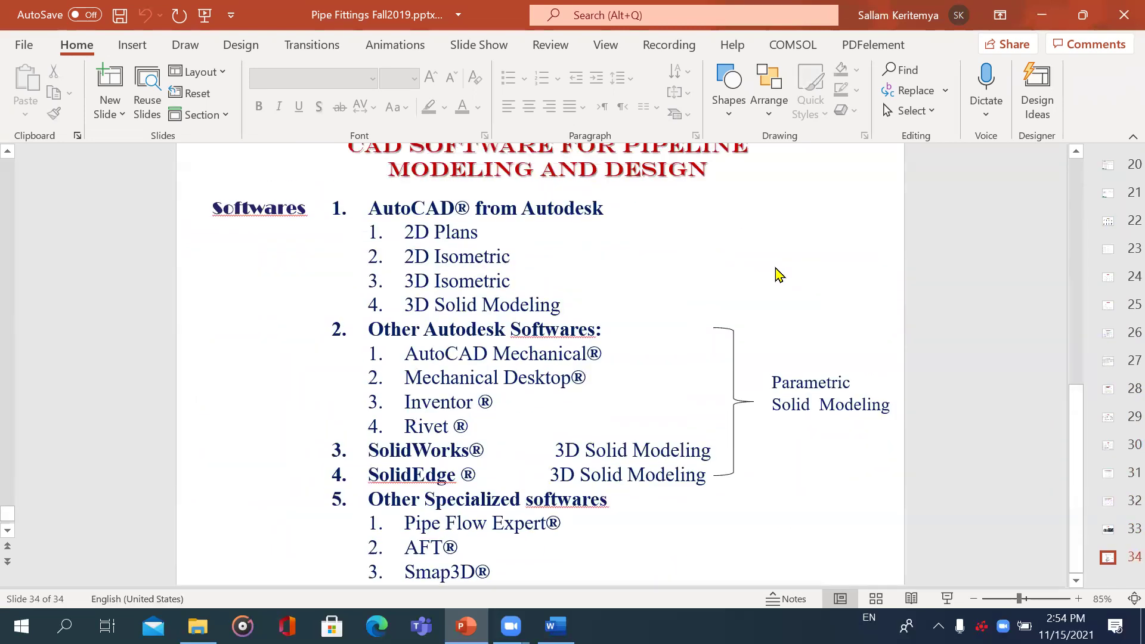
left_click_drag(1019, 598, 1015, 598)
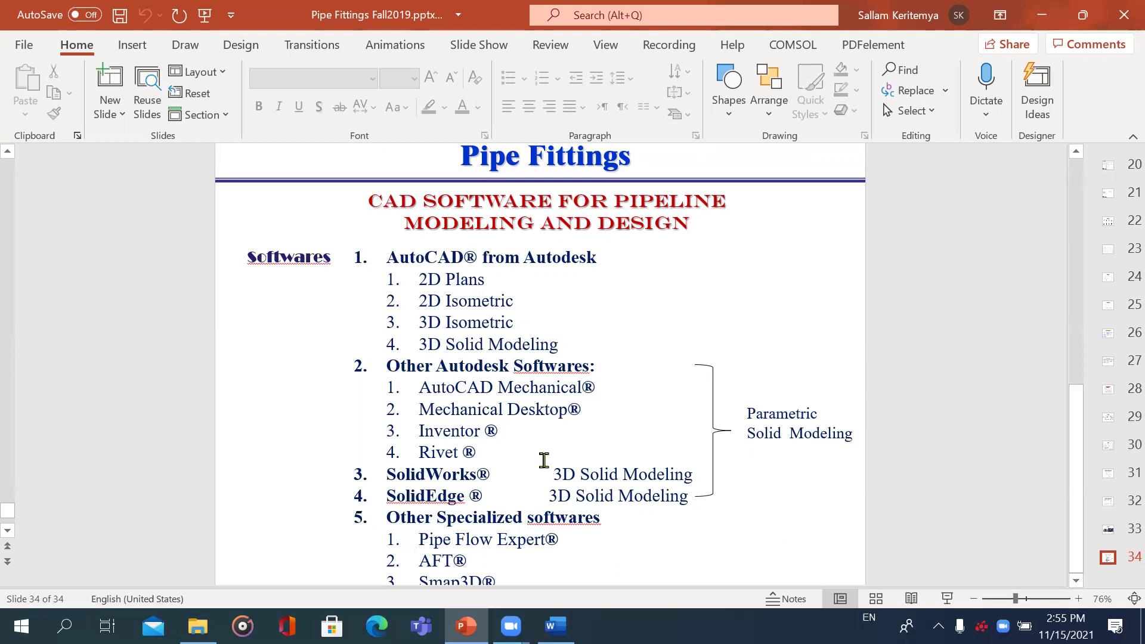
scroll(984, 400, "down", 1)
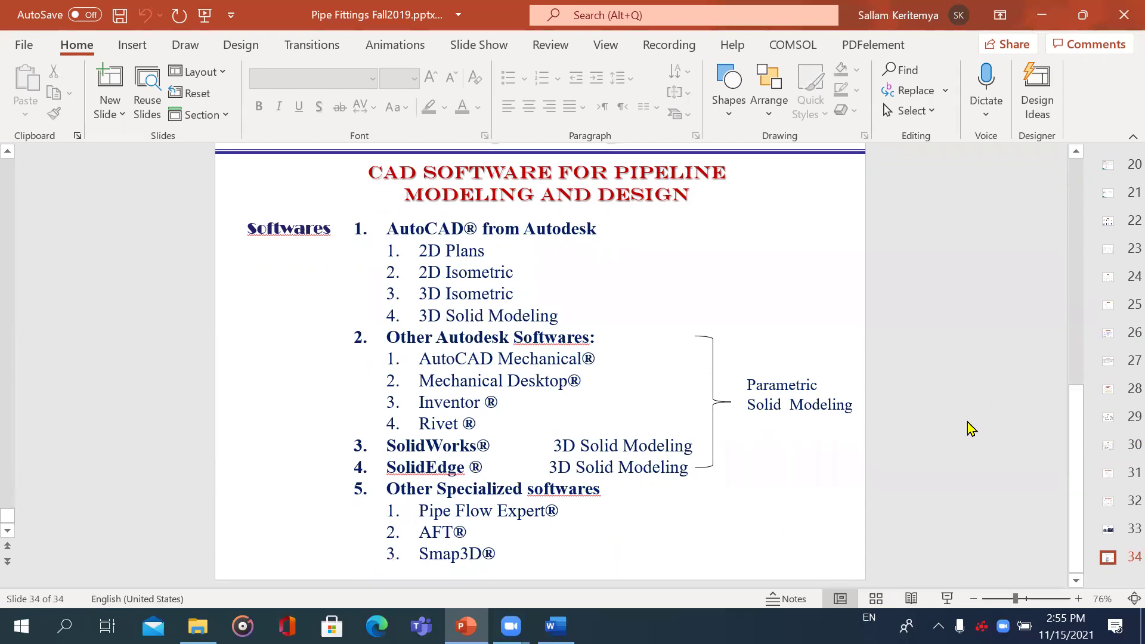
- Minimize PowerPoint, open NonReturn3-Model.pdf, then open the CHECK VALVE ANIMATION video
left_click(1042, 15)
left_click(839, 434)
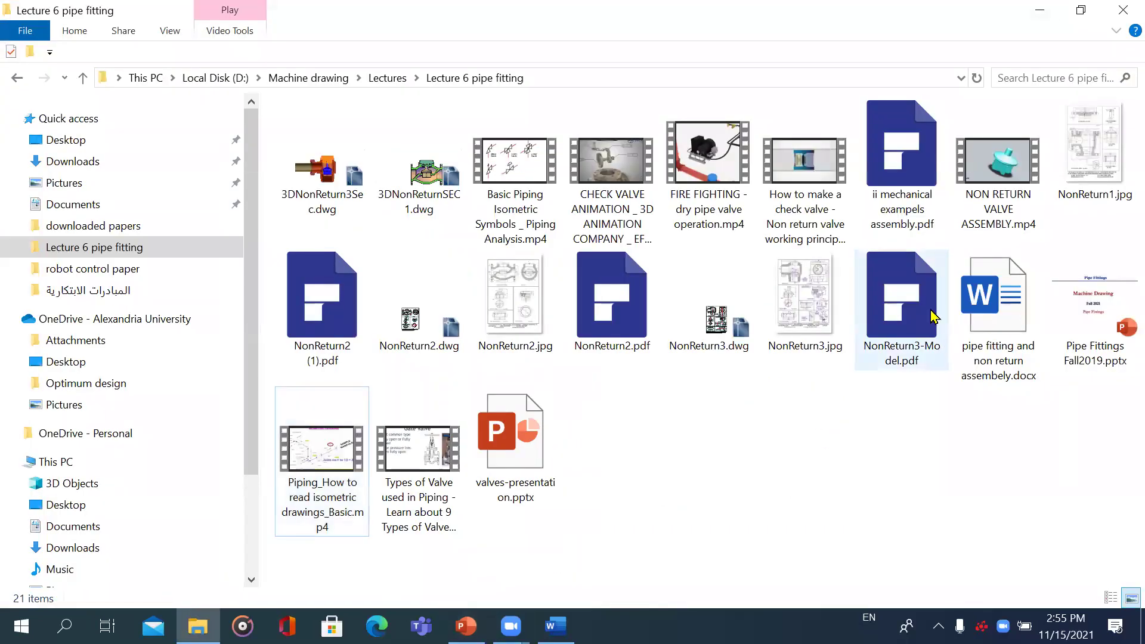
double_click(900, 313)
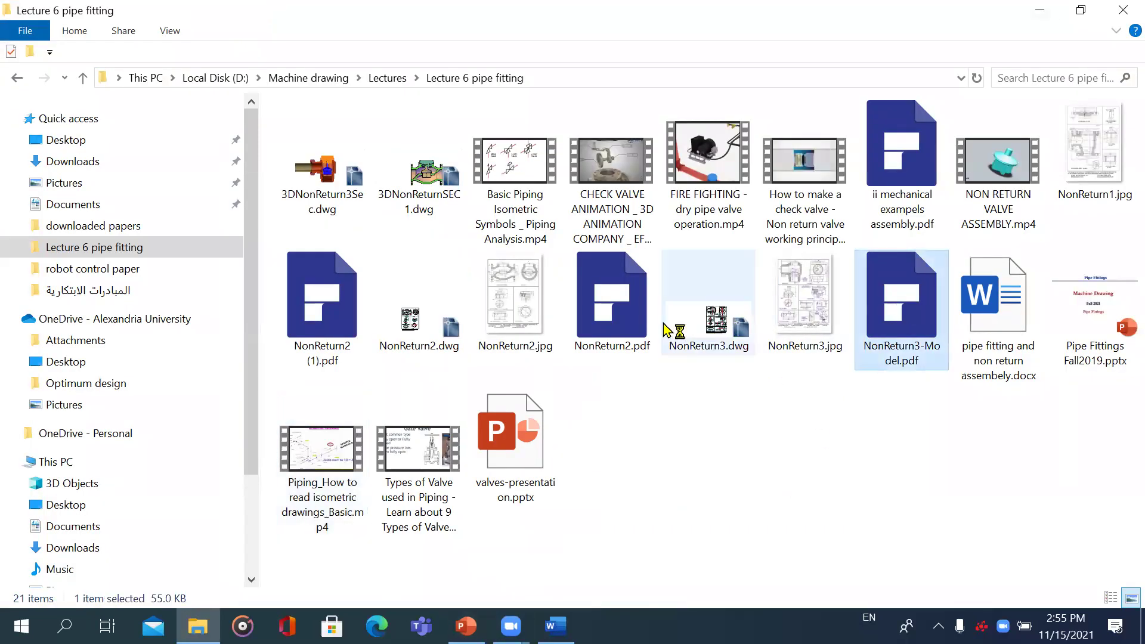
left_click(618, 330)
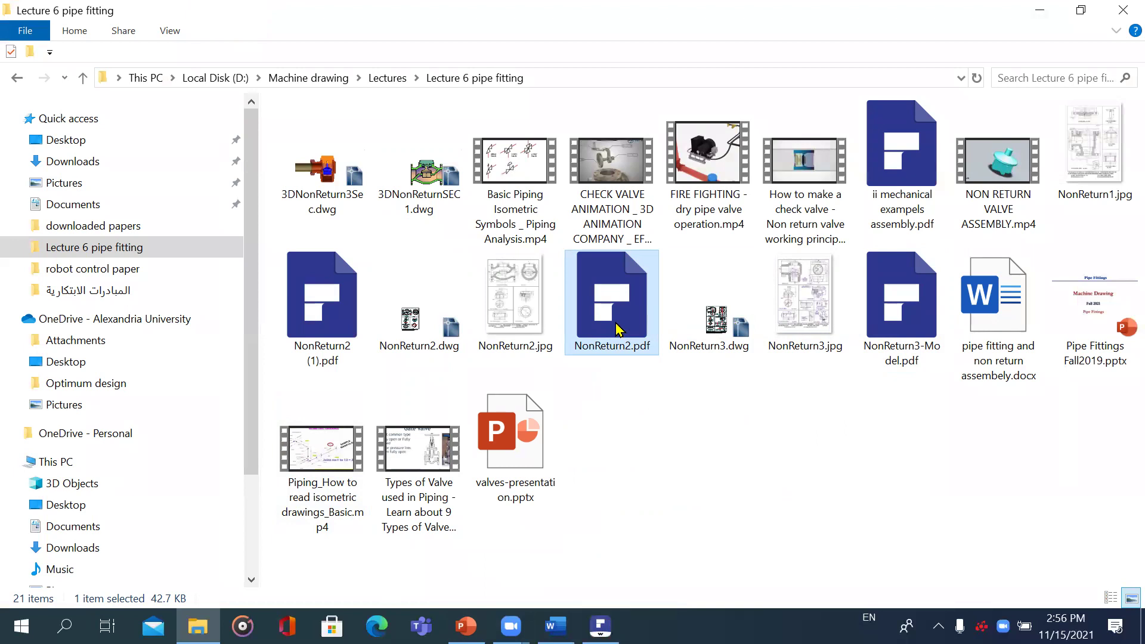
left_click(623, 171)
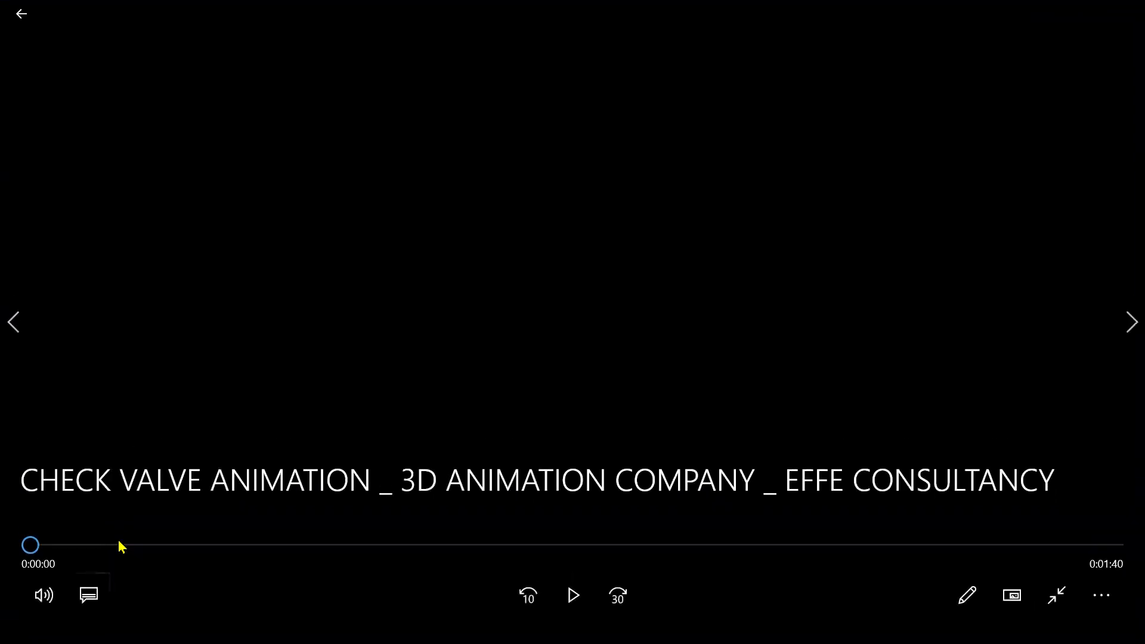
- Play the check valve animation, jumping ahead through it, then close it and select NON RETURN VALVE ASSEMBLY
left_click(119, 544)
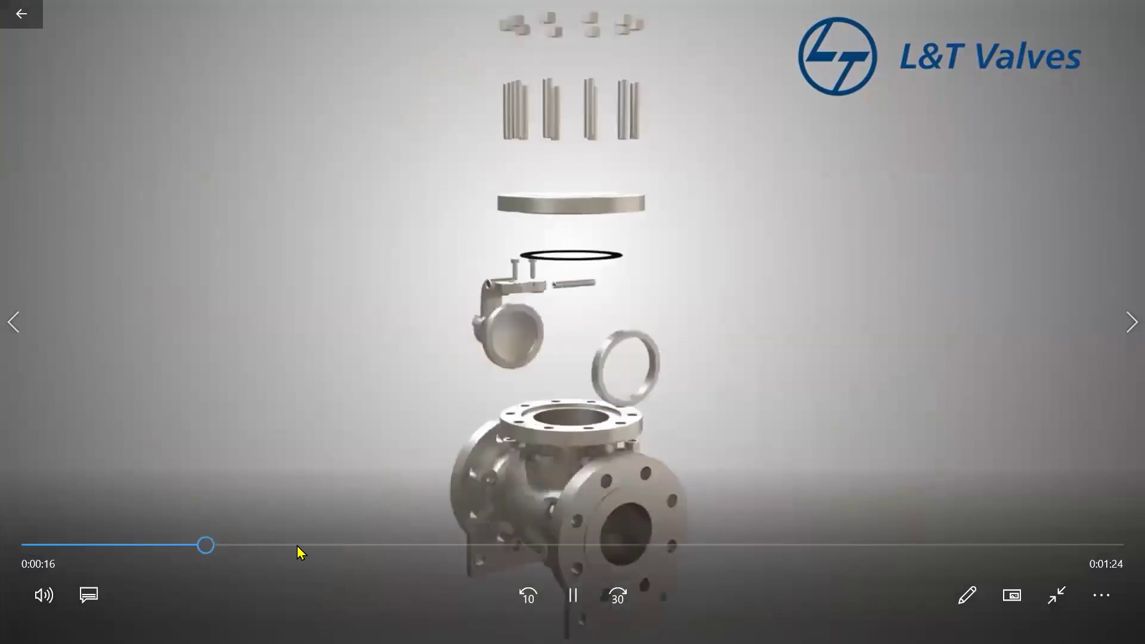
left_click(297, 545)
left_click(333, 544)
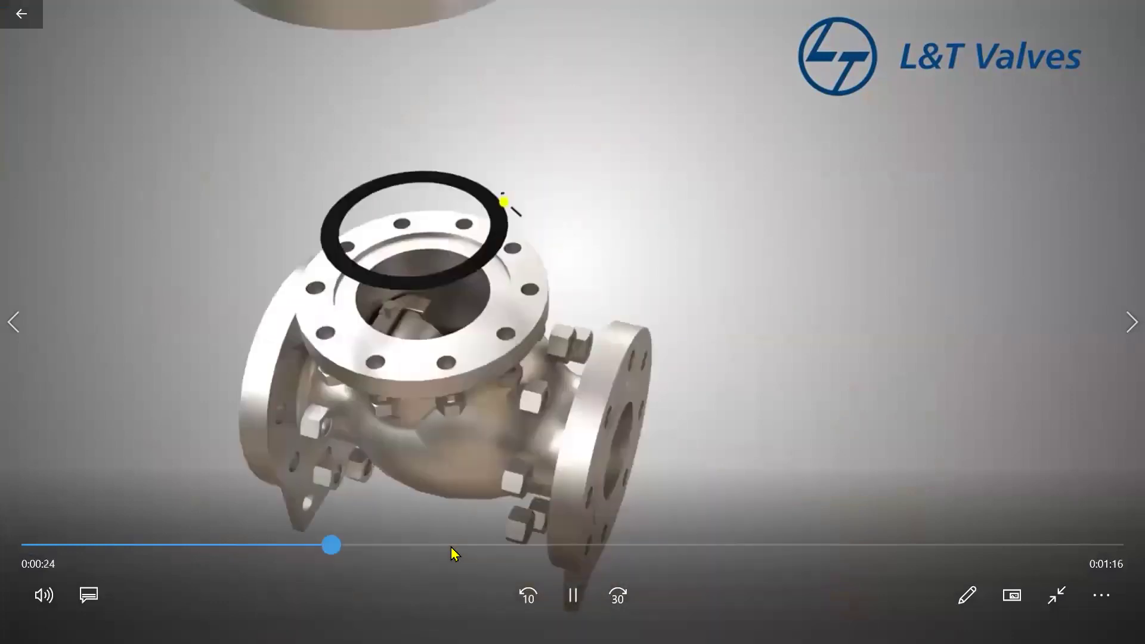
left_click(452, 545)
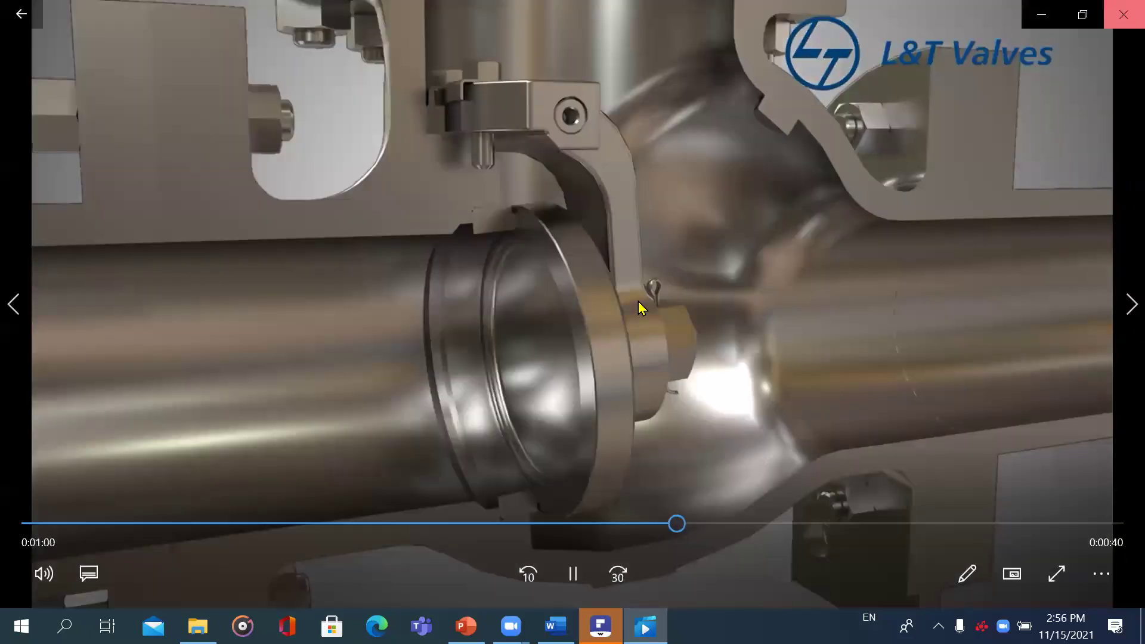
left_click(1119, 14)
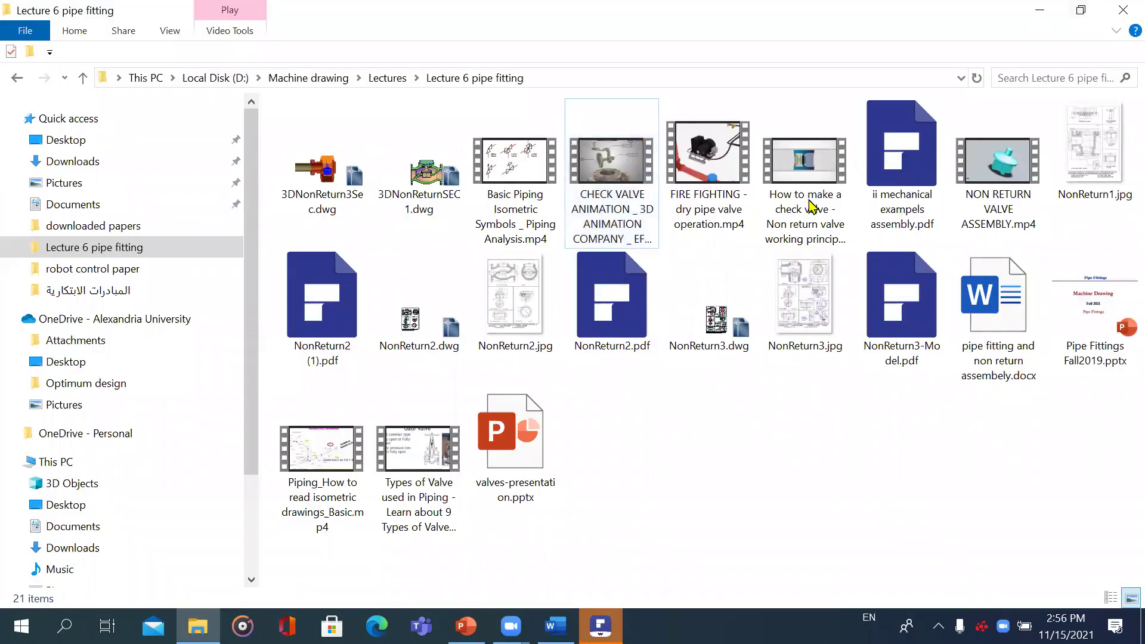
left_click(998, 179)
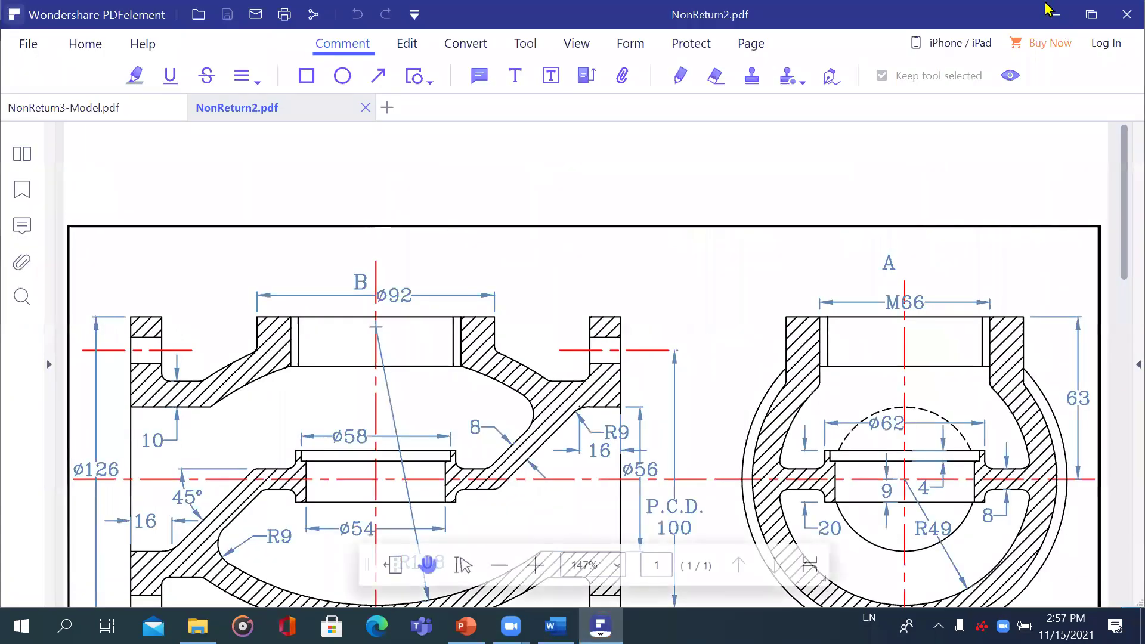
- Show the full NonReturn3-Model.pdf sheet at 75% from the top, then minimize PDFelement
left_click(115, 118)
scroll(931, 334, "down", 5)
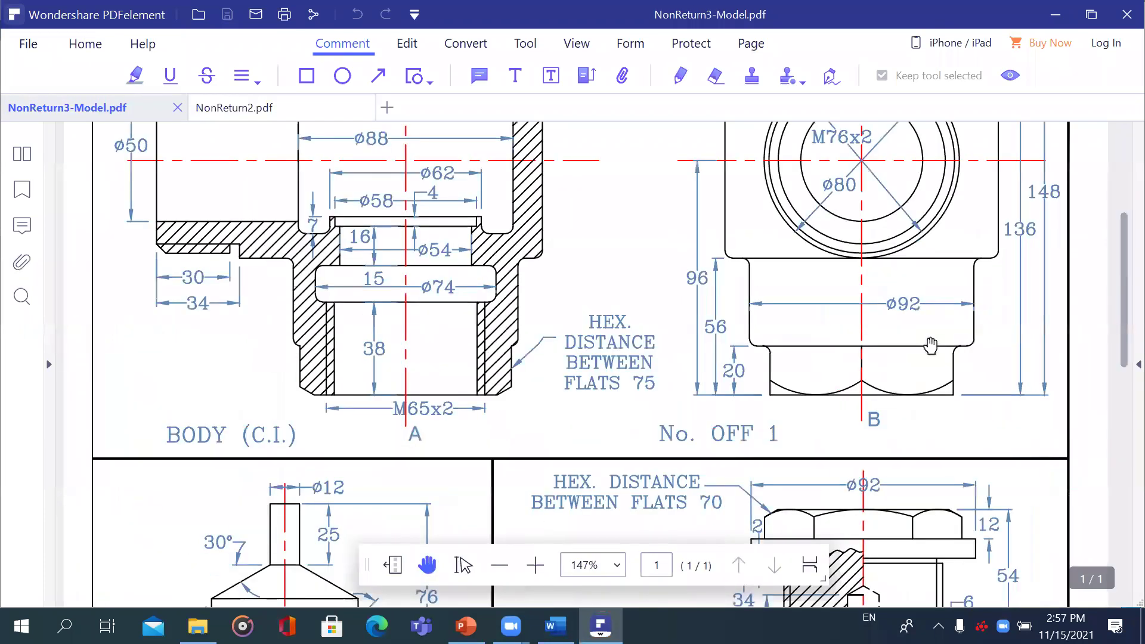
left_click(499, 565)
left_click(500, 564)
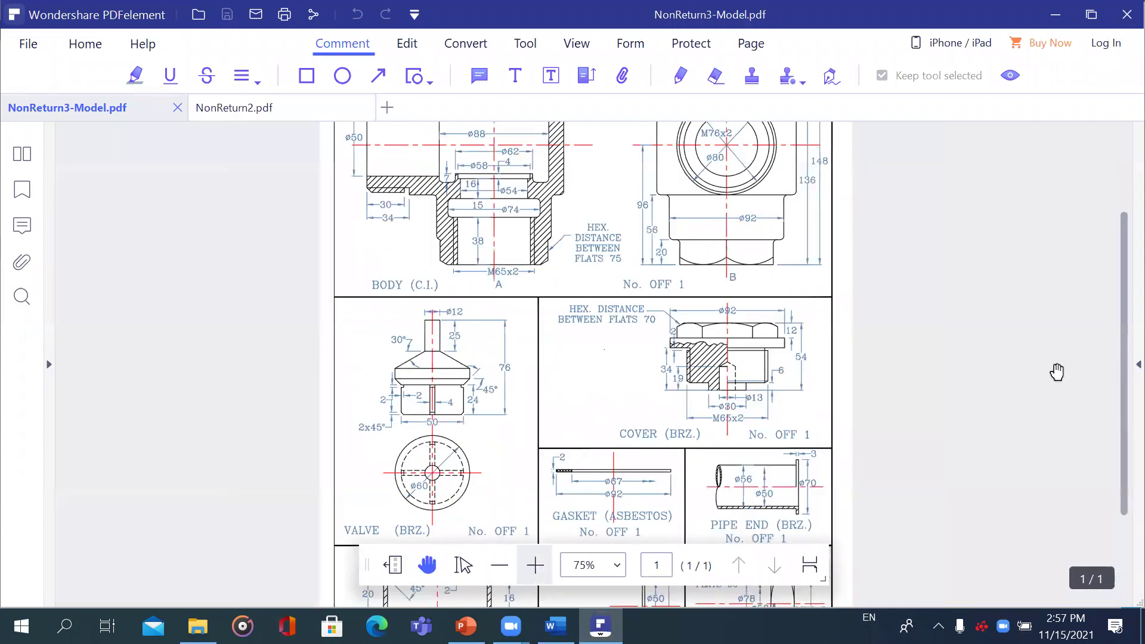
left_click_drag(1121, 222, 1121, 58)
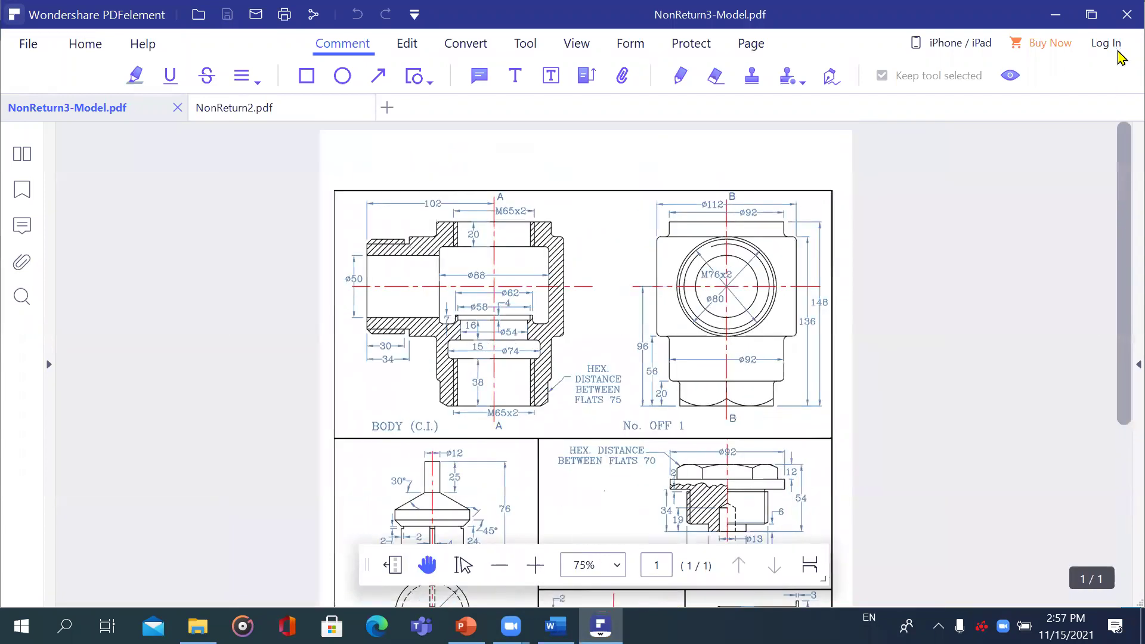
left_click(1052, 16)
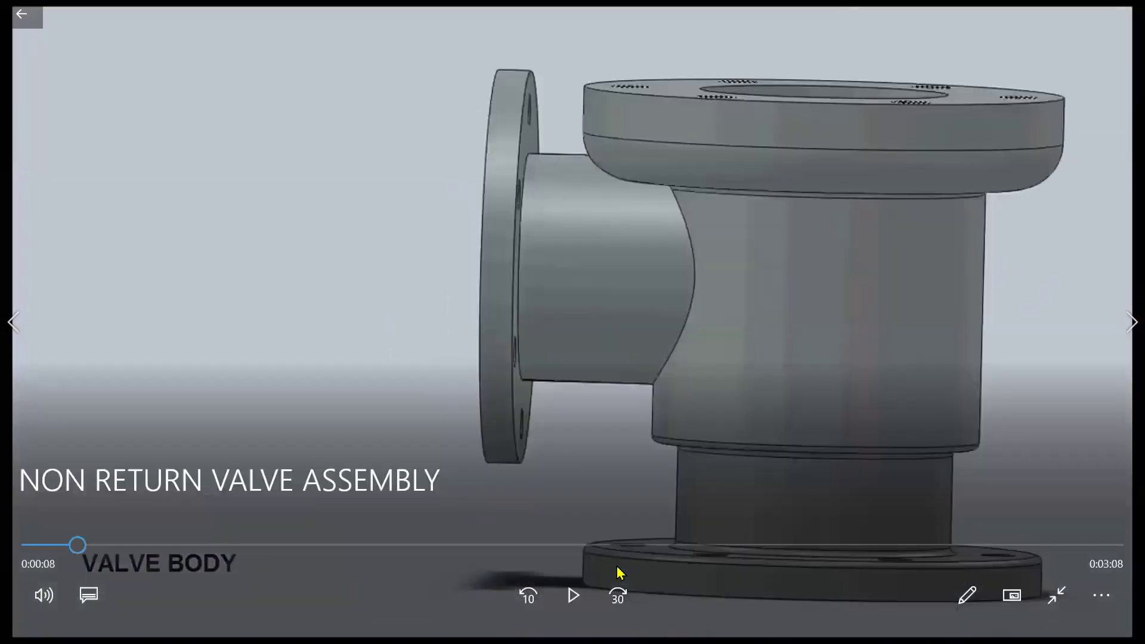
- Pause on the rotating and then the sectioned valve body, resuming playback up to the VALVE part at 0:58
left_click(584, 608)
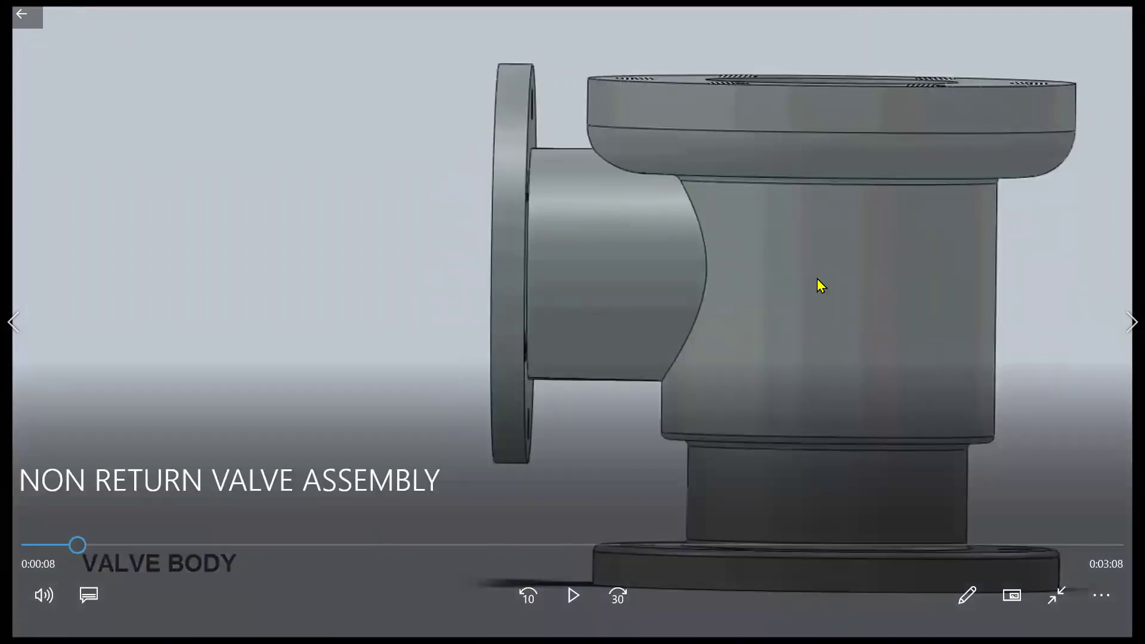
left_click(574, 597)
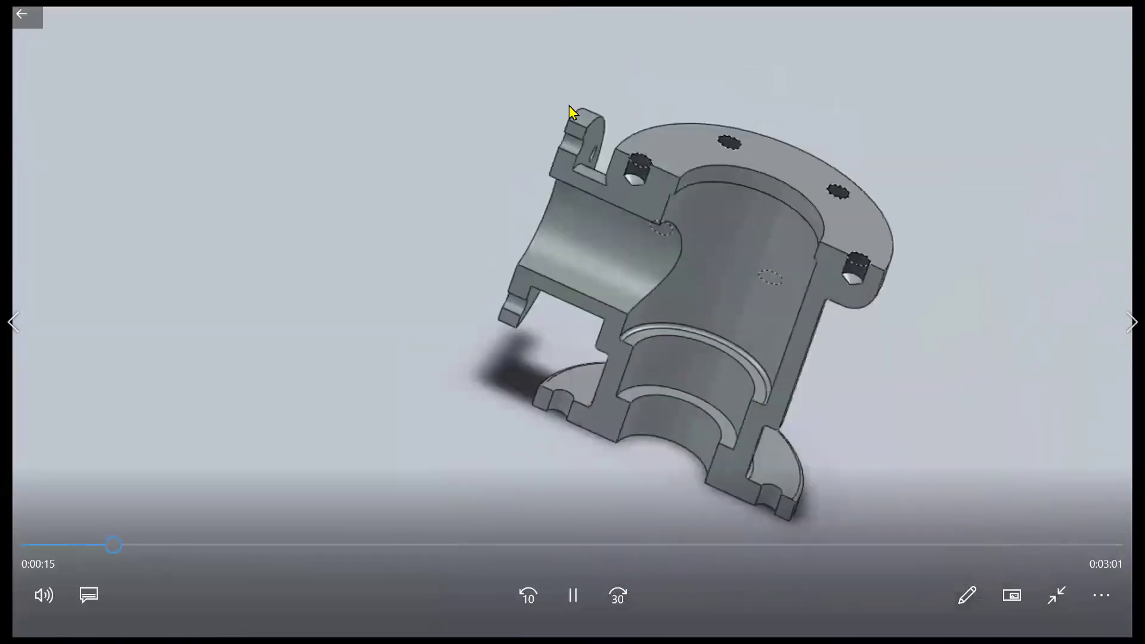
left_click(589, 606)
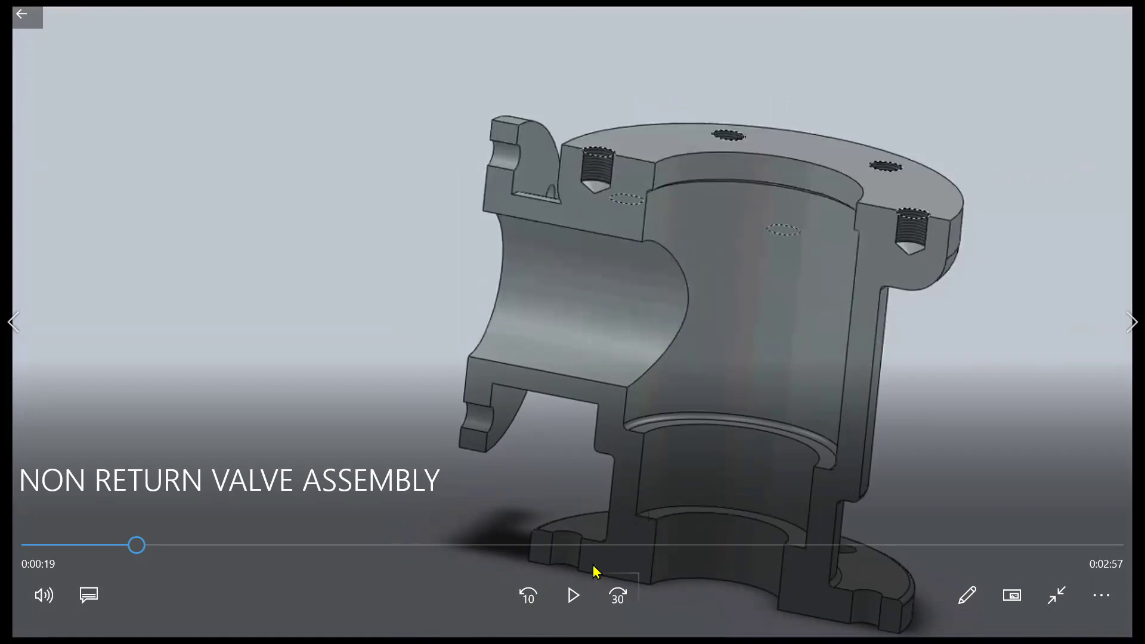
left_click(581, 596)
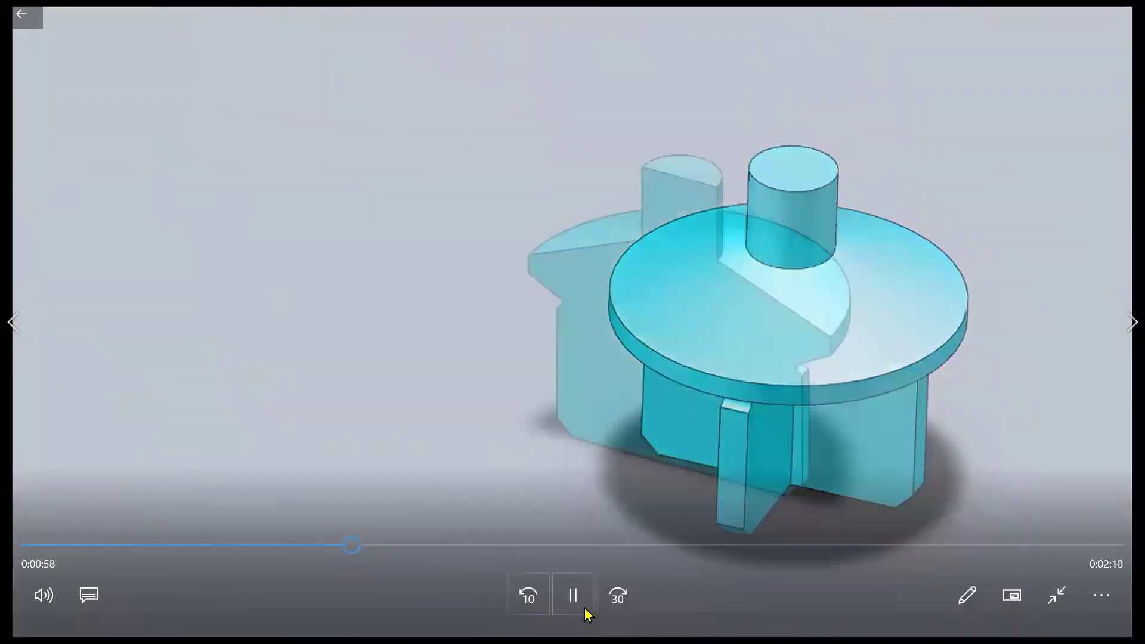
- Pause on the valve part, go back a few seconds, and resume playback toward the stud
left_click(574, 595)
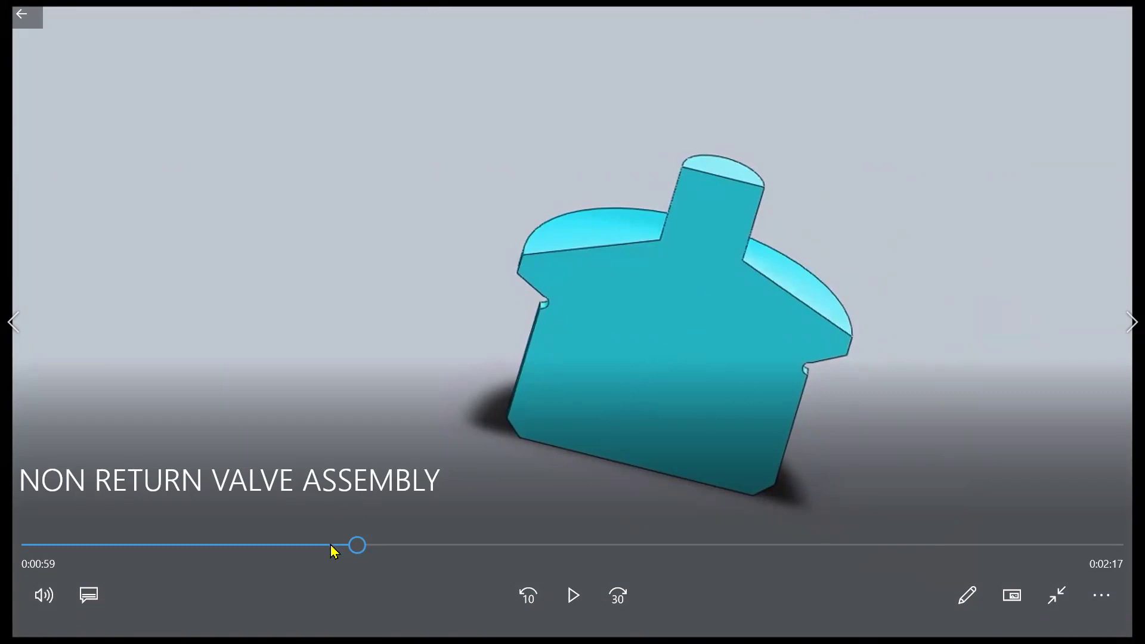
left_click(347, 552)
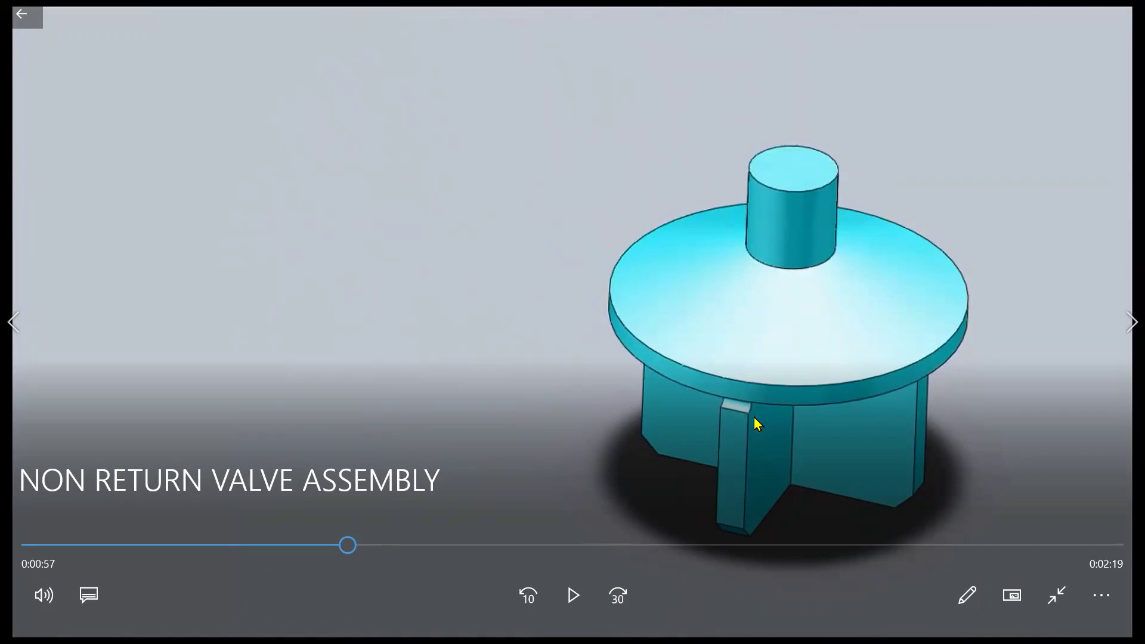
left_click(574, 596)
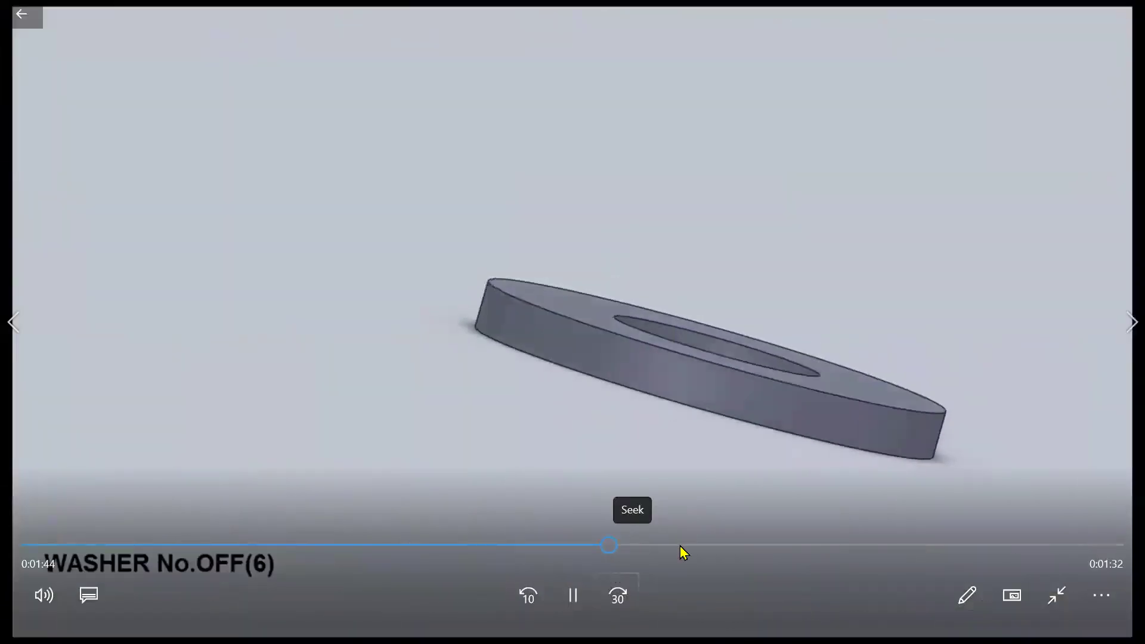
- Skip ahead from the washer to the nut and pause at 2:12 on the exploded assembly
left_click(673, 545)
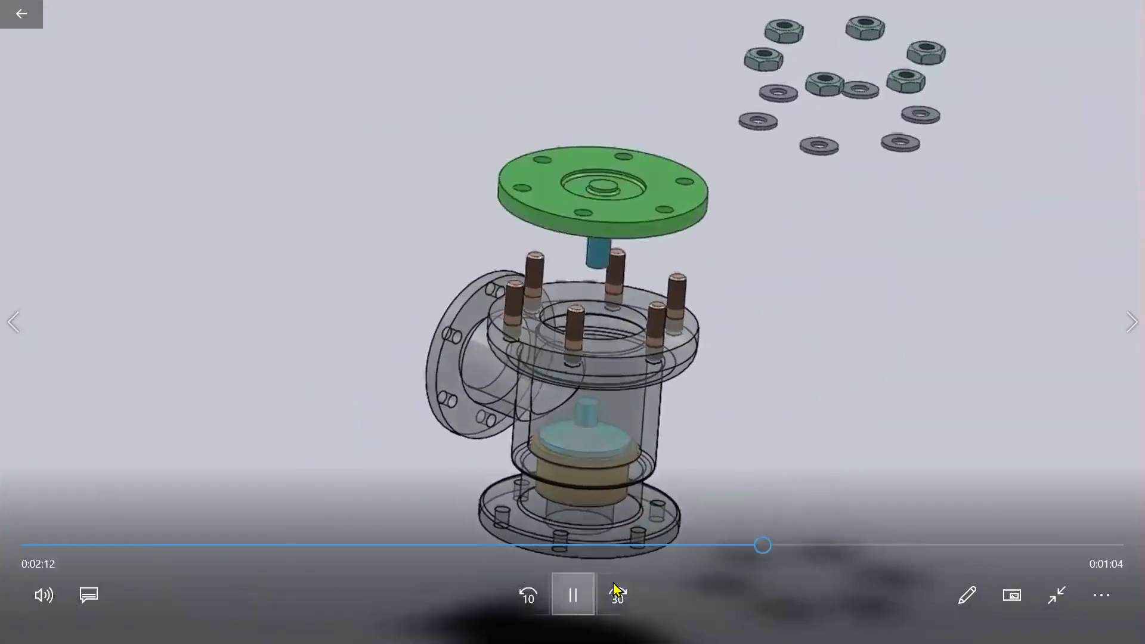
left_click(576, 602)
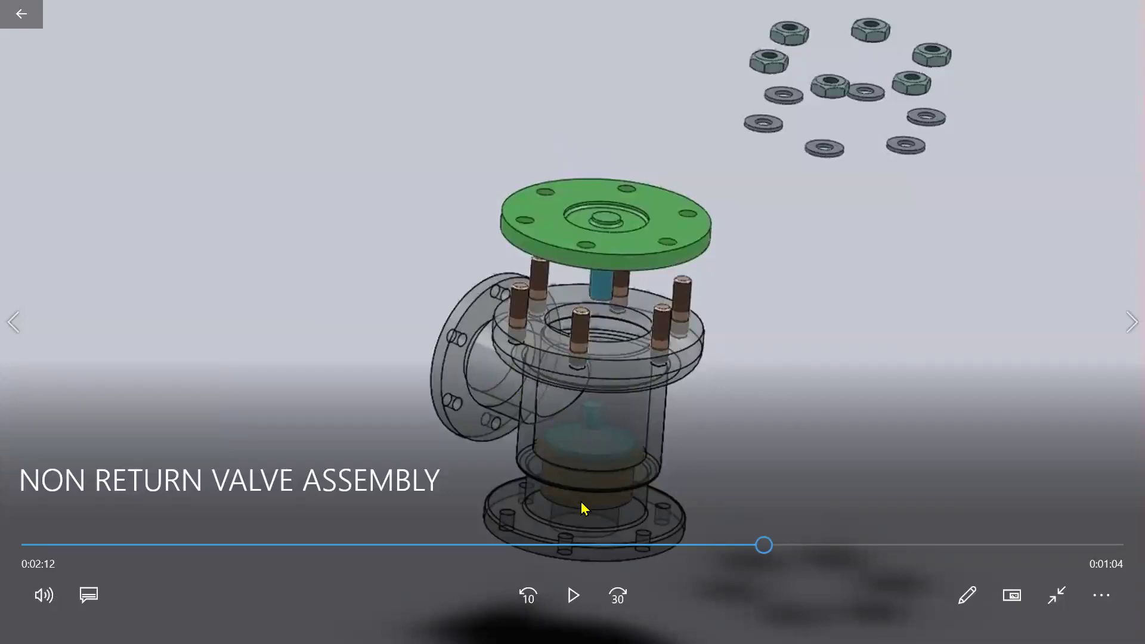
- Replay the cover-bolting clip, rewinding briefly, pausing on the cover top view and assembled valve
left_click(572, 595)
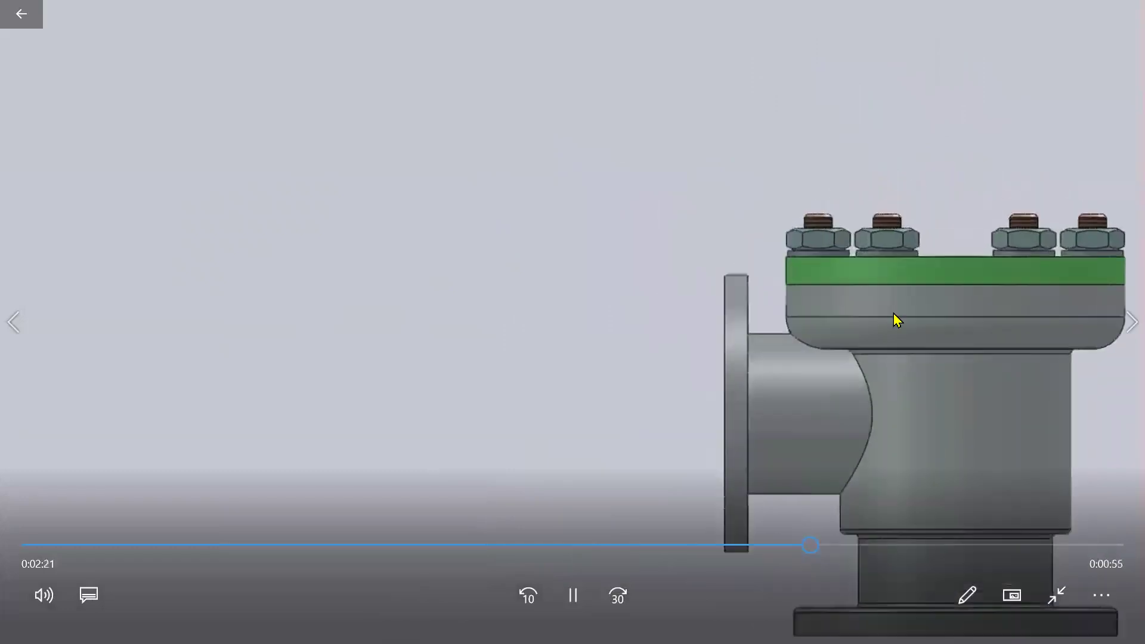
left_click(583, 594)
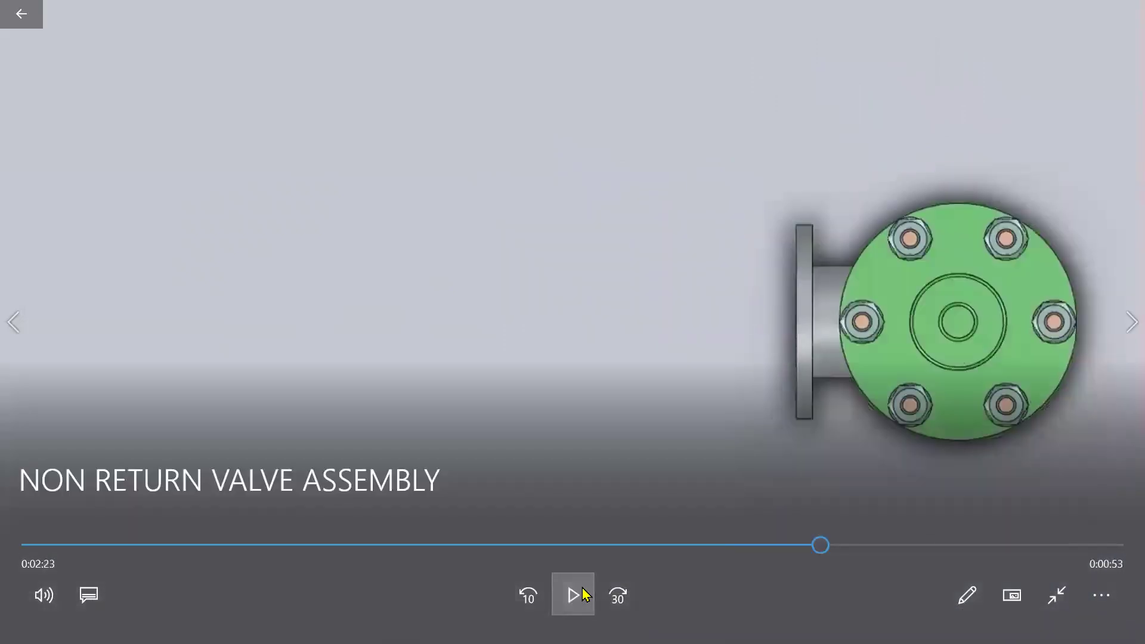
left_click(799, 544)
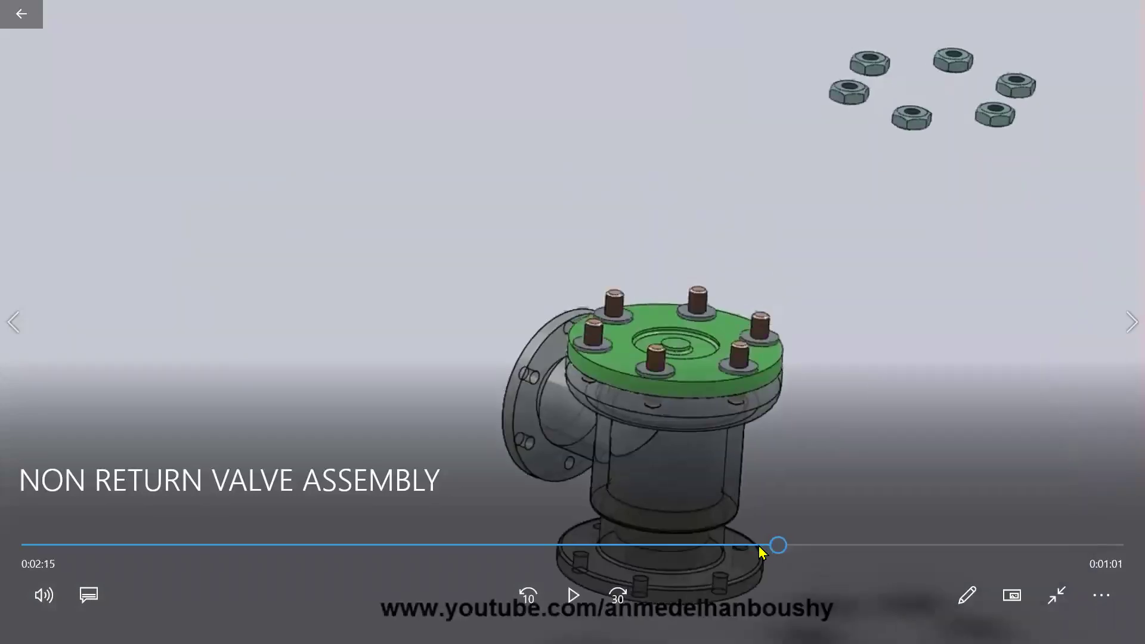
left_click(573, 595)
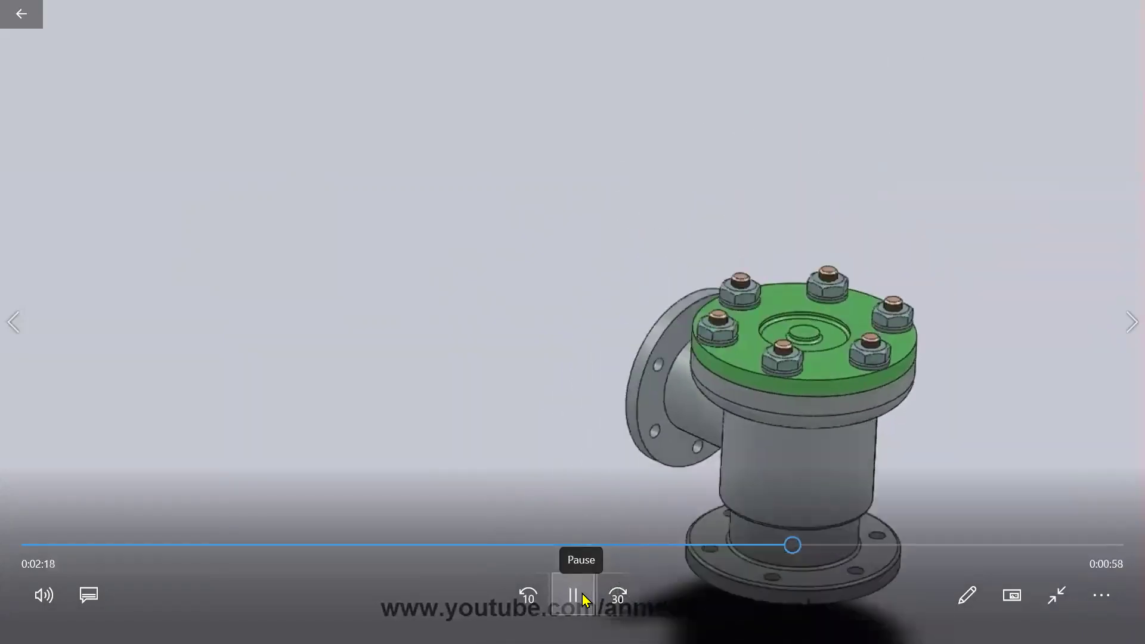
left_click(583, 595)
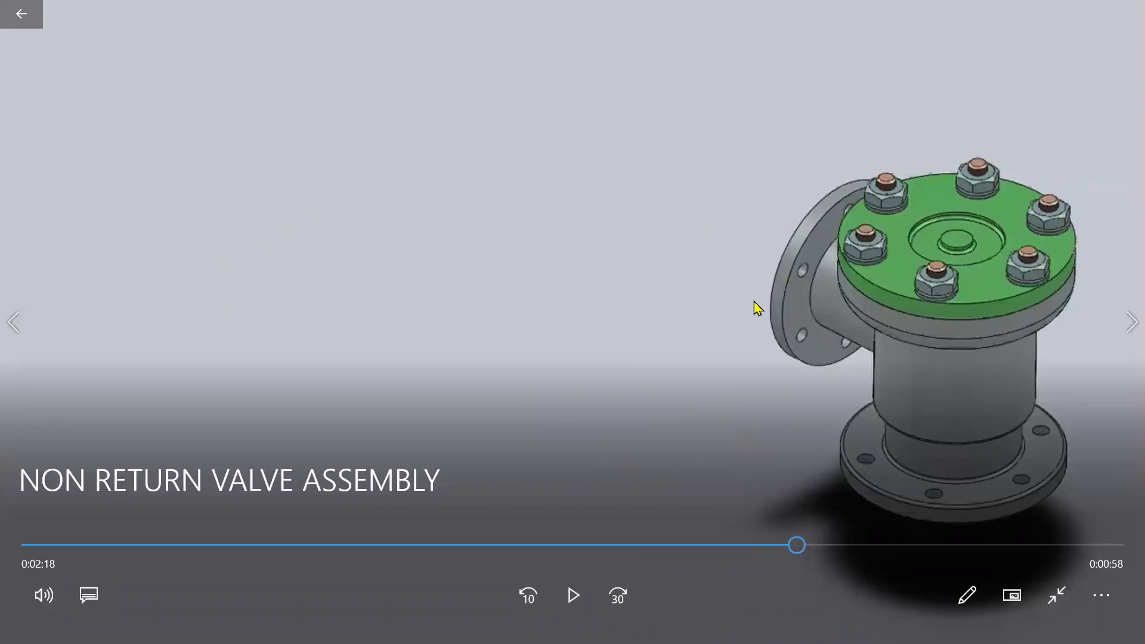
left_click(576, 604)
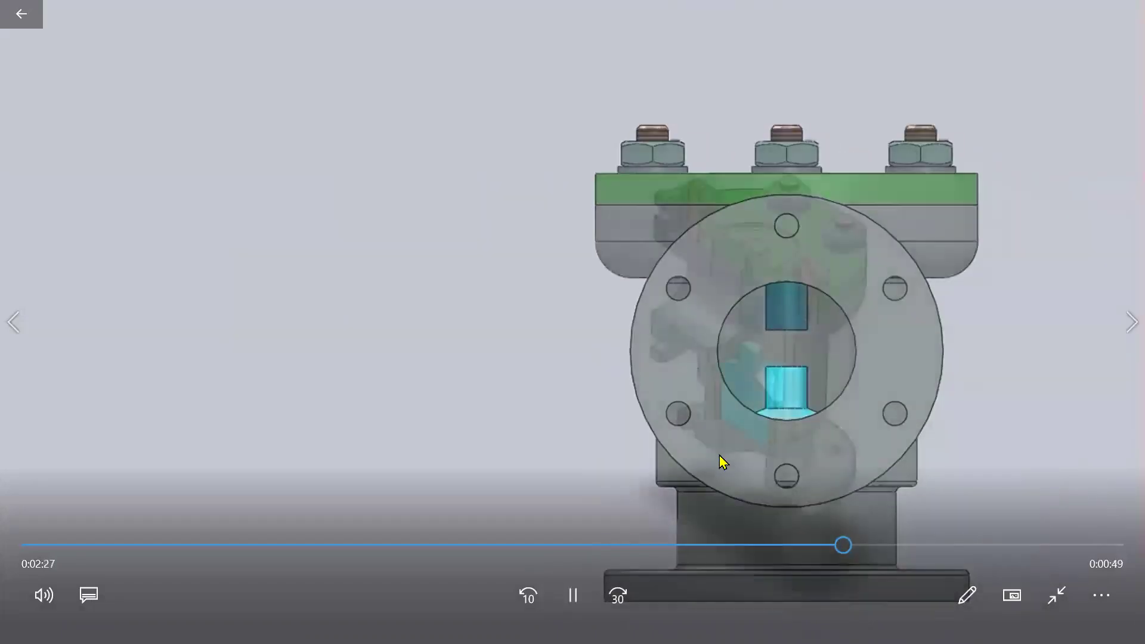
- Pause the sectioned valve animation on its end view, then pause and resume it twice more
left_click(573, 594)
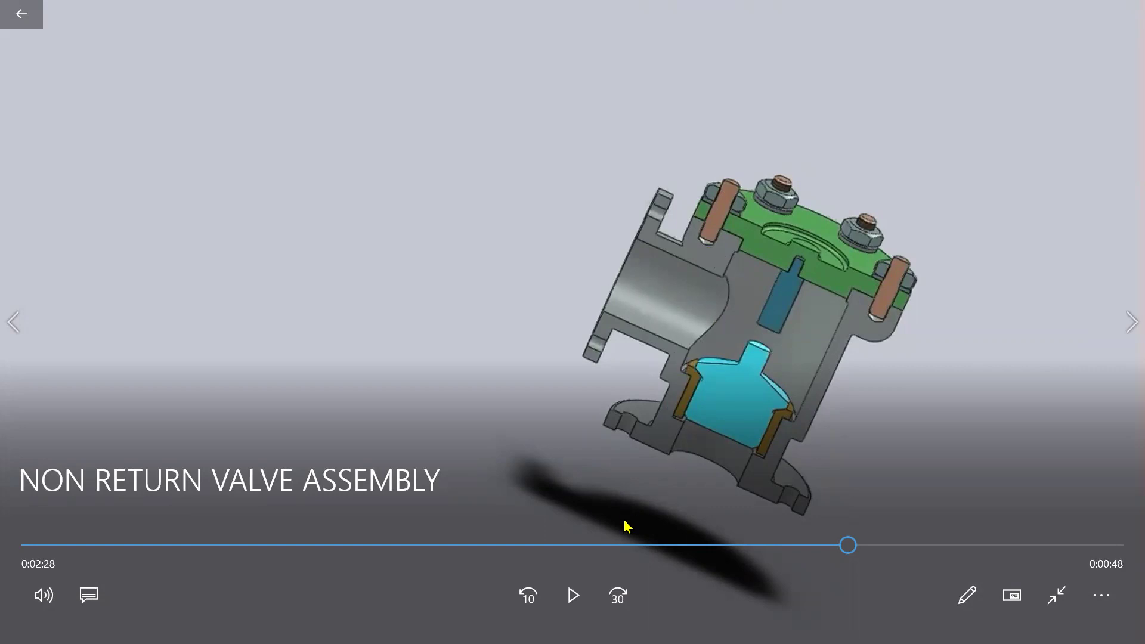
left_click(586, 593)
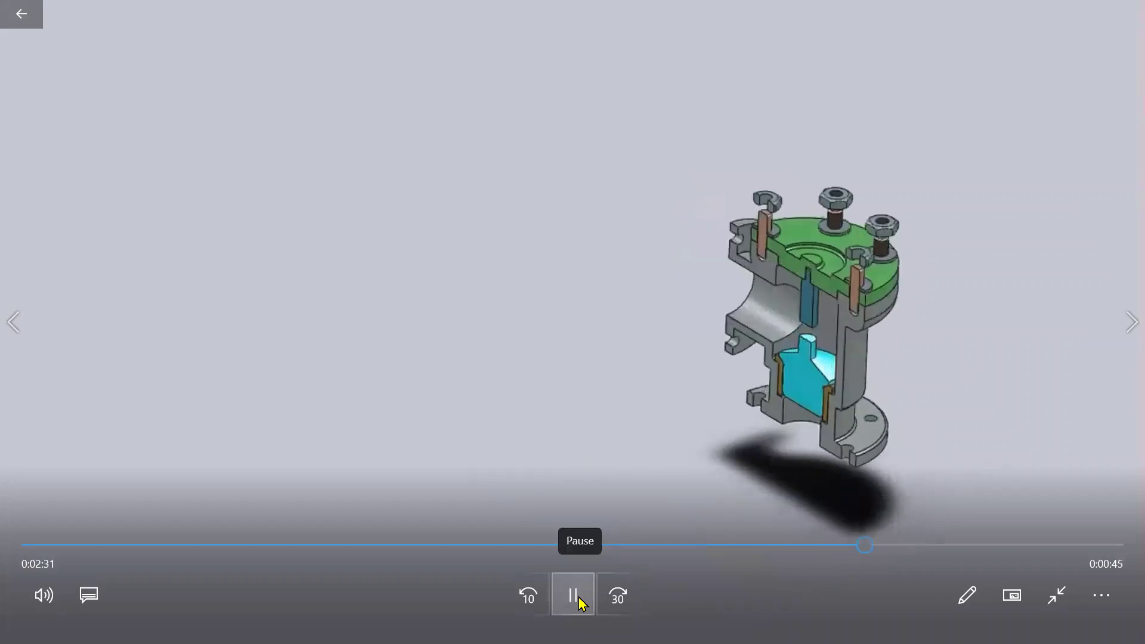
left_click(579, 597)
left_click(579, 601)
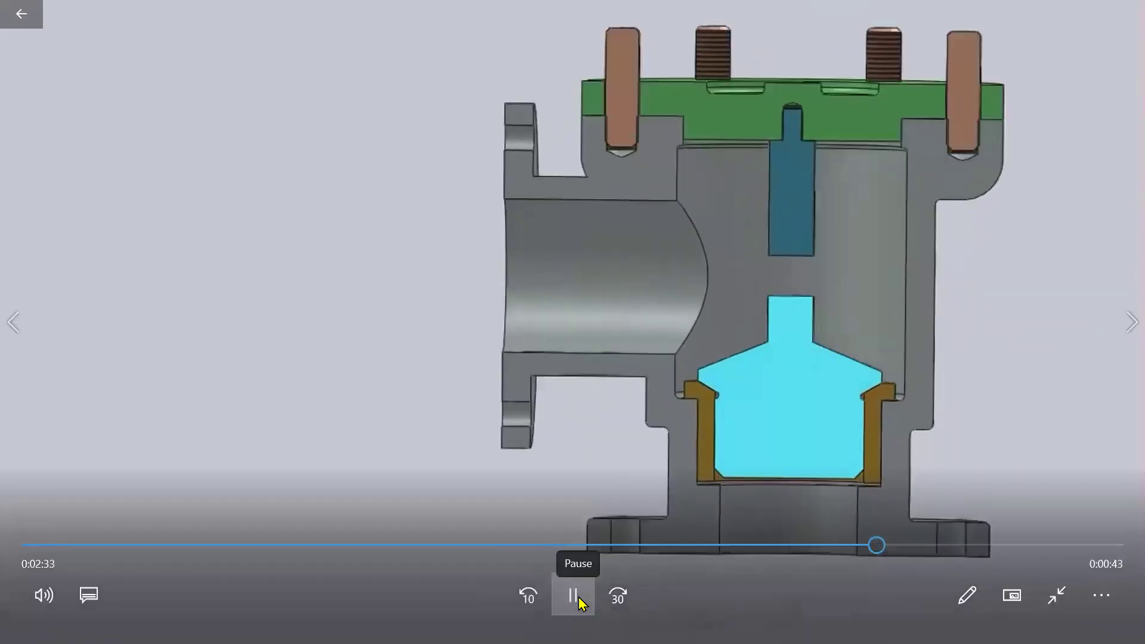
left_click(579, 600)
left_click(579, 601)
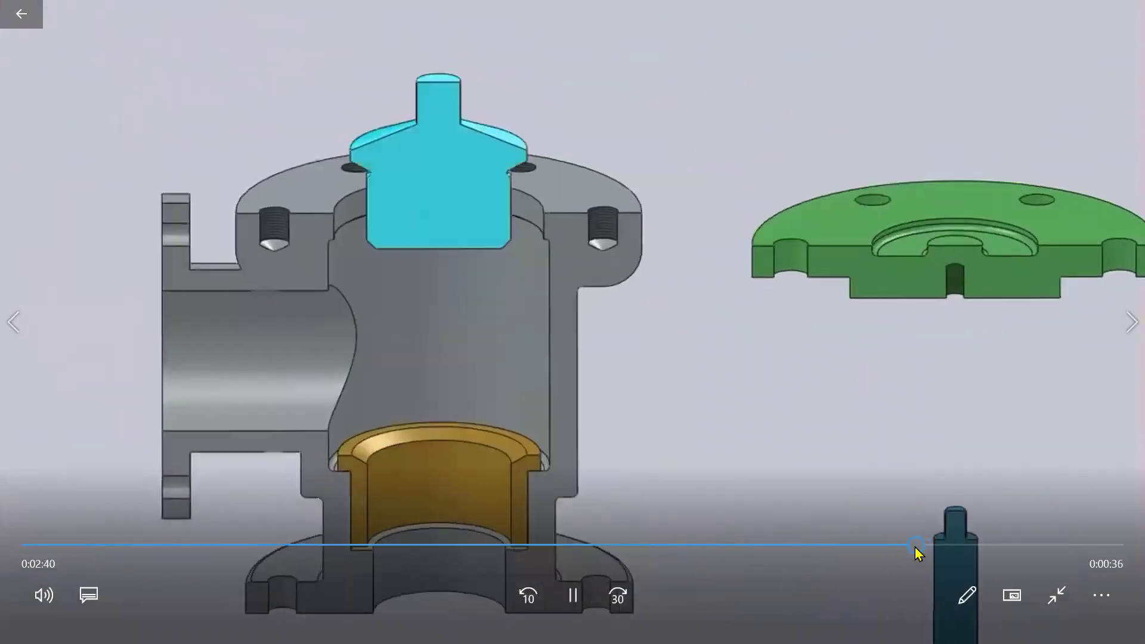
- Seek back to 2:13, forward to 2:24, and pause at 2:25 on the green bolted cover
left_click(892, 544)
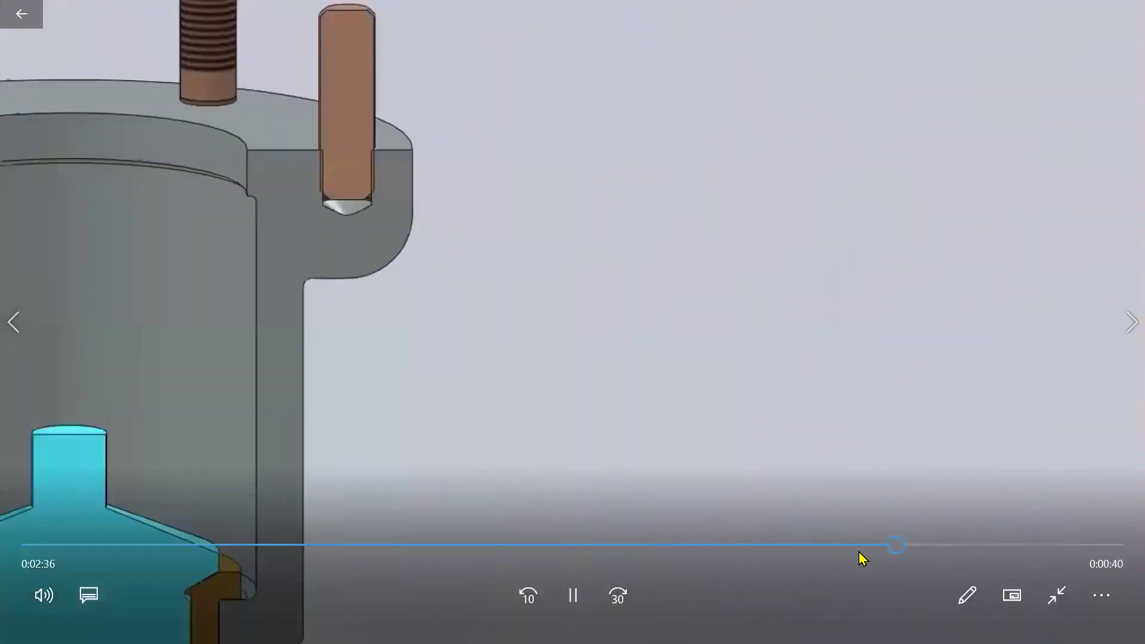
left_click(859, 551)
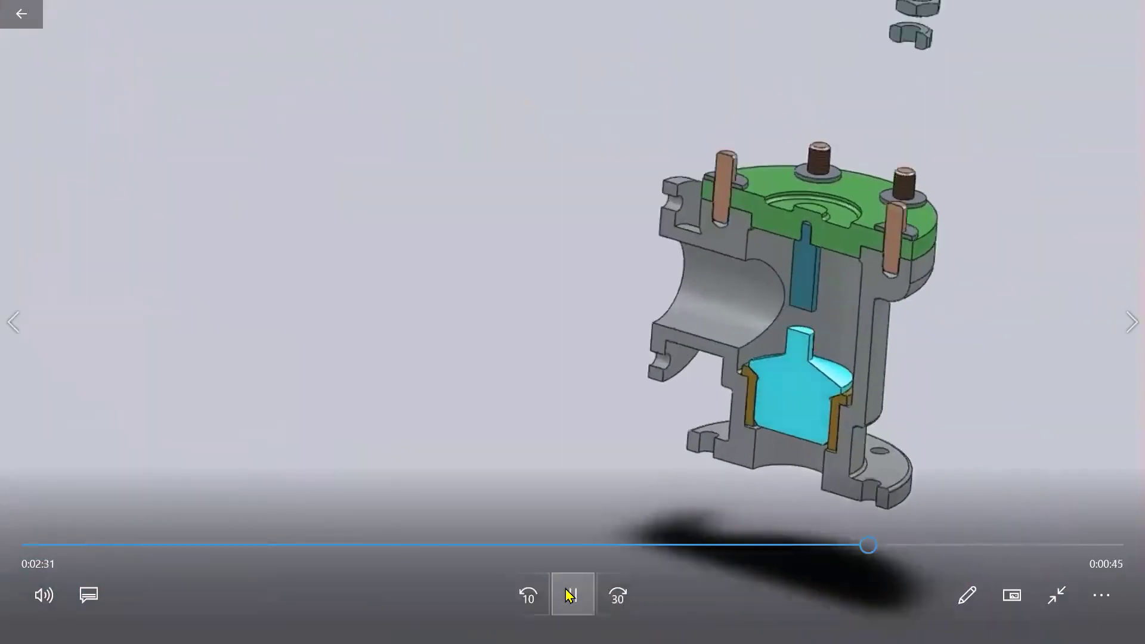
left_click(751, 544)
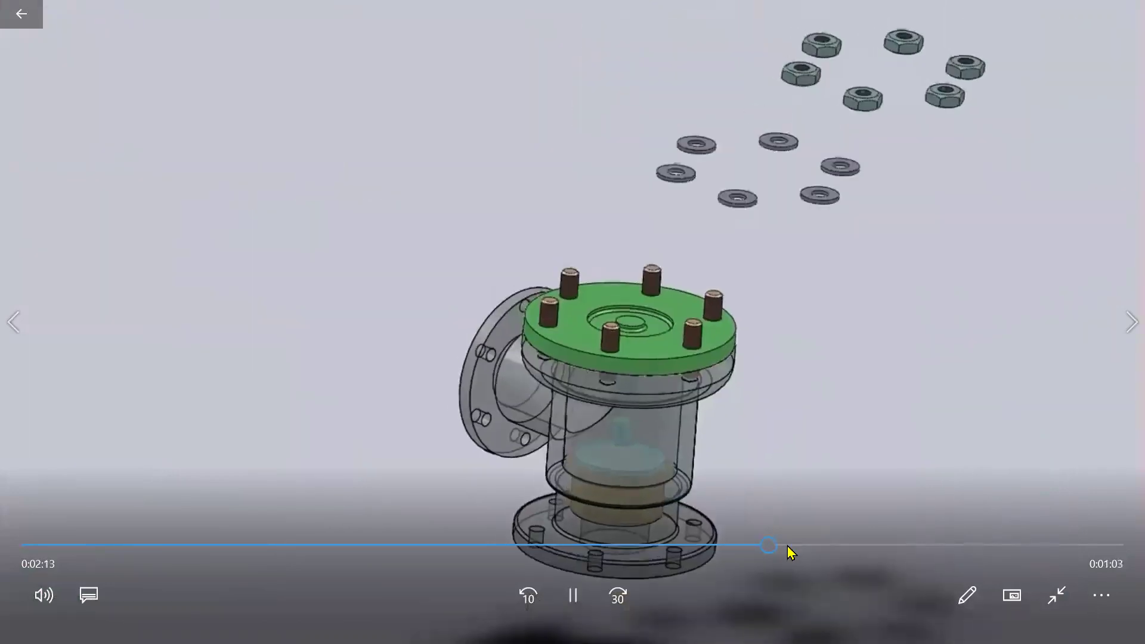
left_click(789, 546)
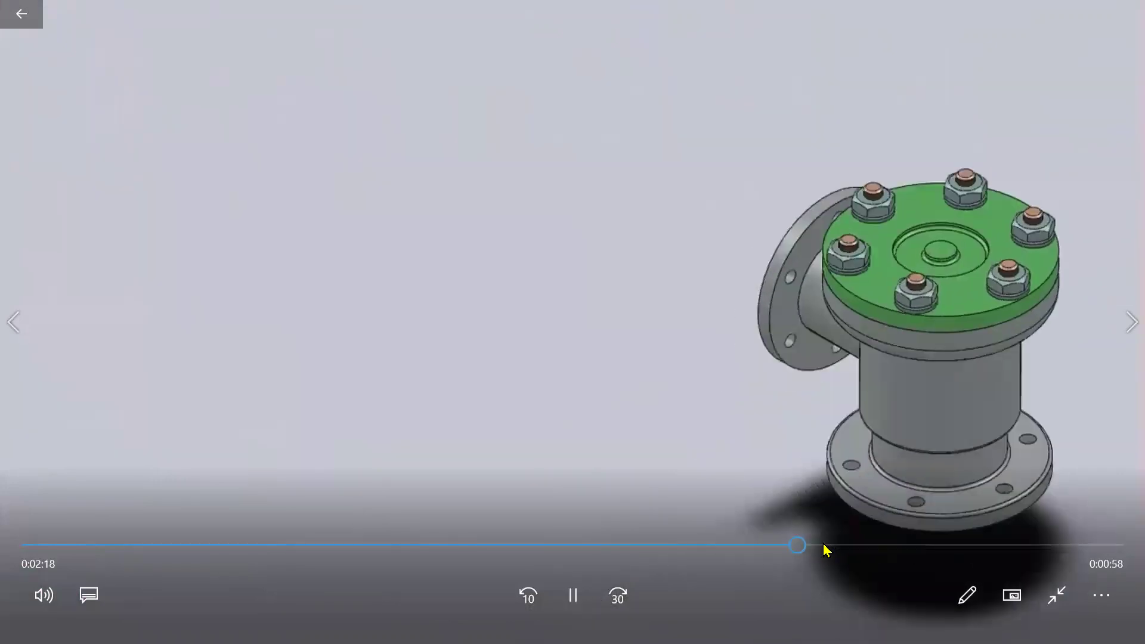
left_click(823, 545)
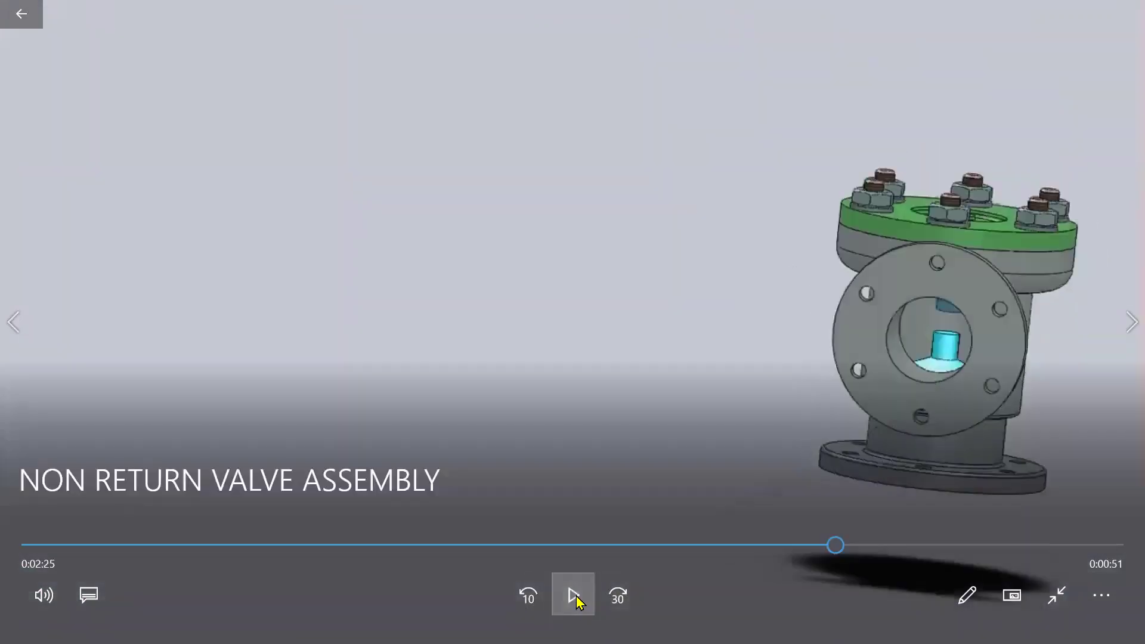
left_click(576, 597)
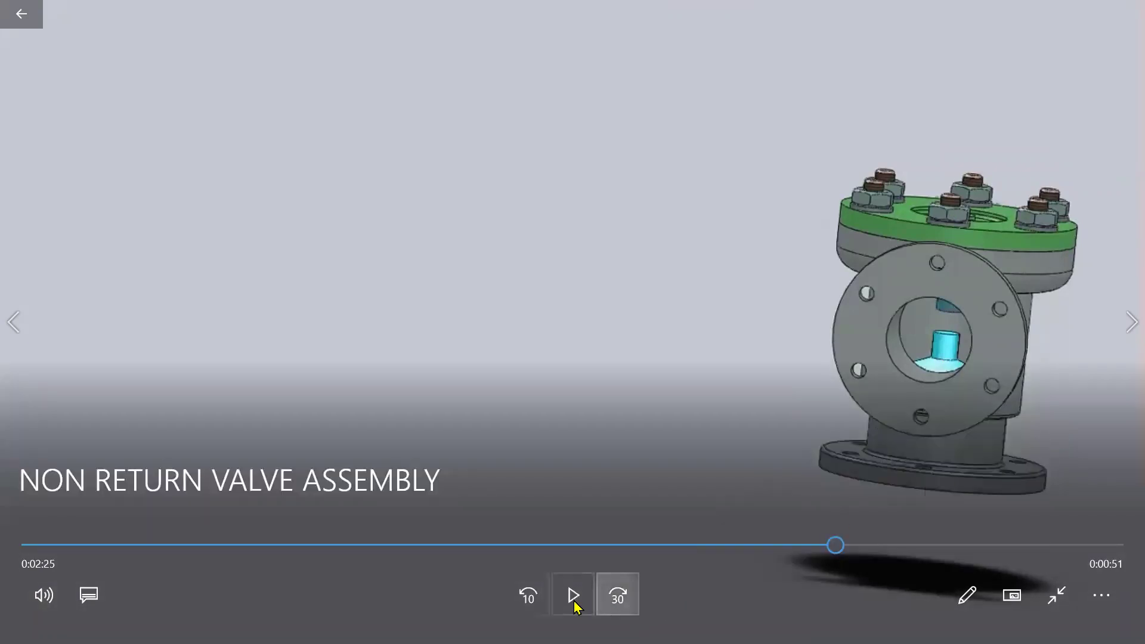
- Play a few more seconds of the cutaway, pause, exit full screen and close the player
left_click(573, 595)
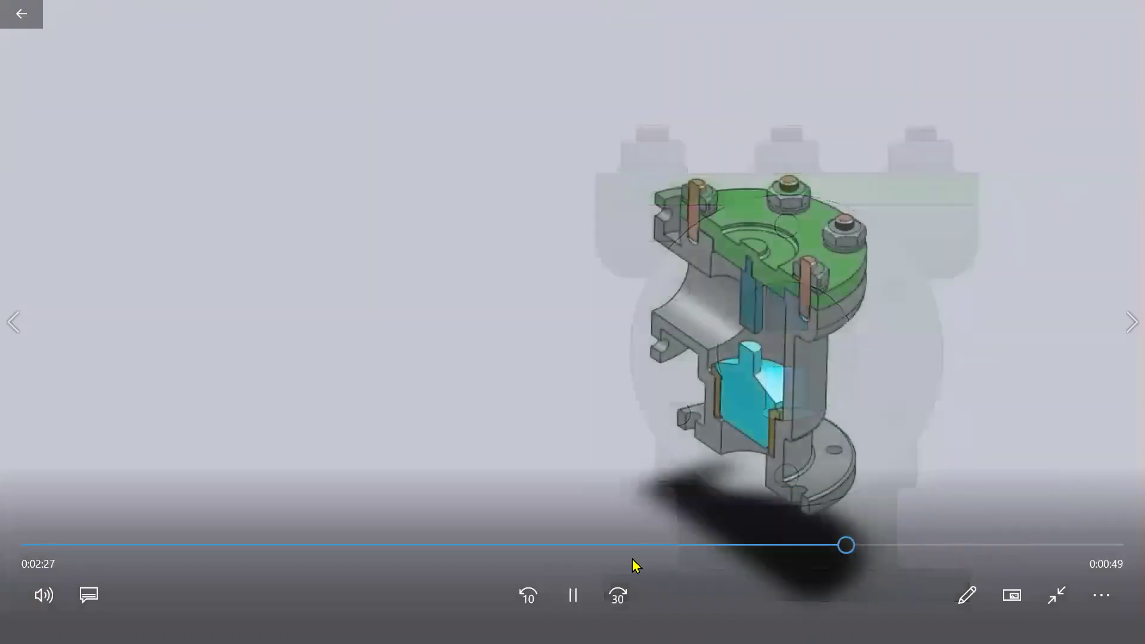
left_click(585, 603)
key("Escape")
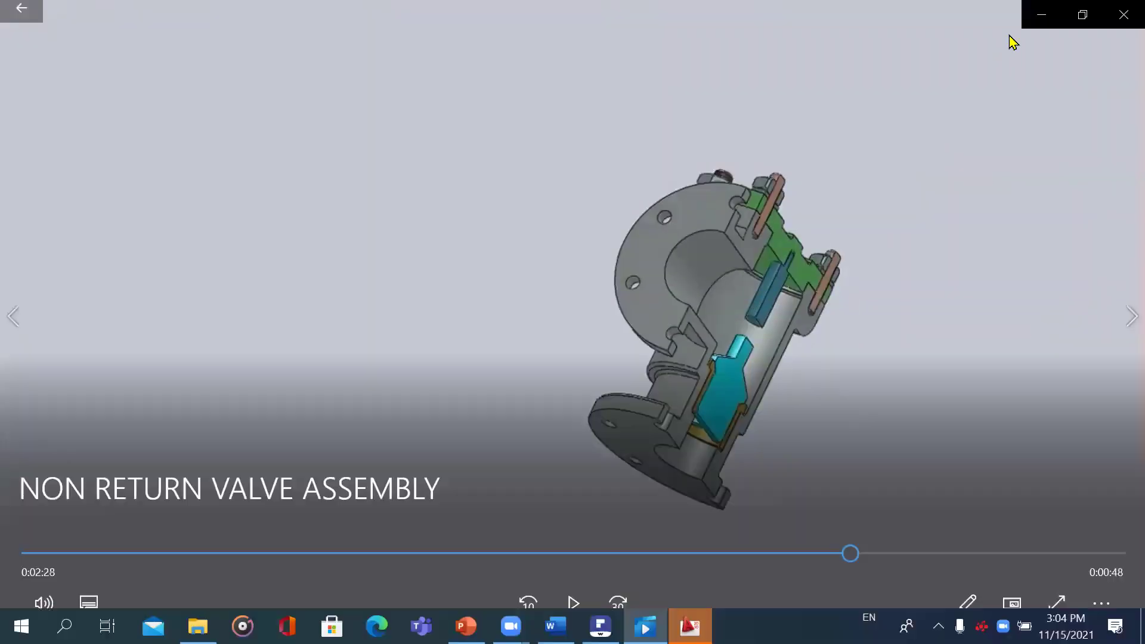
left_click(1121, 13)
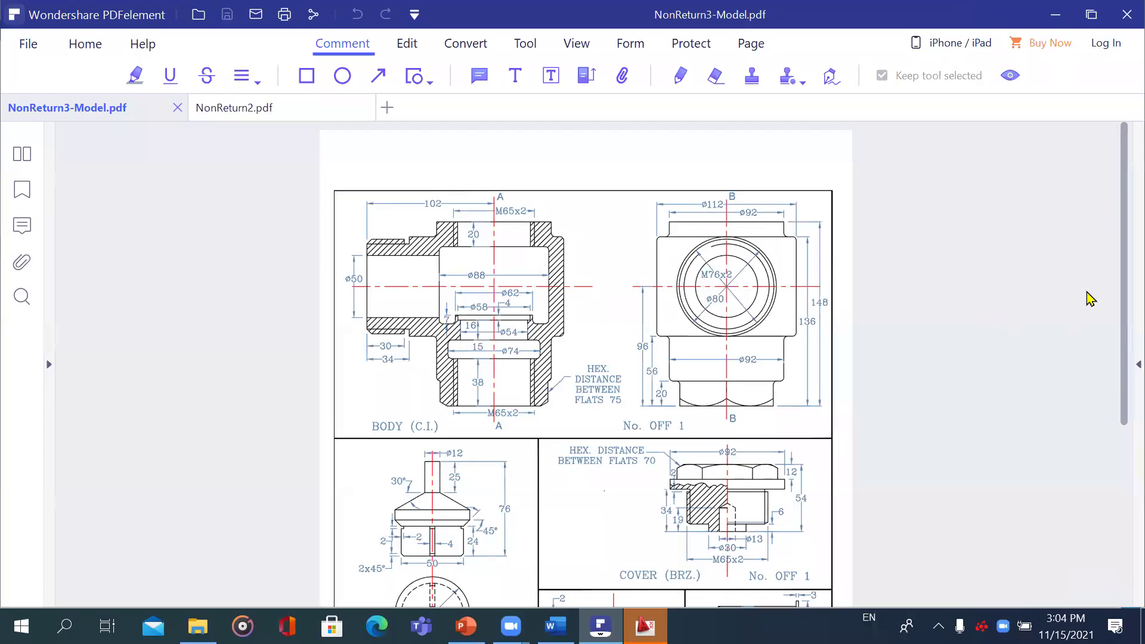
- Scroll down through the BODY, VALVE, COVER, GASKET and PIPE END drawings and back up
scroll(1121, 285, "down", 1)
scroll(1121, 319, "down", 1)
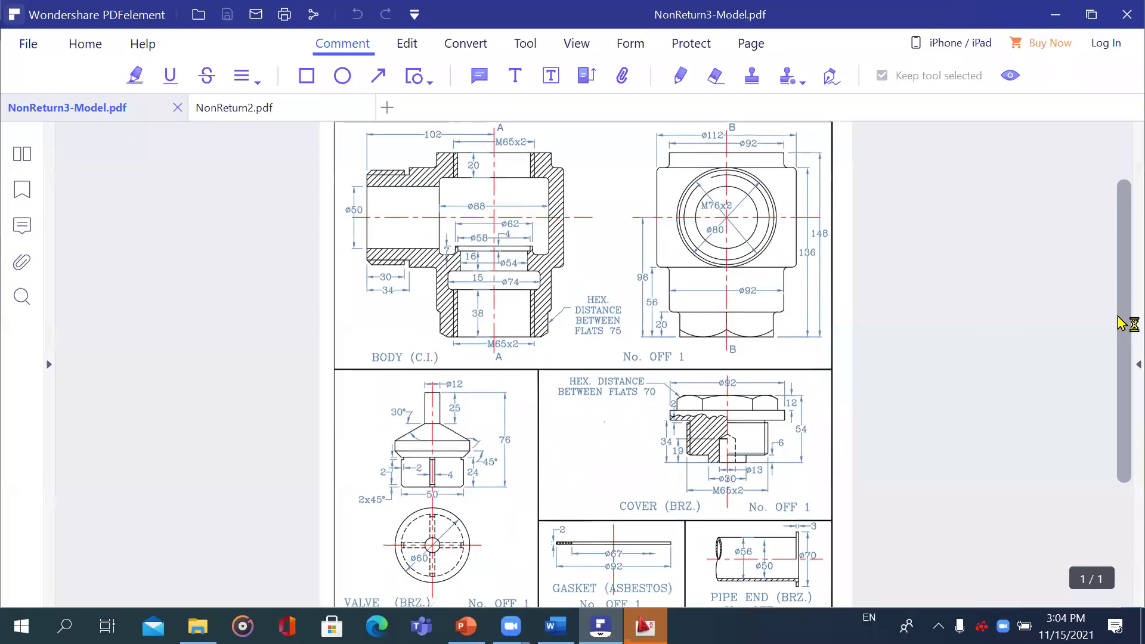
scroll(1121, 307, "down", 1)
scroll(1121, 306, "up", 1)
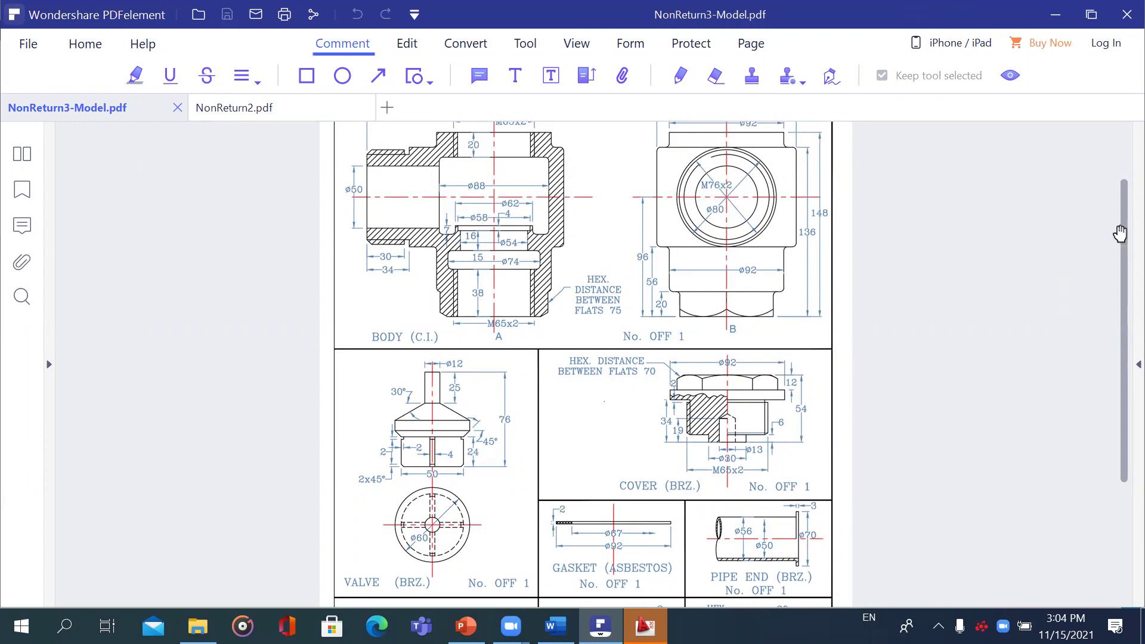
scroll(1121, 160, "up", 1)
scroll(1120, 159, "up", 3)
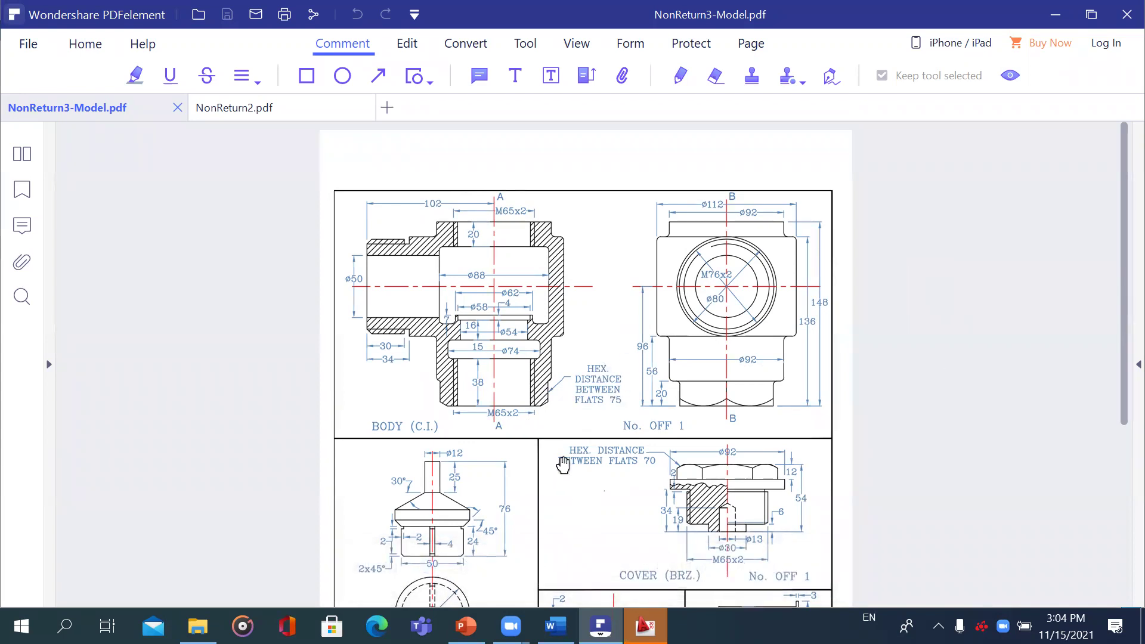
- Zoom in through 100% to 125% and inspect the BODY (C.I.) section and end views
left_click(535, 566)
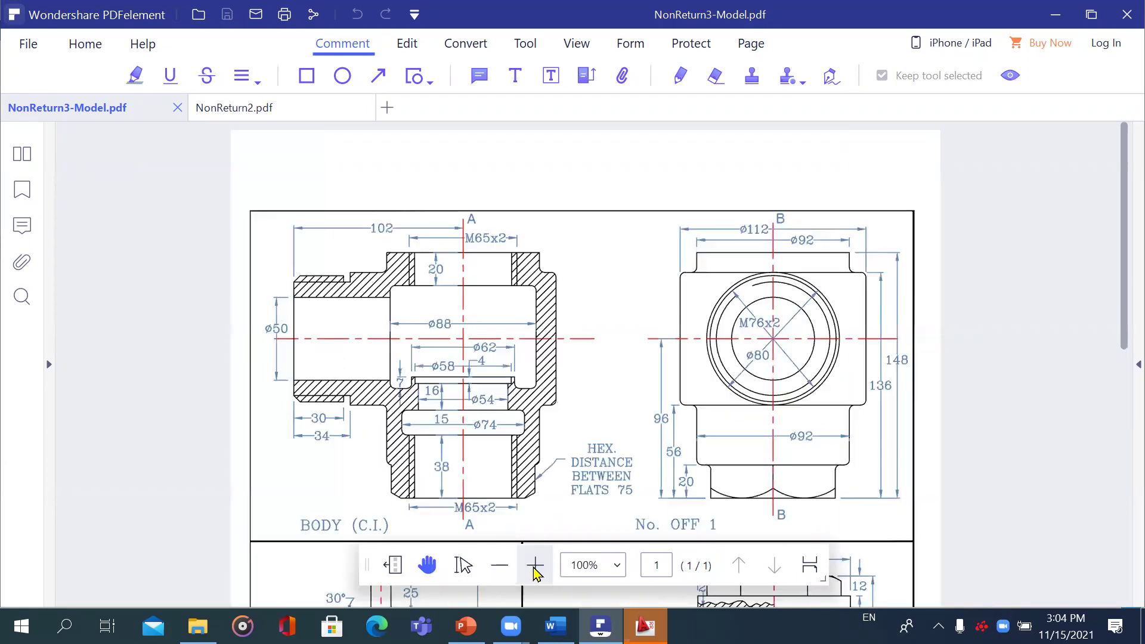
left_click(528, 564)
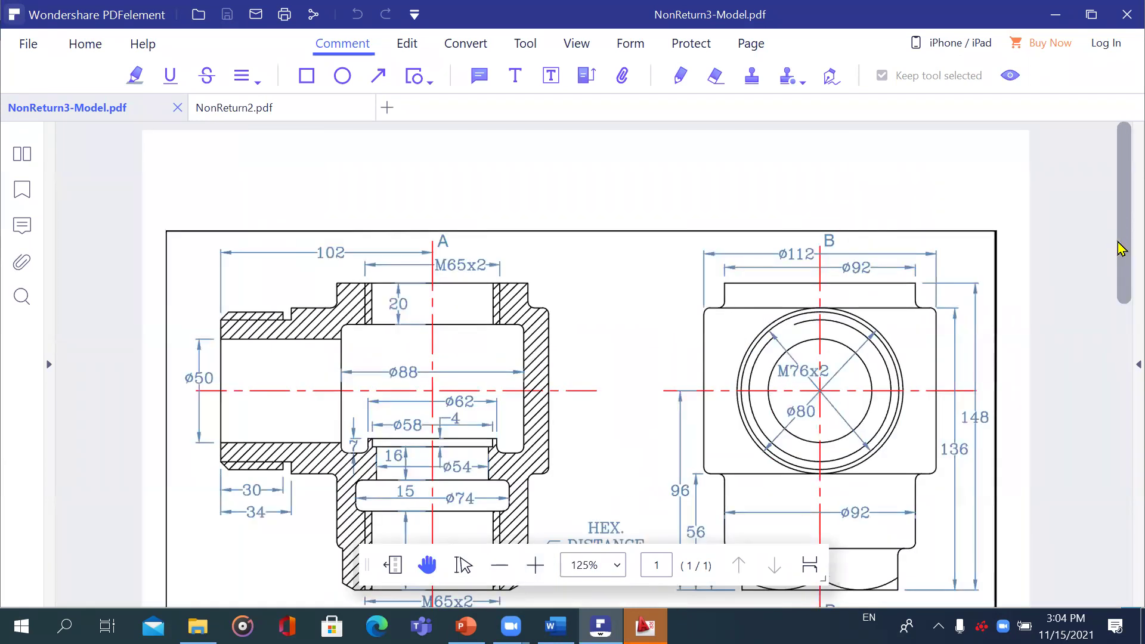
scroll(1119, 342, "down", 5)
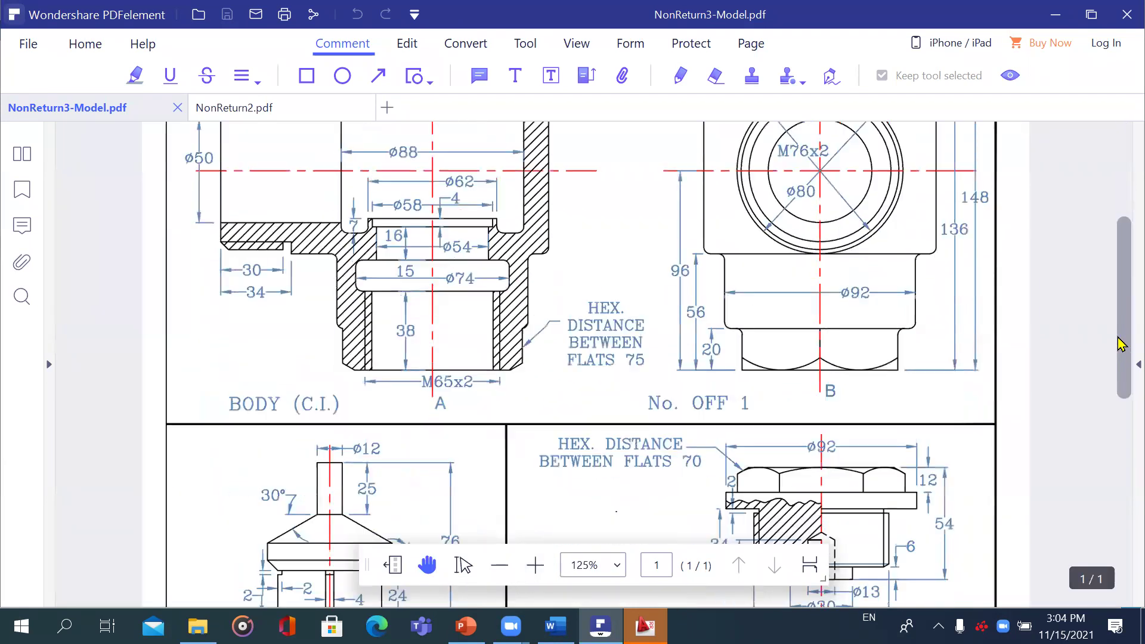
scroll(1117, 317, "up", 2)
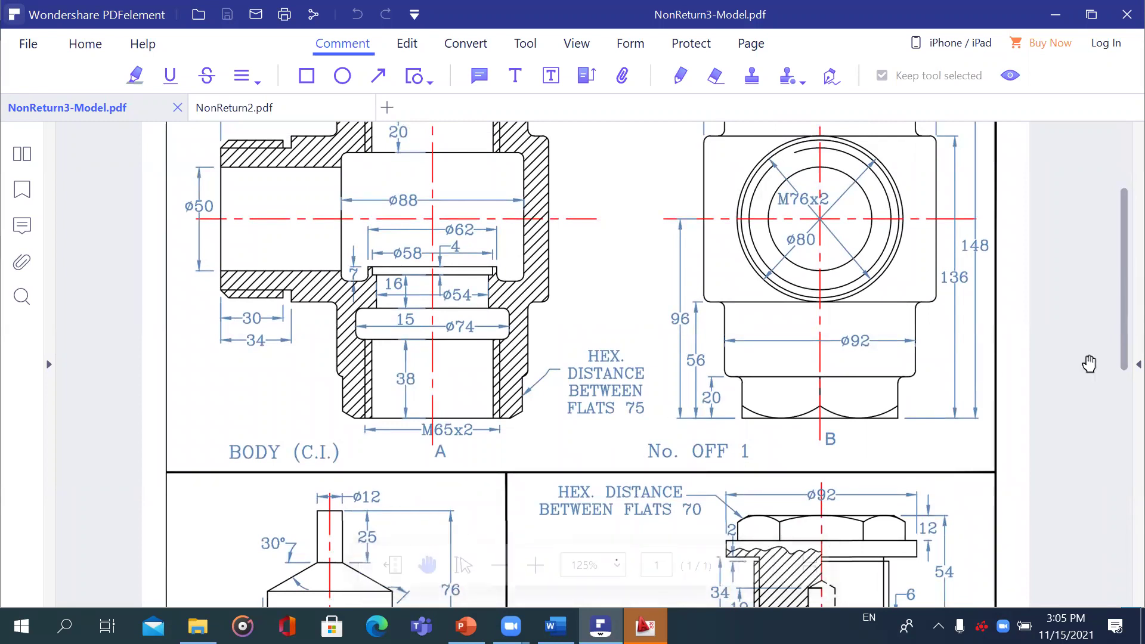
scroll(1104, 333, "up", 3)
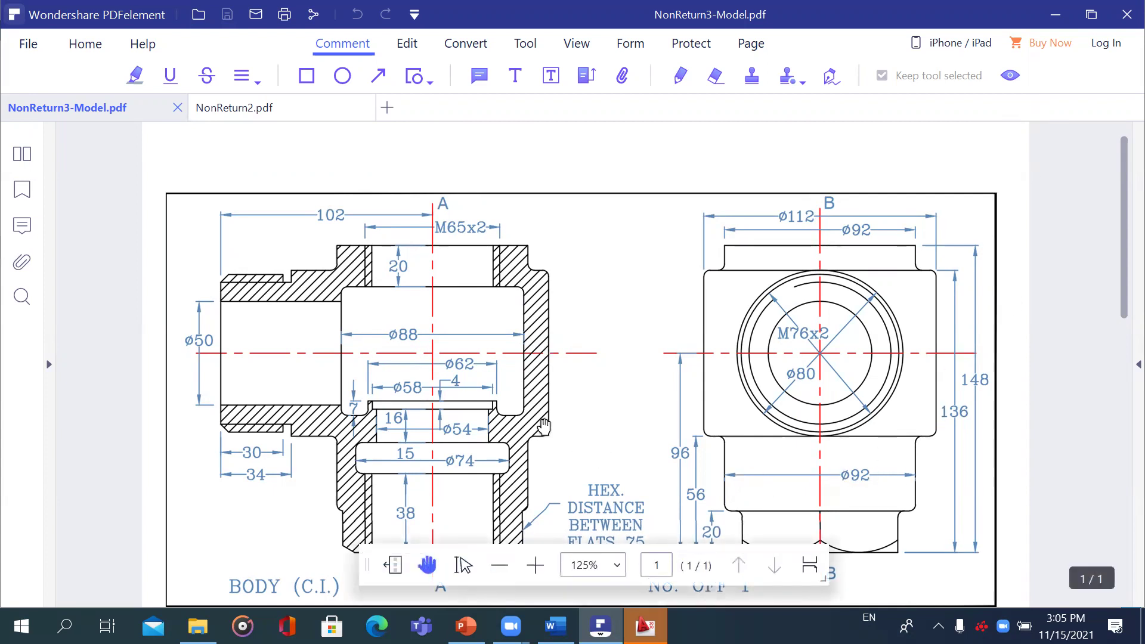
left_click_drag(1121, 242, 1119, 311)
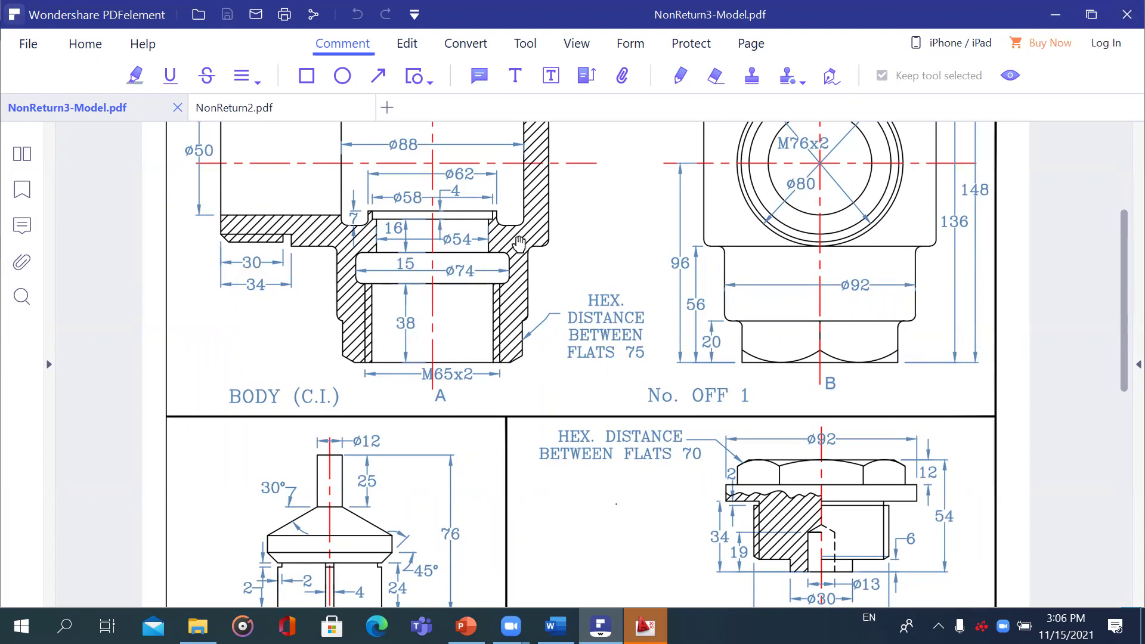
scroll(498, 280, "up", 3)
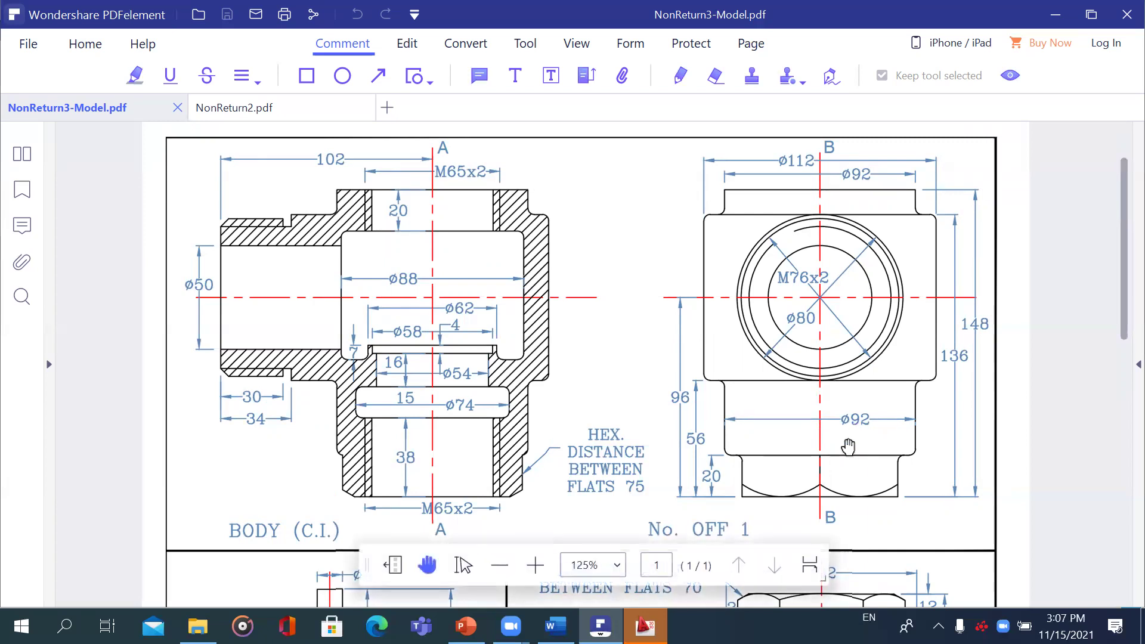
- Scroll to the VALVE (BRZ.) detail: 76 high, 50 wide, Ø12 stem, Ø60 end view
scroll(853, 393, "down", 5)
scroll(753, 340, "up", 7)
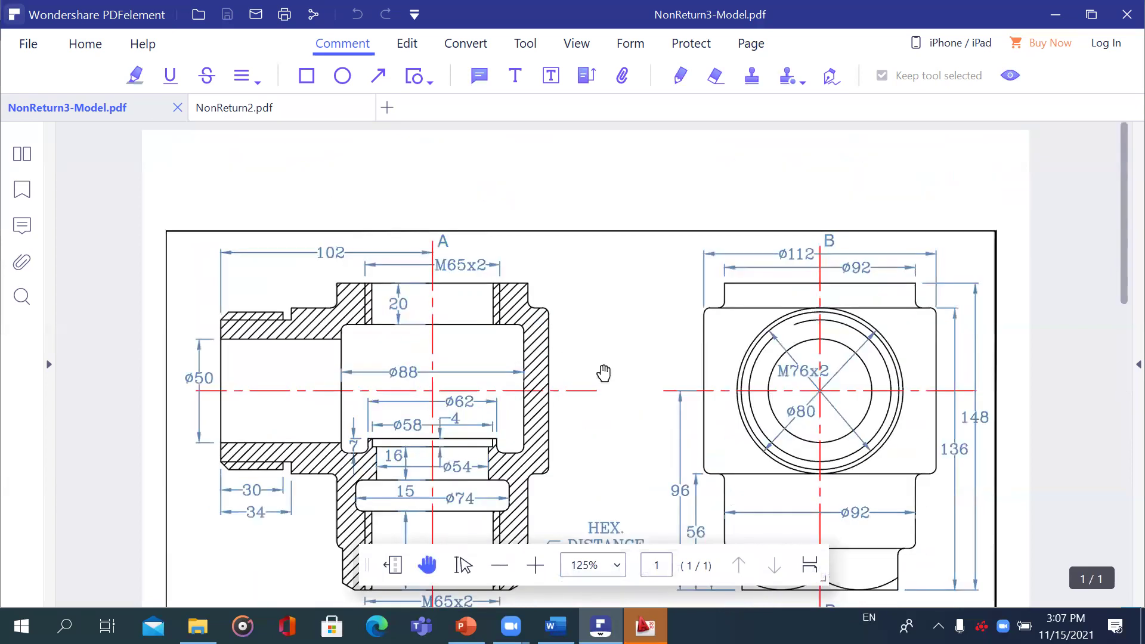
scroll(610, 391, "down", 5)
scroll(609, 392, "down", 3)
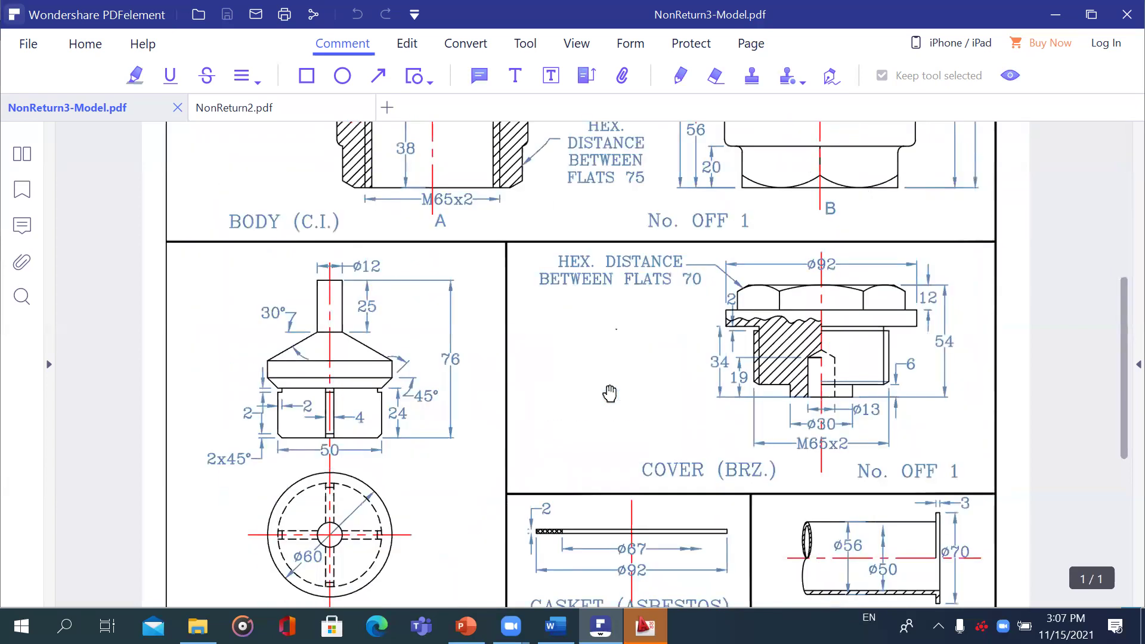
scroll(396, 296, "down", 8)
scroll(394, 340, "up", 6)
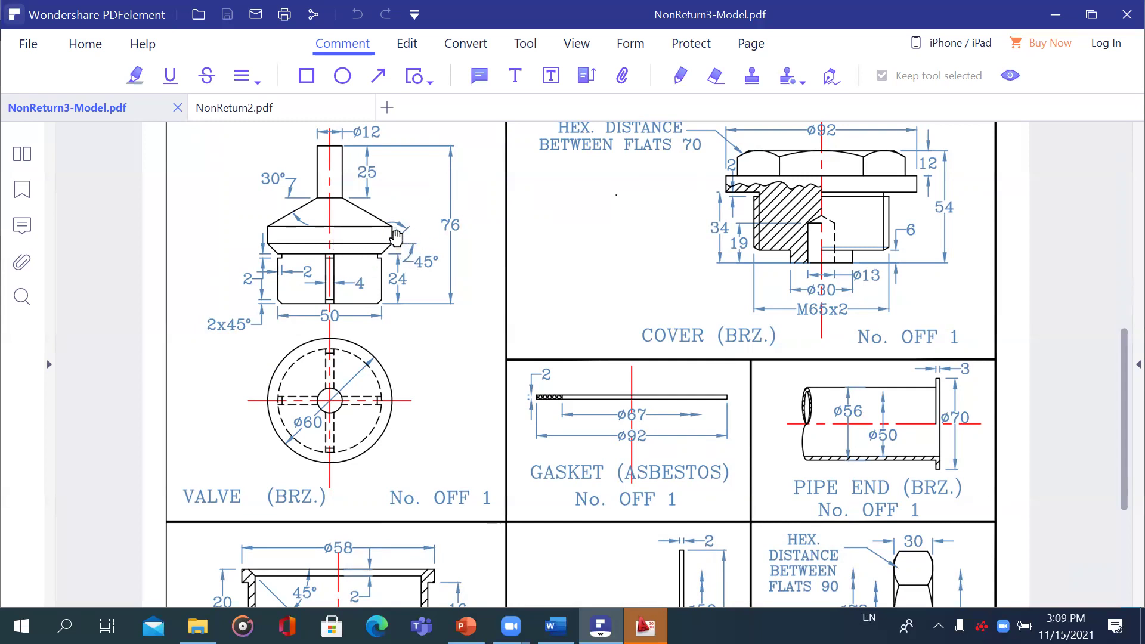
scroll(388, 247, "down", 2)
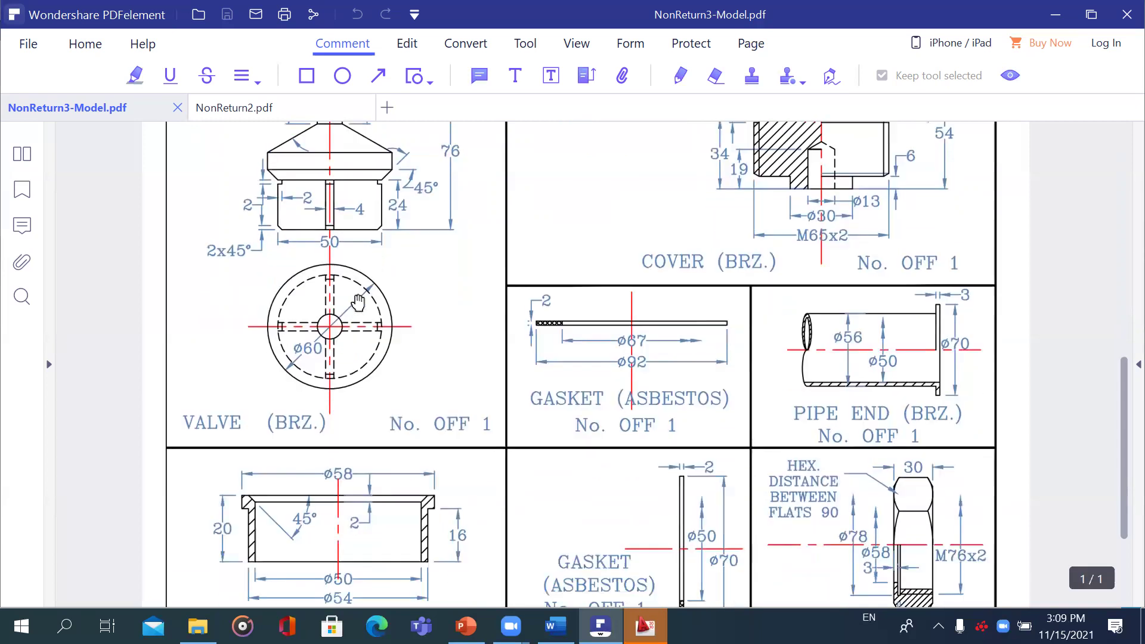
scroll(387, 262, "up", 3)
scroll(367, 340, "up", 3)
scroll(357, 396, "down", 3)
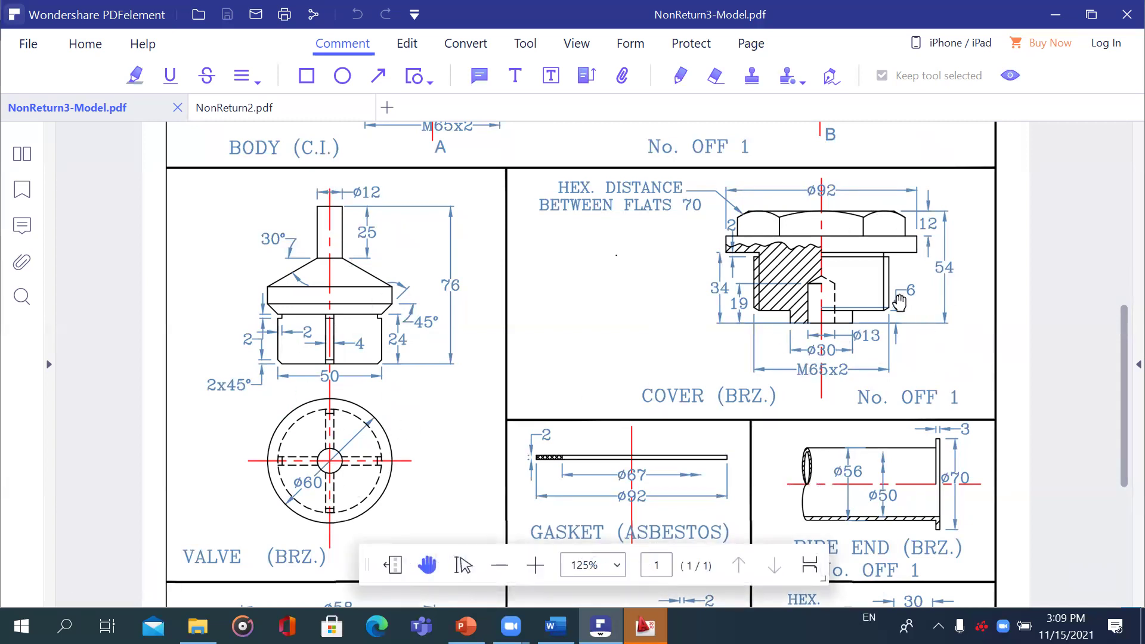
scroll(882, 280, "down", 3)
scroll(923, 274, "up", 3)
scroll(923, 275, "up", 3)
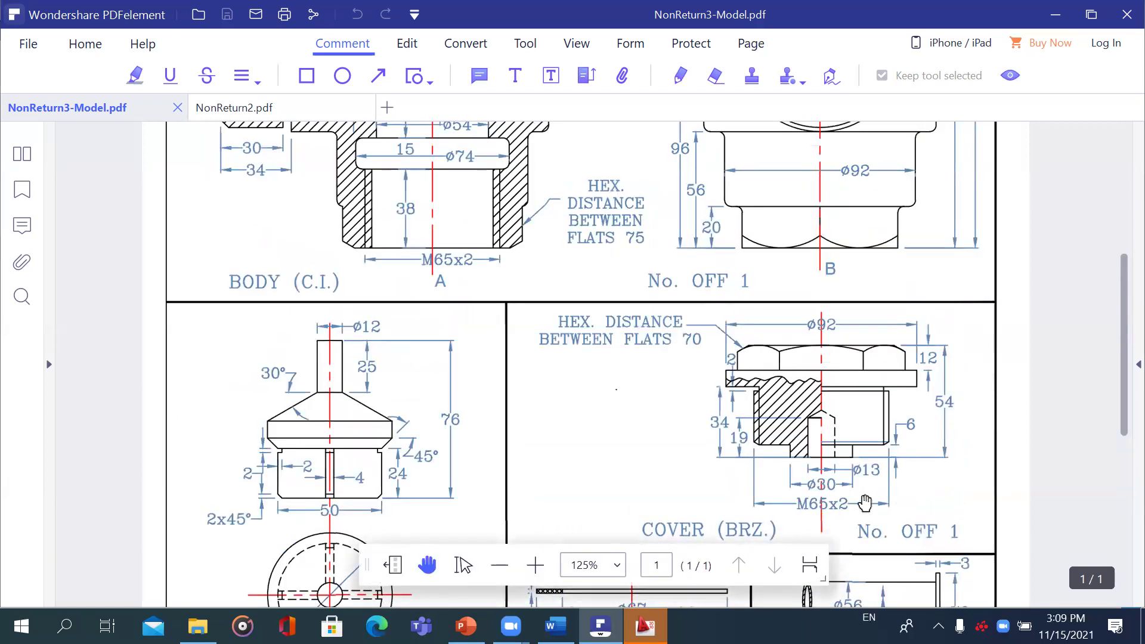
scroll(737, 413, "up", 3)
- Scroll up and down the valve detail sheet at 125%
scroll(737, 413, "up", 5)
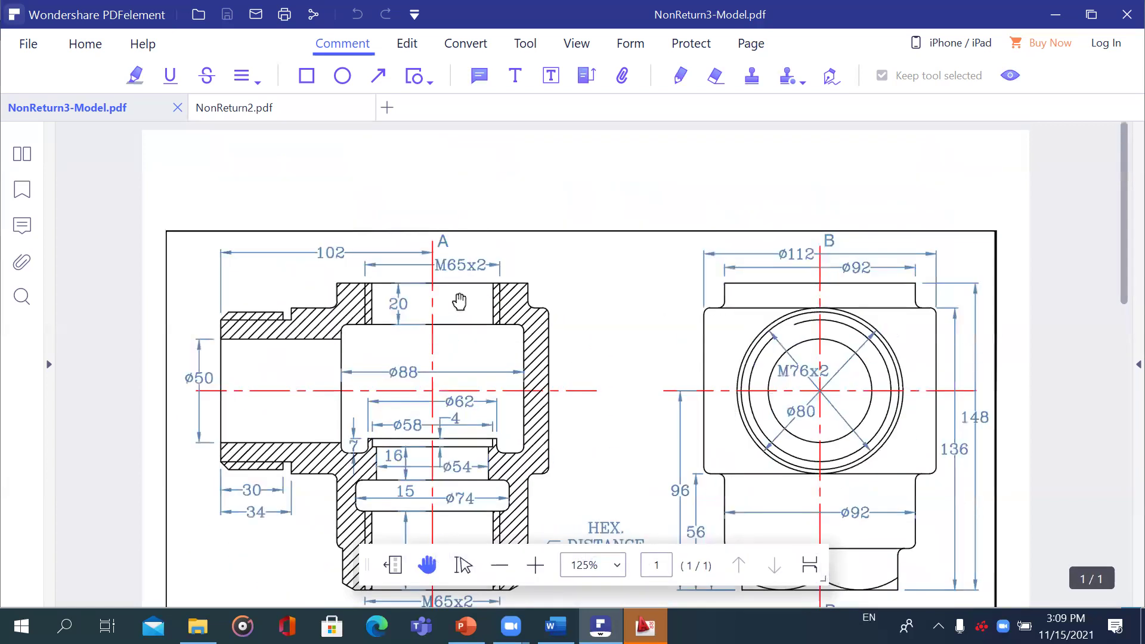
scroll(642, 353, "down", 3)
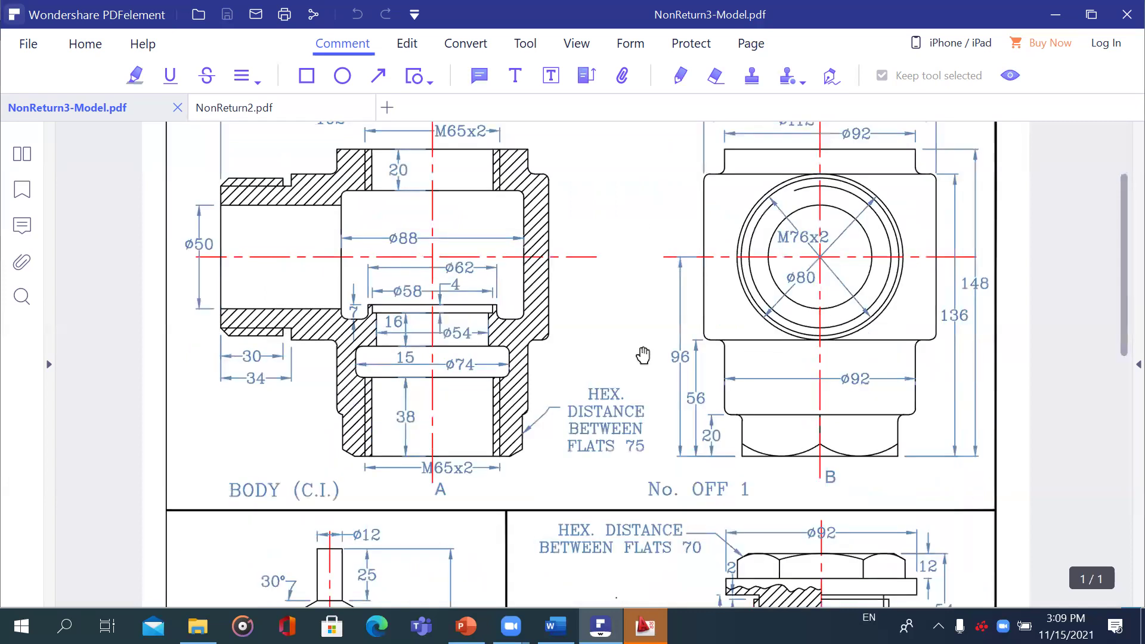
scroll(644, 352, "down", 12)
scroll(766, 341, "up", 3)
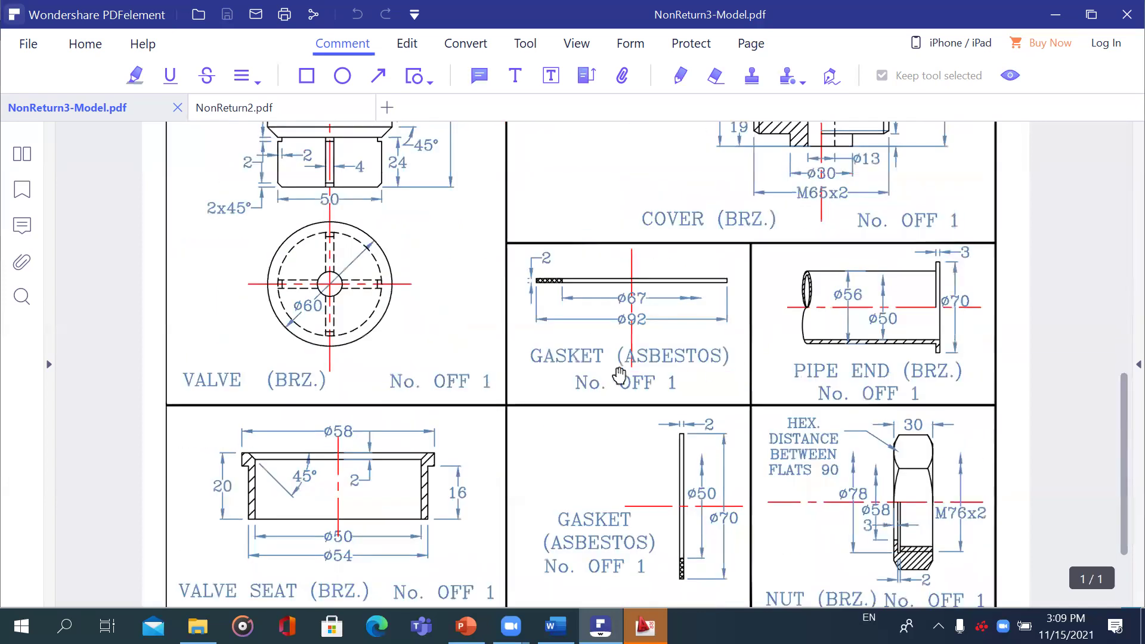
scroll(725, 448, "down", 3)
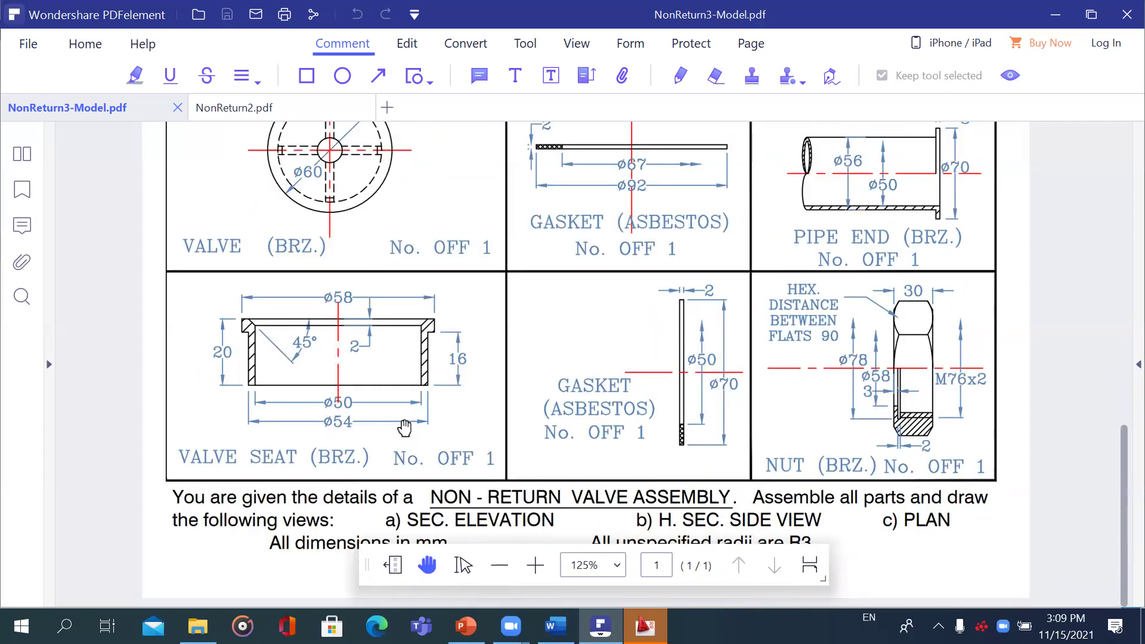
left_click_drag(1120, 474, 1120, 388)
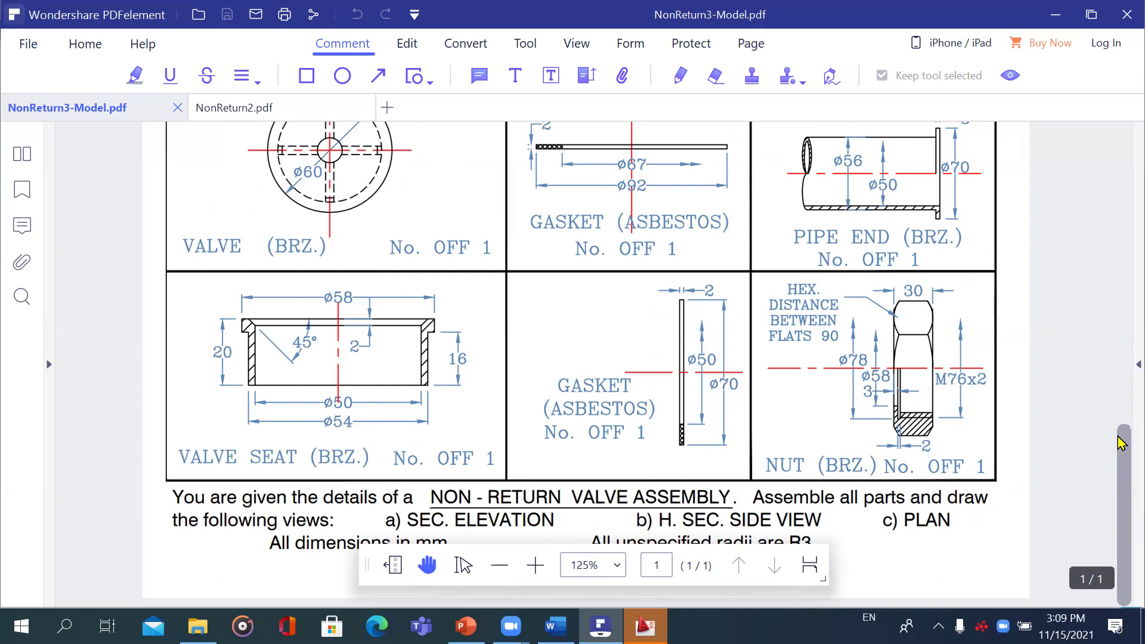
scroll(602, 543, "up", 1)
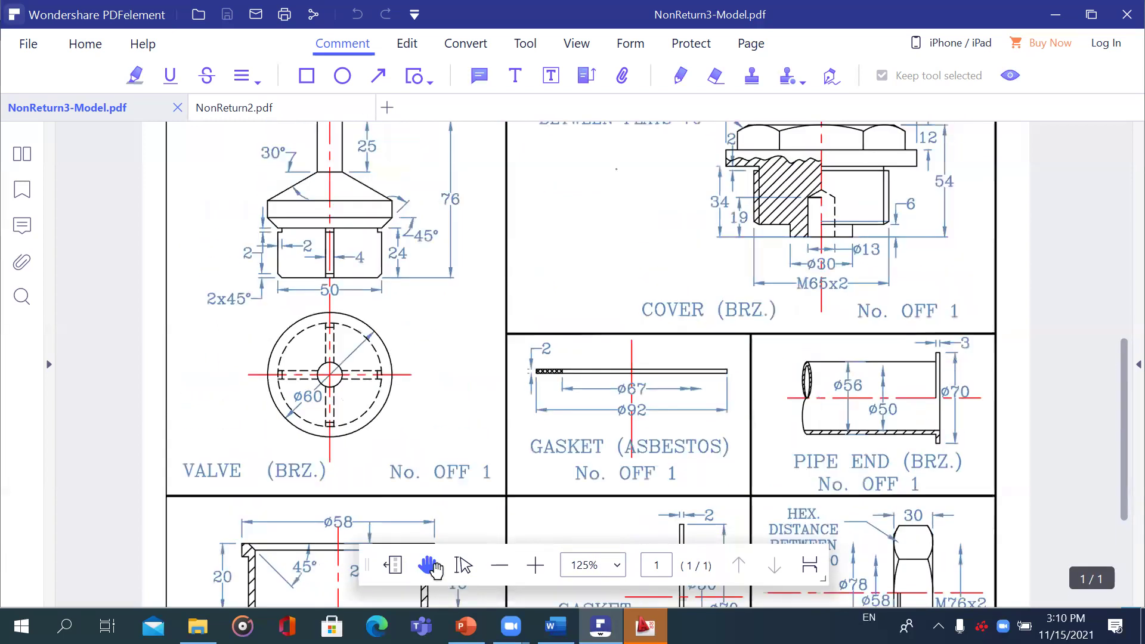
- Zoom the sheet out from 125% to 75% and scroll down to the assembly instructions
left_click(500, 565)
left_click(499, 565)
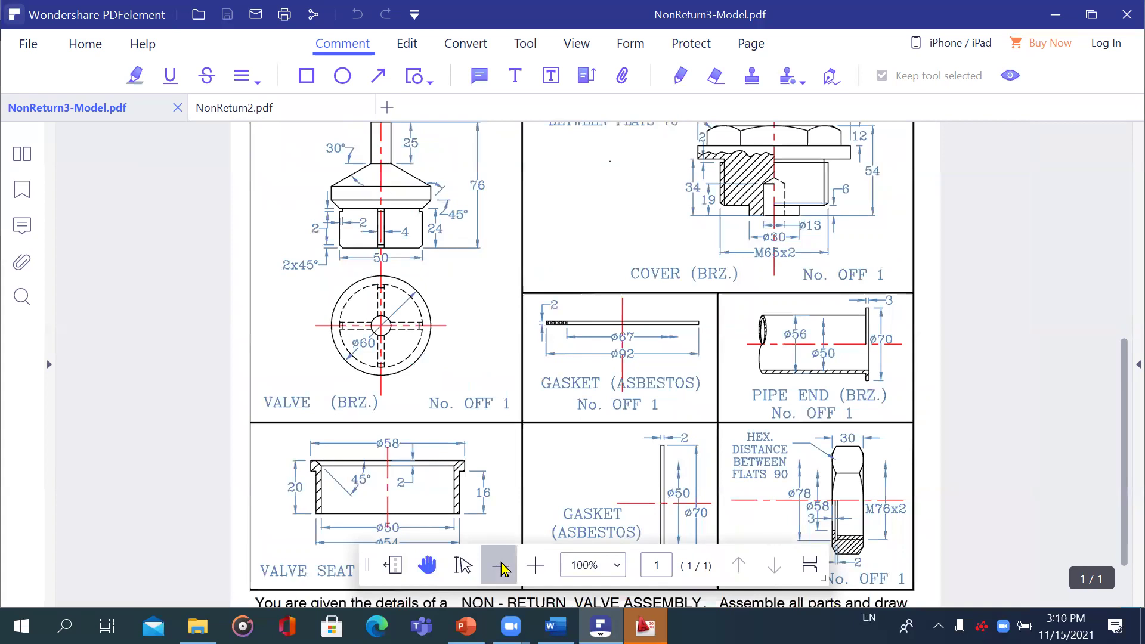
left_click_drag(1121, 357, 1088, 192)
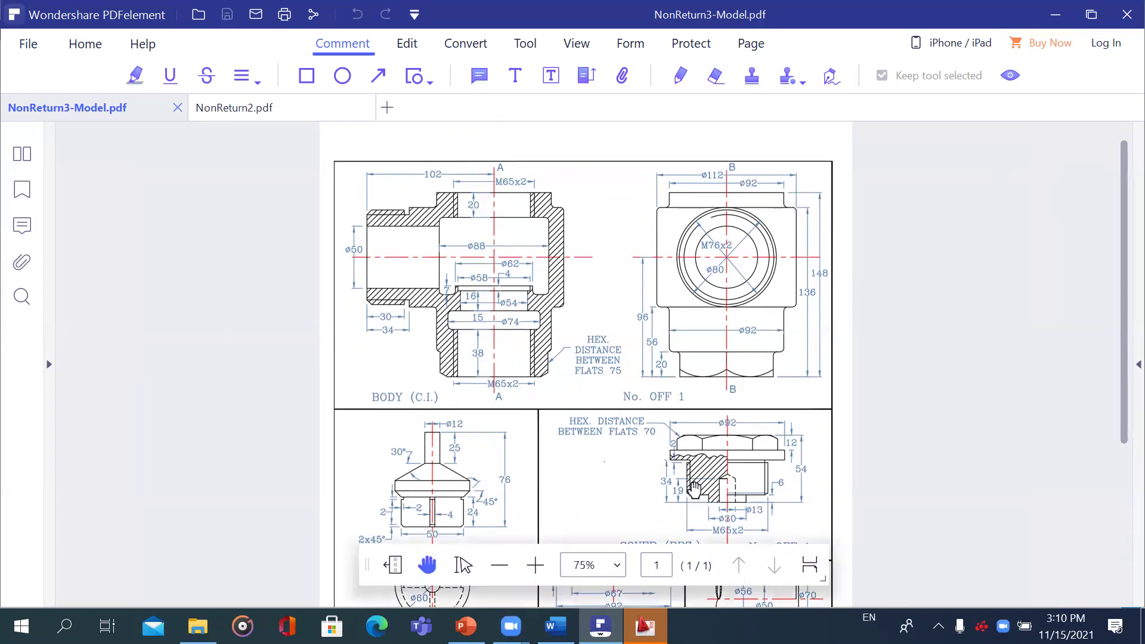
scroll(694, 489, "down", 3)
scroll(620, 491, "down", 2)
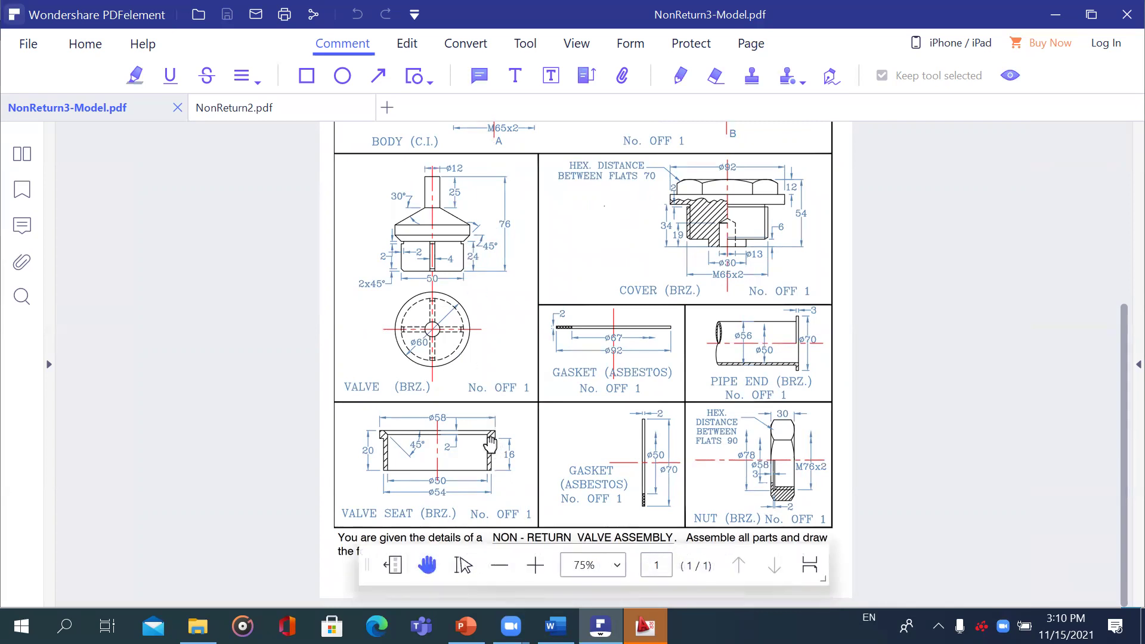
- Zoom back to 100% and scroll over the body and valve details
left_click(525, 559)
scroll(521, 464, "down", 5)
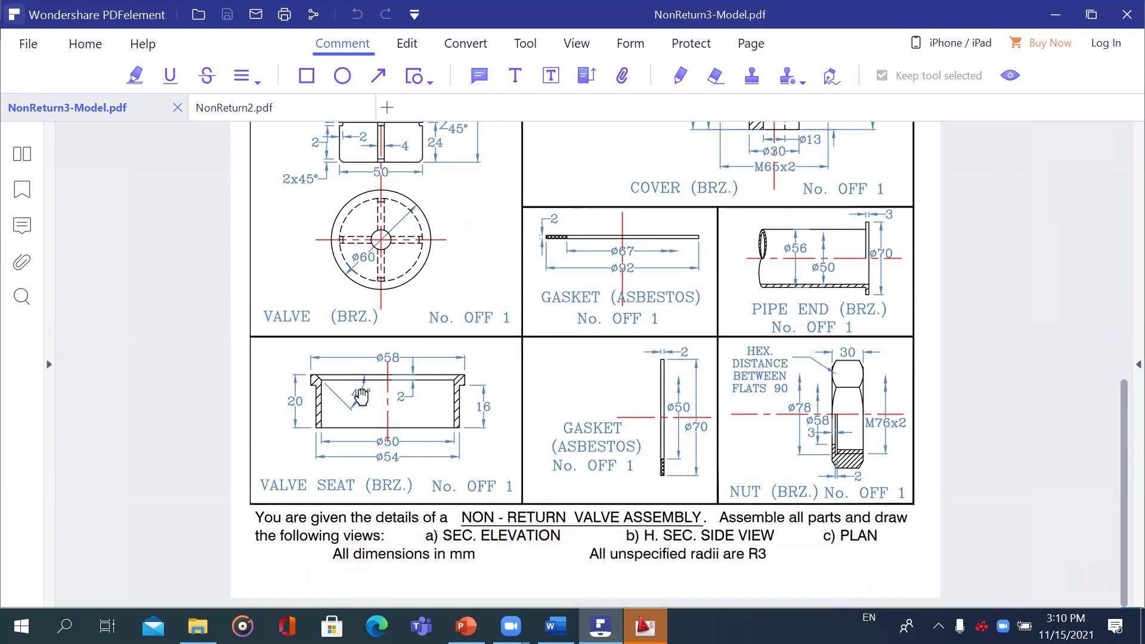
scroll(356, 380, "up", 2)
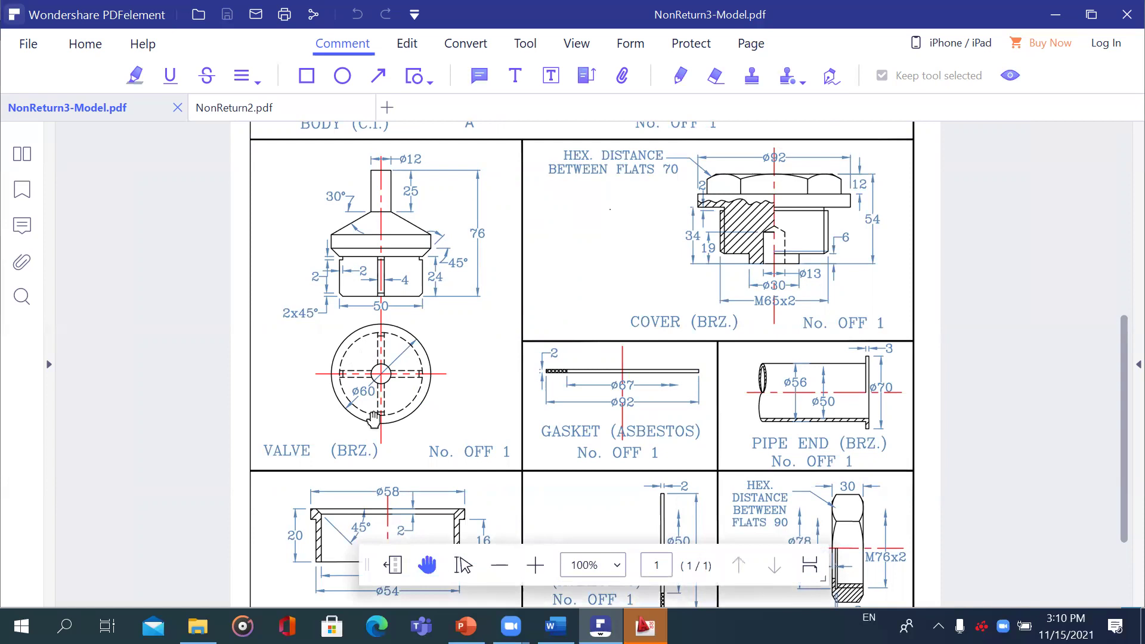
scroll(376, 424, "up", 5)
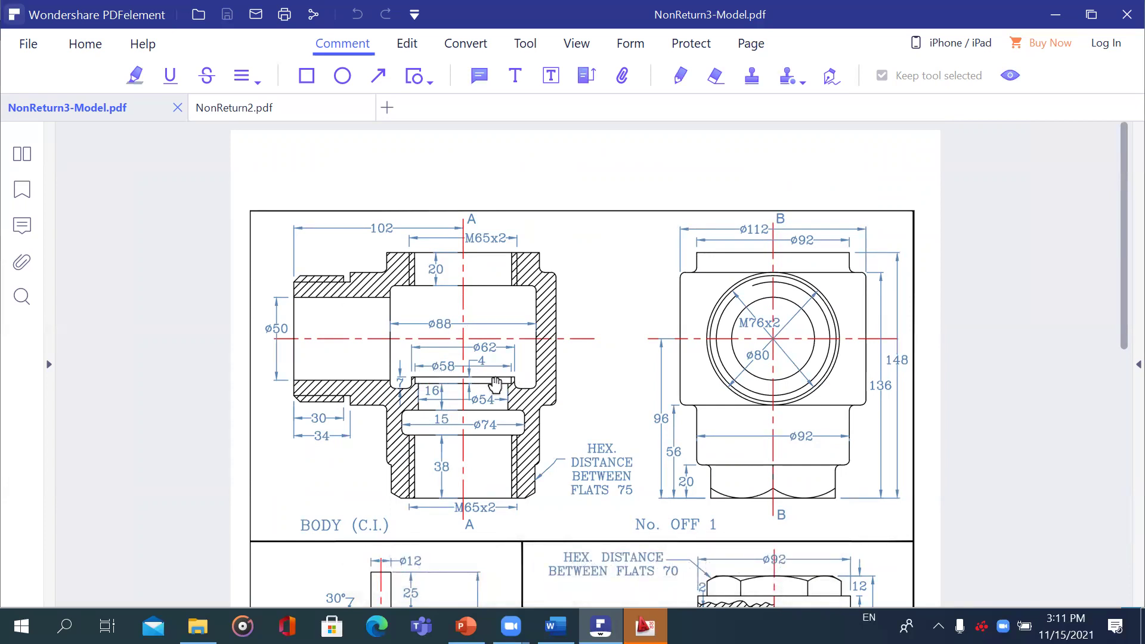
scroll(495, 385, "down", 5)
scroll(494, 388, "down", 5)
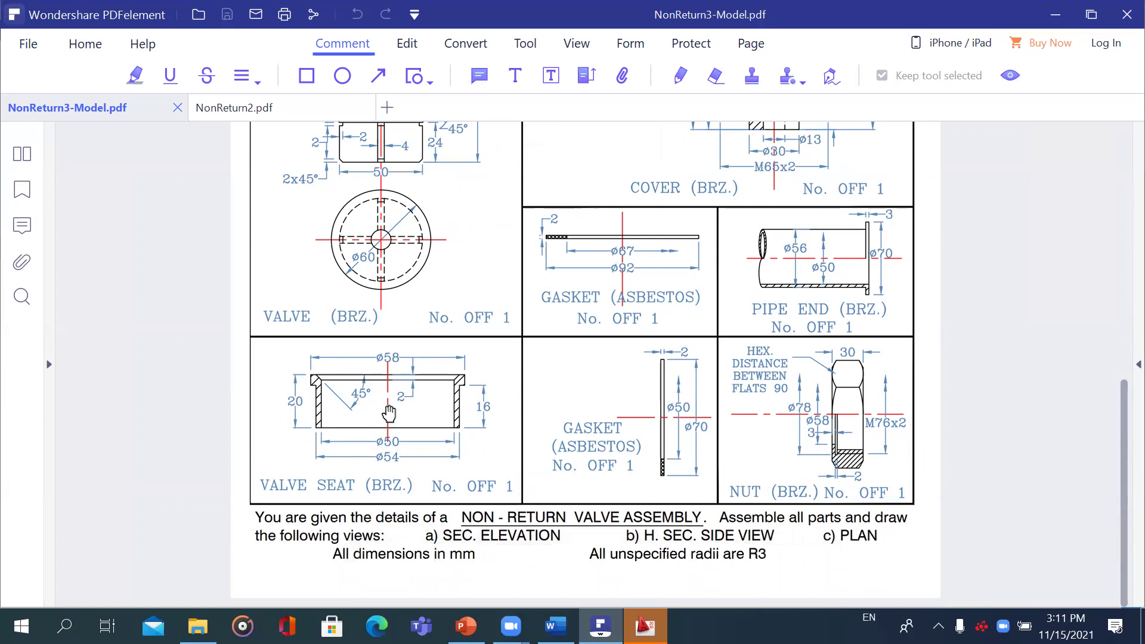
scroll(596, 361, "up", 5)
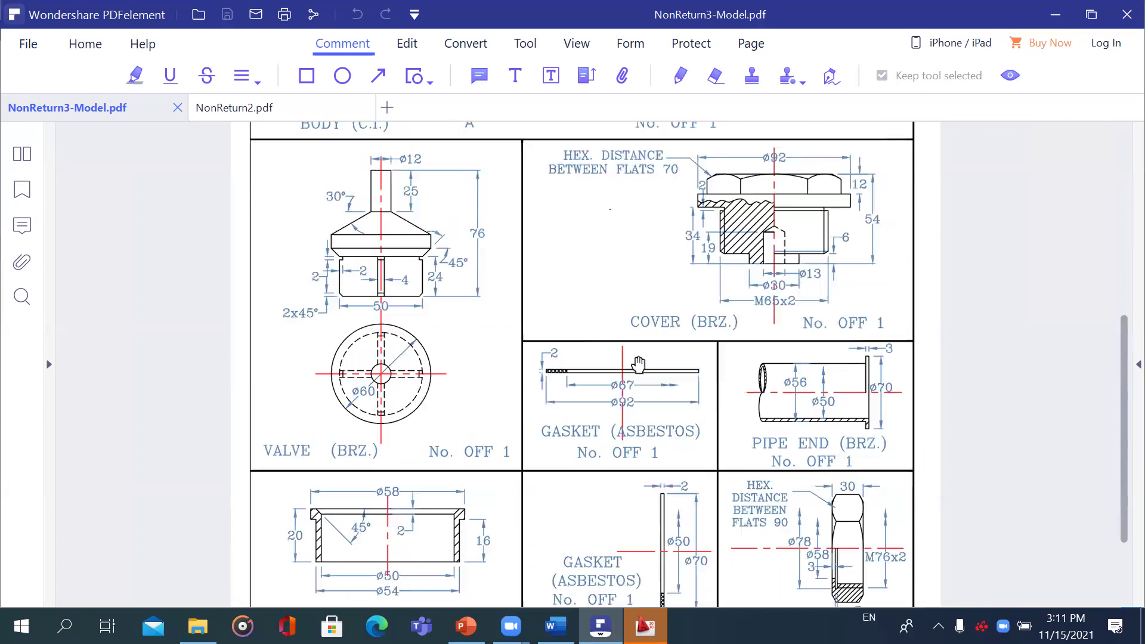
scroll(736, 369, "up", 2)
mouse_move(591, 537)
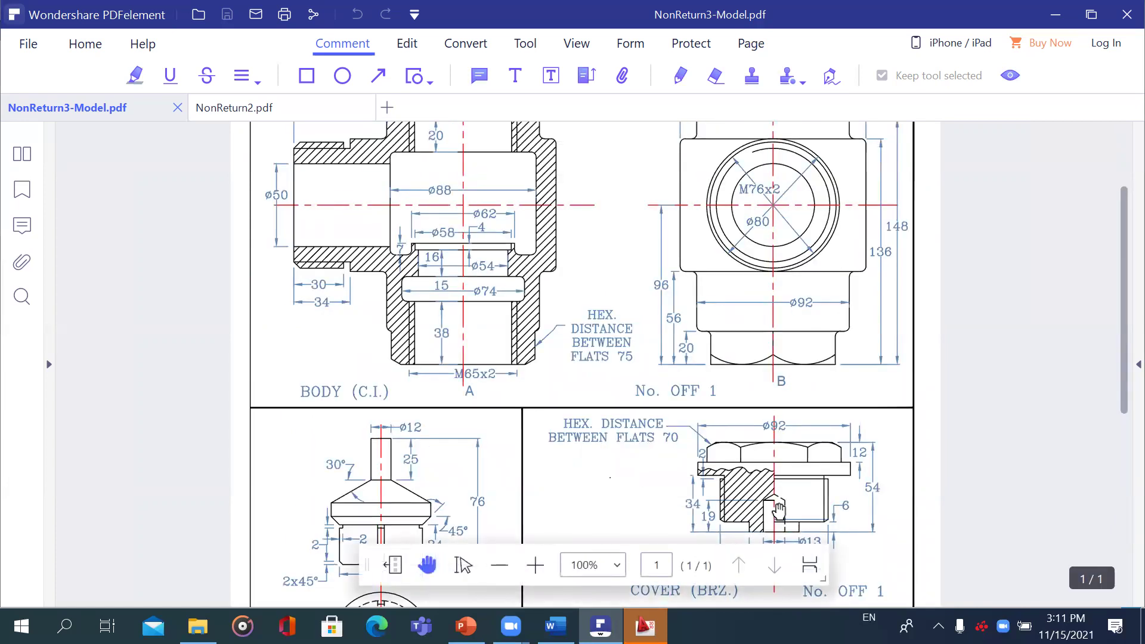
- Scroll on to the COVER (BRZ.) detail: Ø92 head, 70 across flats, M65x2 thread, 54 high
scroll(779, 510, "up", 2)
scroll(797, 513, "down", 1)
scroll(734, 476, "up", 1)
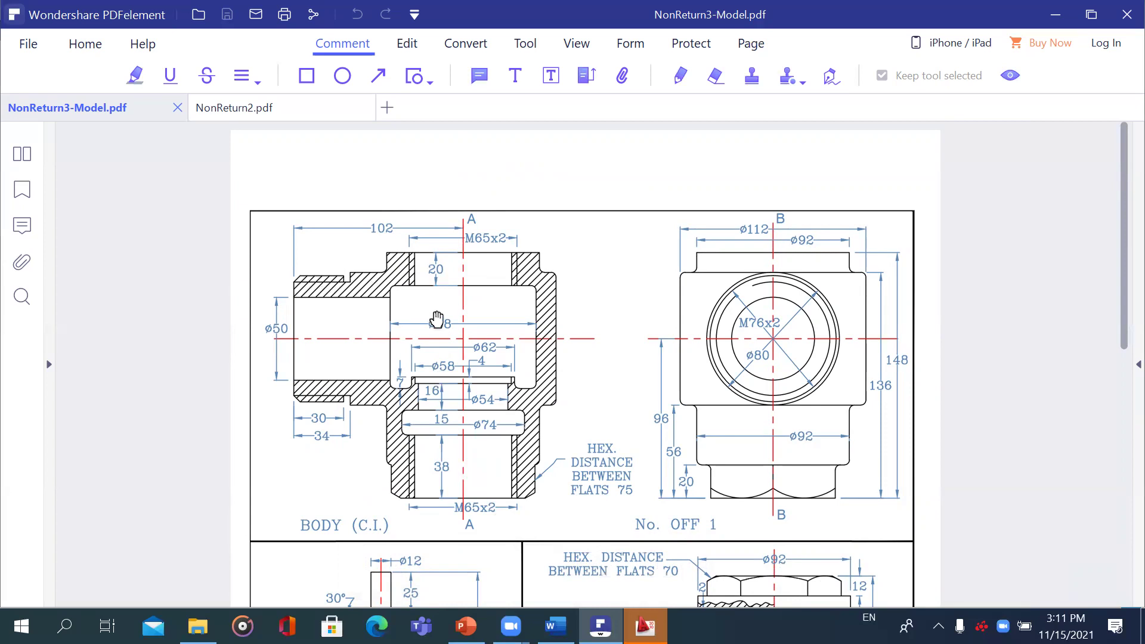
scroll(775, 516, "down", 5)
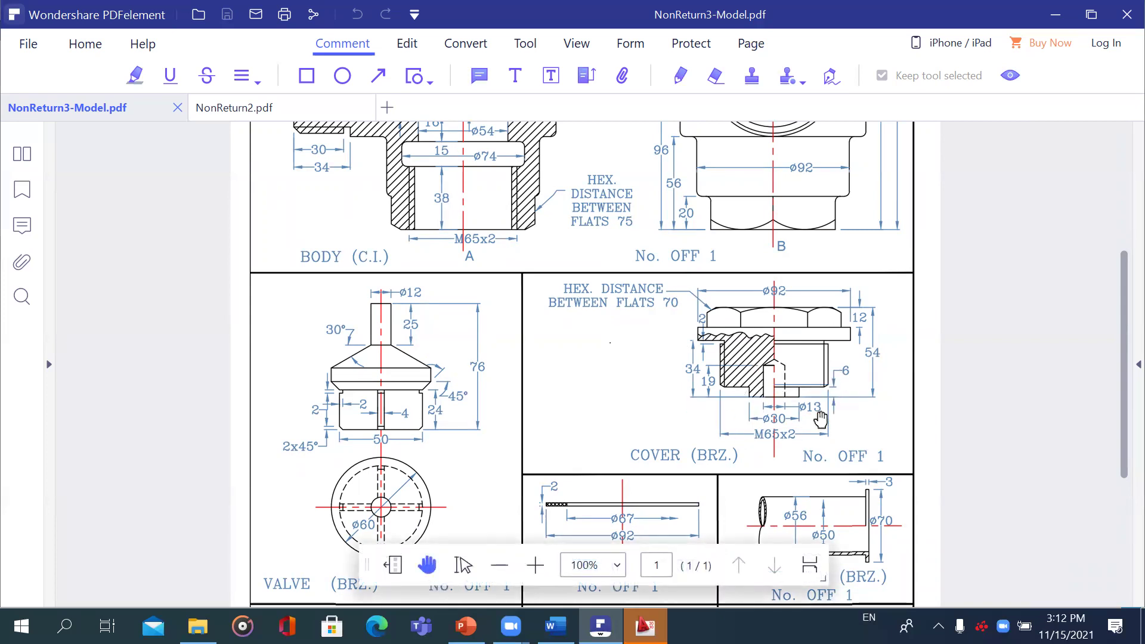
scroll(814, 411, "up", 5)
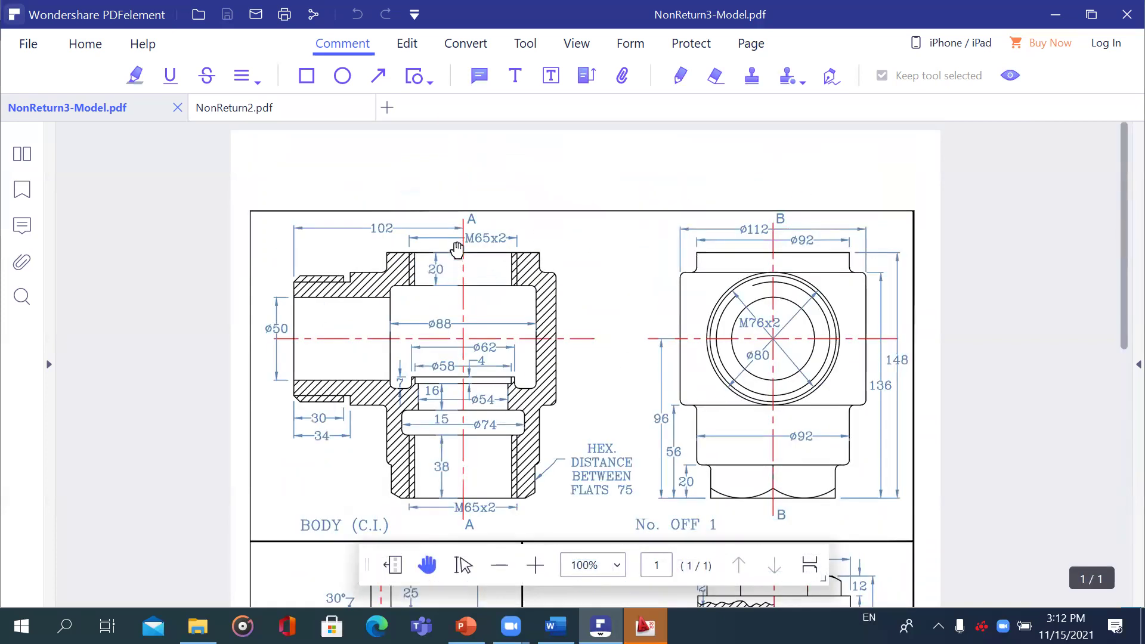
scroll(596, 331, "down", 5)
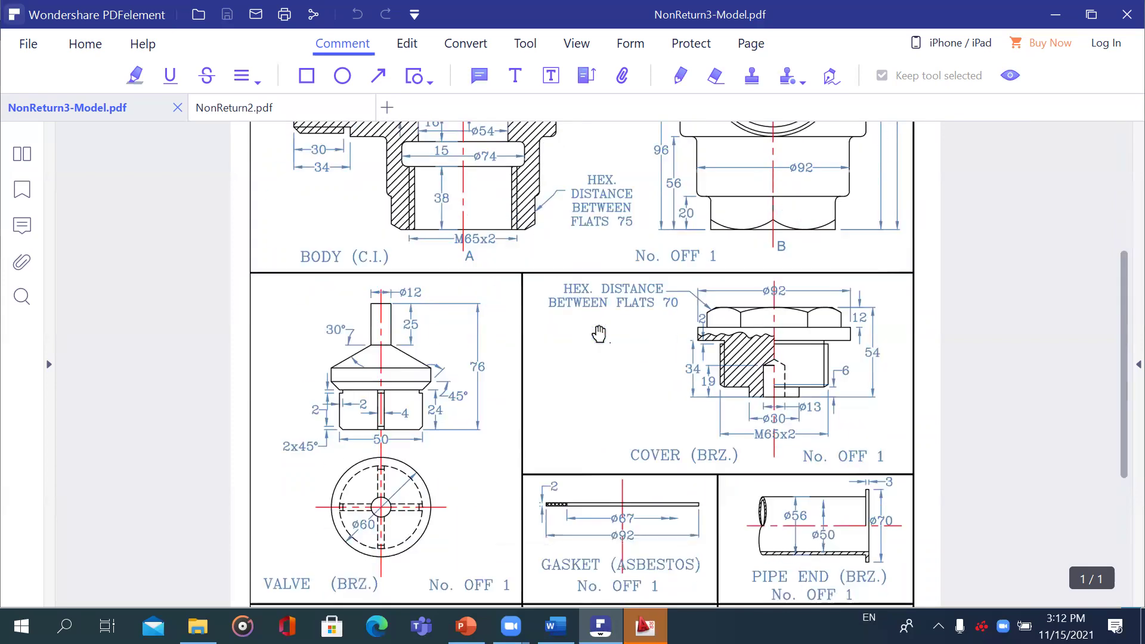
scroll(599, 334, "down", 3)
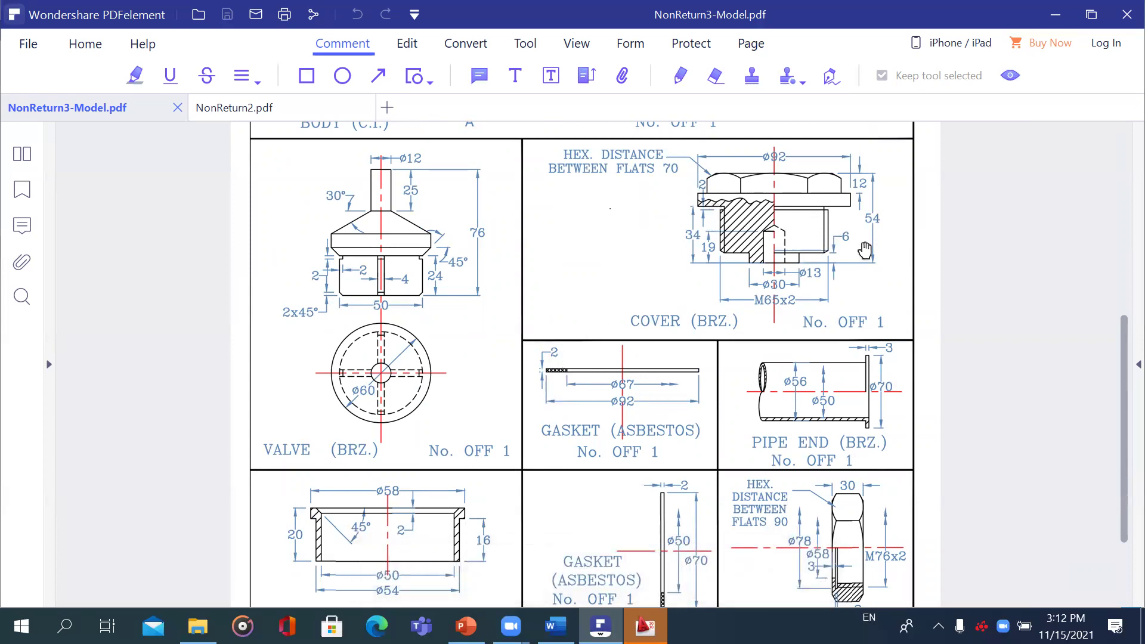
- Scroll down and back up to the BODY (C.I.) section with Ø88 bore and hex 75 across flats
scroll(883, 328, "down", 3)
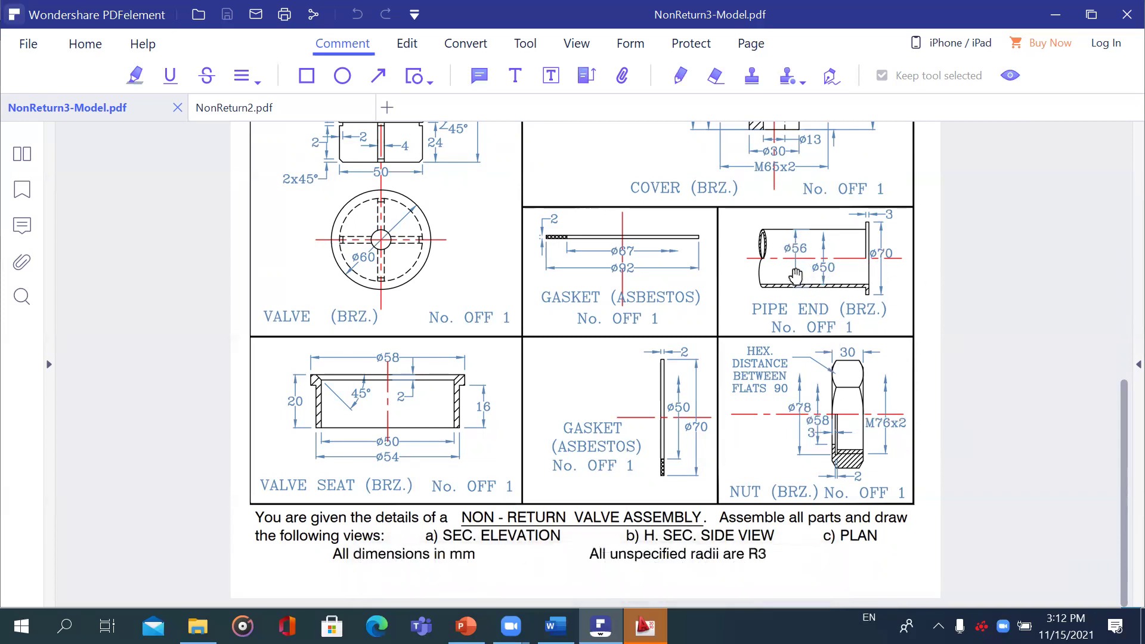
scroll(625, 356, "up", 5)
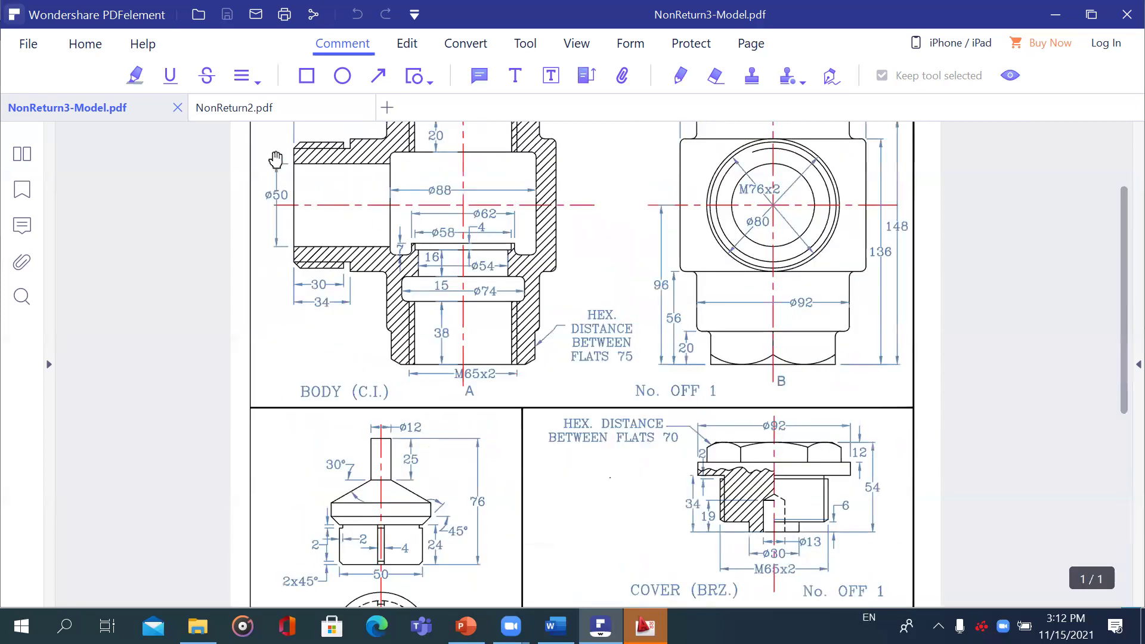
- Close the Drawing Recovery notice and bring up the 3DNonReturnSEC1.dwg sectioned valve model
left_click(645, 626)
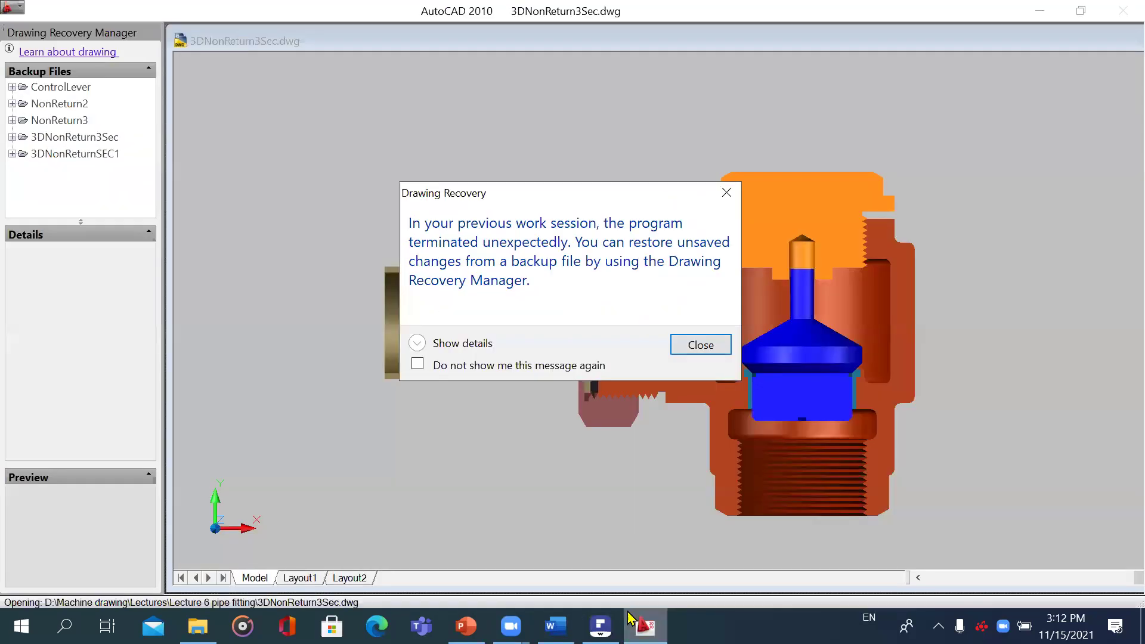
left_click(726, 193)
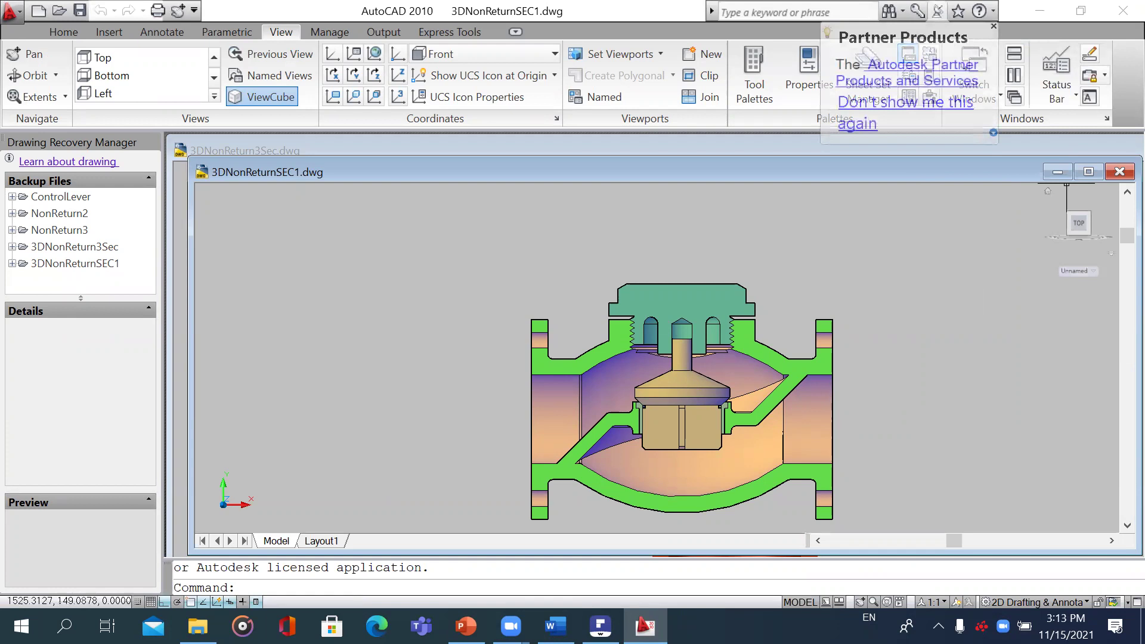
- Switch to 3DNonReturn3Sec and zoom onto the blue valve plug, then zoom back out to the whole assembly
left_click(1057, 172)
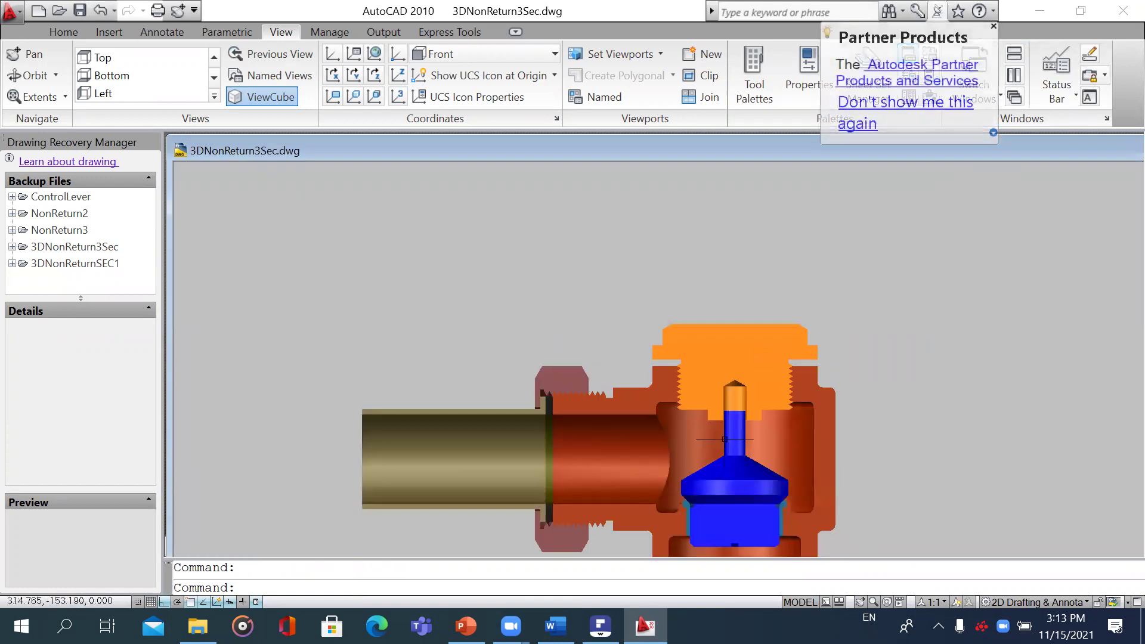
left_click_drag(700, 304, 669, 142)
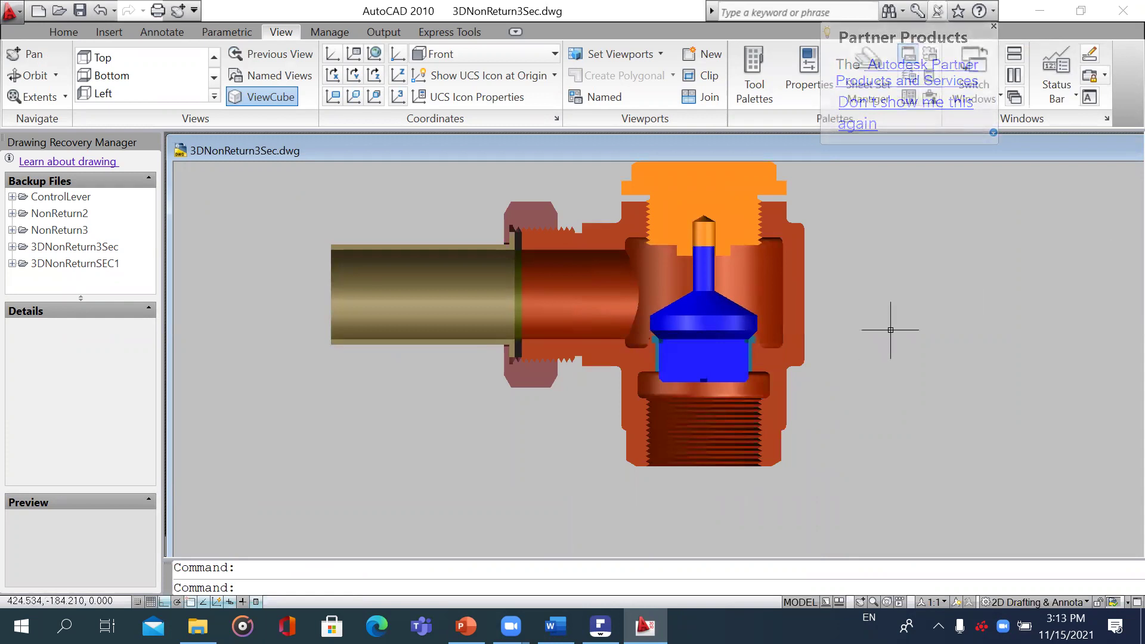
scroll(707, 339, "up", 5)
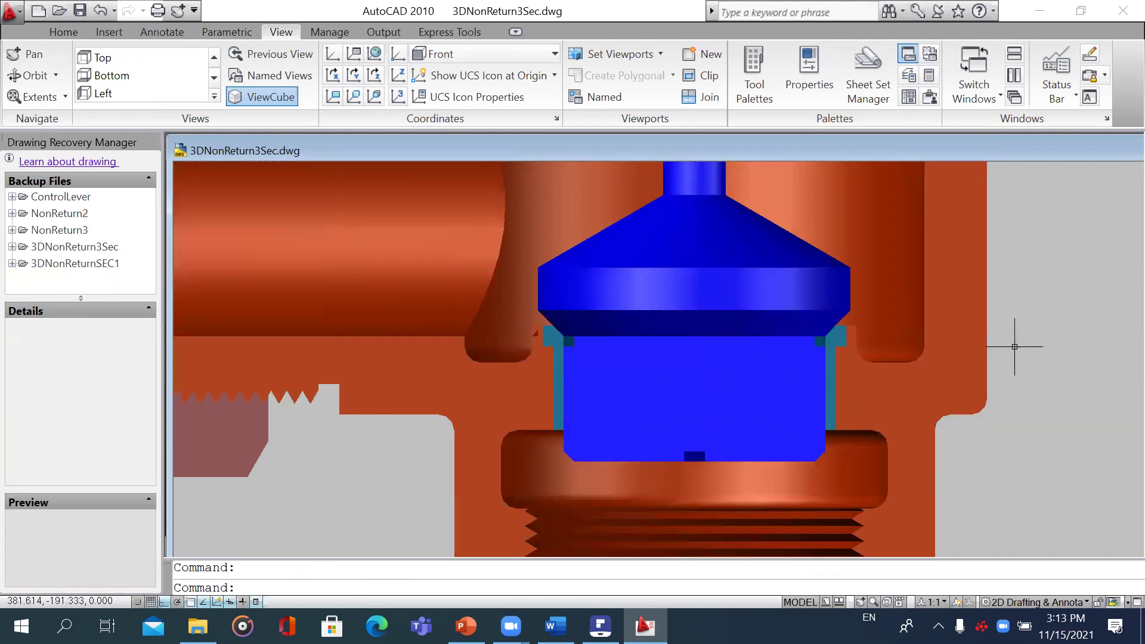
scroll(1016, 348, "down", 3)
scroll(1018, 350, "down", 2)
scroll(1020, 352, "down", 1)
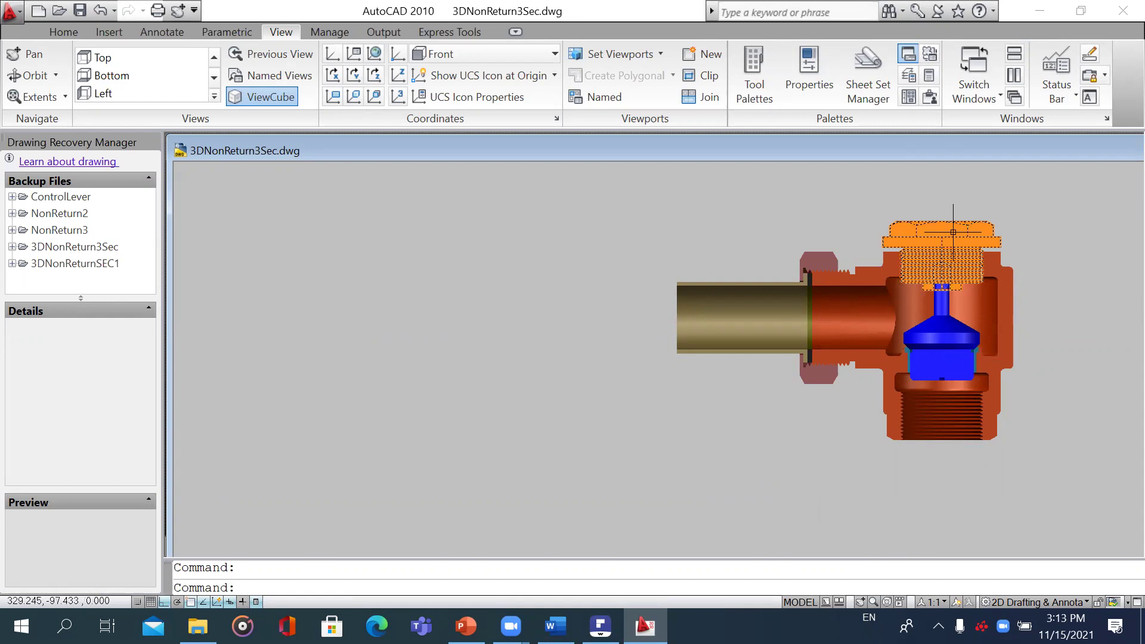
- Zoom to the pipe/nut junction and select the pipe and hex nut solids
scroll(811, 306, "up", 3)
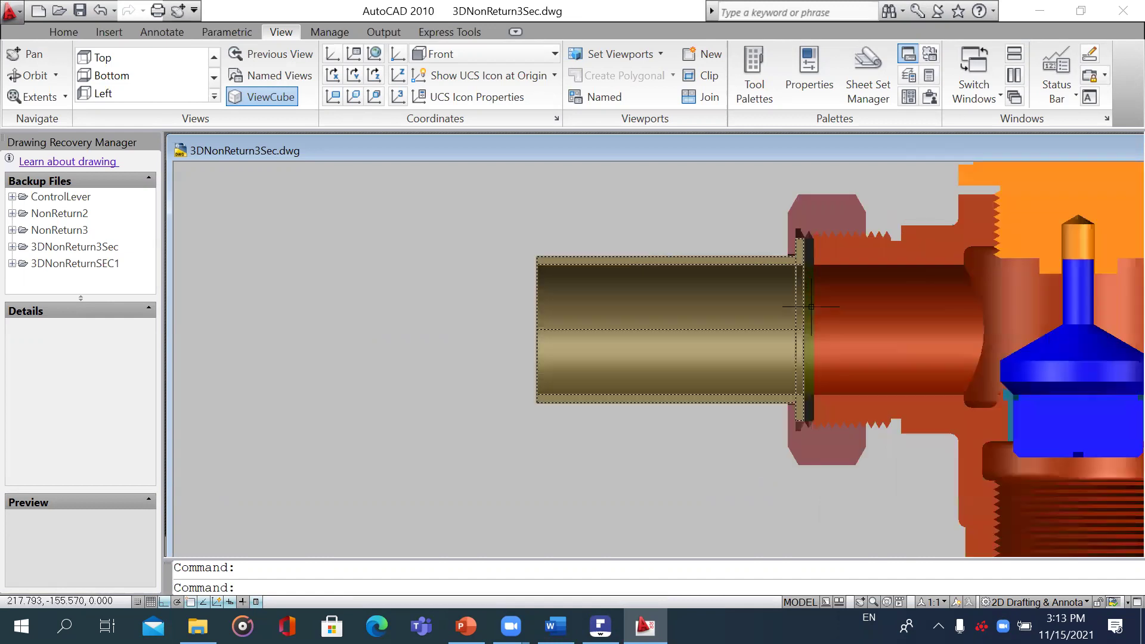
scroll(811, 306, "up", 1)
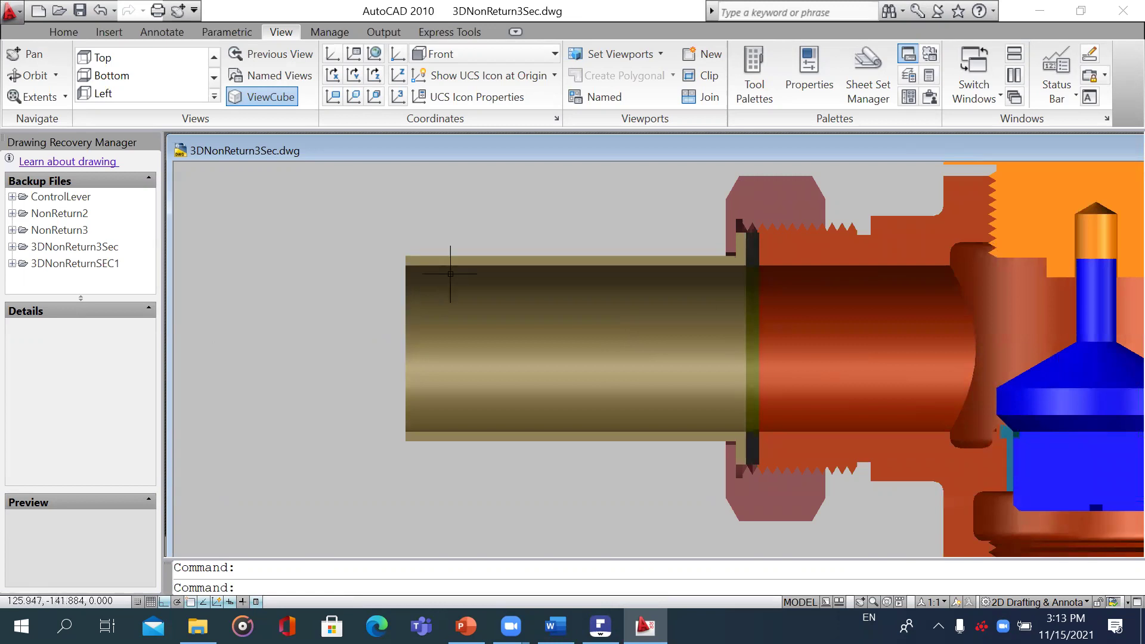
left_click(678, 270)
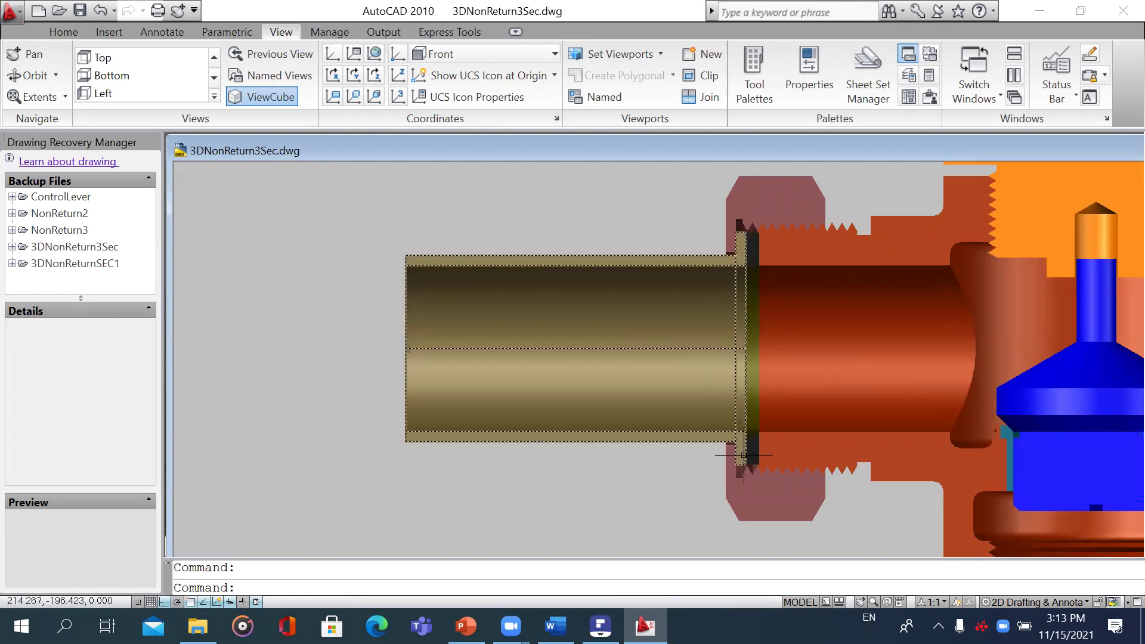
left_click(738, 227)
- Reframe the section slightly and select the valve body solid
scroll(751, 245, "up", 2)
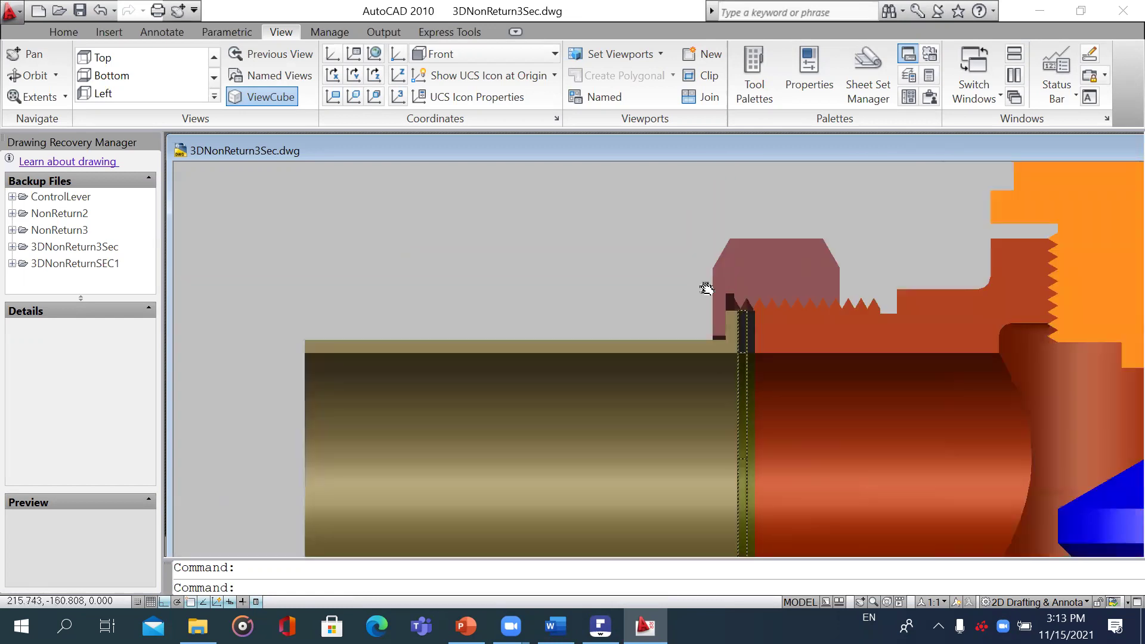
scroll(745, 268, "down", 4)
scroll(708, 376, "up", 5)
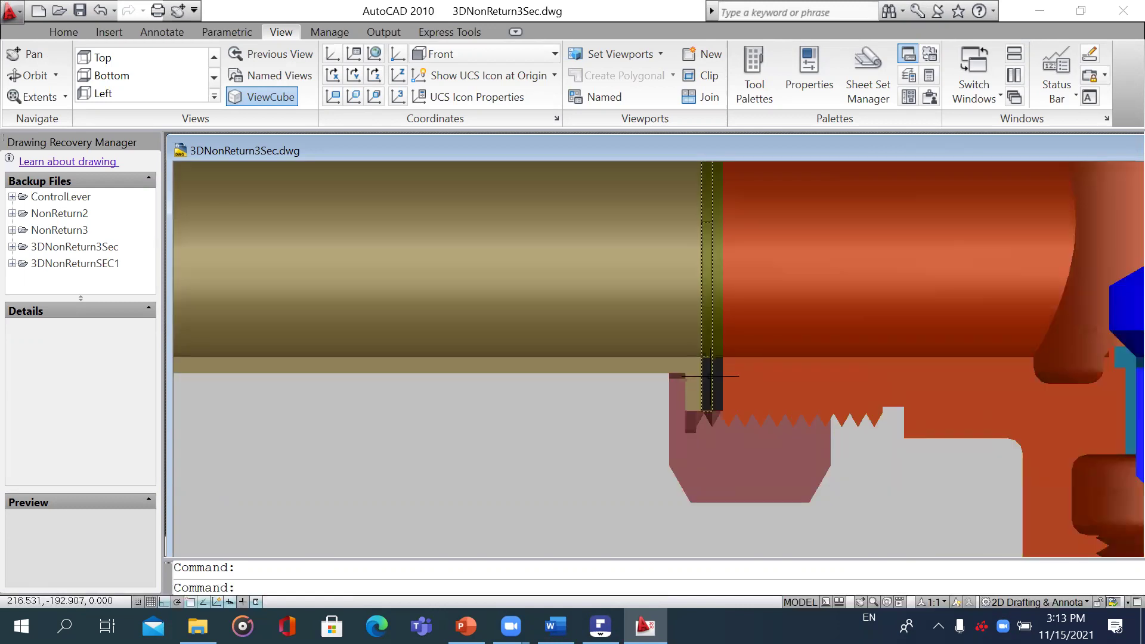
scroll(700, 324, "down", 5)
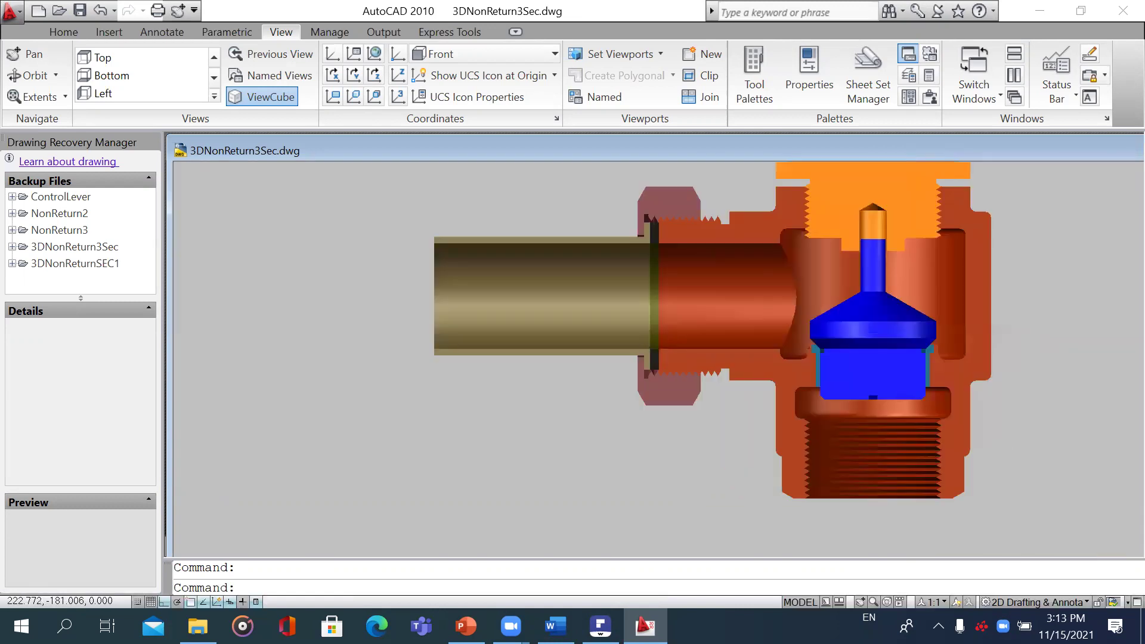
left_click_drag(688, 287, 675, 299)
scroll(674, 299, "up", 2)
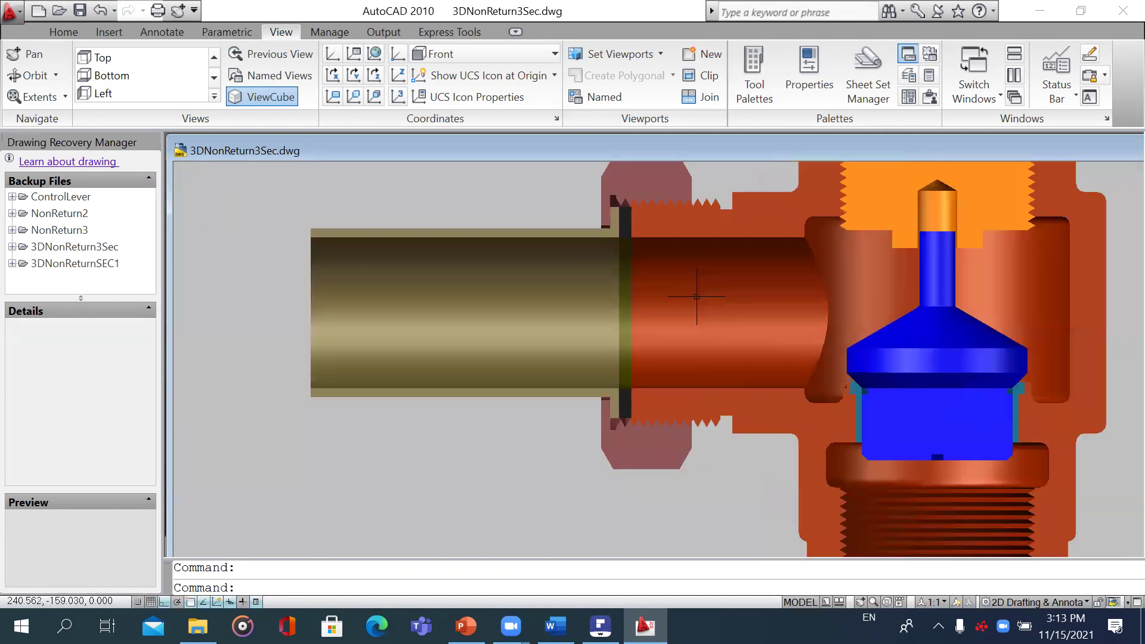
left_click(696, 296)
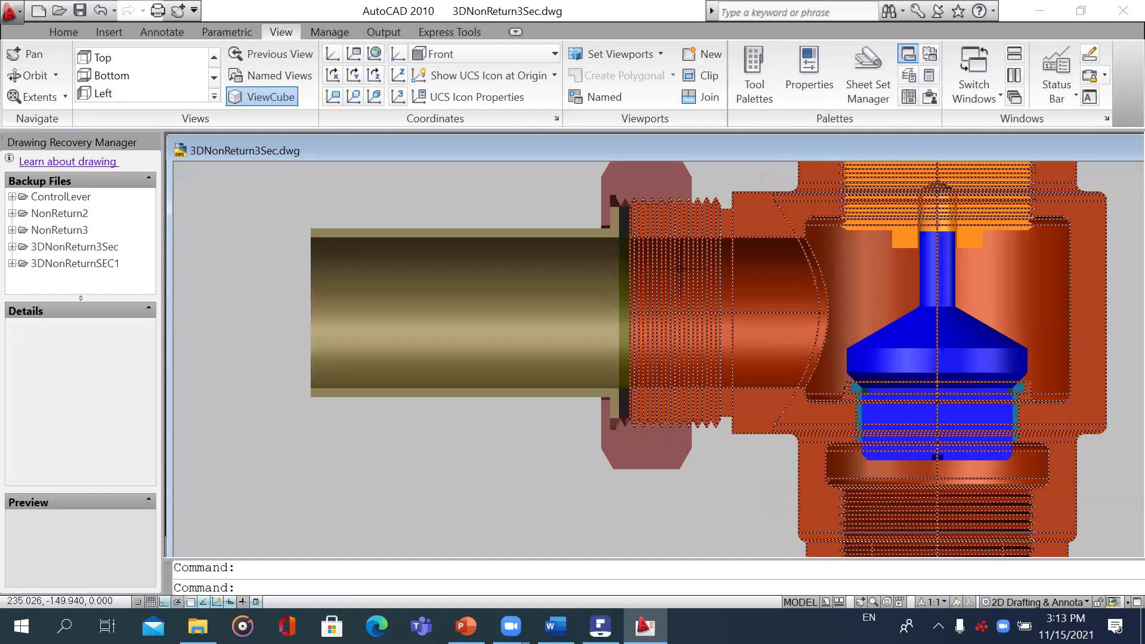
- Clear the selection and pick the valve body where the hex nut threads on
key("Escape")
left_click(640, 209)
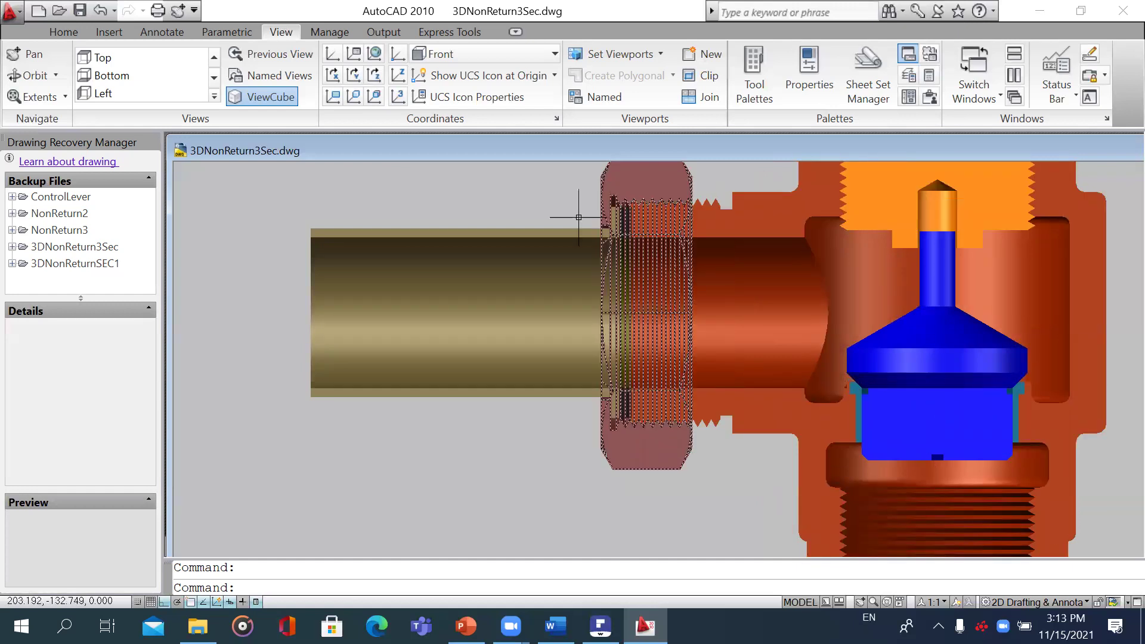
key("Delete")
left_click(530, 230)
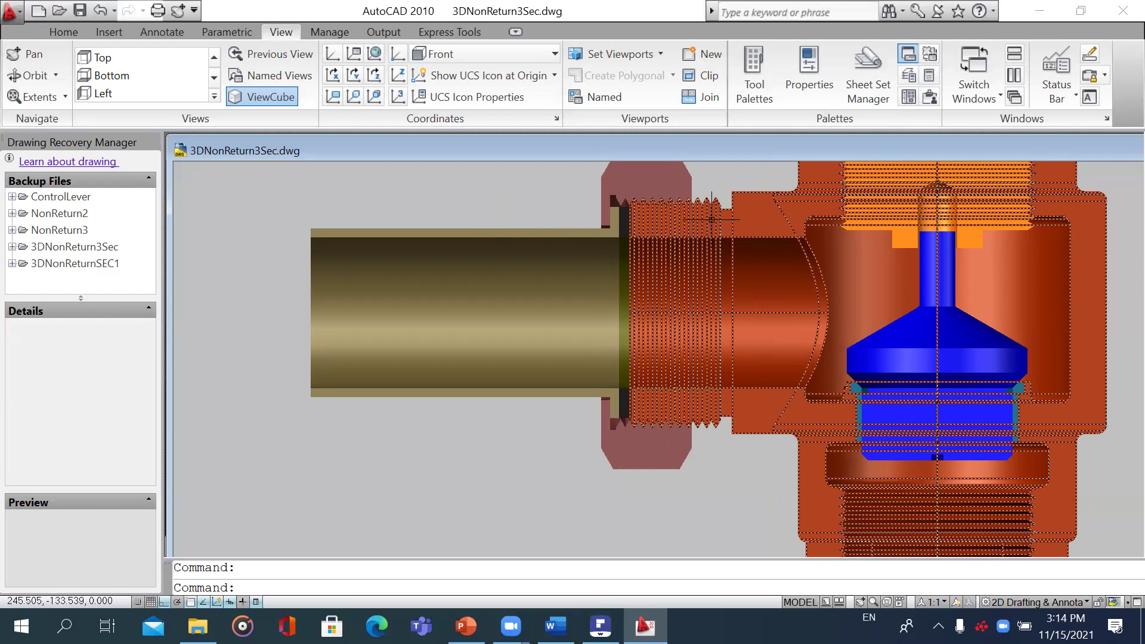
- Zoom into the nut-to-body threads and back out, then switch to Word
scroll(671, 168, "up", 3)
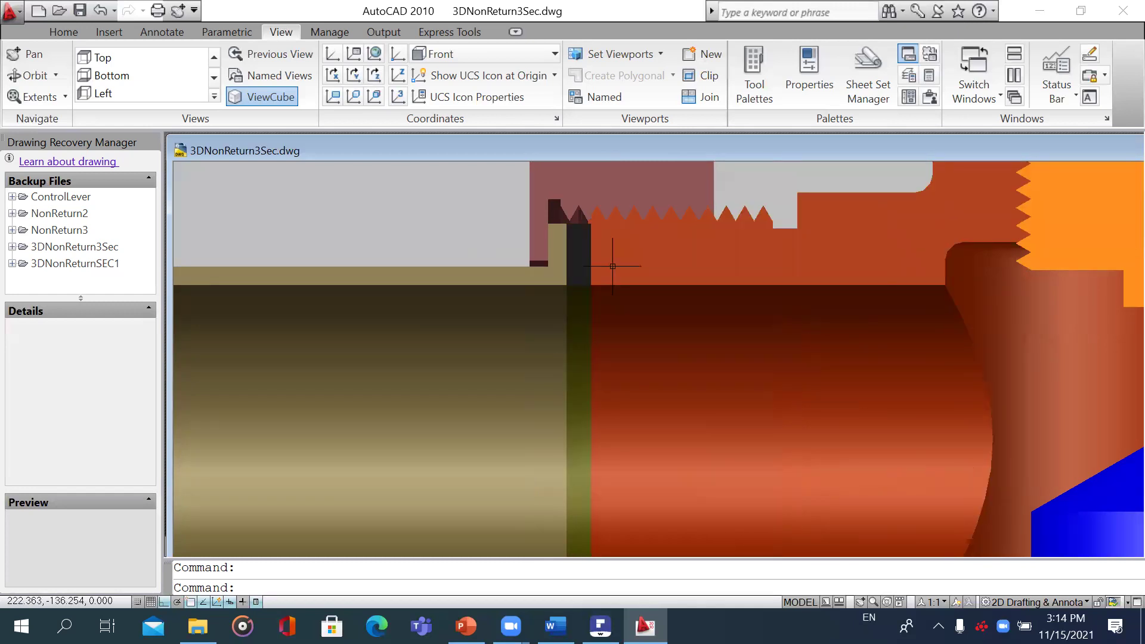
scroll(540, 249, "up", 3)
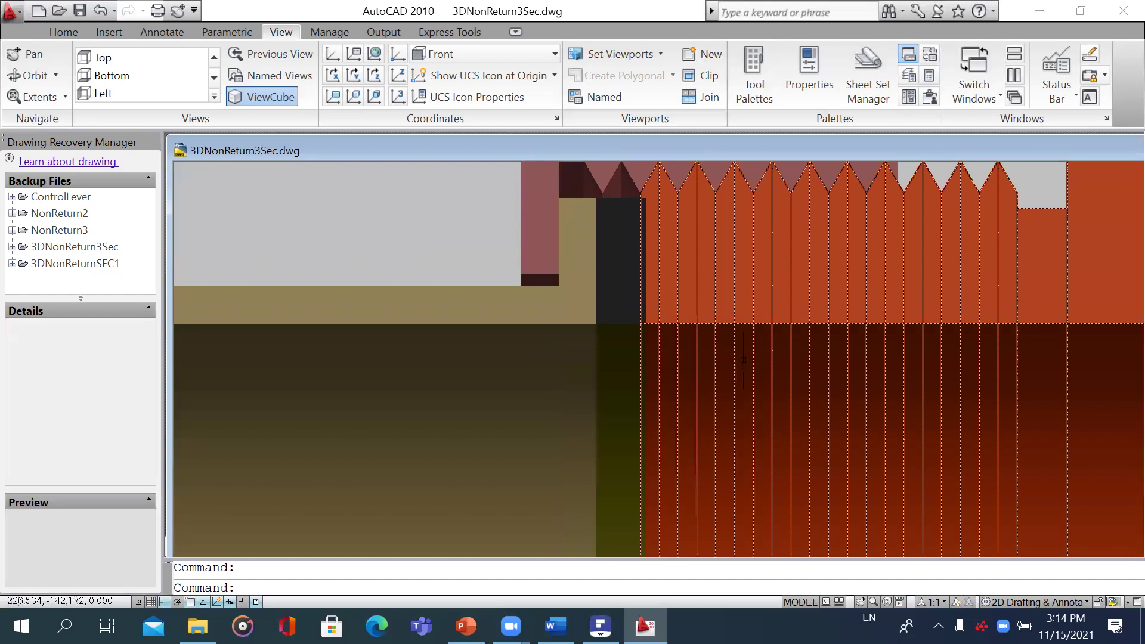
scroll(743, 359, "down", 2)
scroll(904, 388, "down", 3)
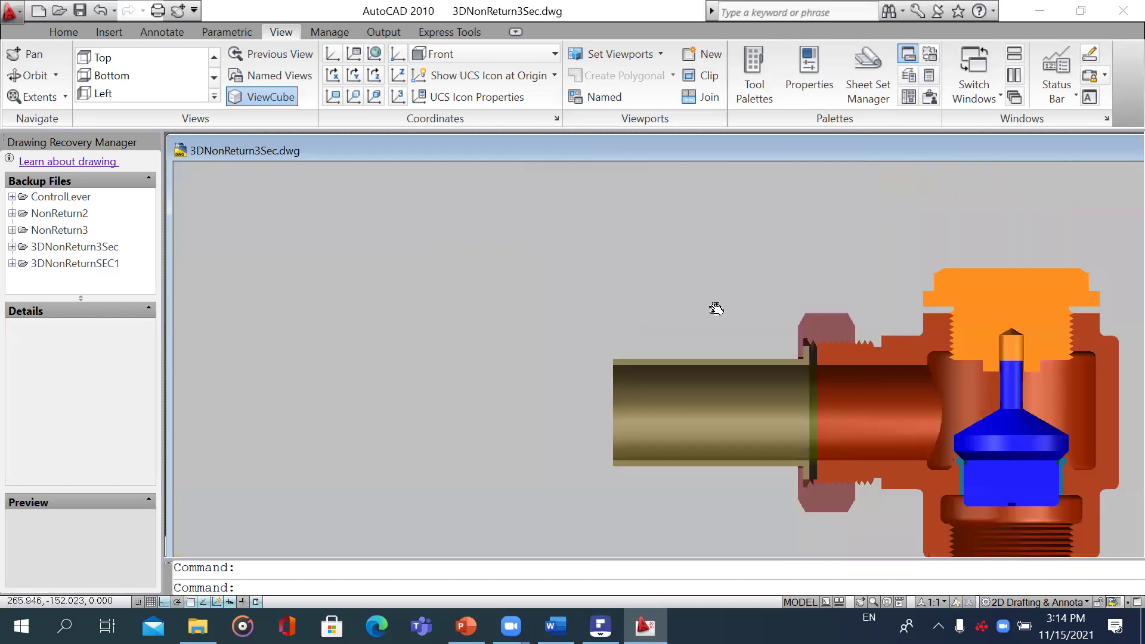
scroll(716, 309, "down", 2)
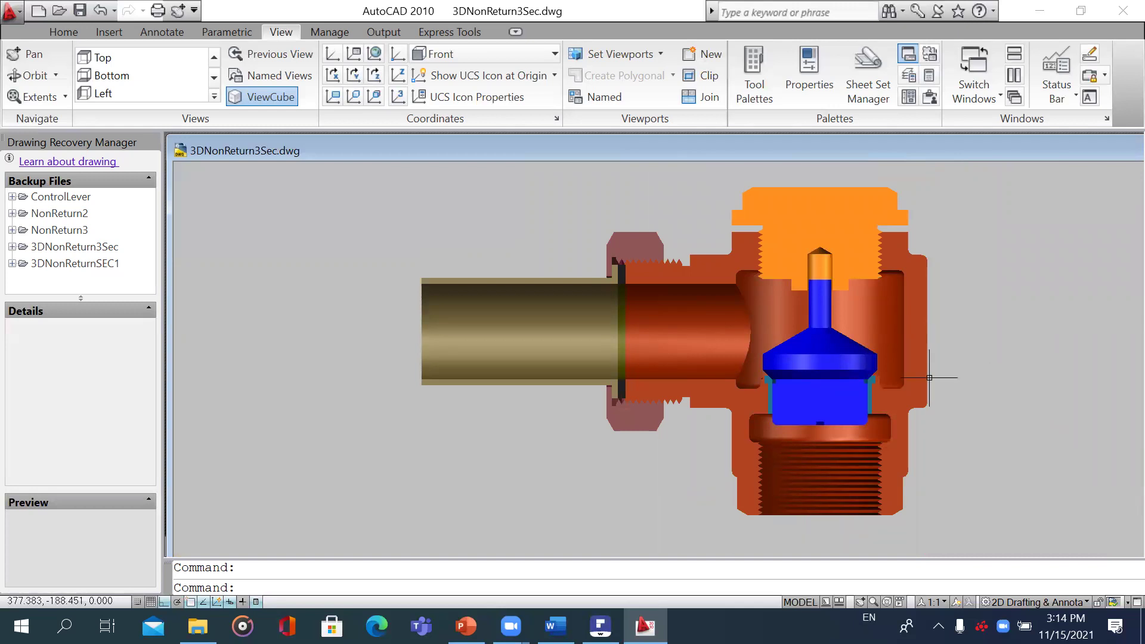
key("alt+Tab")
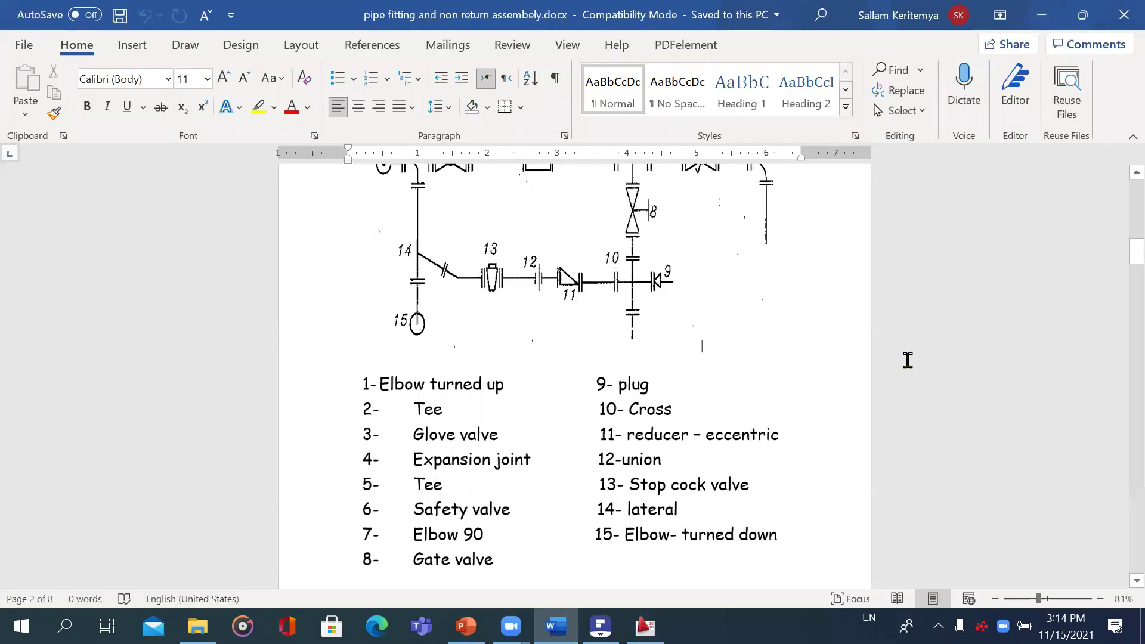
- Scroll Word to the non-return valve drawings on page 8, then return to AutoCAD
scroll(908, 360, "down", 10)
scroll(907, 360, "down", 5)
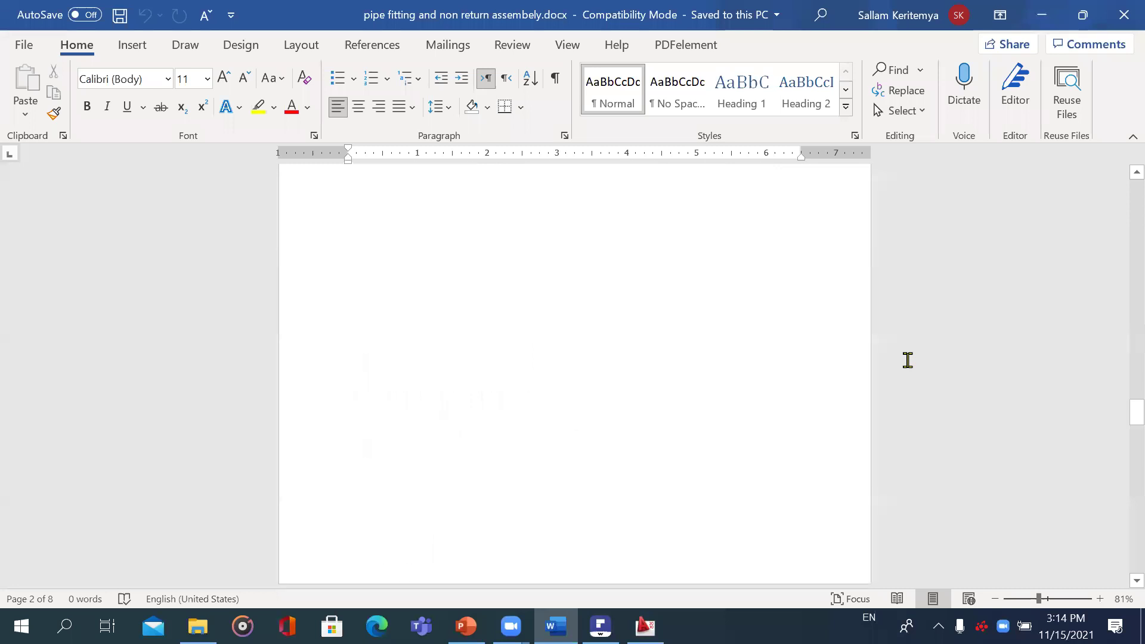
scroll(907, 360, "down", 5)
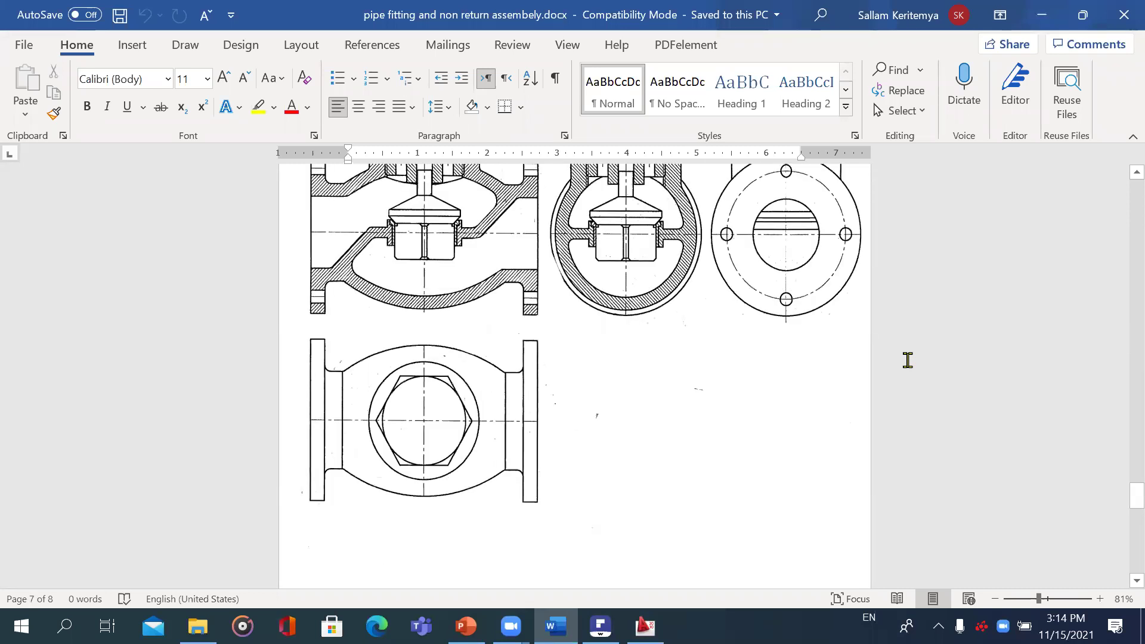
scroll(907, 360, "down", 5)
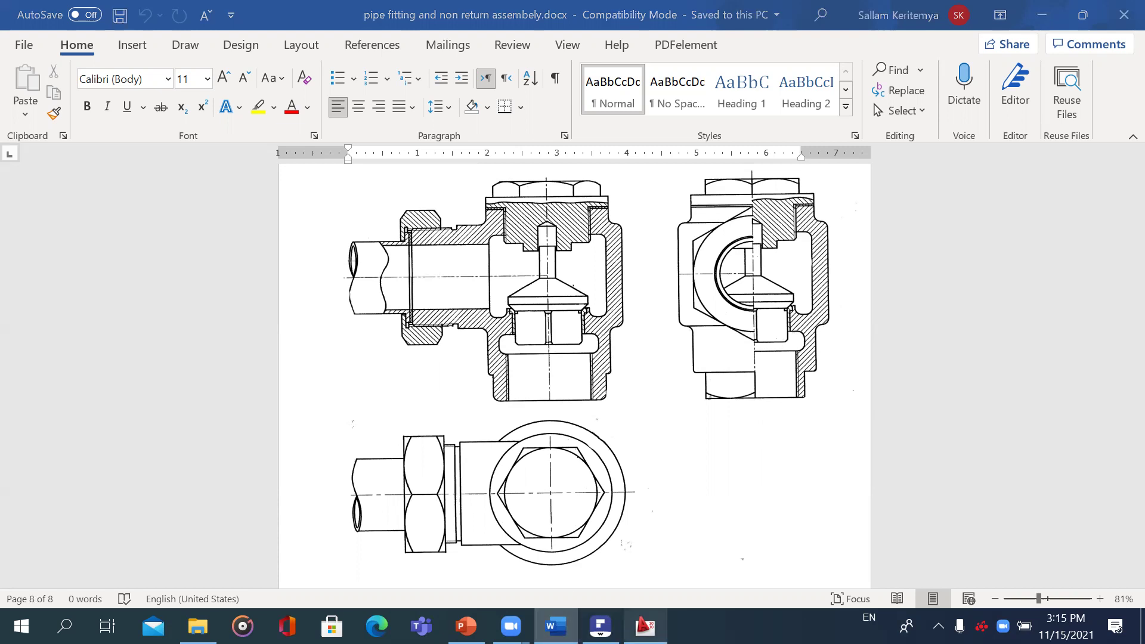
left_click(645, 626)
- Use free then constrained orbit with a pan to tilt the valve so its pipe extends right
left_click(55, 75)
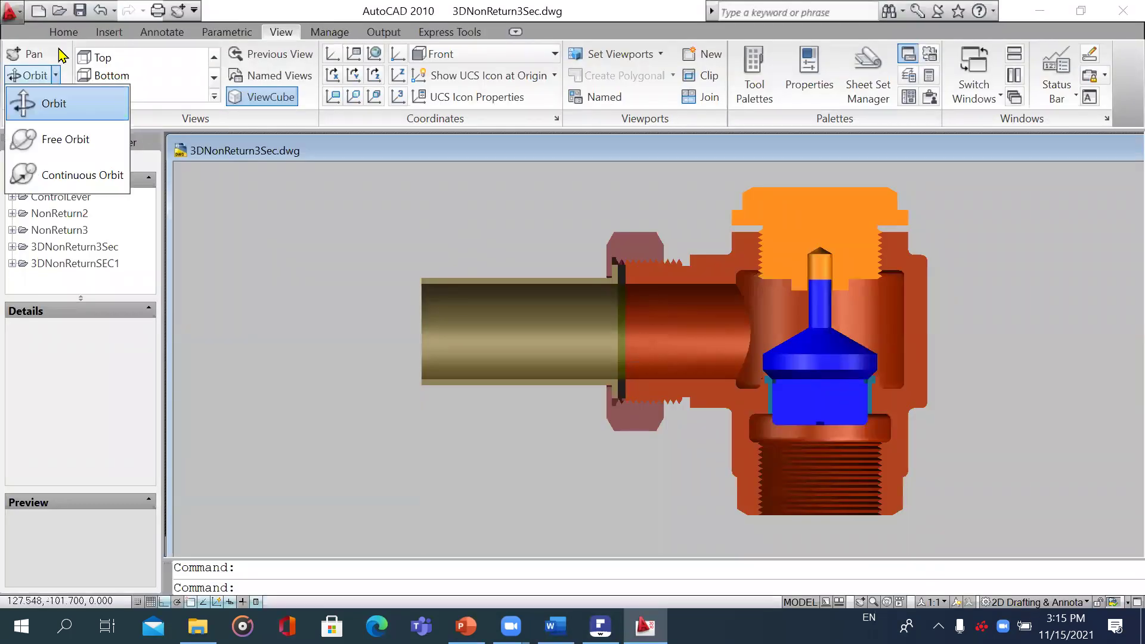
left_click(72, 140)
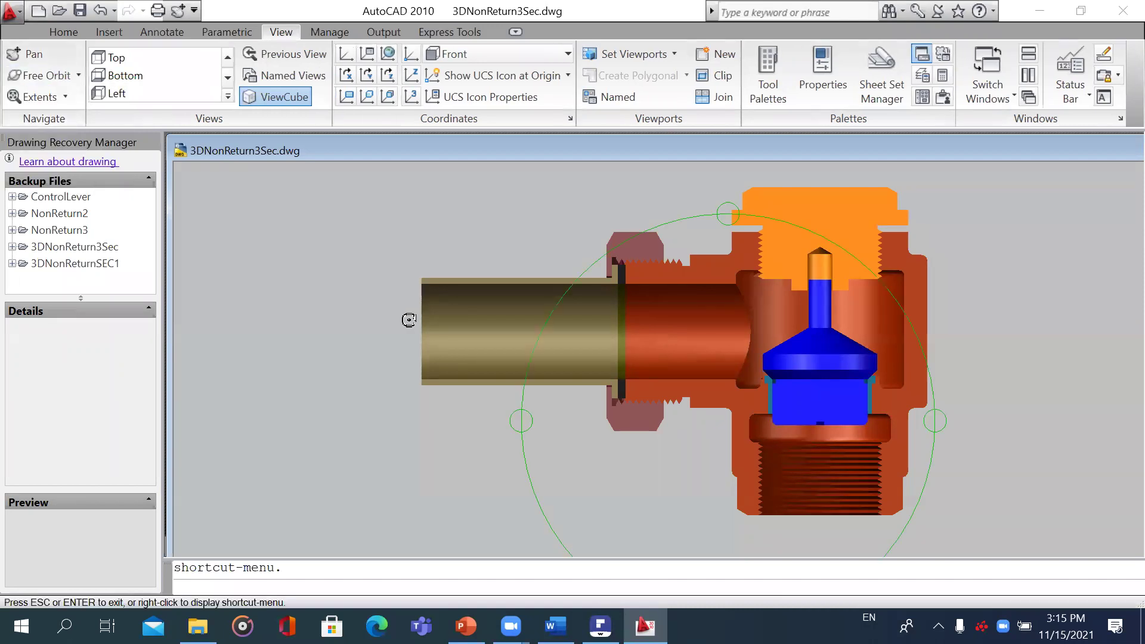
left_click_drag(421, 307, 506, 316)
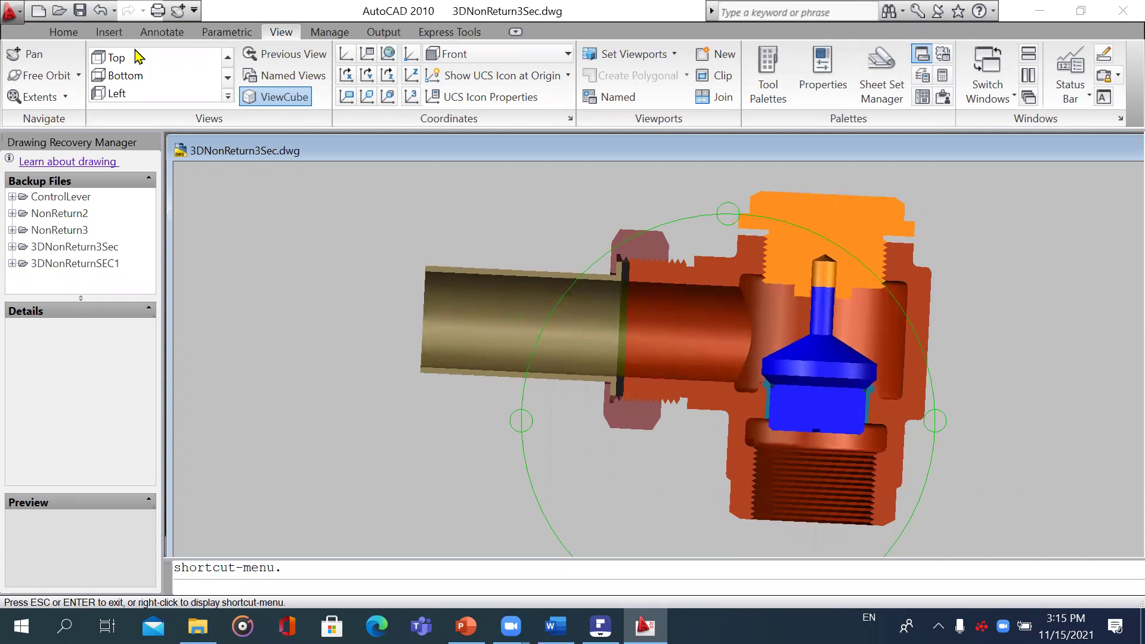
left_click(78, 75)
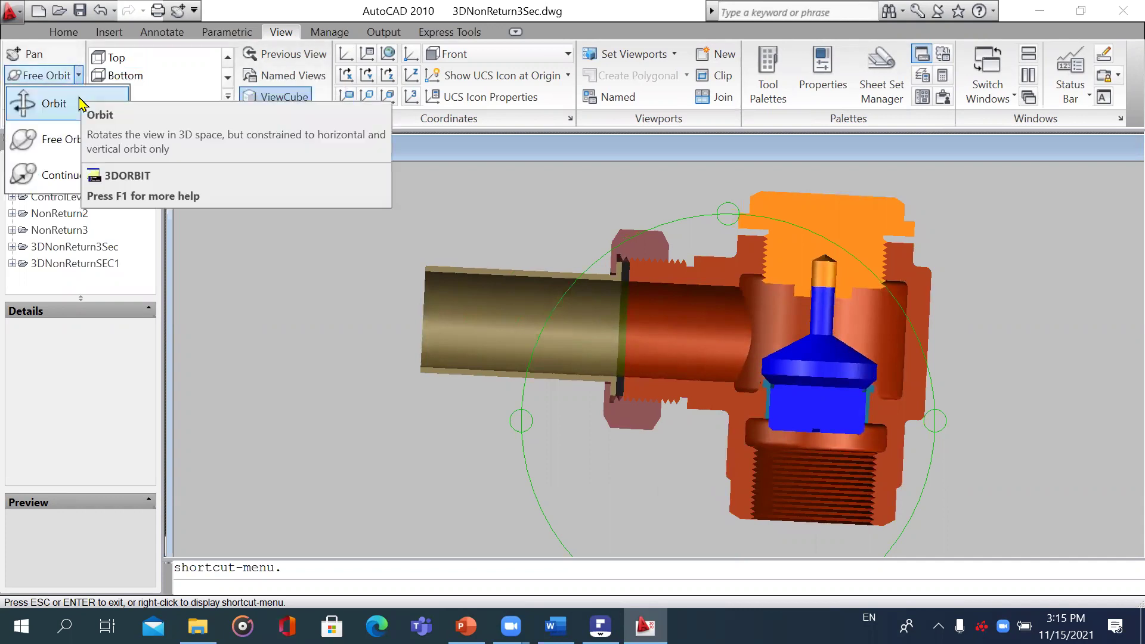
left_click(83, 112)
mouse_move(338, 299)
left_mouse_down()
mouse_move(419, 314)
mouse_move(557, 302)
left_mouse_up()
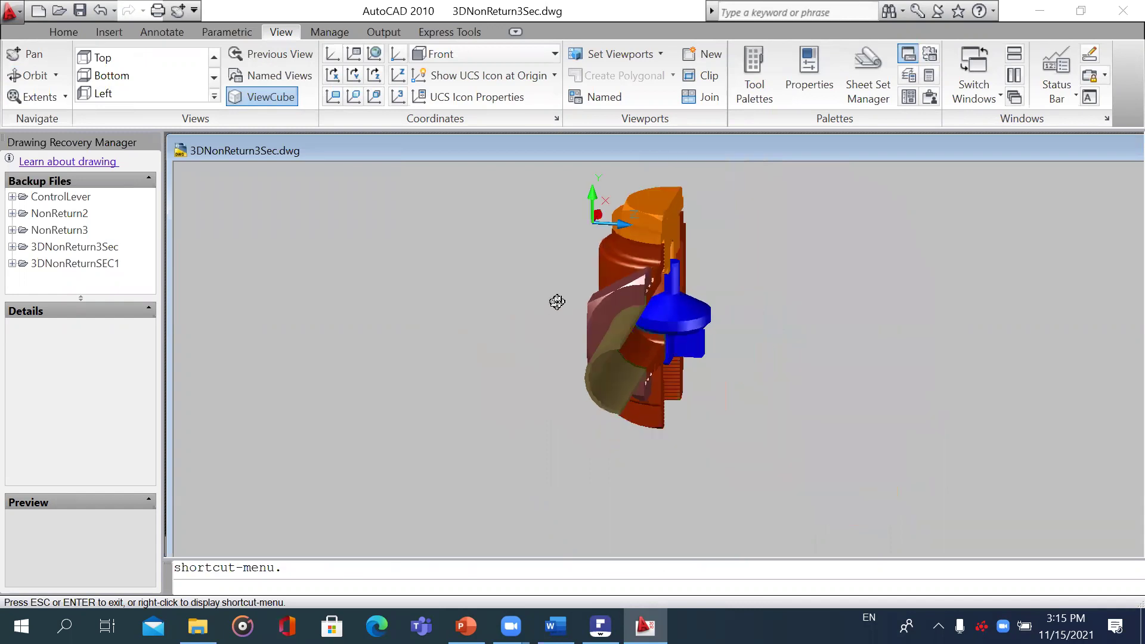
left_click_drag(550, 376, 666, 350)
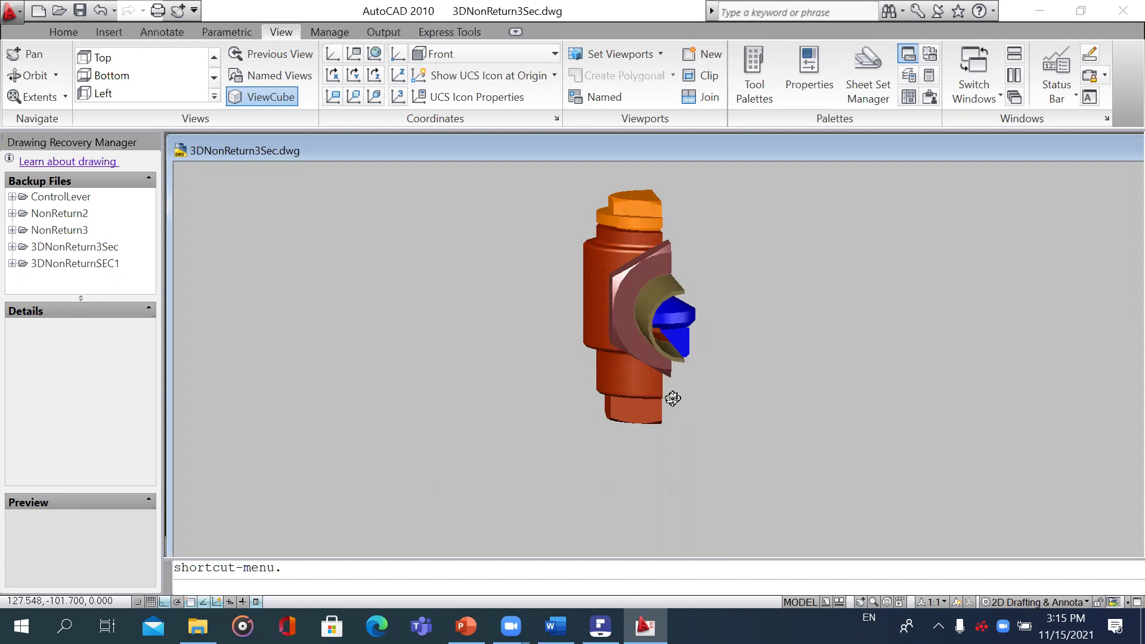
left_click_drag(610, 289, 636, 374)
mouse_move(641, 330)
left_mouse_down()
mouse_move(849, 472)
mouse_move(868, 441)
left_mouse_up()
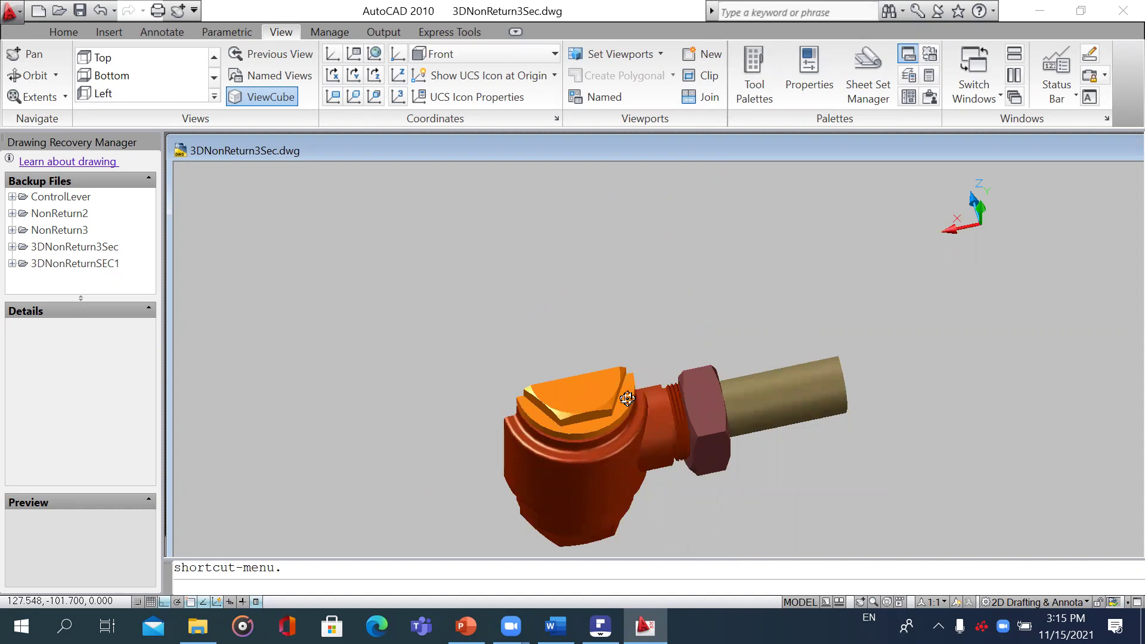
- Zoom in and out on the valve cap and nut, then bring up NonReturn3-Model.pdf in PDFelement
left_click_drag(585, 454, 588, 457)
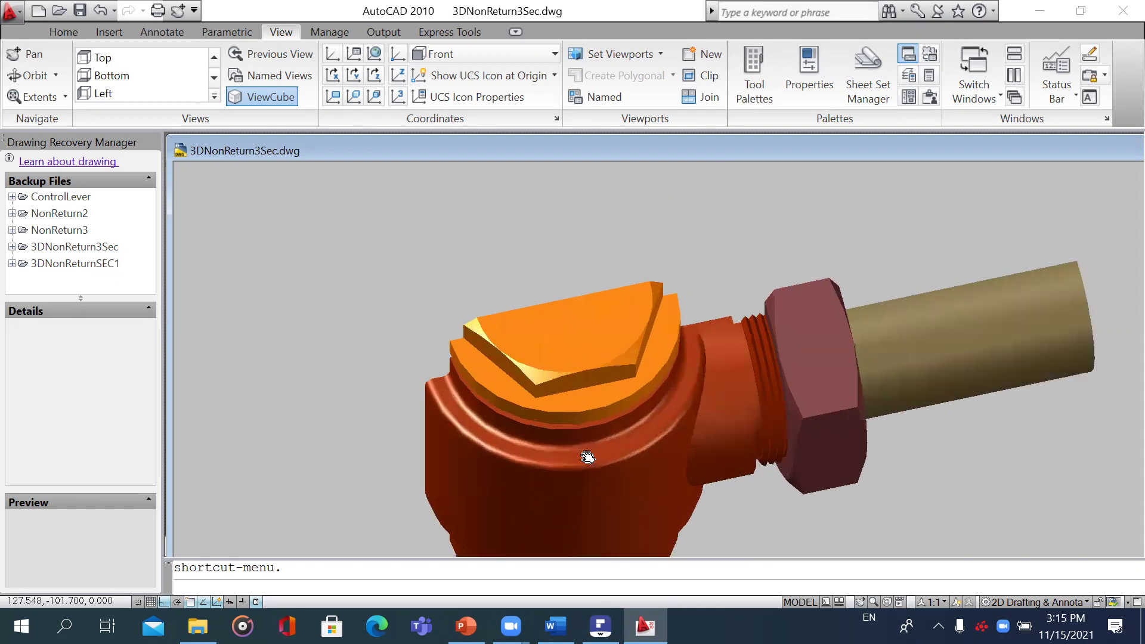
scroll(588, 457, "up", 2)
scroll(580, 401, "up", 2)
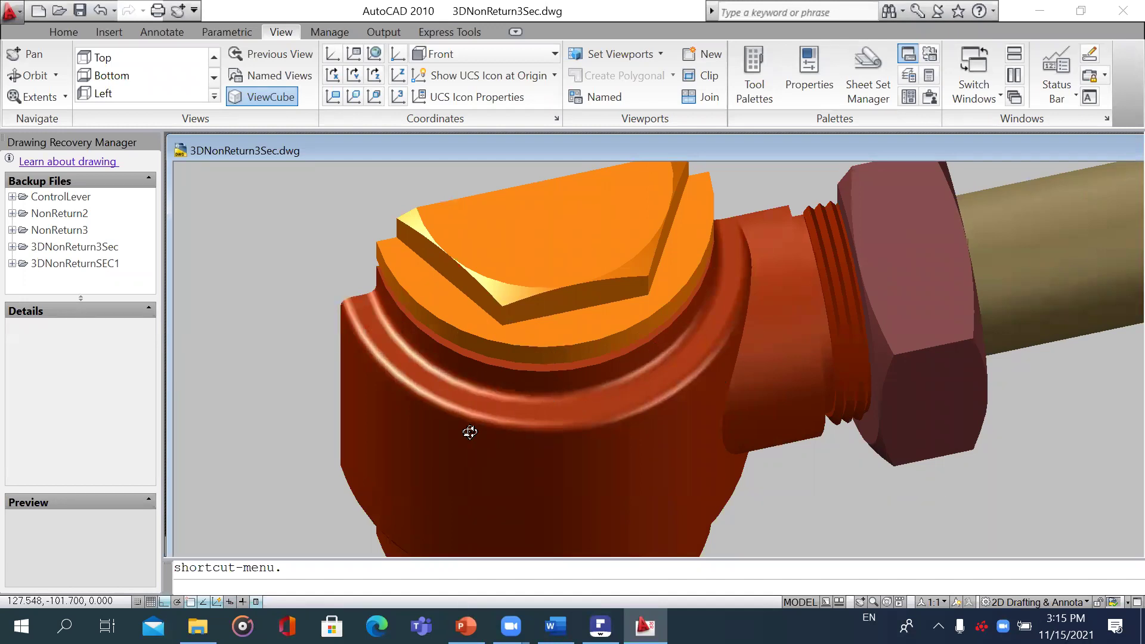
scroll(904, 293, "down", 1)
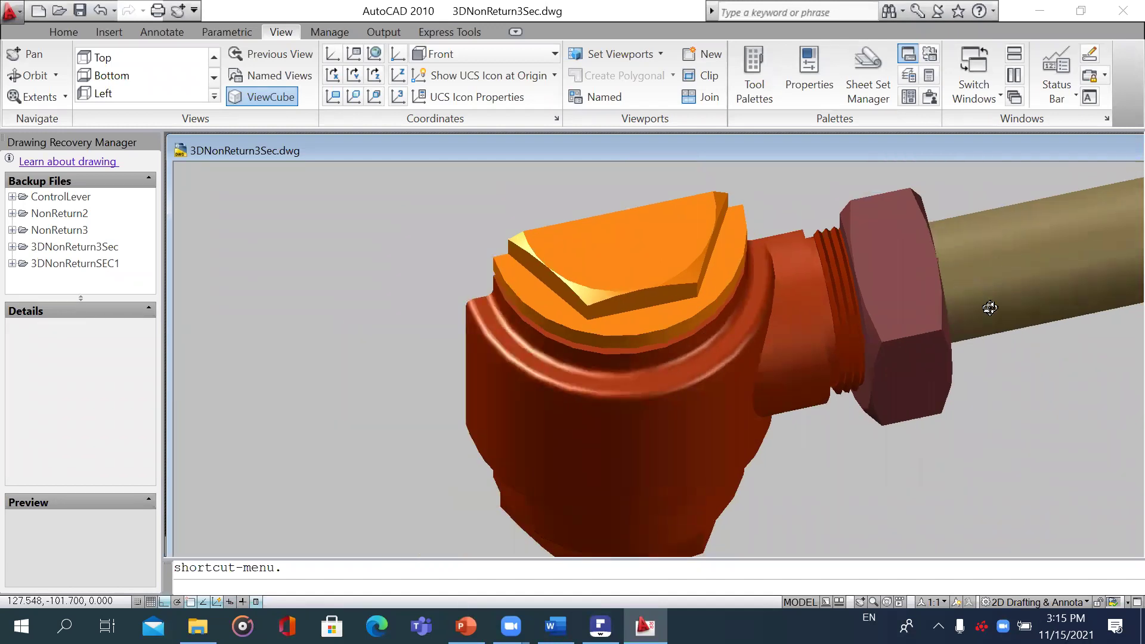
scroll(987, 307, "down", 1)
scroll(983, 307, "down", 1)
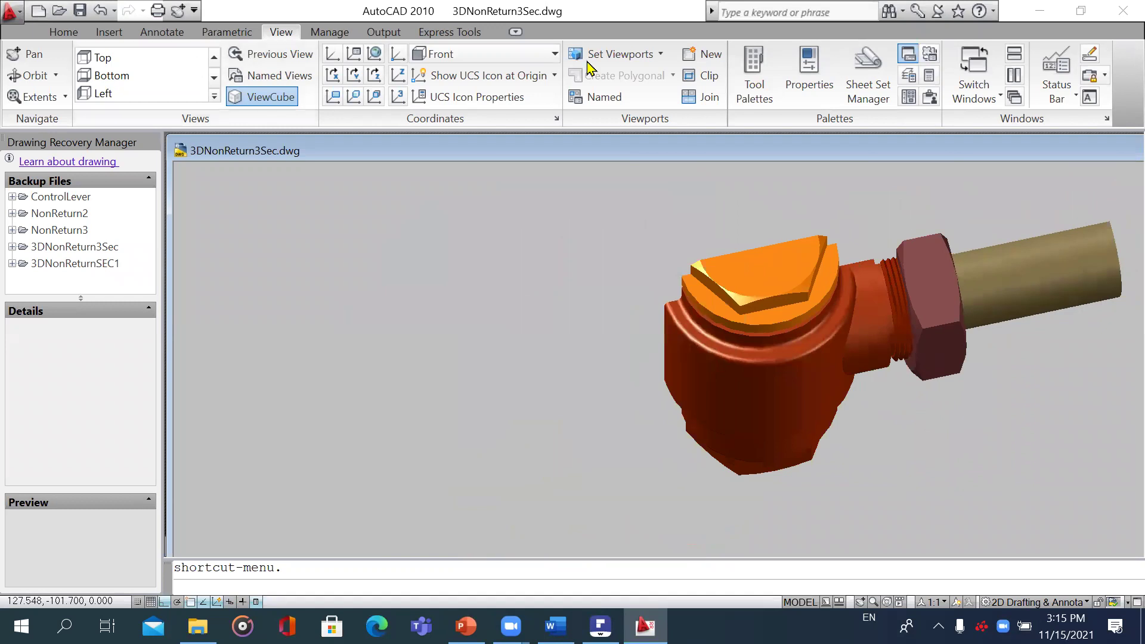
key("alt+Tab")
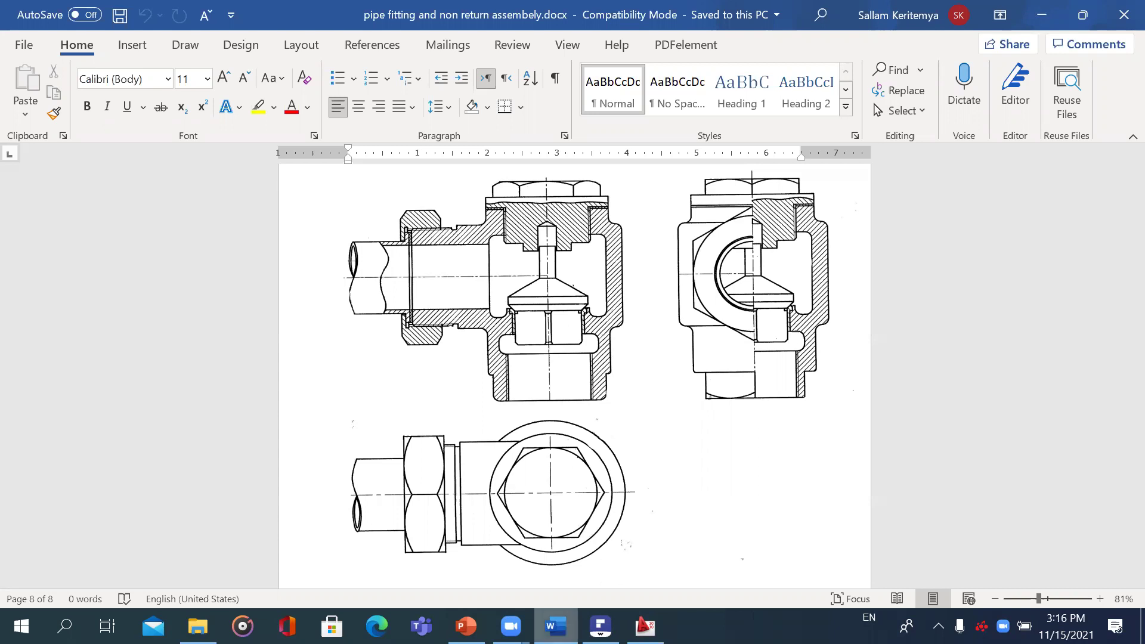
left_click(599, 625)
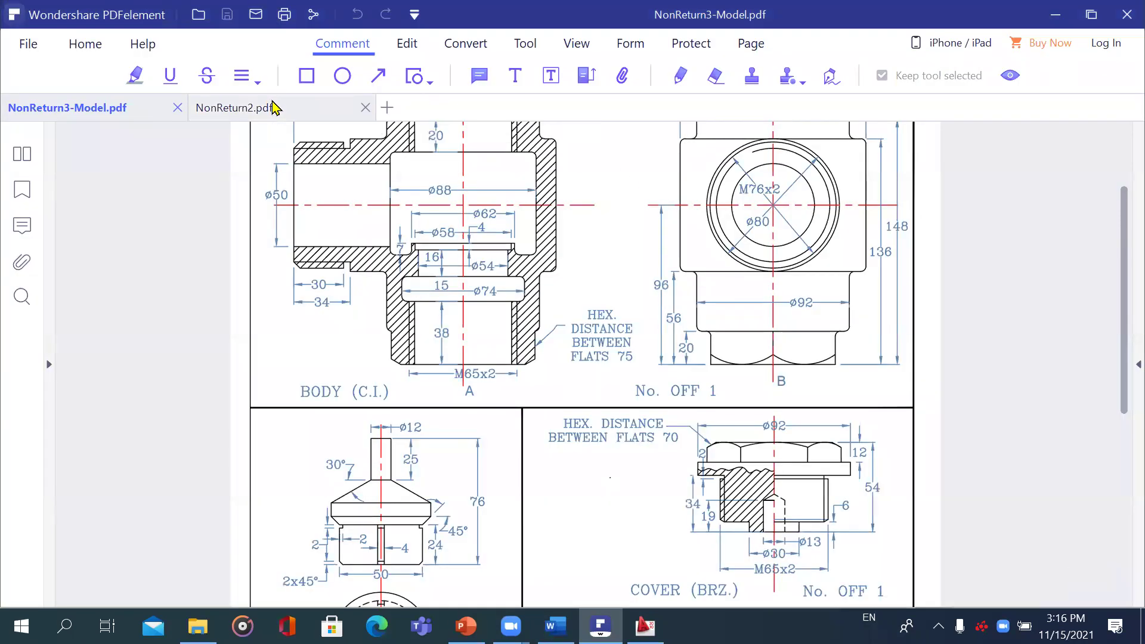
- Open the NonReturn2.pdf tab, zoom out to 100%, and scroll up to the VALVE BODY sections
left_click(274, 107)
scroll(685, 375, "down", 5)
scroll(767, 396, "down", 5)
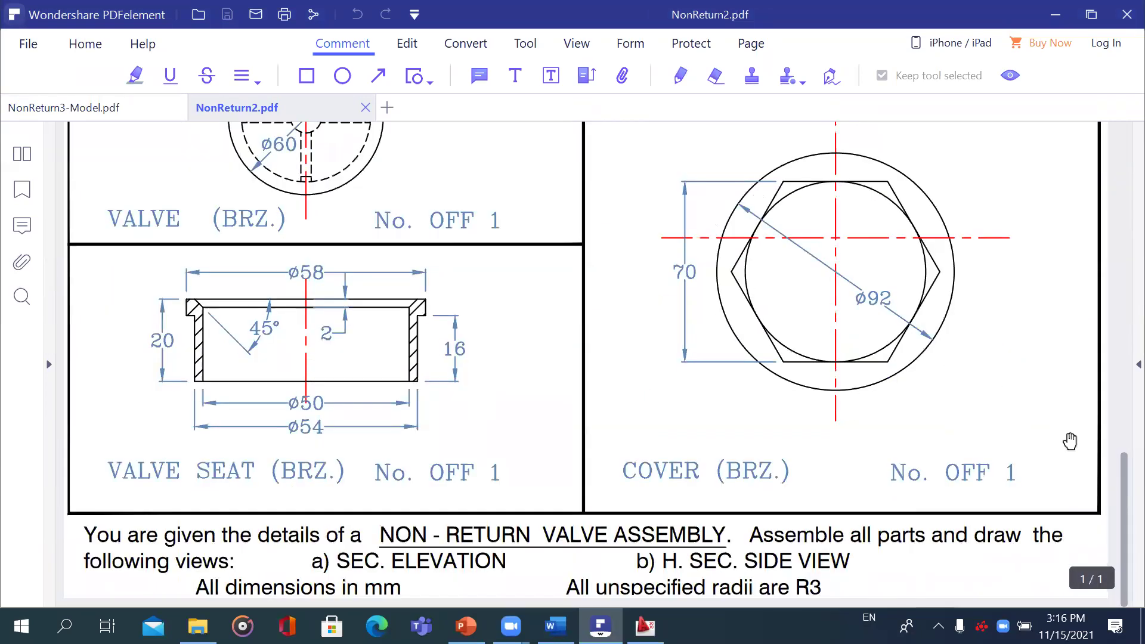
left_click(496, 571)
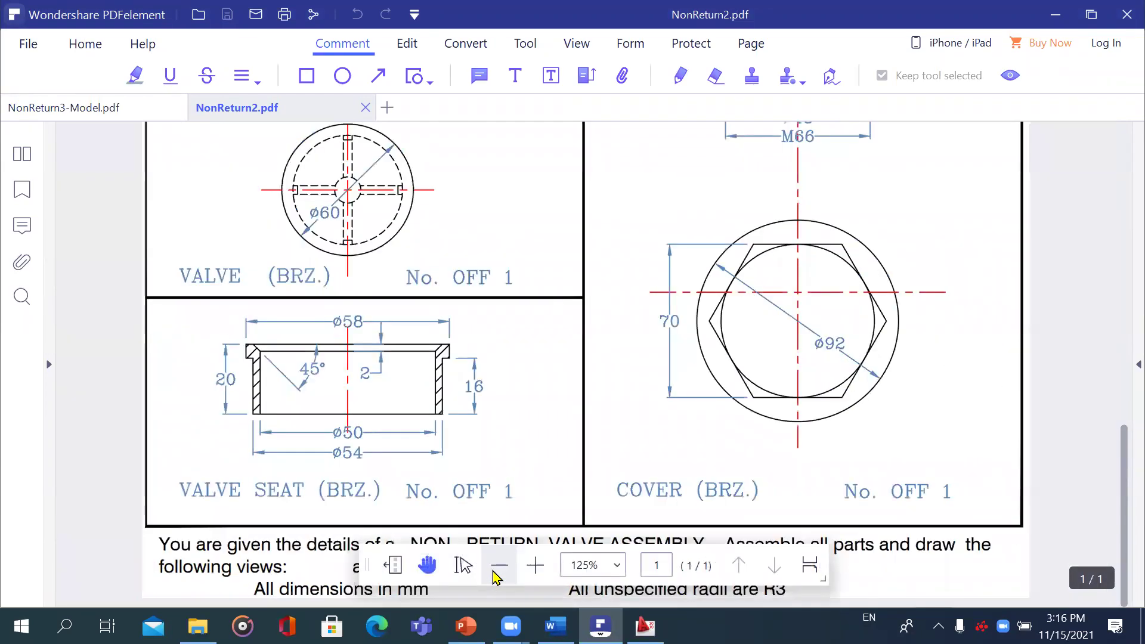
left_click(495, 571)
scroll(842, 418, "up", 5)
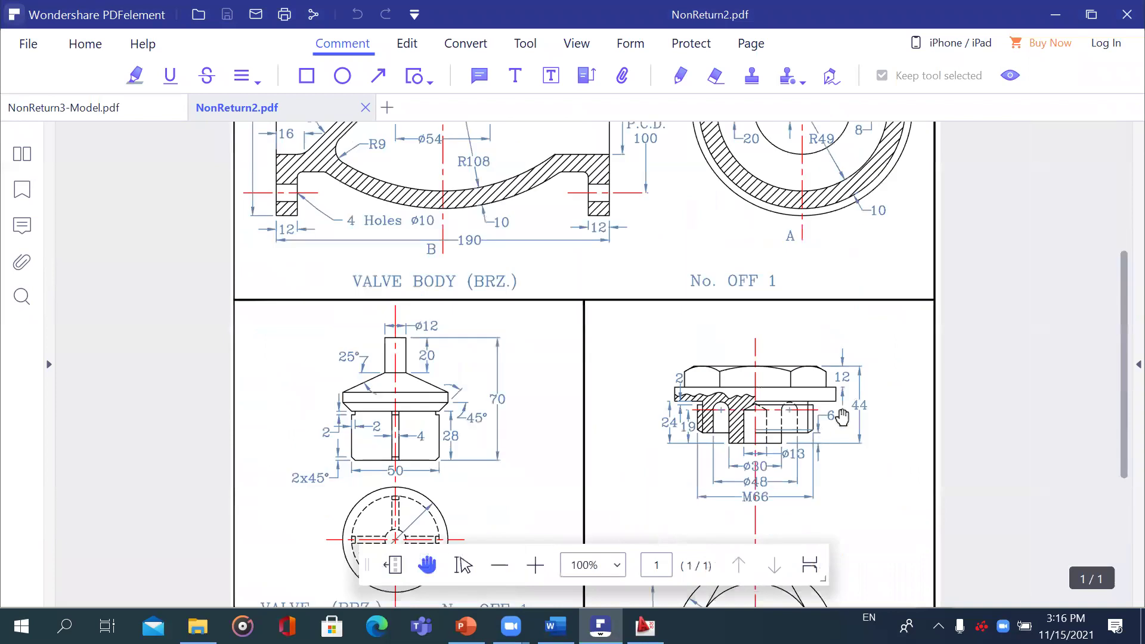
mouse_move(1121, 264)
left_mouse_down()
mouse_move(1121, 183)
mouse_move(1121, 200)
left_mouse_up()
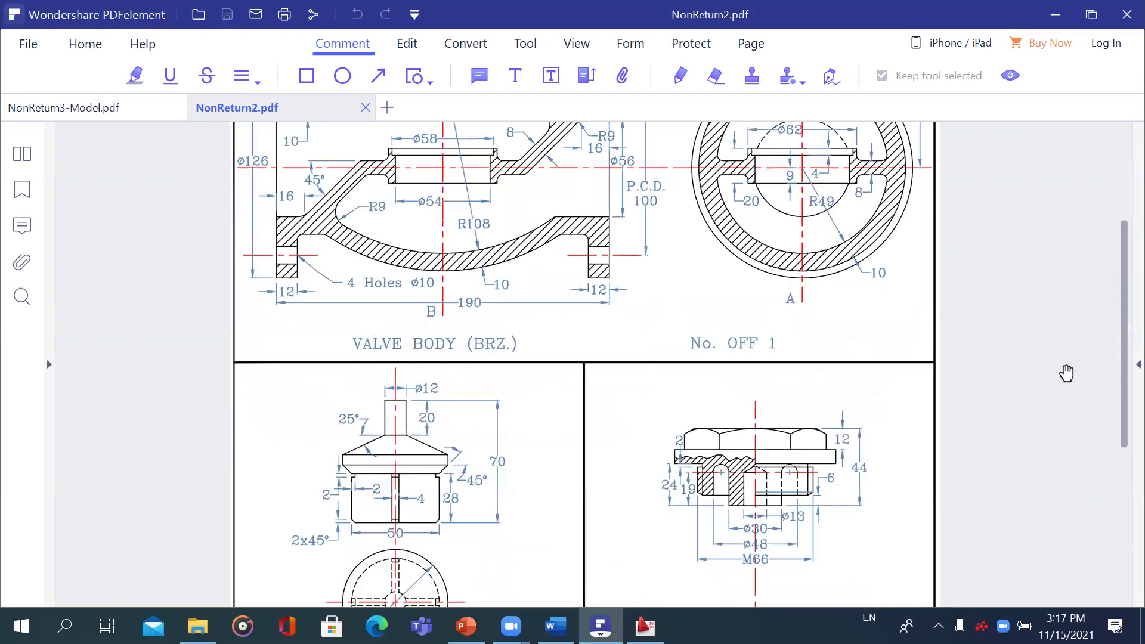
scroll(1066, 373, "down", 5)
mouse_move(529, 583)
scroll(688, 319, "up", 3)
scroll(691, 358, "up", 2)
scroll(696, 377, "down", 2)
scroll(598, 294, "down", 3)
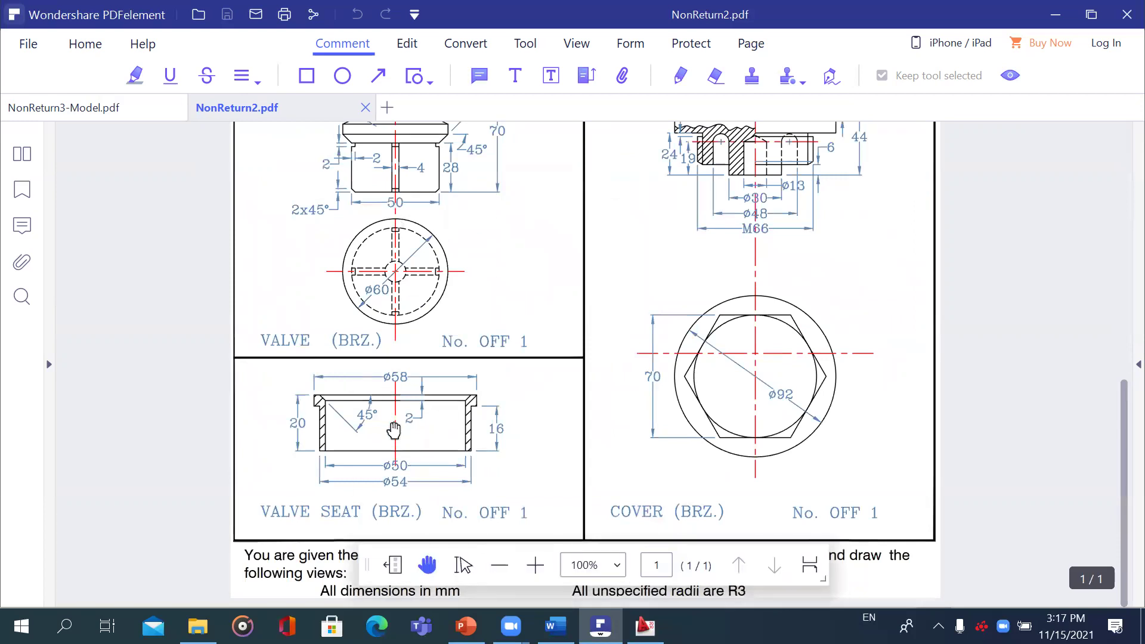
scroll(685, 405, "up", 5)
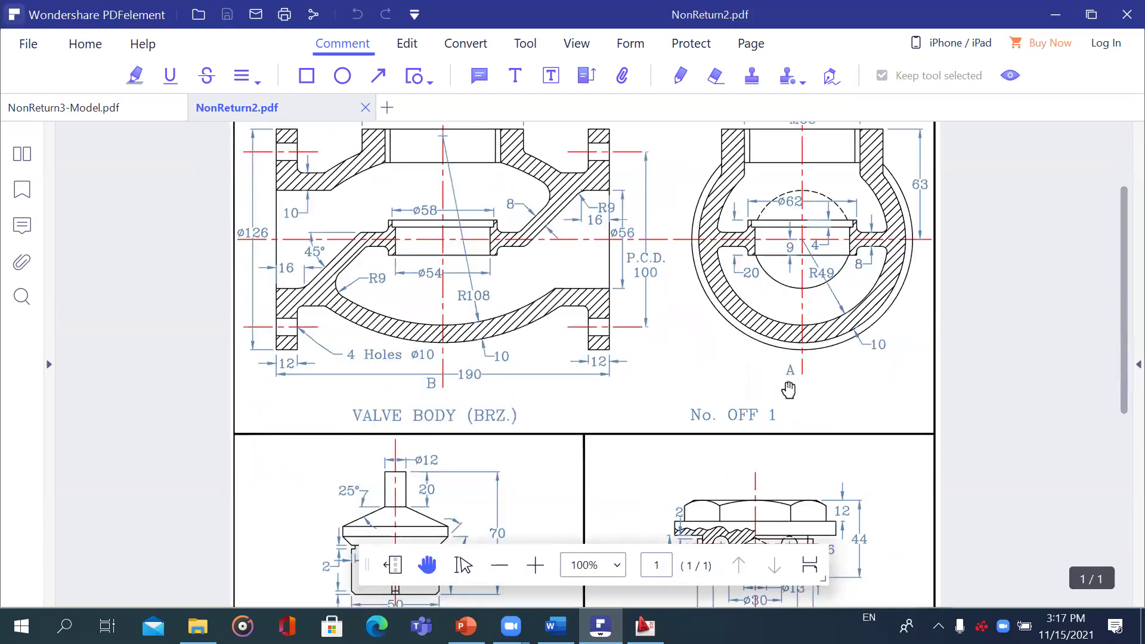
left_click(497, 569)
scroll(918, 380, "down", 3)
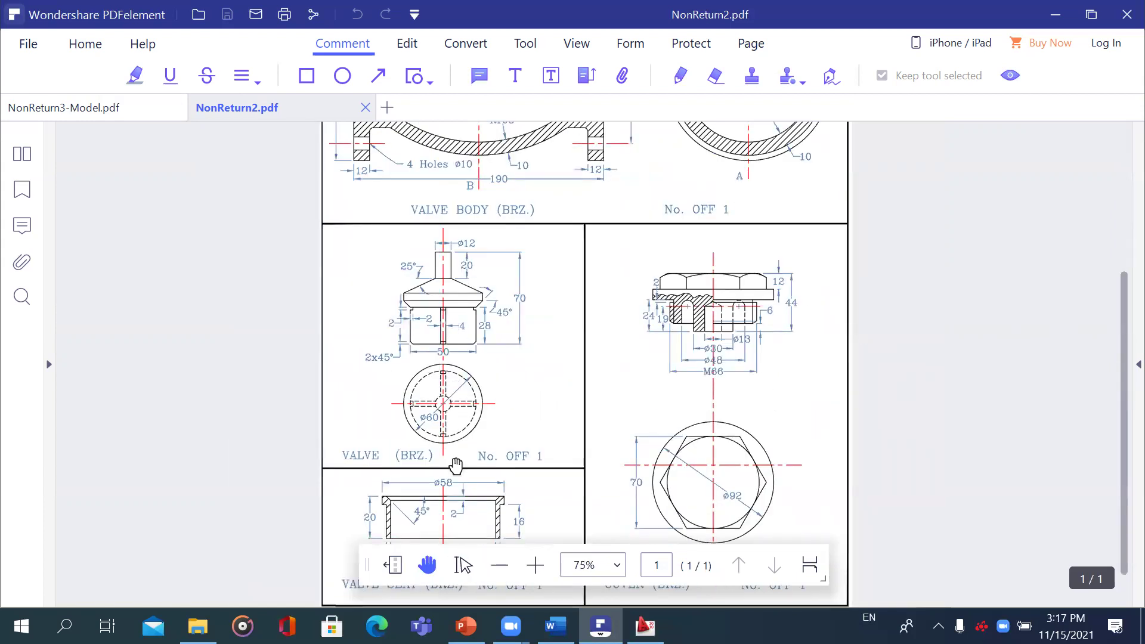
scroll(544, 375, "up", 3)
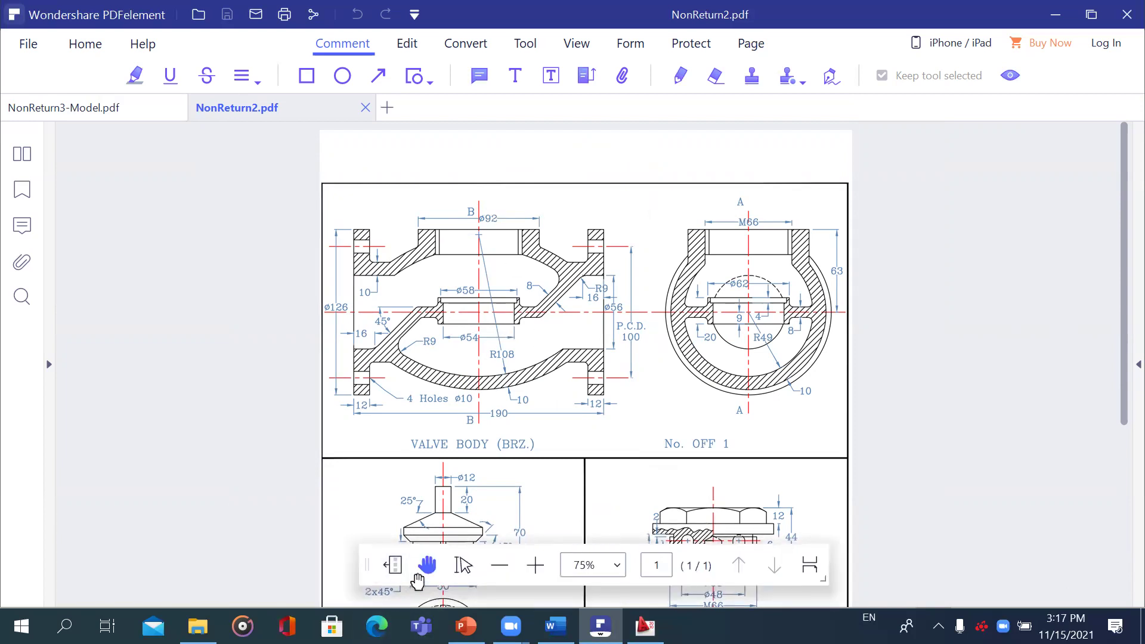
- Zoom NonReturn2 in to 125% and centre the 190-long valve body section with its dimensions
left_click(536, 566)
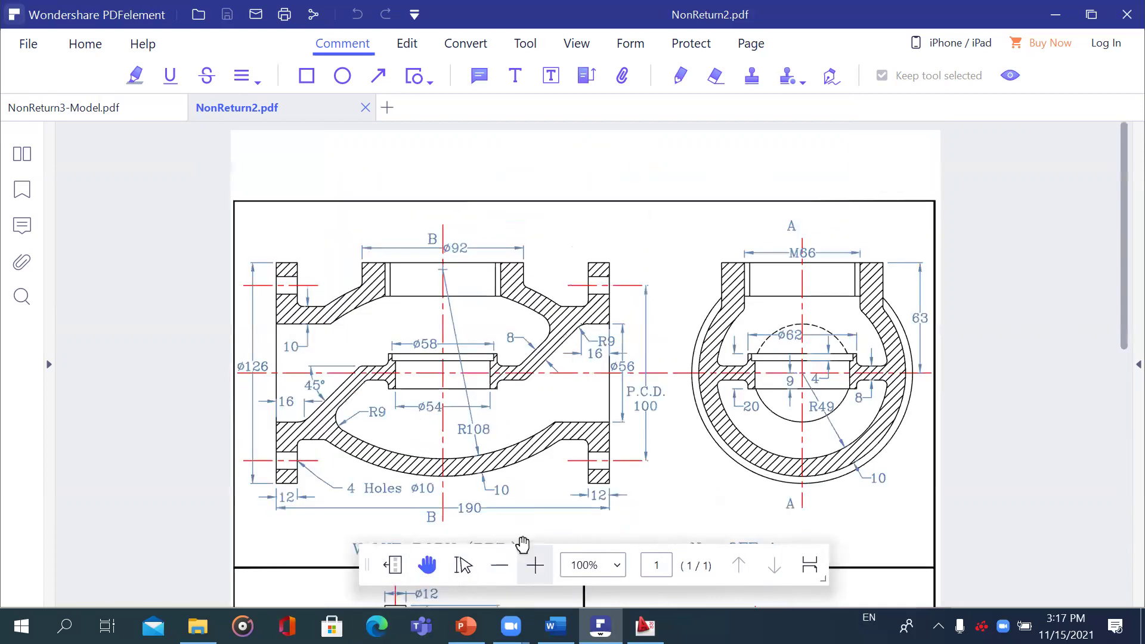
left_click(535, 566)
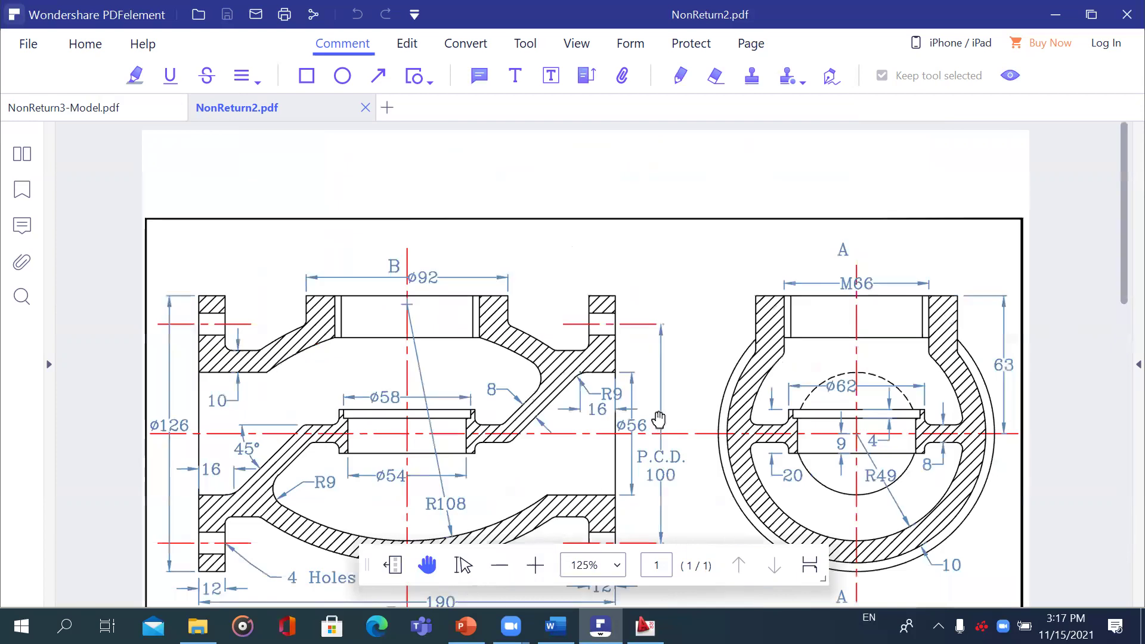
scroll(654, 430, "down", 2)
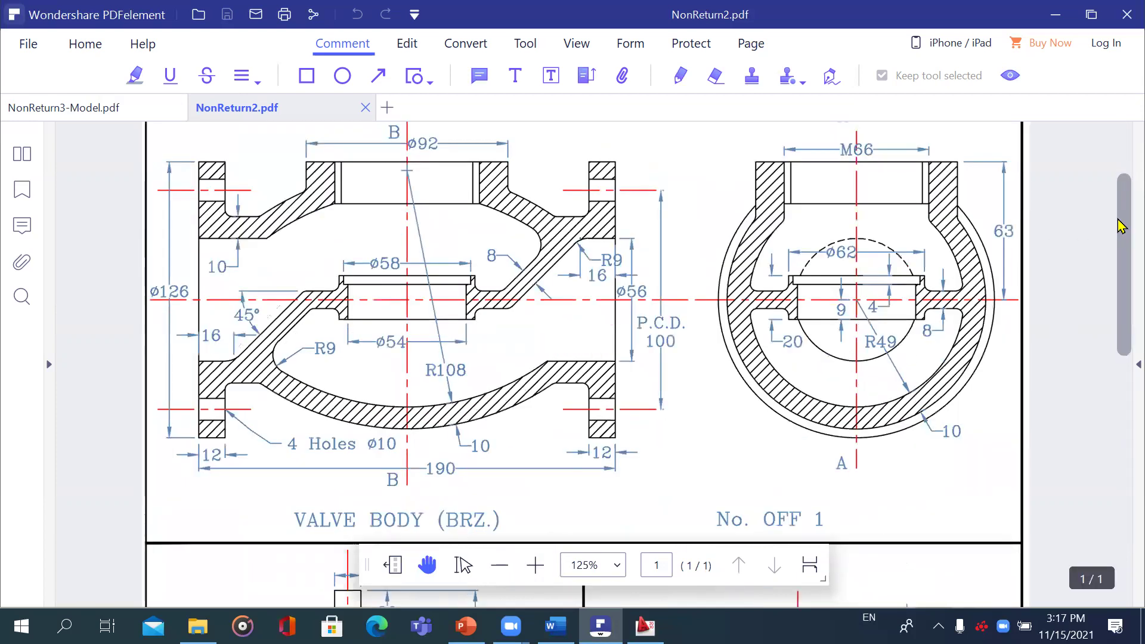
scroll(1119, 190, "up", 2)
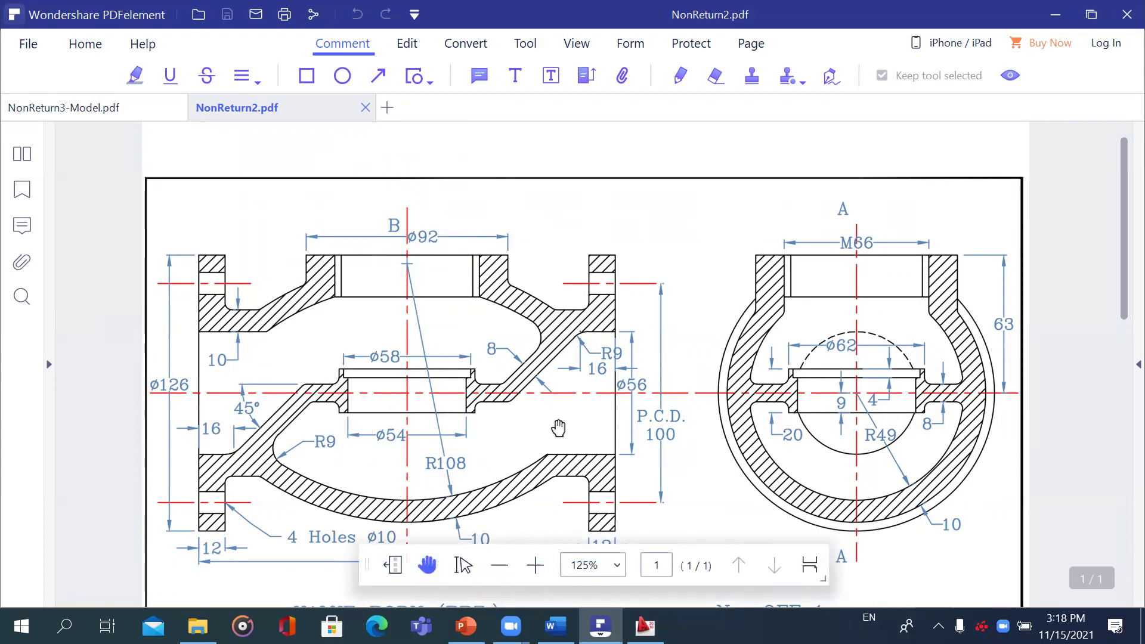
scroll(1118, 215, "down", 1)
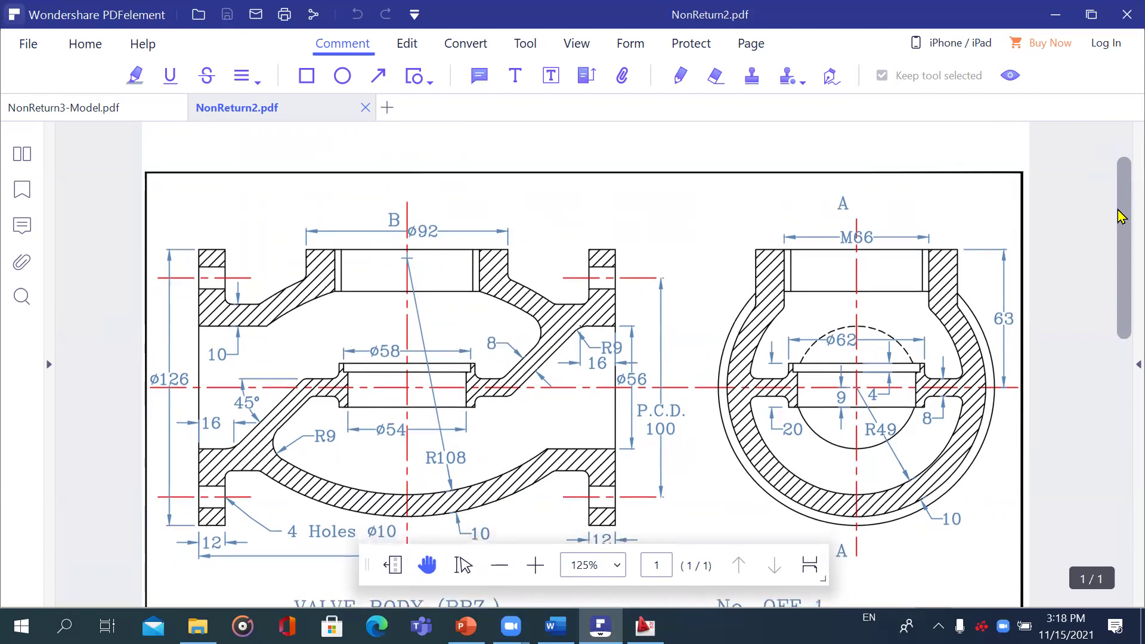
scroll(1117, 227, "down", 2)
scroll(1117, 227, "up", 1)
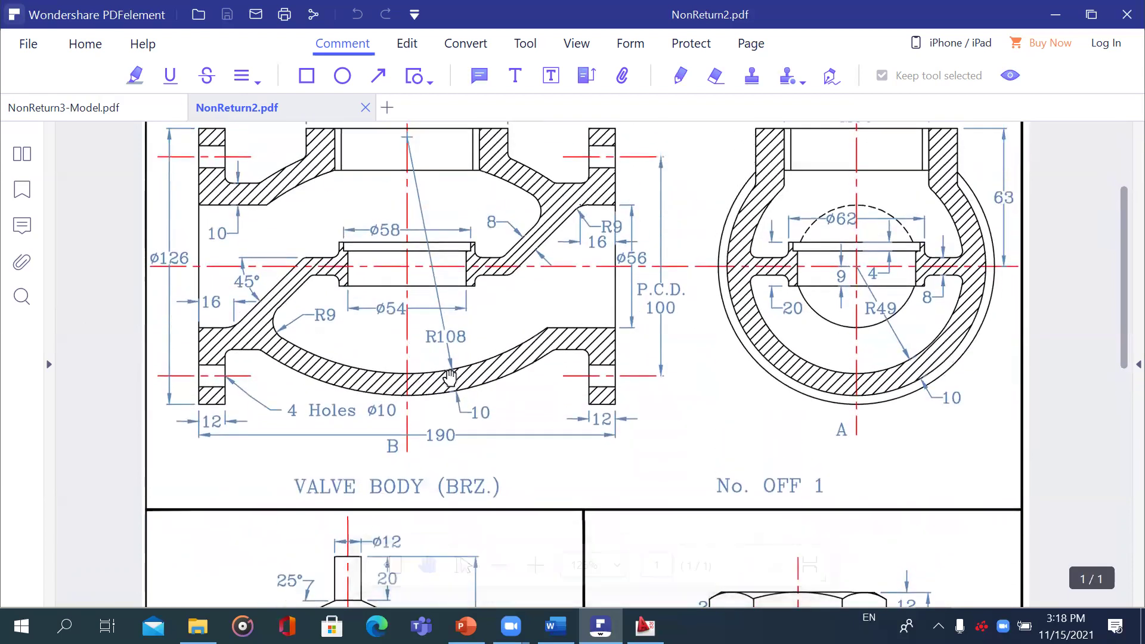
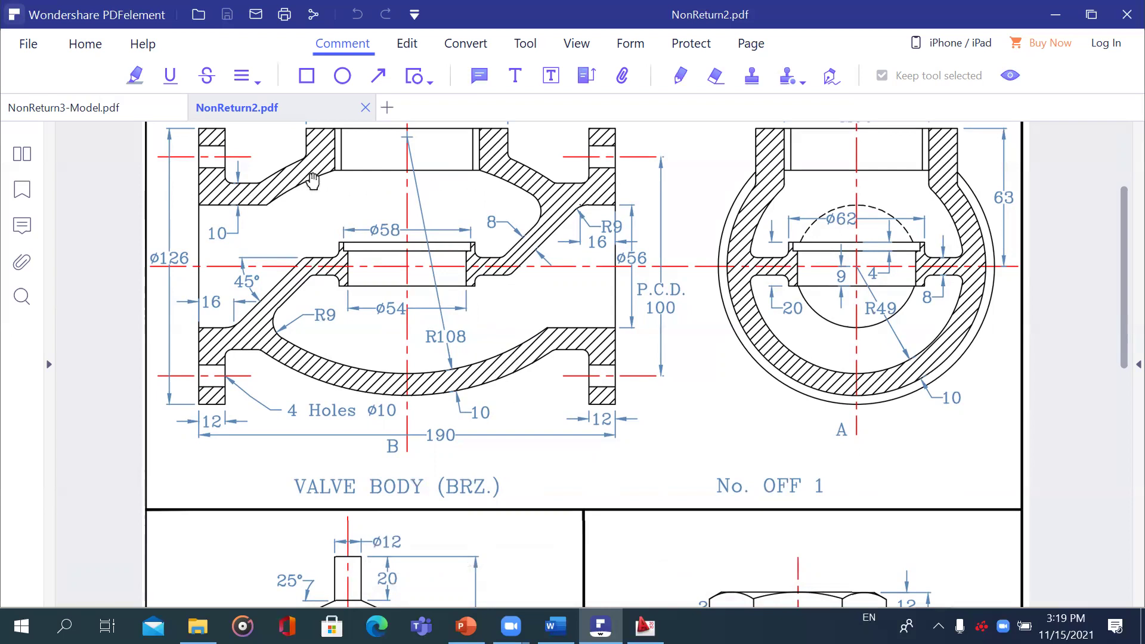
- Review the body, valve, seat and cover dimensions in NonReturn2.pdf, then return to AutoCAD
scroll(365, 253, "down", 3)
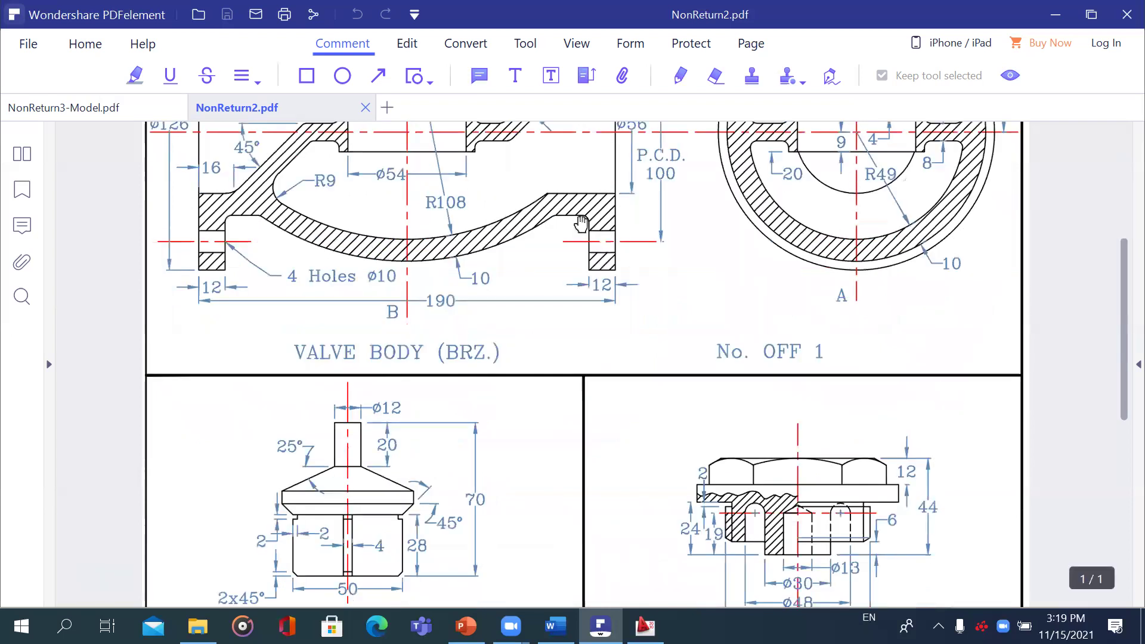
scroll(584, 202, "up", 5)
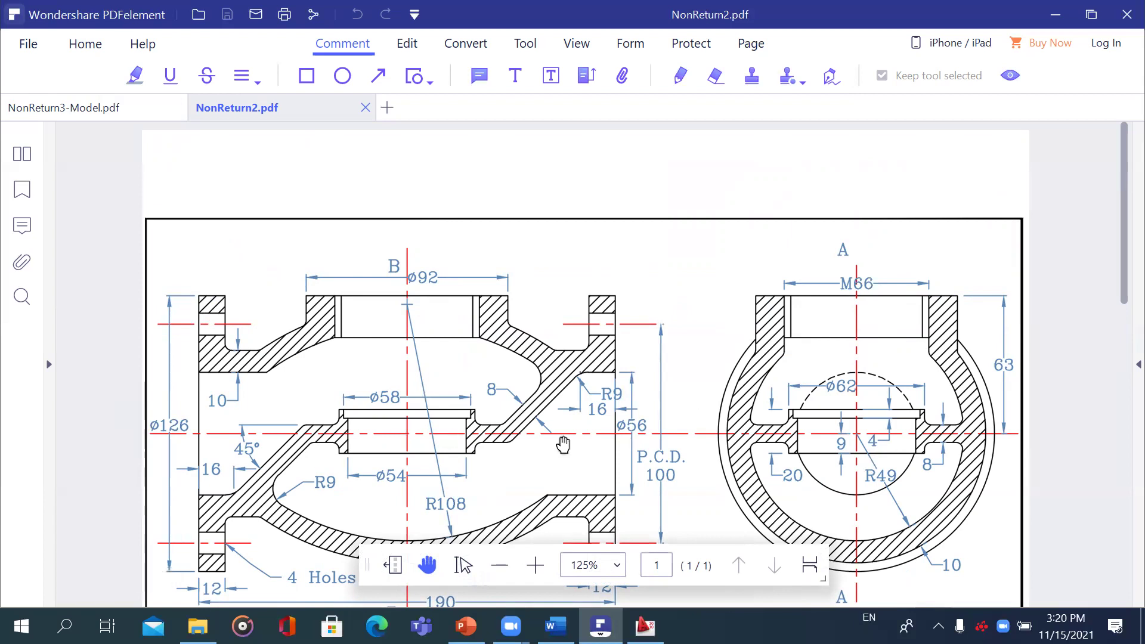
scroll(563, 444, "down", 2)
scroll(512, 394, "down", 2)
scroll(453, 340, "down", 5)
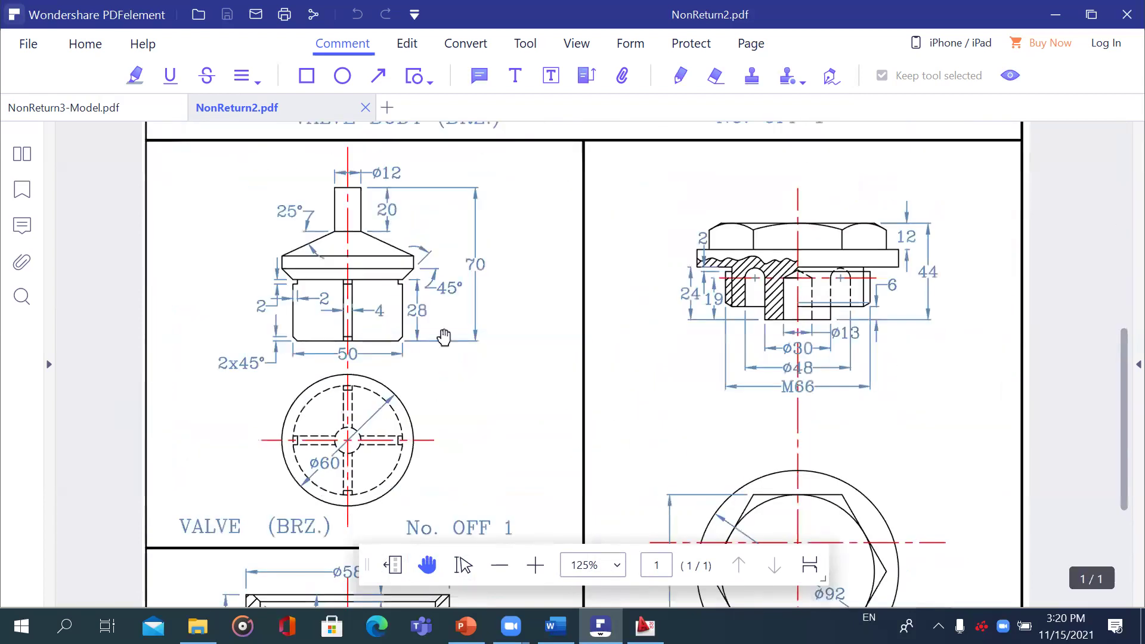
scroll(419, 307, "up", 2)
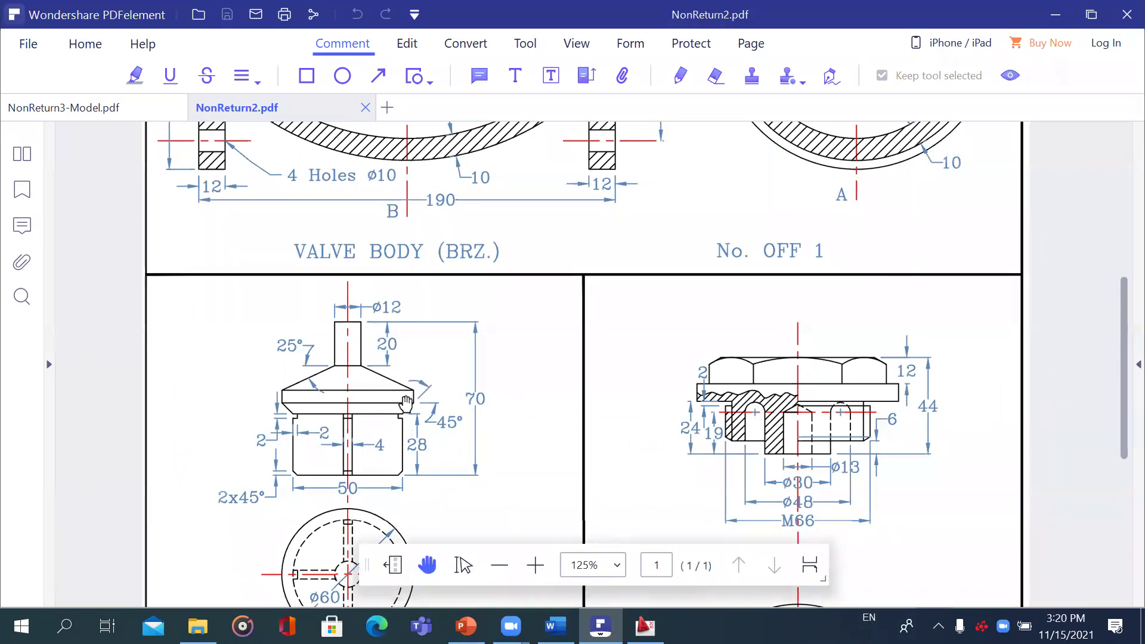
scroll(898, 395, "down", 3)
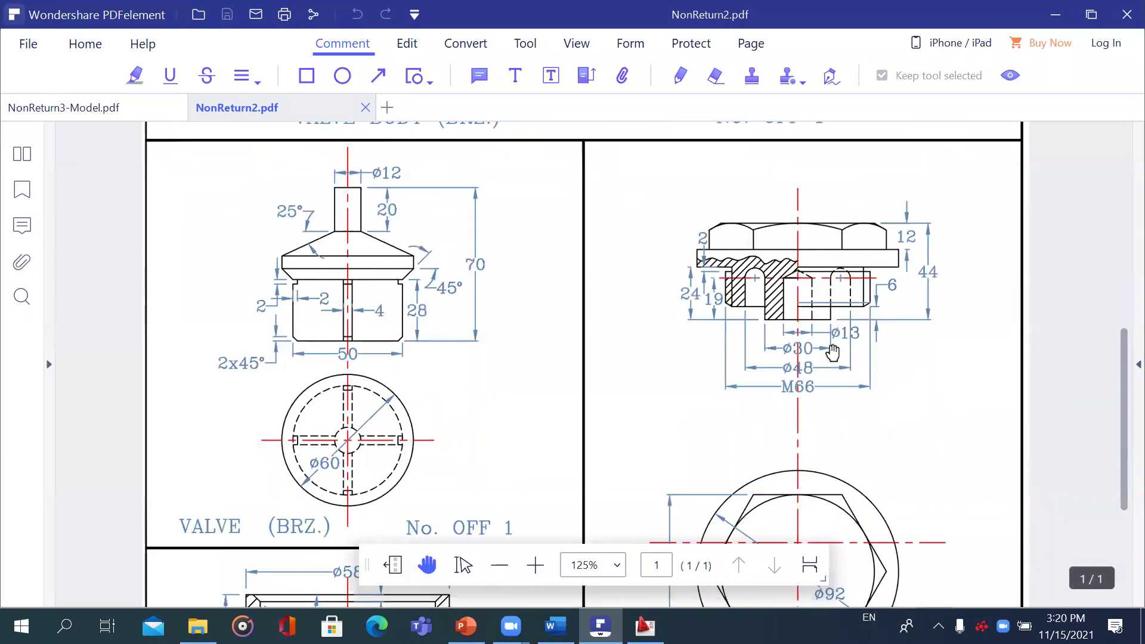
scroll(895, 393, "down", 3)
scroll(903, 405, "up", 2)
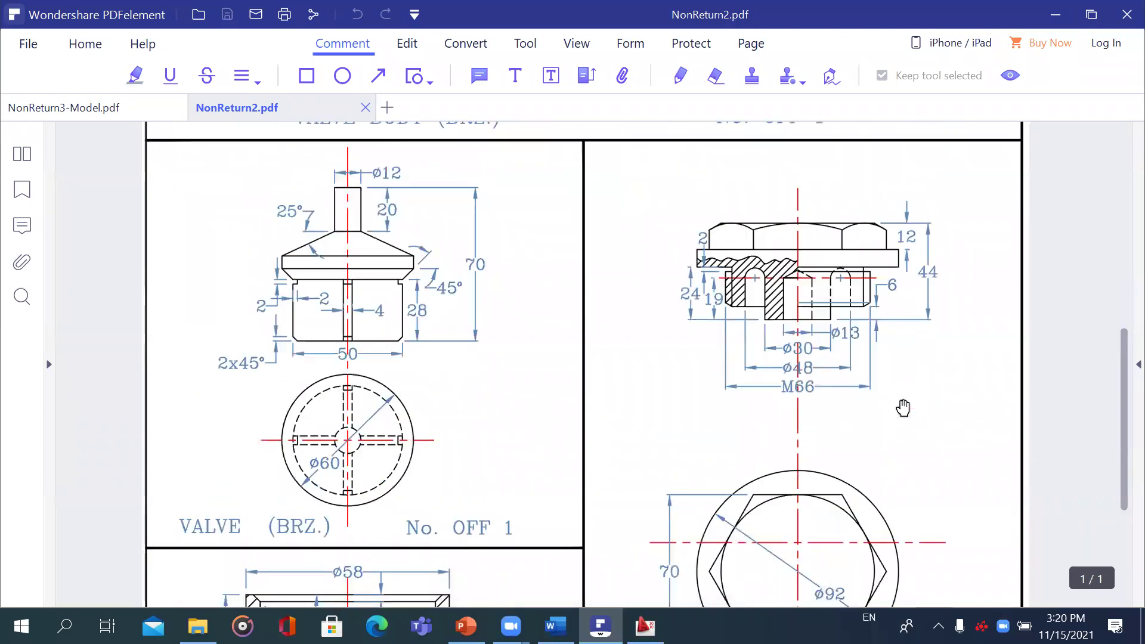
scroll(906, 407, "up", 5)
scroll(909, 407, "up", 4)
scroll(912, 407, "up", 3)
scroll(916, 408, "down", 6)
scroll(895, 411, "down", 5)
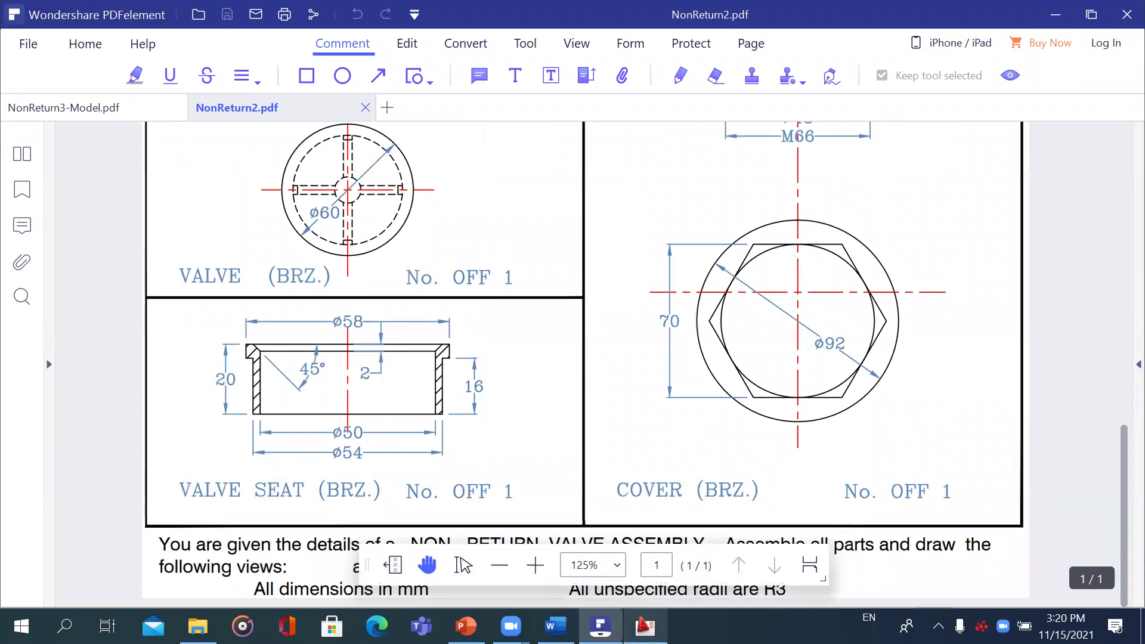
left_click(645, 626)
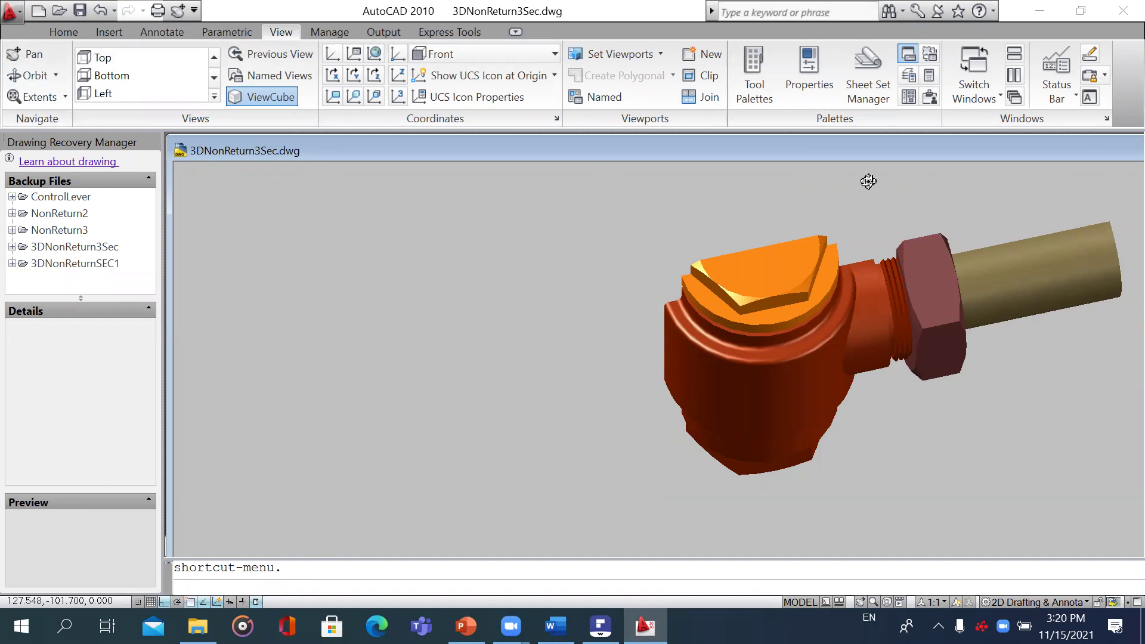
- Minimize the 3DNonReturn3Sec drawing and bring 3DNonReturnSEC1 up full size as the current drawing
left_click_drag(865, 183, 536, 203)
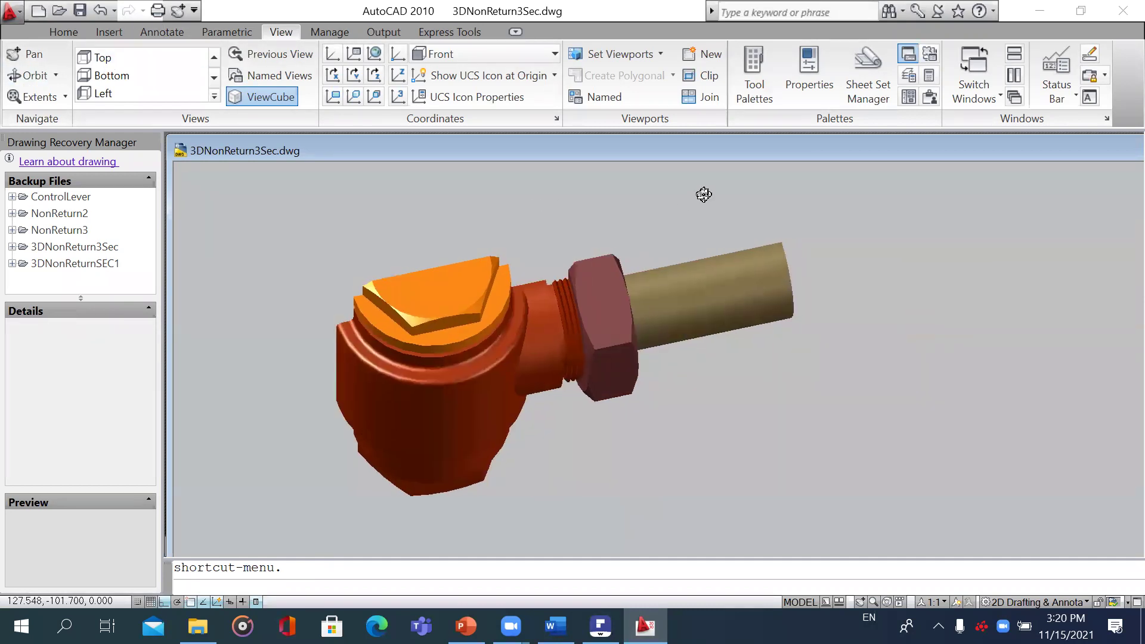
left_click_drag(733, 158, 718, 158)
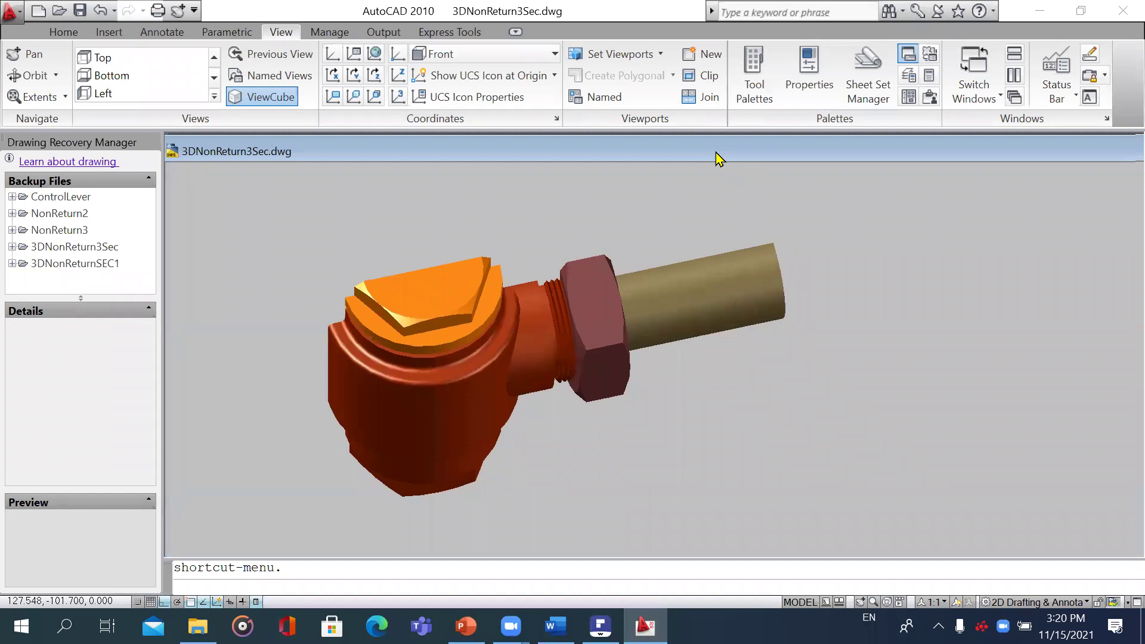
left_click(1088, 149)
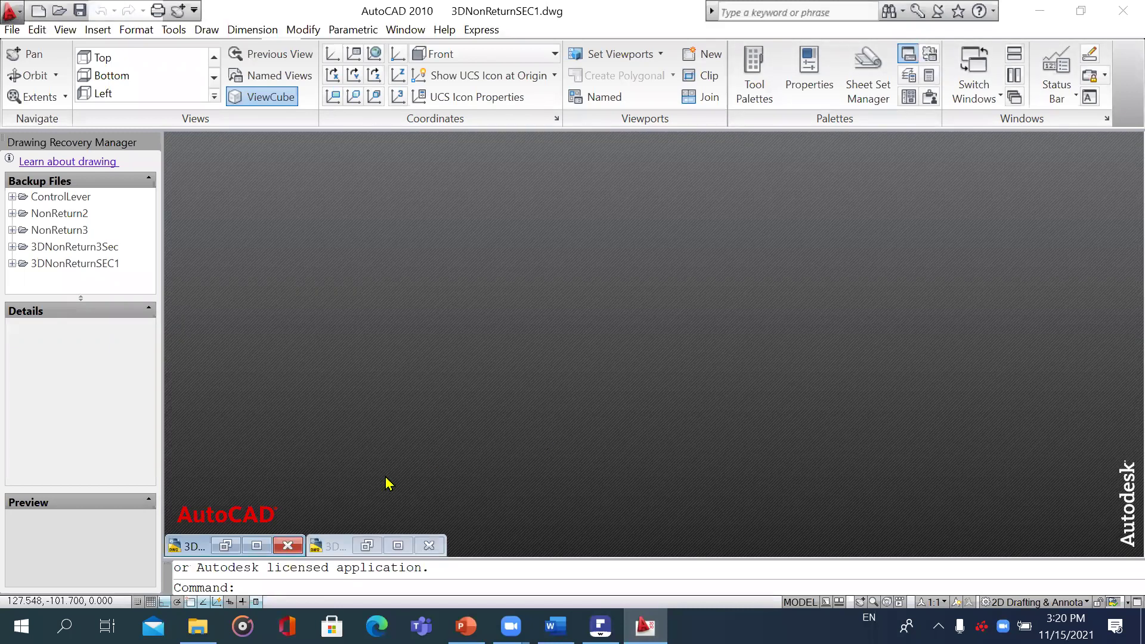
left_click(258, 545)
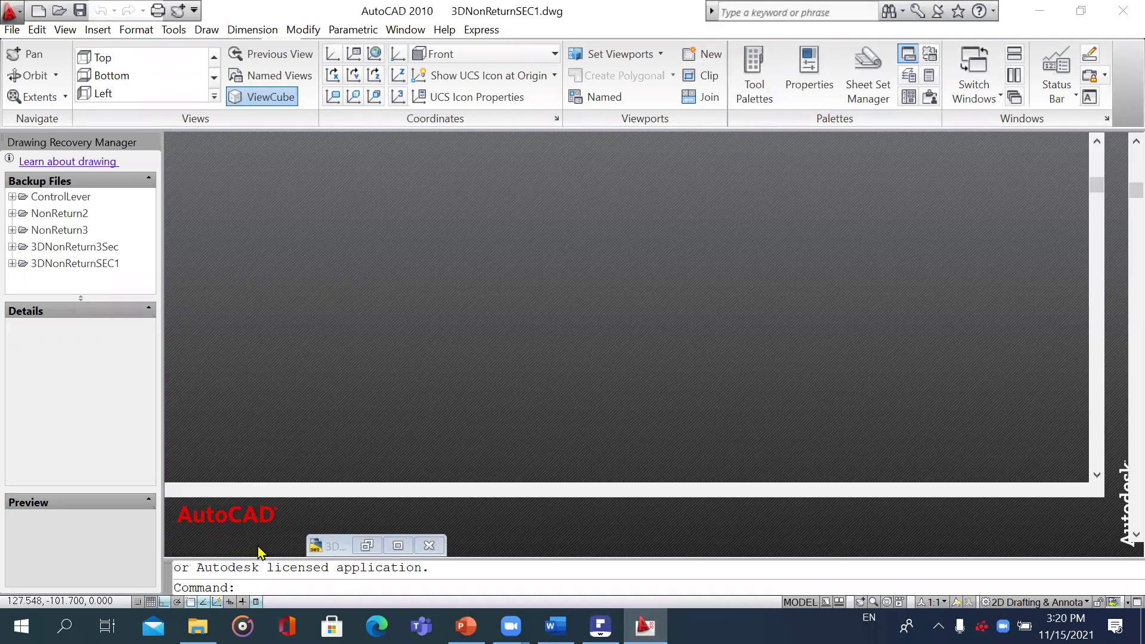
scroll(909, 374, "up", 2)
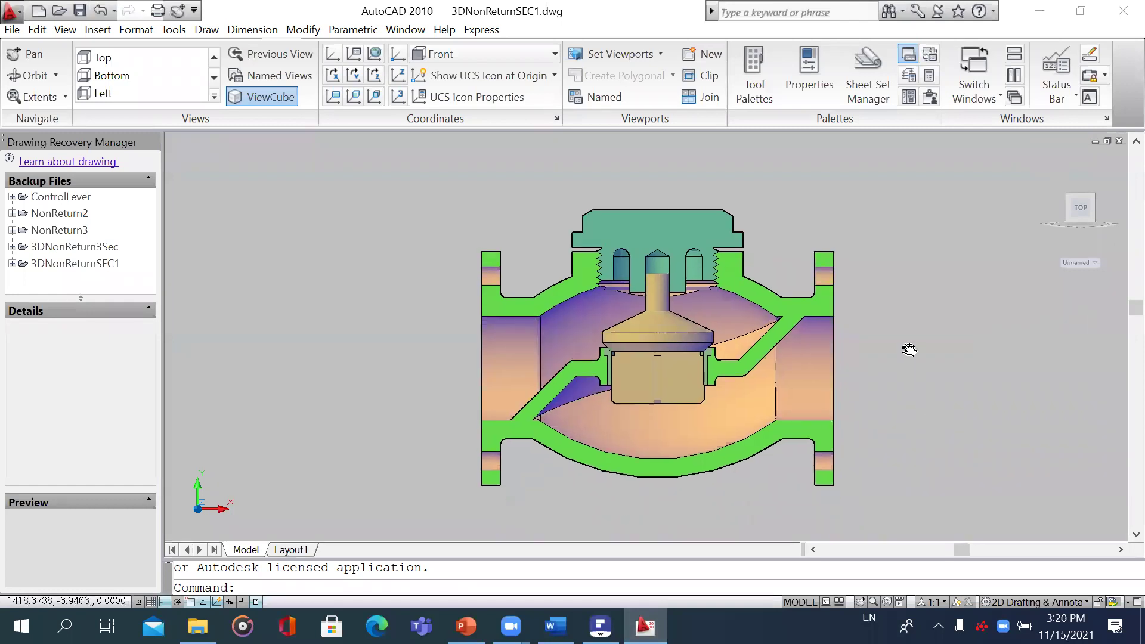
scroll(673, 340, "up", 1)
scroll(672, 341, "up", 2)
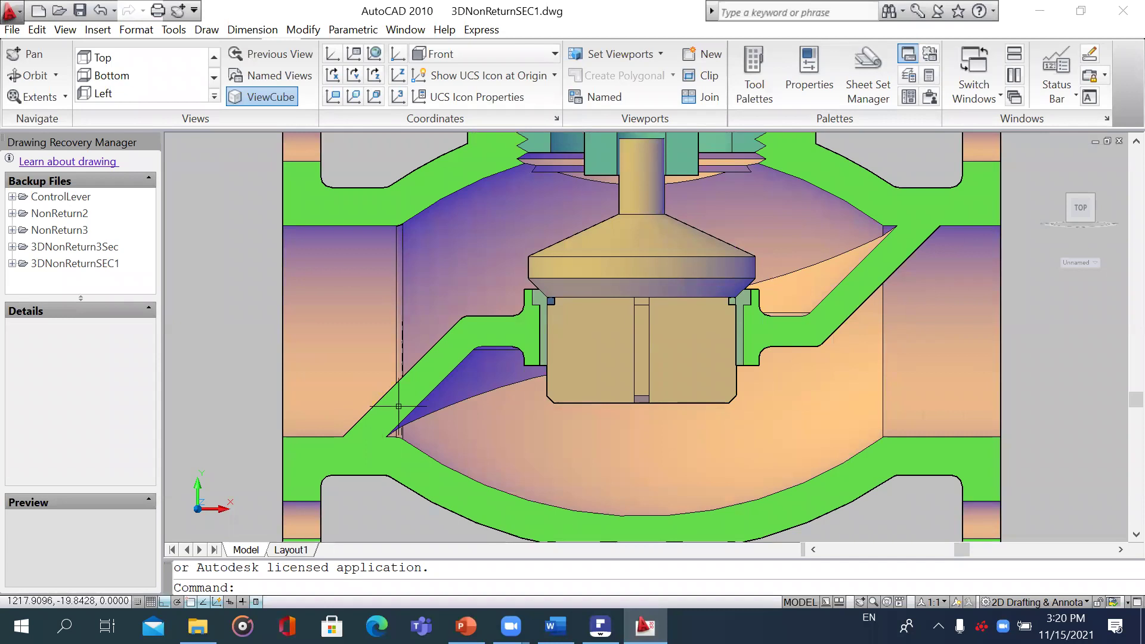
scroll(721, 331, "up", 5)
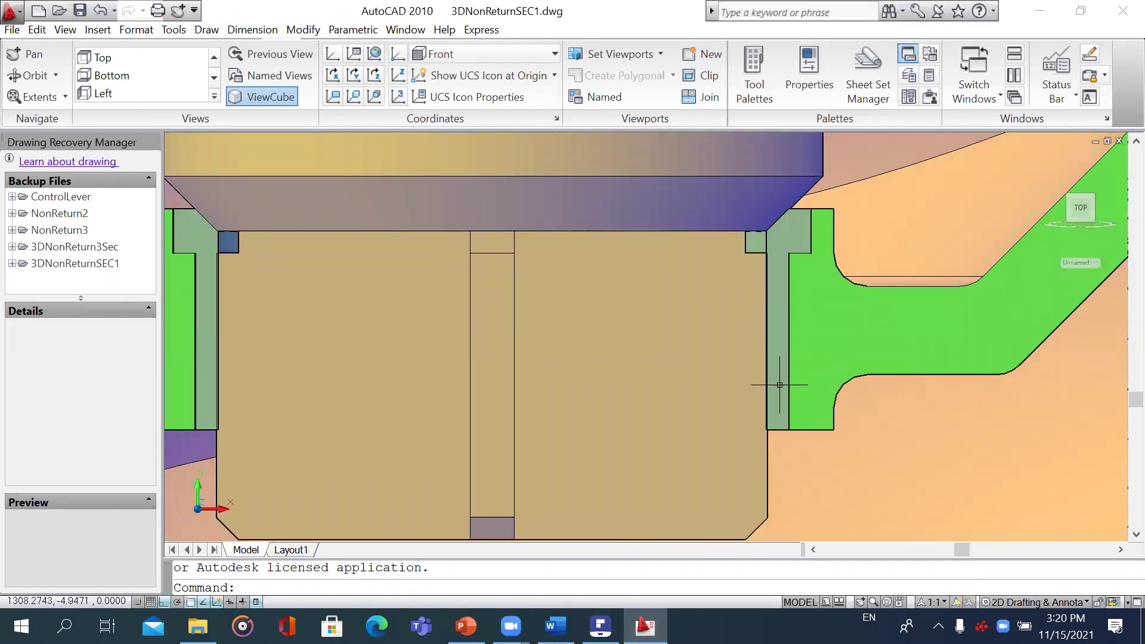
mouse_move(782, 382)
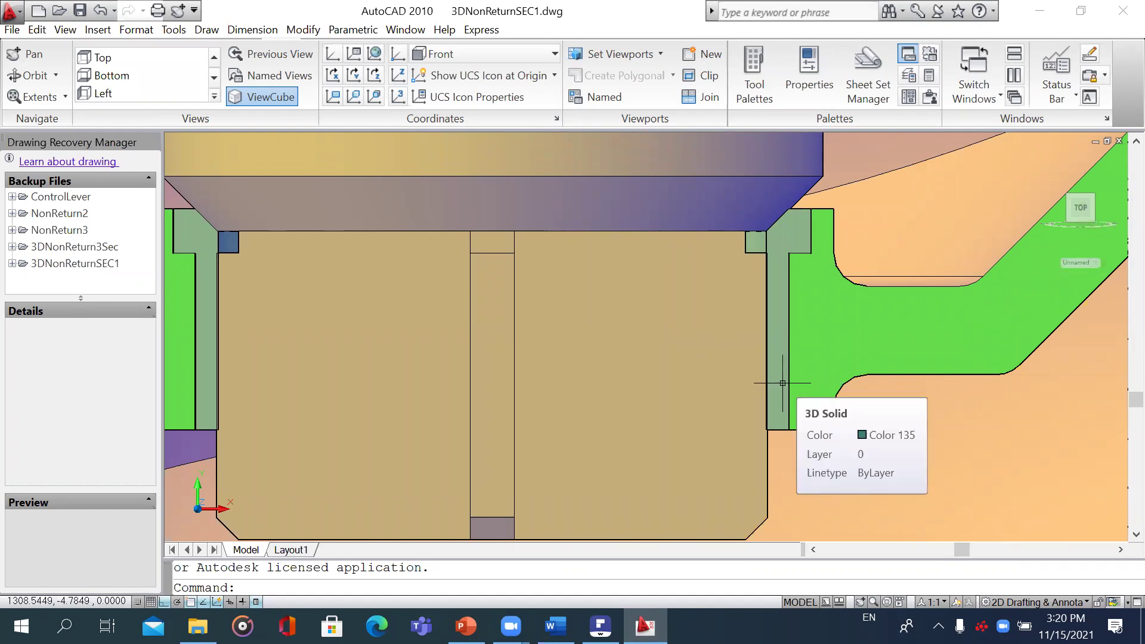
scroll(894, 322, "down", 3)
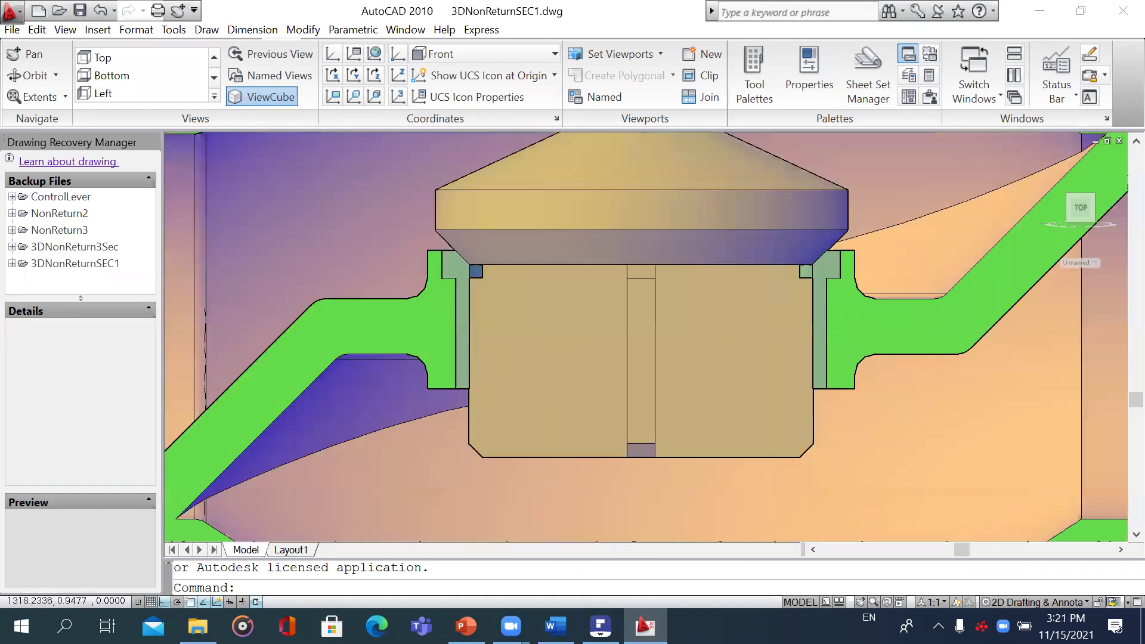
scroll(895, 322, "down", 5)
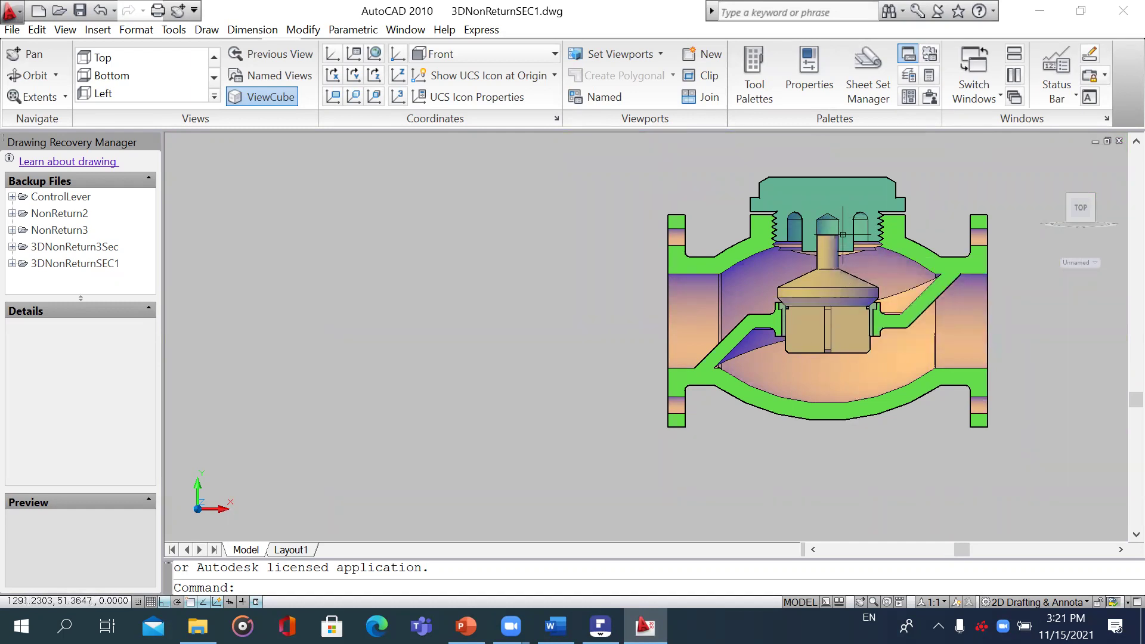
scroll(835, 218, "up", 3)
scroll(829, 207, "up", 3)
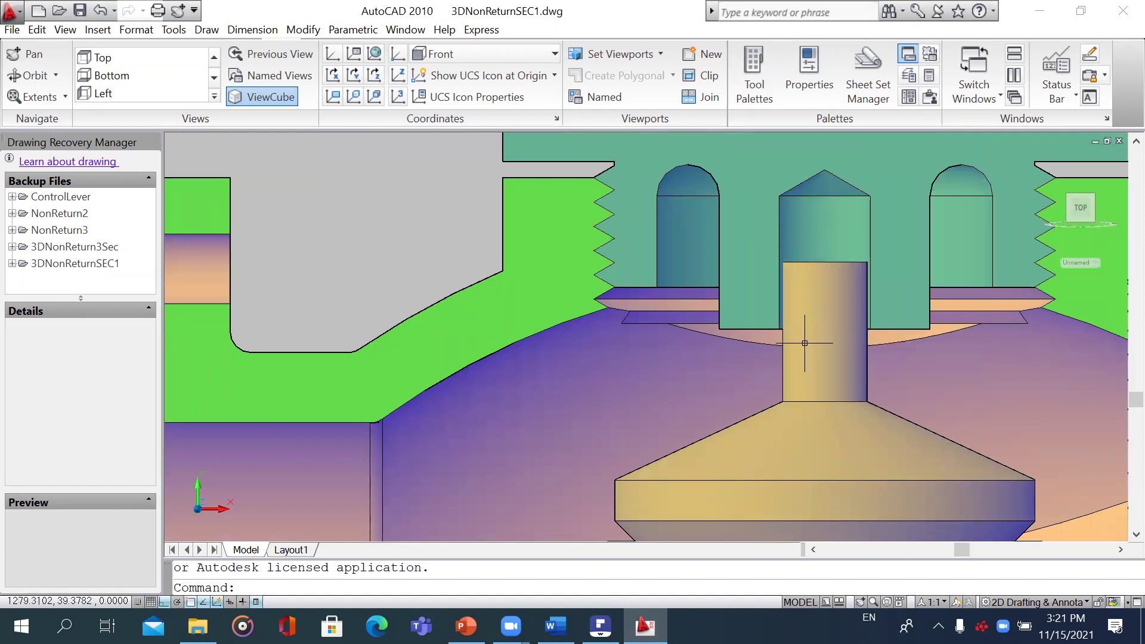
scroll(855, 341, "down", 2)
scroll(855, 341, "down", 2)
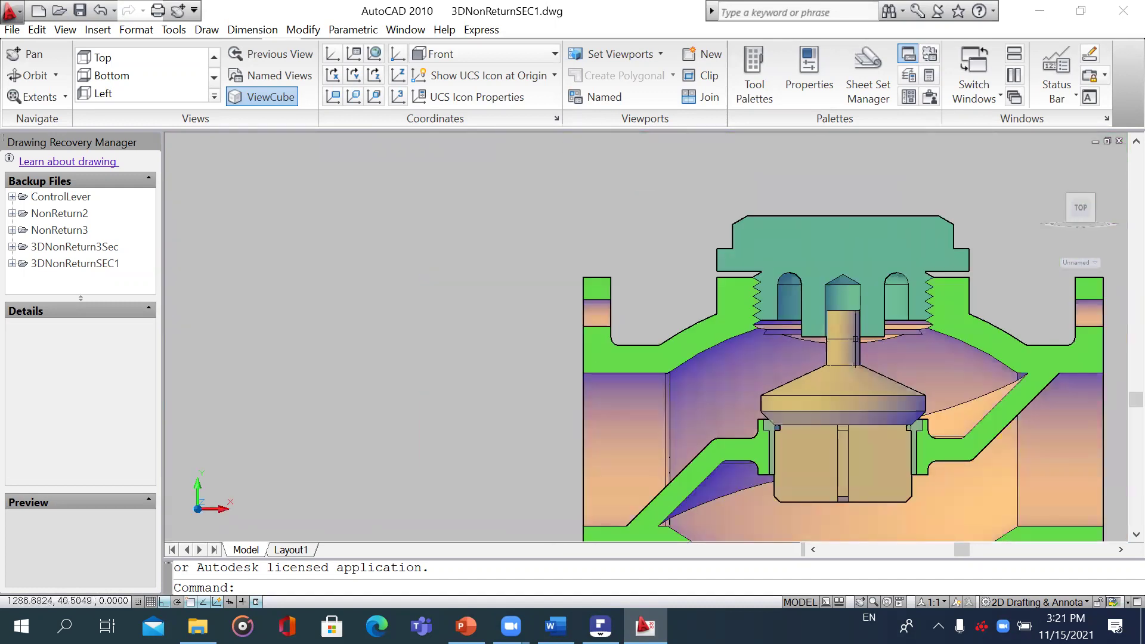
scroll(855, 341, "down", 2)
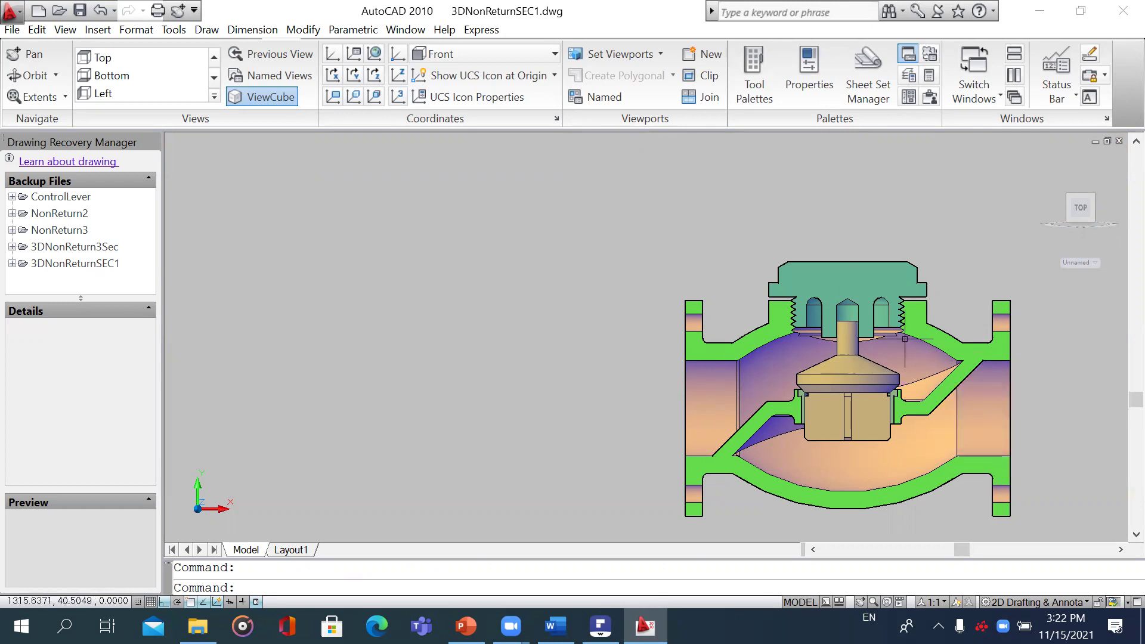
- Zoom and recentre the front view to frame the threaded cover, body, valve and seat
scroll(954, 411, "up", 2)
scroll(954, 411, "up", 1)
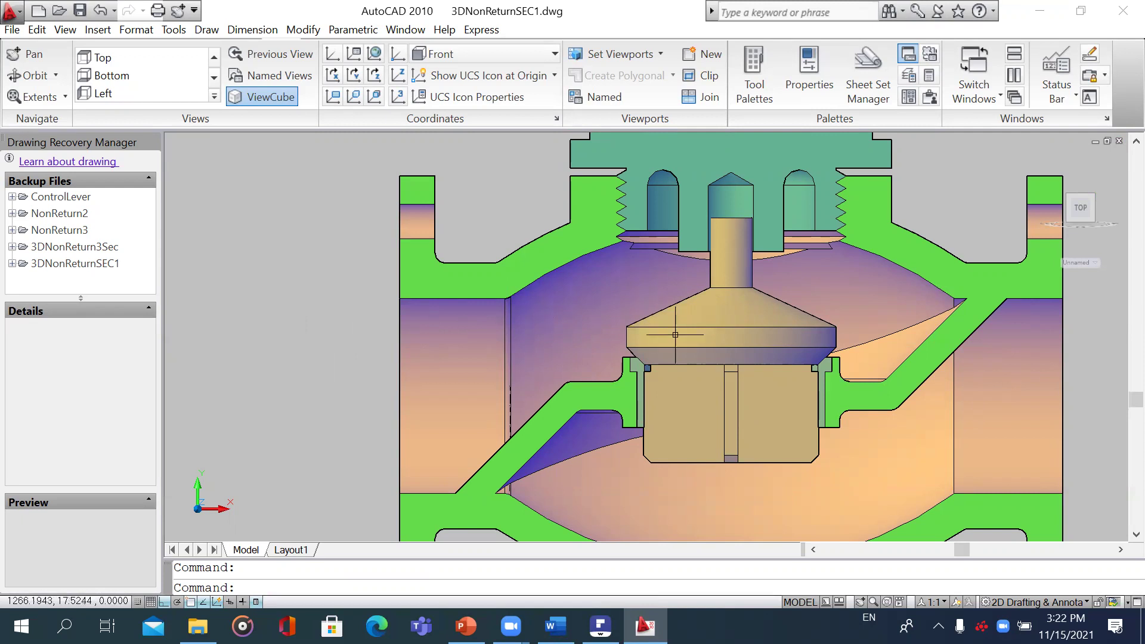
left_click_drag(859, 499, 844, 471)
scroll(812, 414, "up", 3)
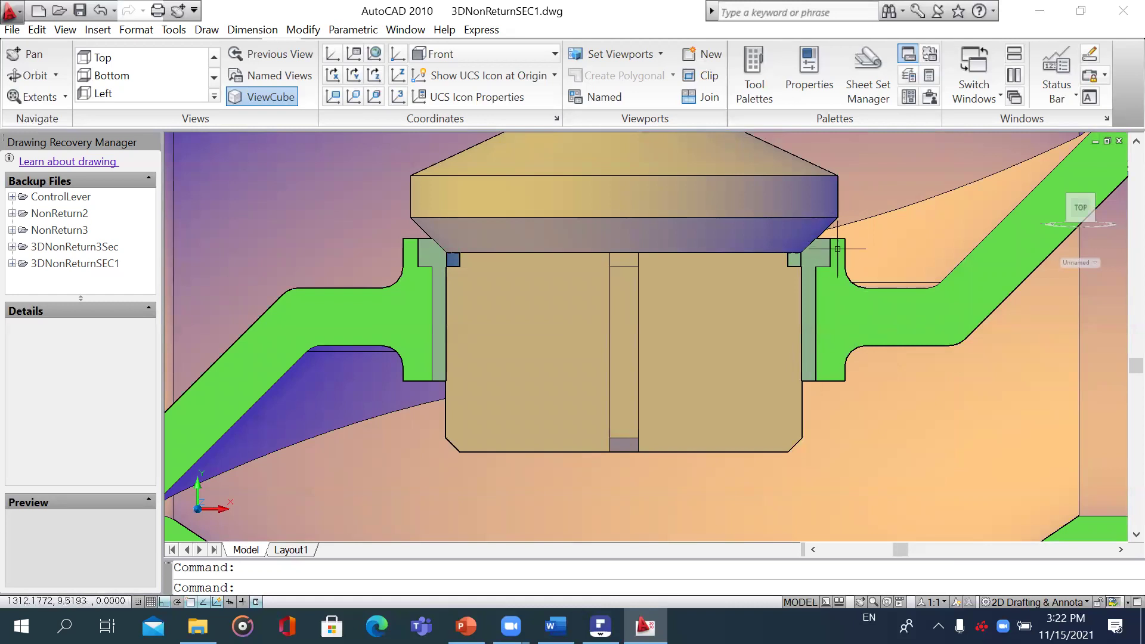
scroll(828, 286, "up", 2)
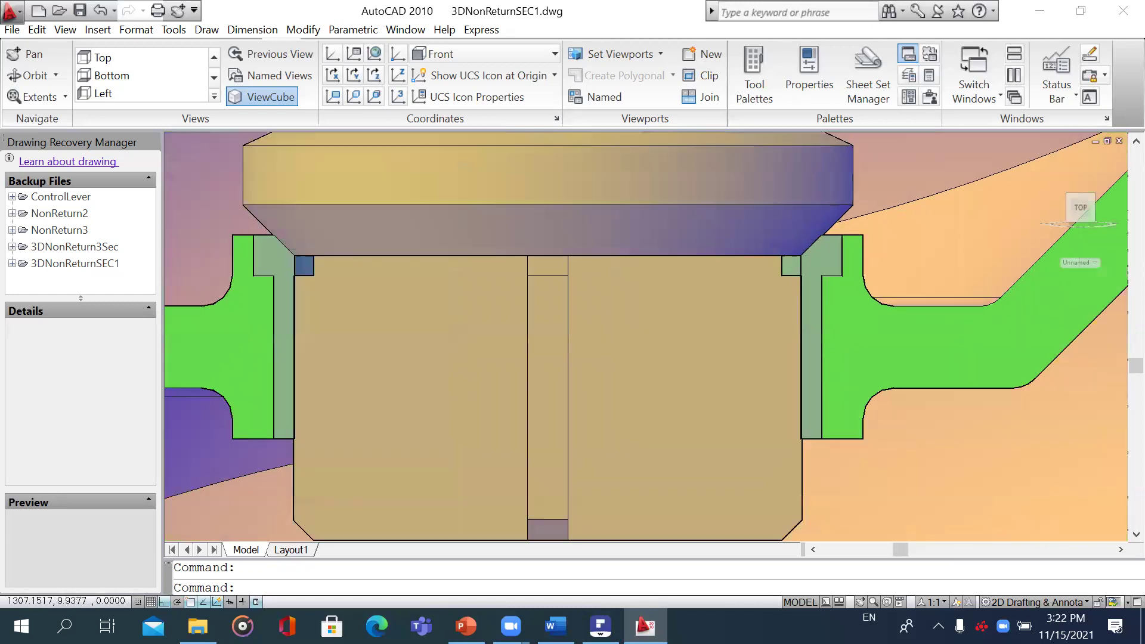
scroll(834, 298, "up", 3)
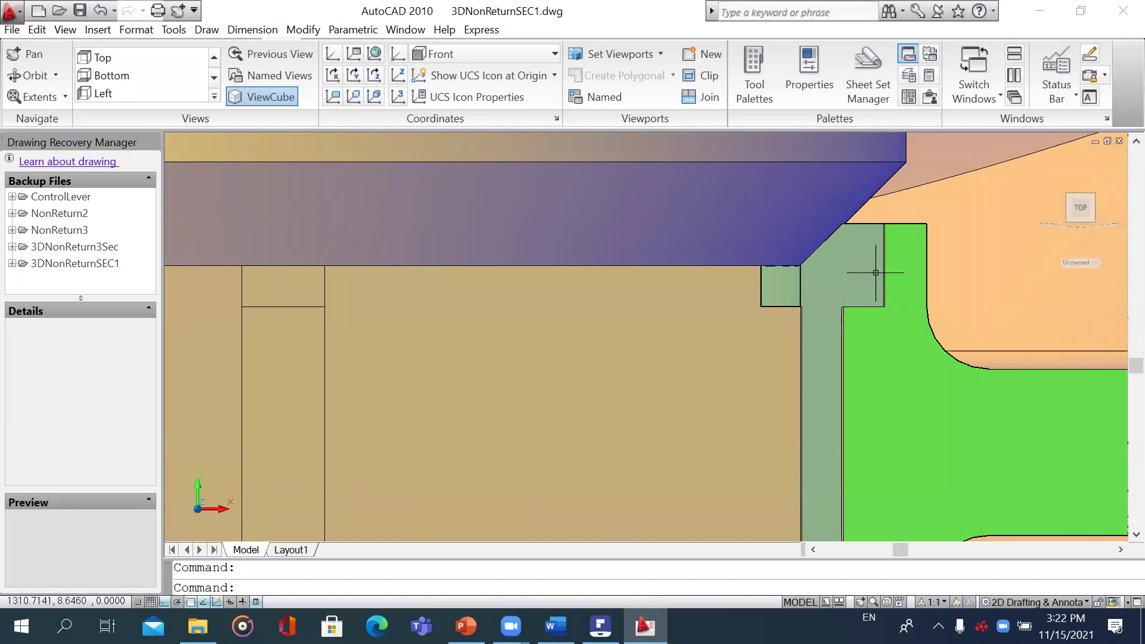
scroll(869, 275, "down", 2)
scroll(869, 275, "down", 4)
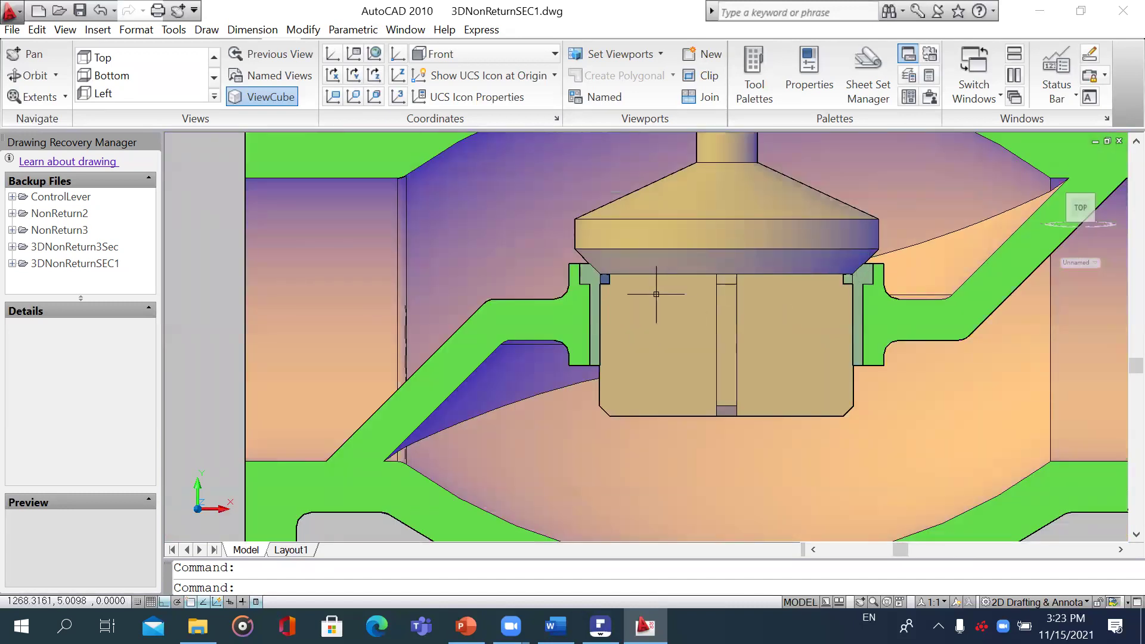
scroll(664, 292, "down", 3)
scroll(665, 292, "down", 1)
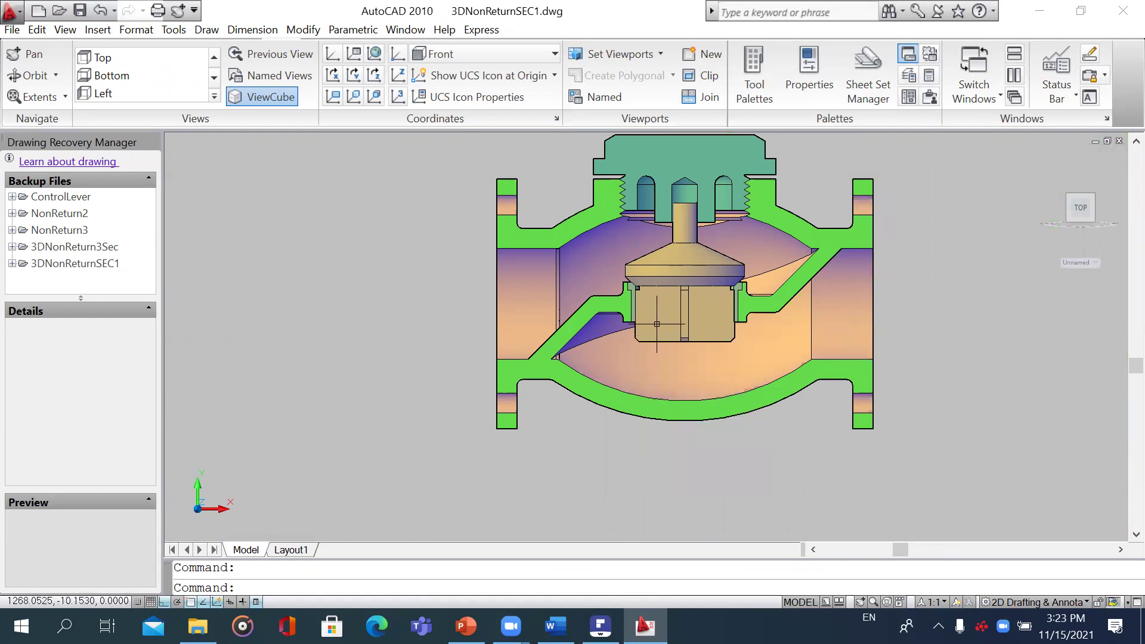
scroll(711, 320, "up", 1)
scroll(766, 262, "up", 1)
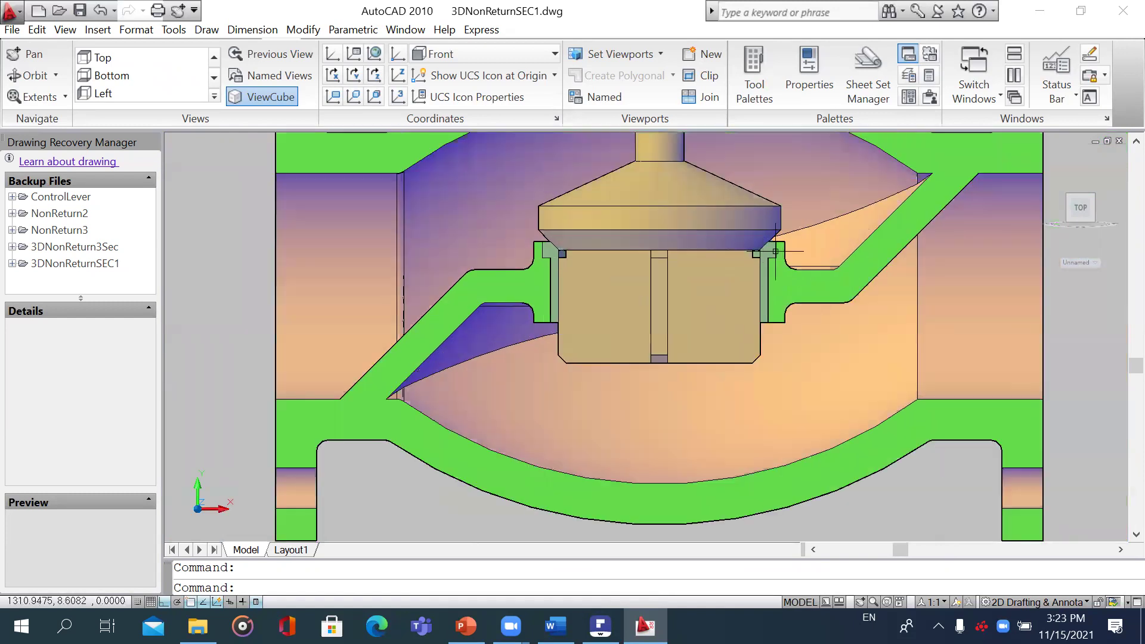
scroll(767, 262, "up", 1)
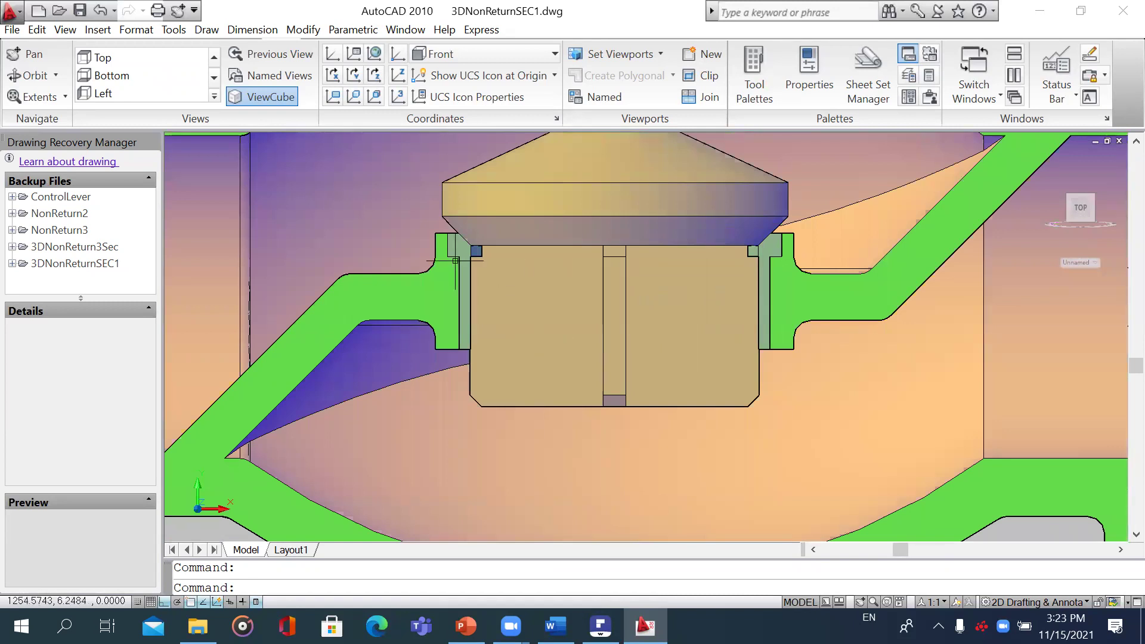
scroll(630, 319, "down", 3)
scroll(631, 318, "down", 1)
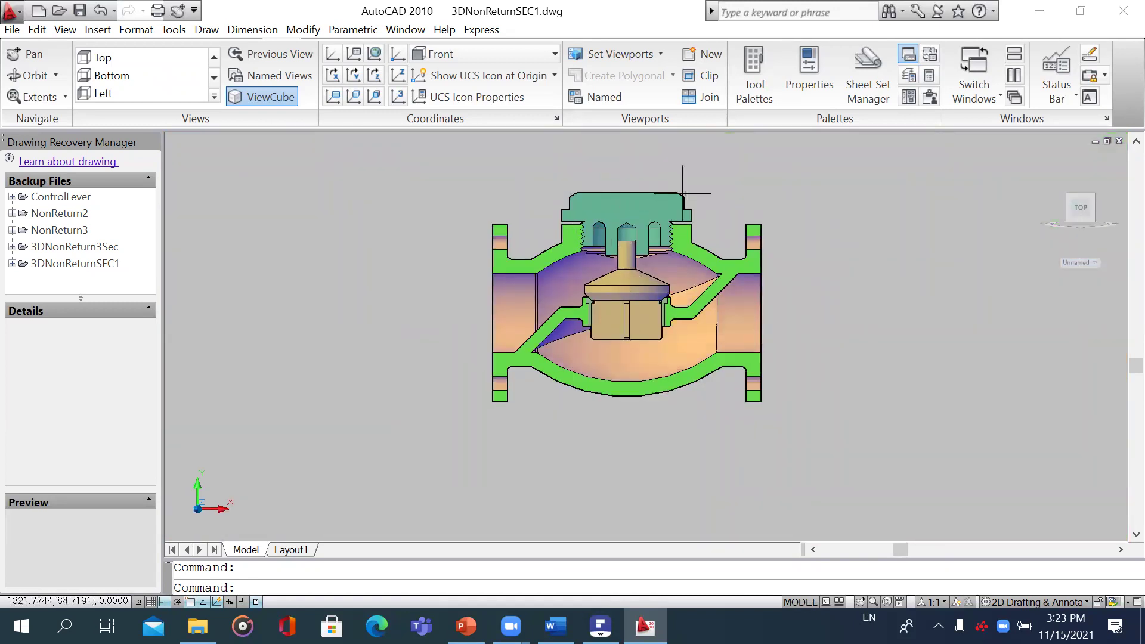
scroll(676, 195, "up", 1)
scroll(672, 195, "up", 1)
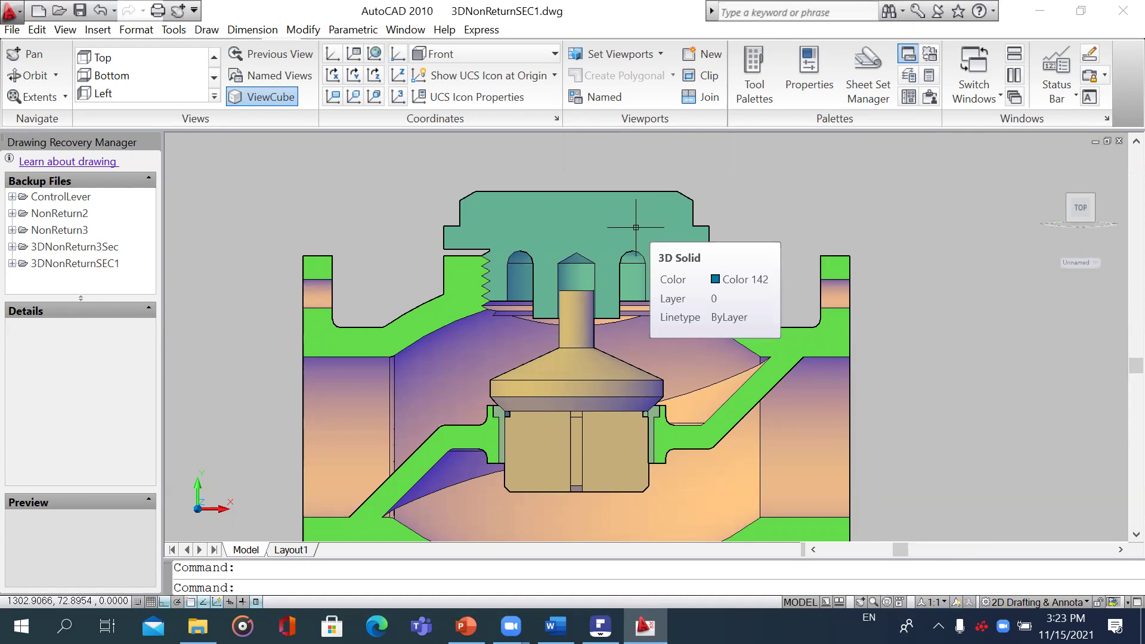
scroll(594, 245, "up", 1)
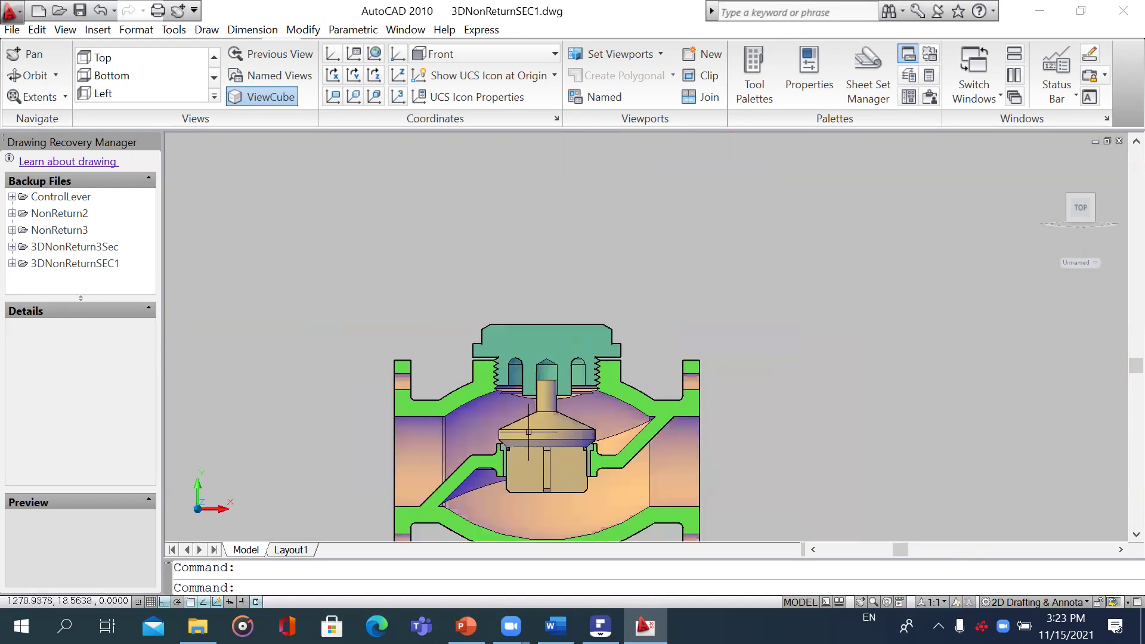
scroll(587, 385, "down", 3)
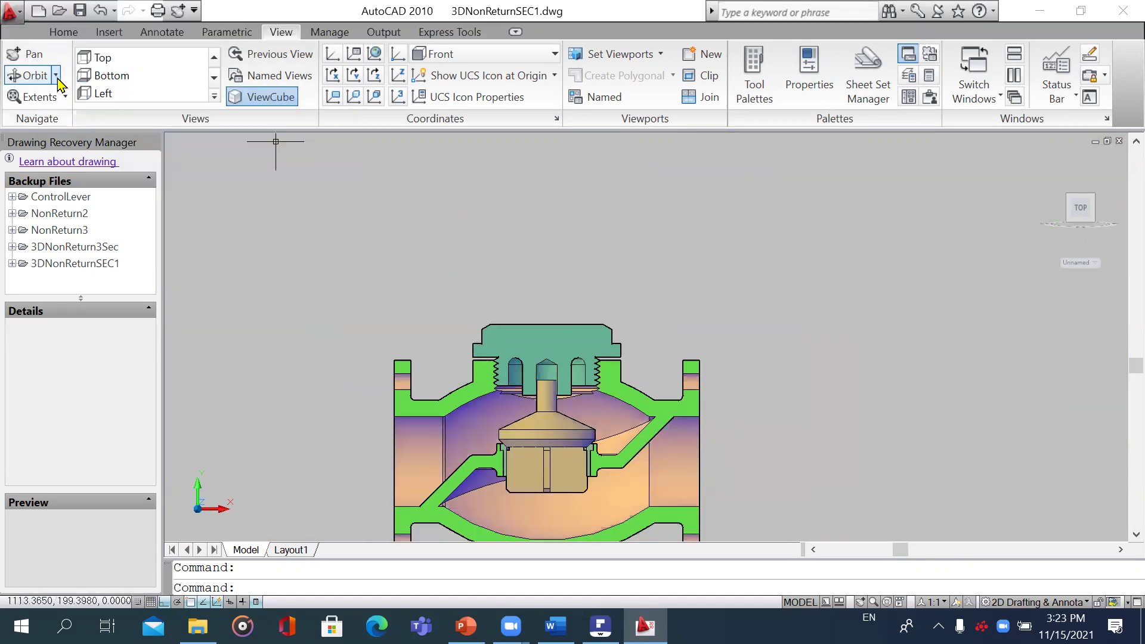
- Start constrained Orbit and rotate the sectioned valve assembly into a side 3D view
left_click(56, 76)
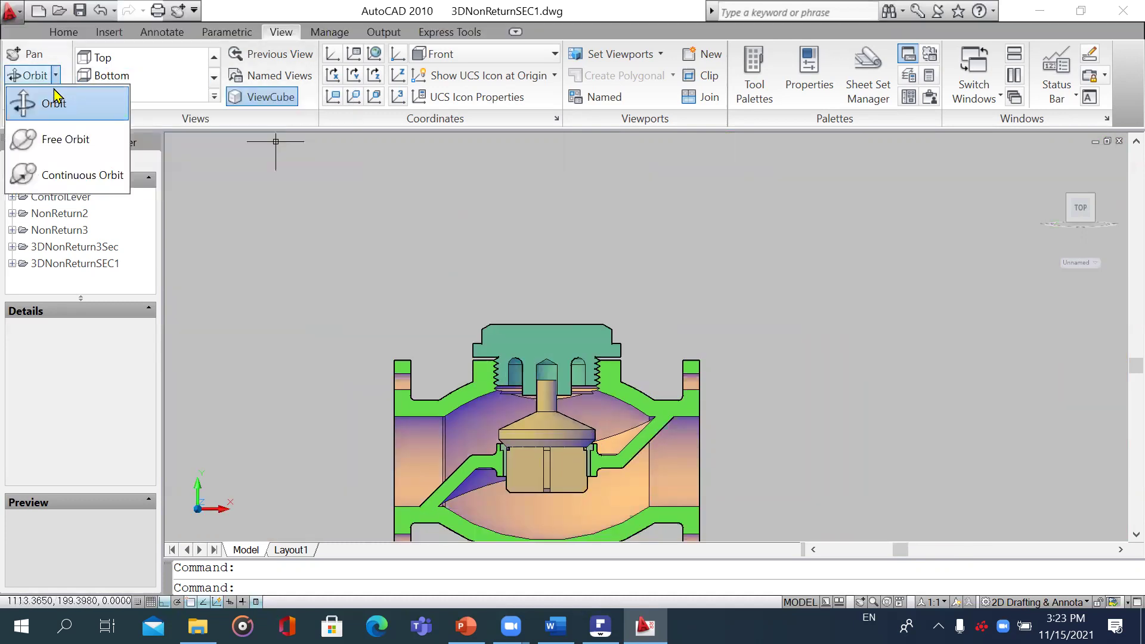
left_click(66, 119)
mouse_move(320, 360)
left_mouse_down()
mouse_move(440, 370)
mouse_move(536, 401)
left_mouse_up()
scroll(535, 400, "down", 2)
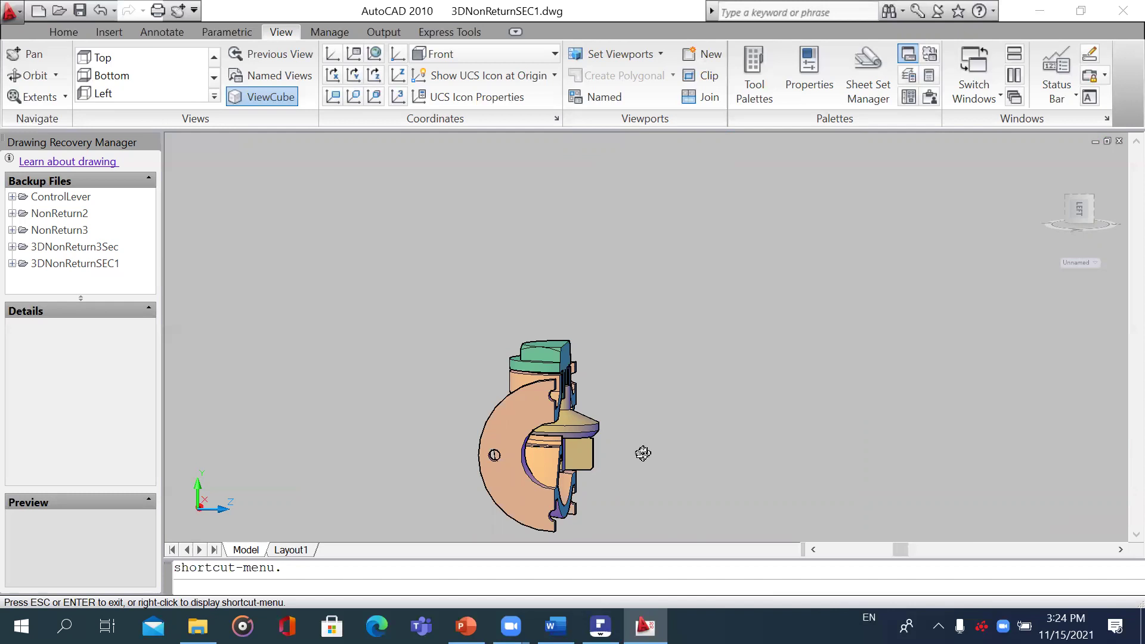
scroll(583, 445, "up", 2)
scroll(575, 491, "down", 1)
scroll(569, 495, "down", 1)
scroll(564, 498, "down", 1)
scroll(556, 502, "down", 1)
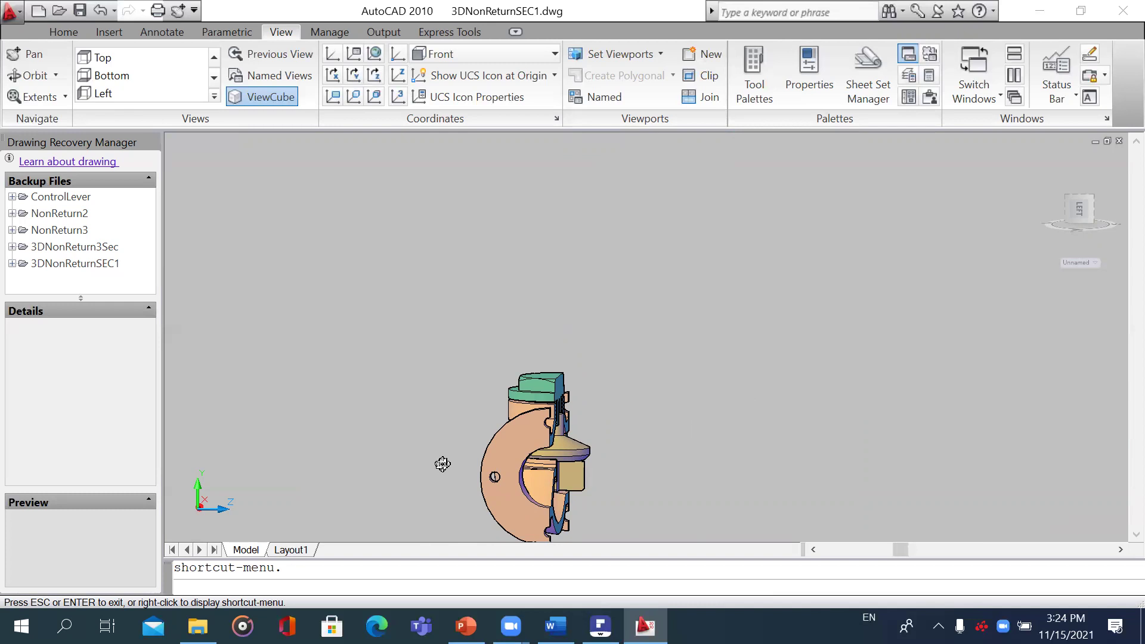
scroll(471, 474, "up", 2)
scroll(583, 489, "up", 1)
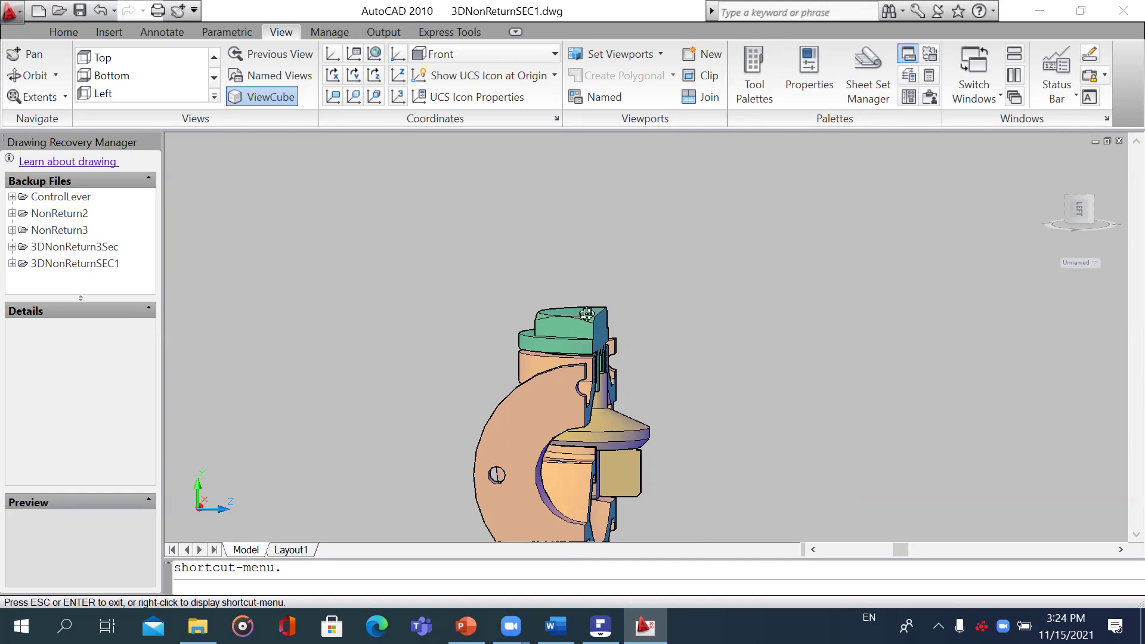
- Orbit and tilt the model further to inspect the cover, flanges and body from another angle
left_click_drag(576, 351, 619, 449)
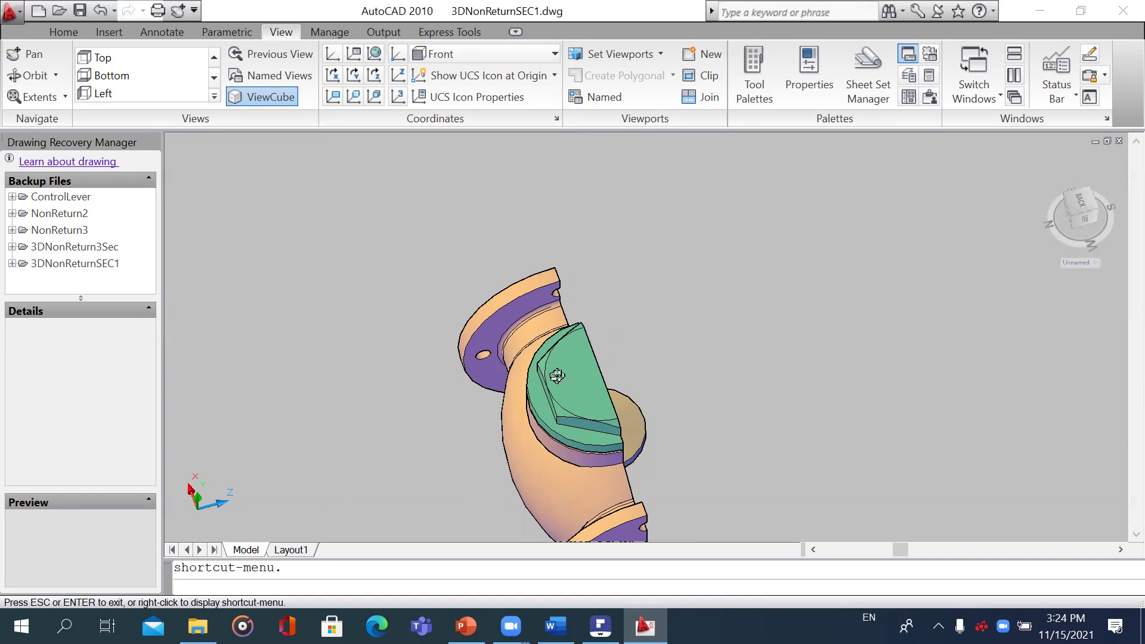
scroll(557, 375, "up", 2)
scroll(527, 463, "up", 2)
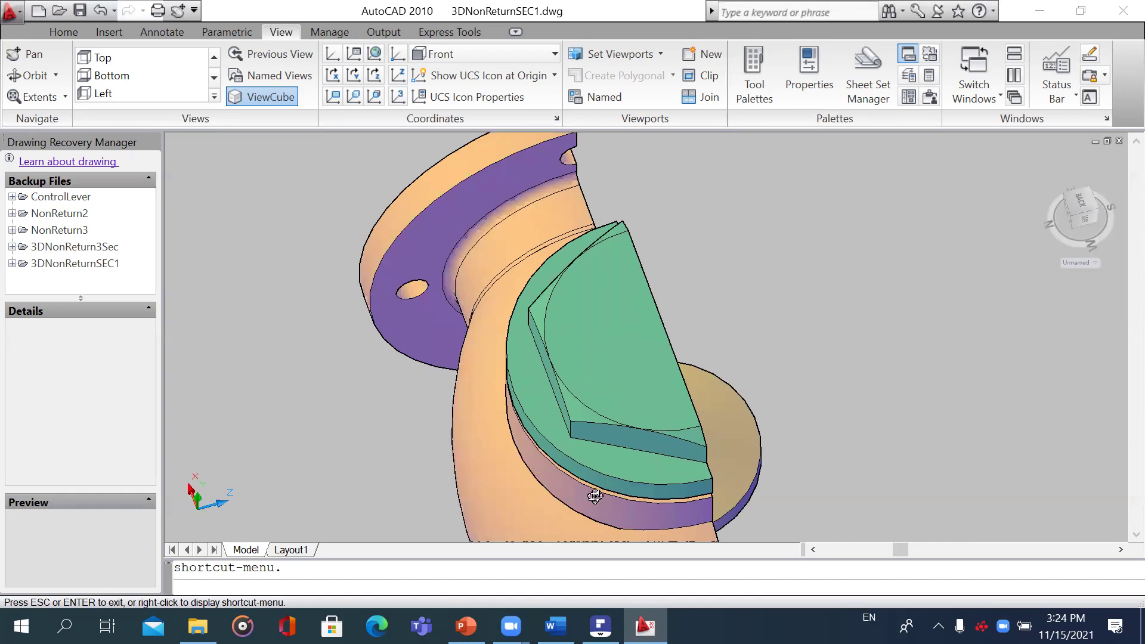
scroll(598, 487, "down", 2)
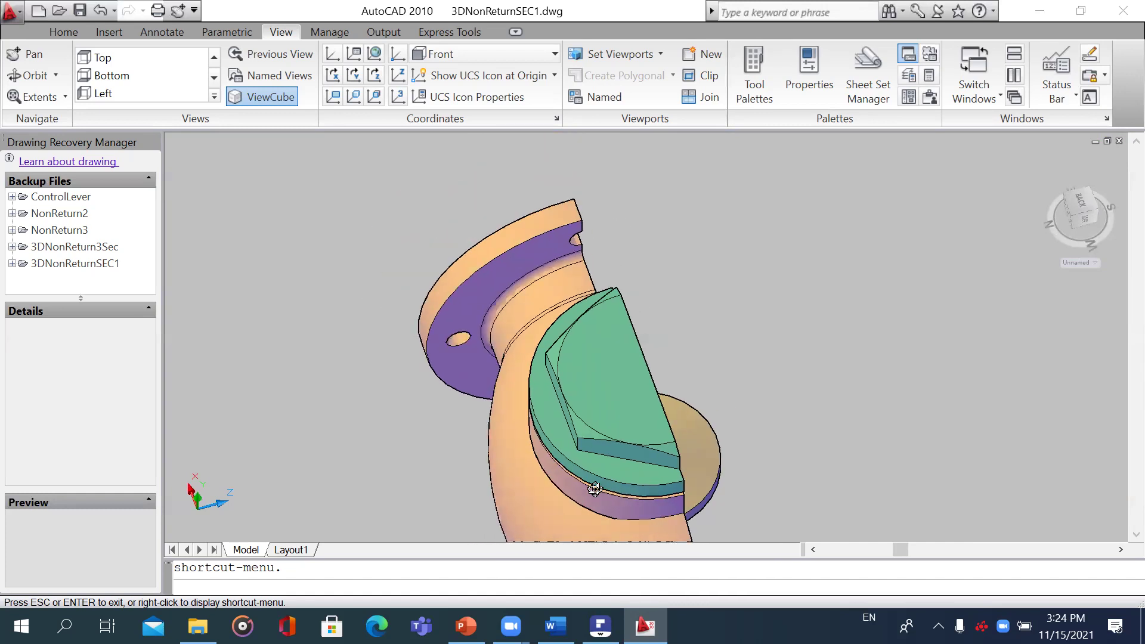
scroll(593, 479, "down", 1)
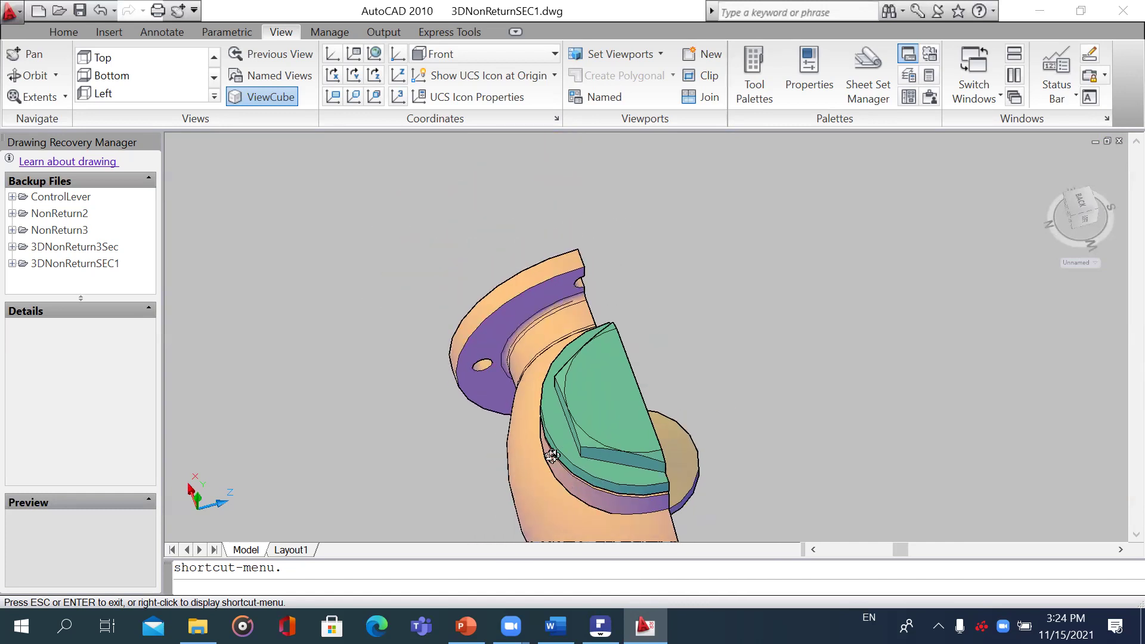
left_click_drag(572, 373, 574, 389)
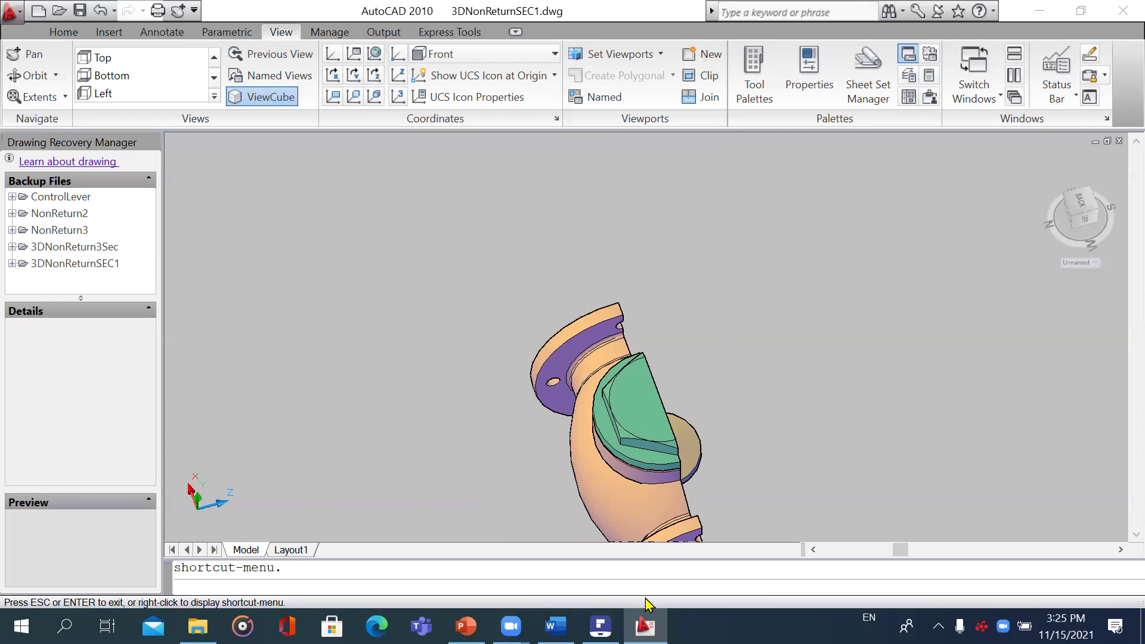
- Check the page 7 valve sectional views in the Word reference document, then return to AutoCAD
left_click(556, 626)
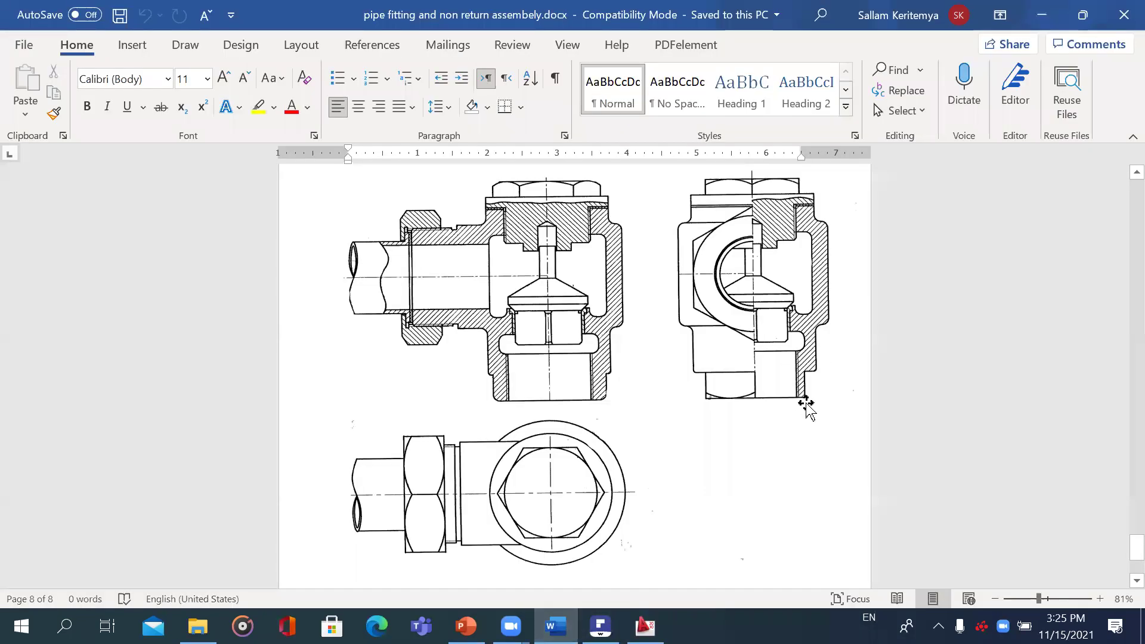
scroll(806, 407, "up", 10)
scroll(830, 418, "up", 5)
scroll(830, 419, "up", 4)
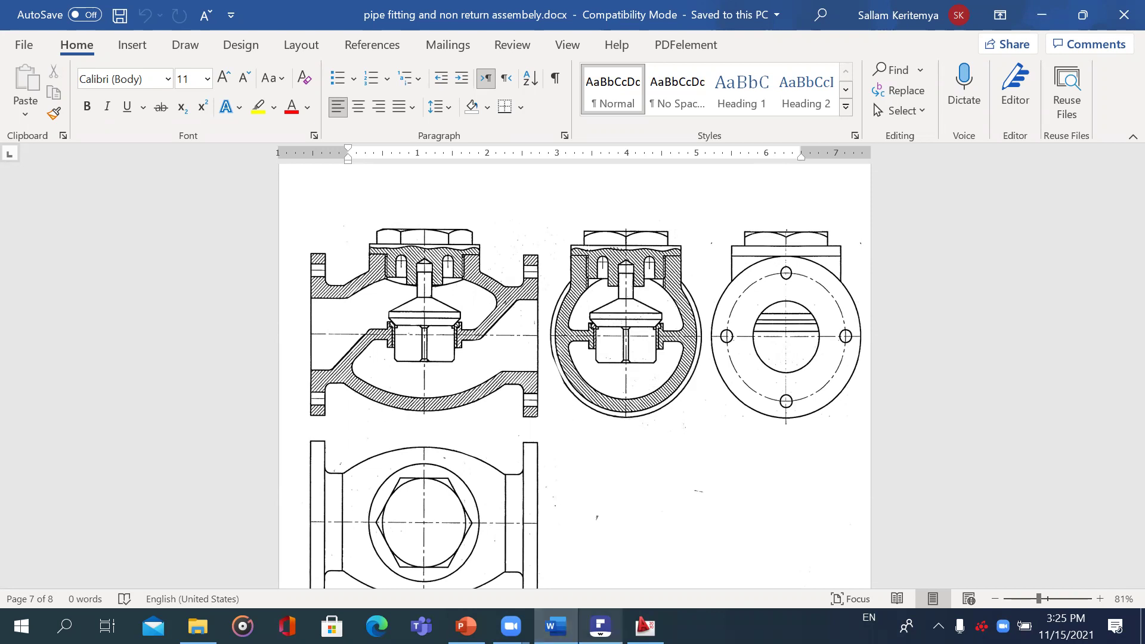
left_click(644, 625)
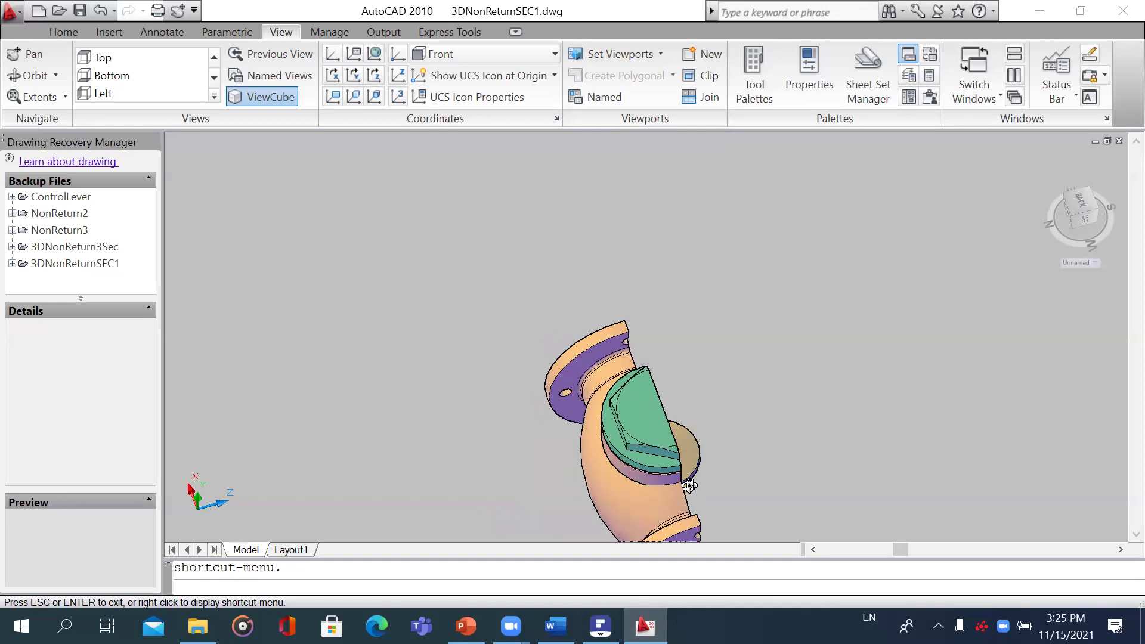
- View the VALVE BODY (BRZ.) dimensioned sections in NonReturn2.pdf at 125%
left_click(599, 625)
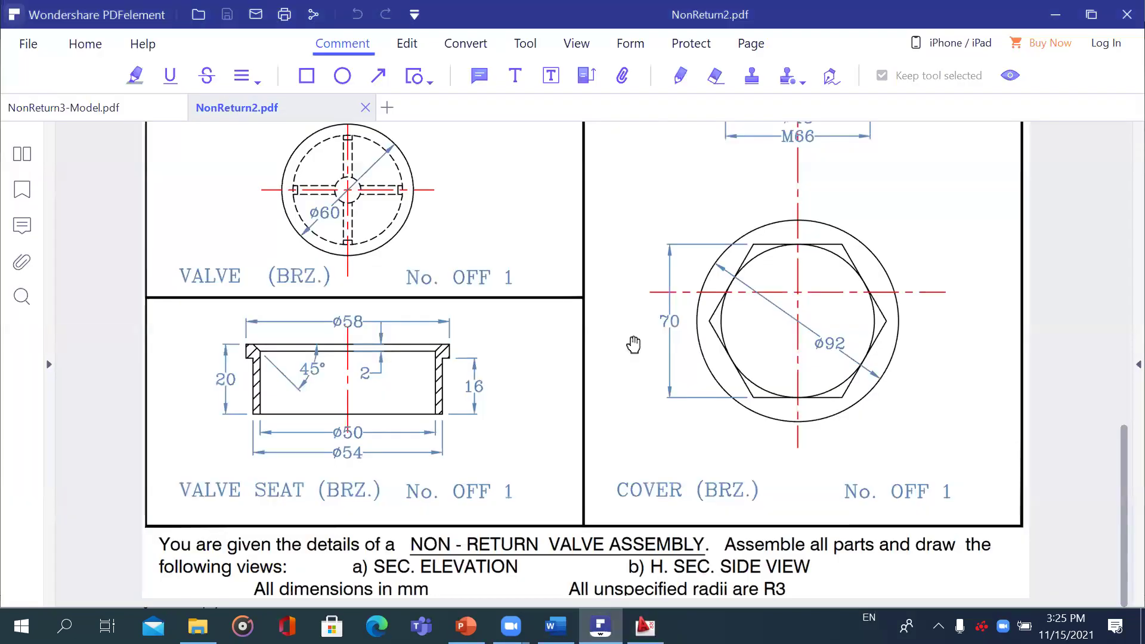
scroll(746, 286, "up", 5)
scroll(767, 278, "down", 3)
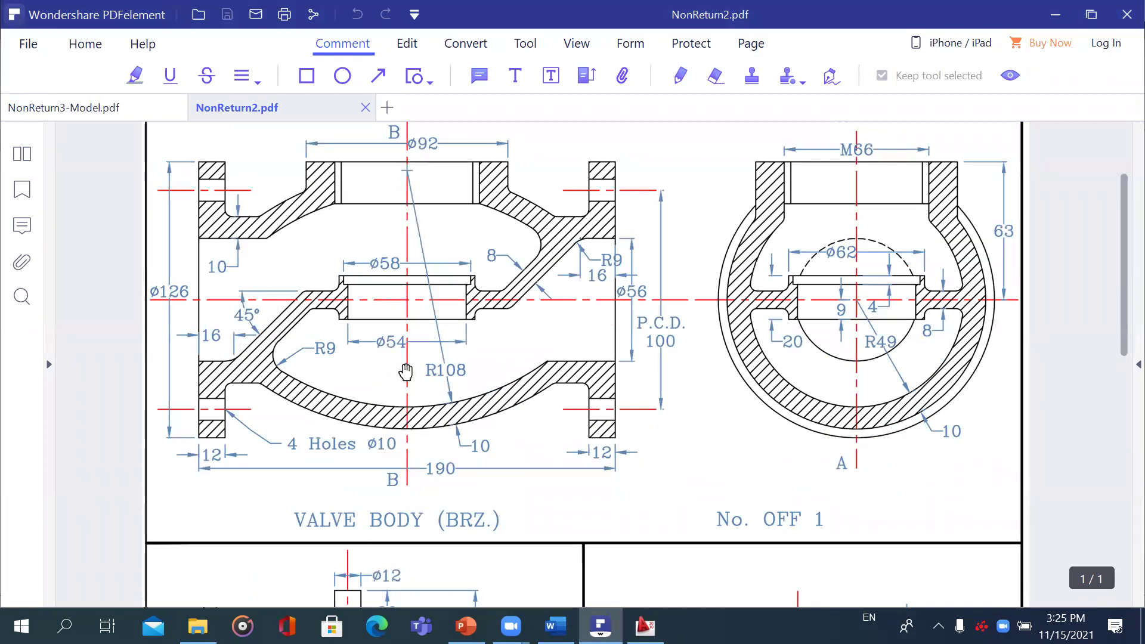
scroll(404, 371, "up", 2)
scroll(416, 357, "down", 3)
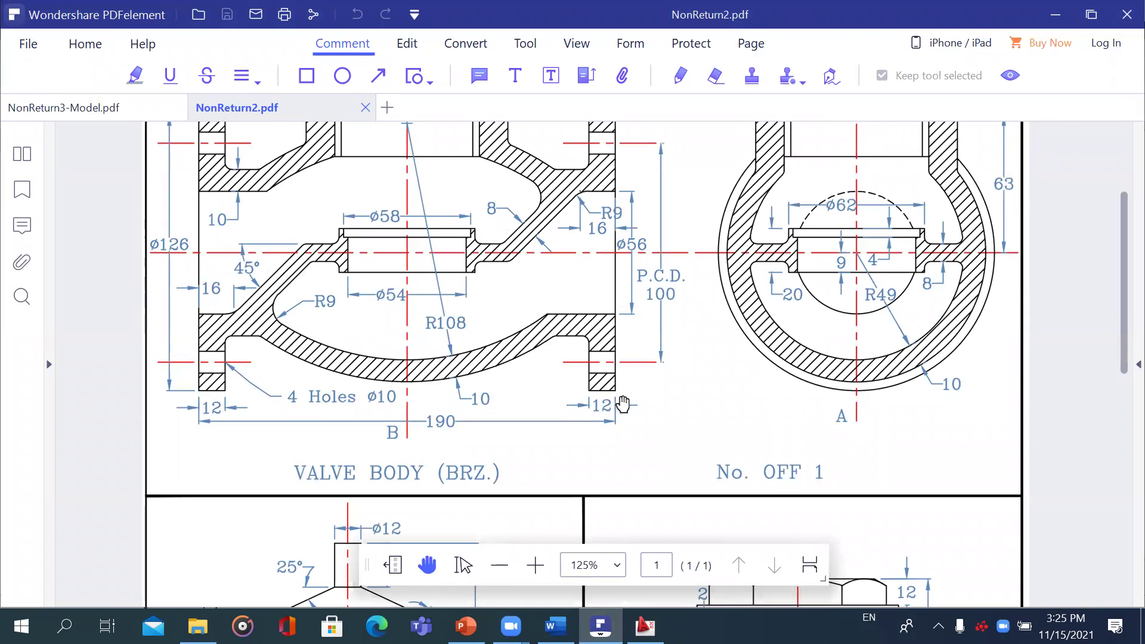
- Return briefly to the AutoCAD model, then bring the Word document back up at page 7
left_click(644, 625)
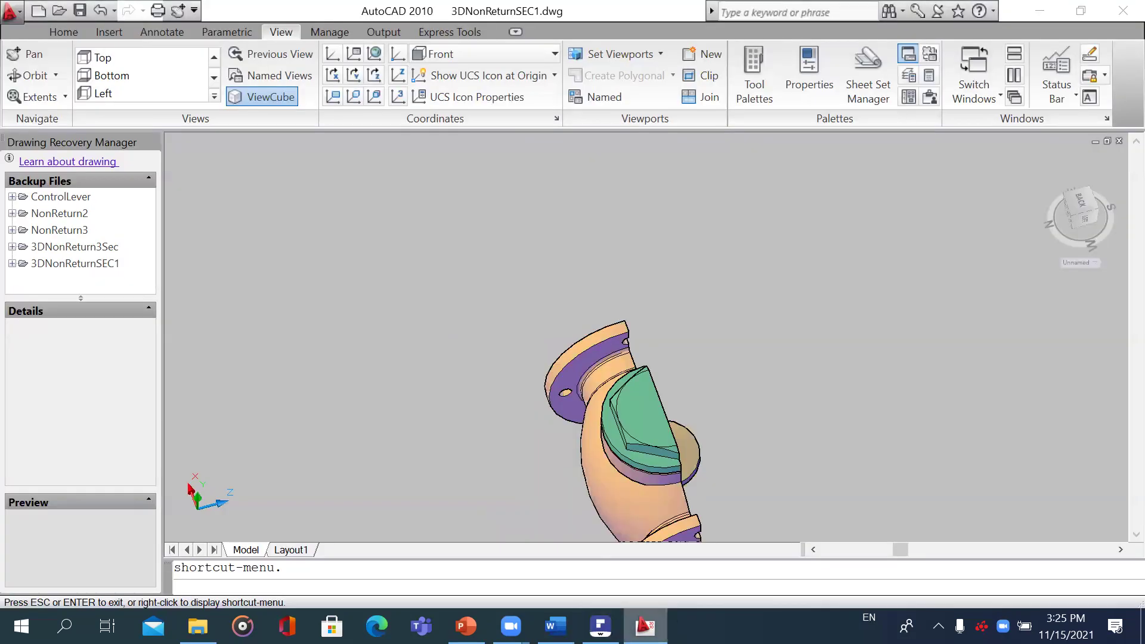
left_click(555, 625)
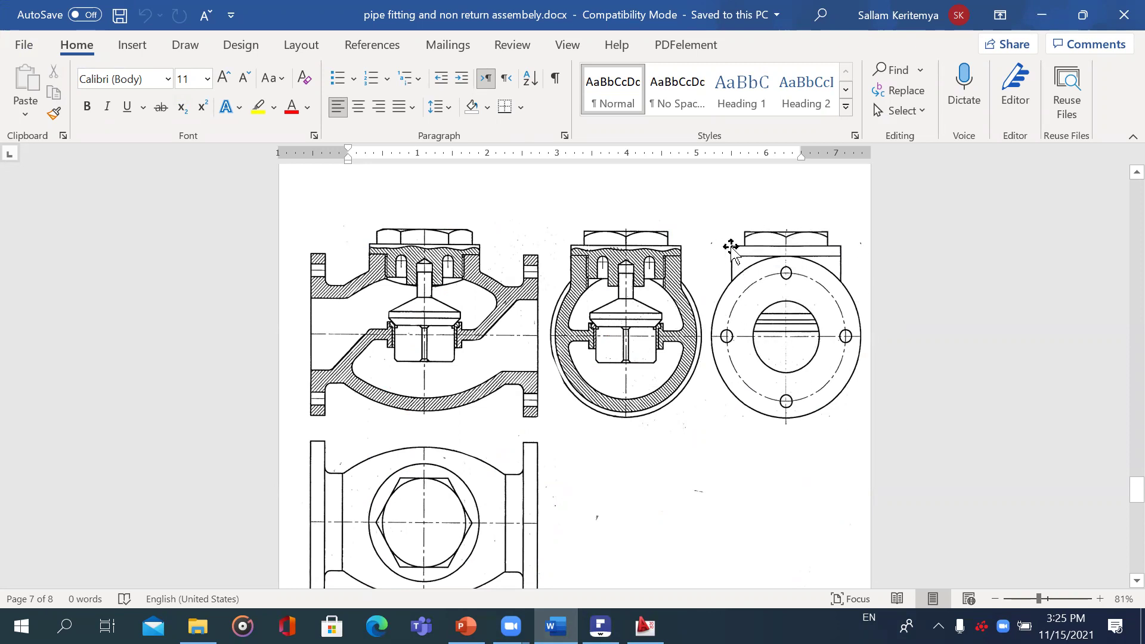
- Bring page 7's valve drawings into view and zoom the Word page from 81% to 100%
scroll(799, 417, "up", 10)
scroll(800, 449, "down", 5)
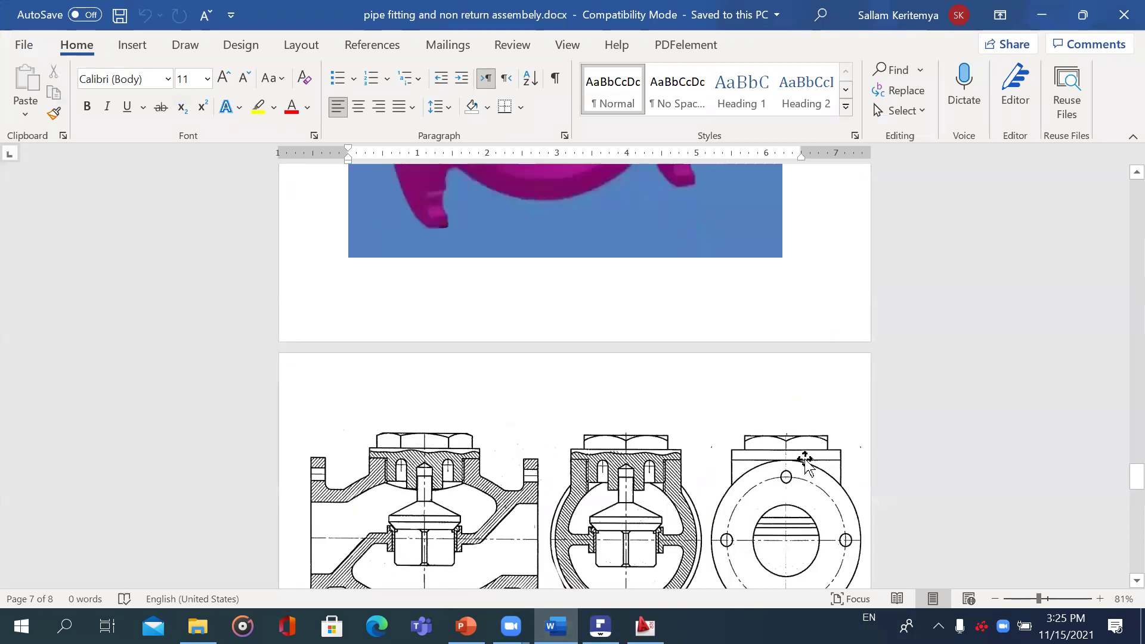
scroll(803, 463, "down", 3)
scroll(801, 438, "down", 3)
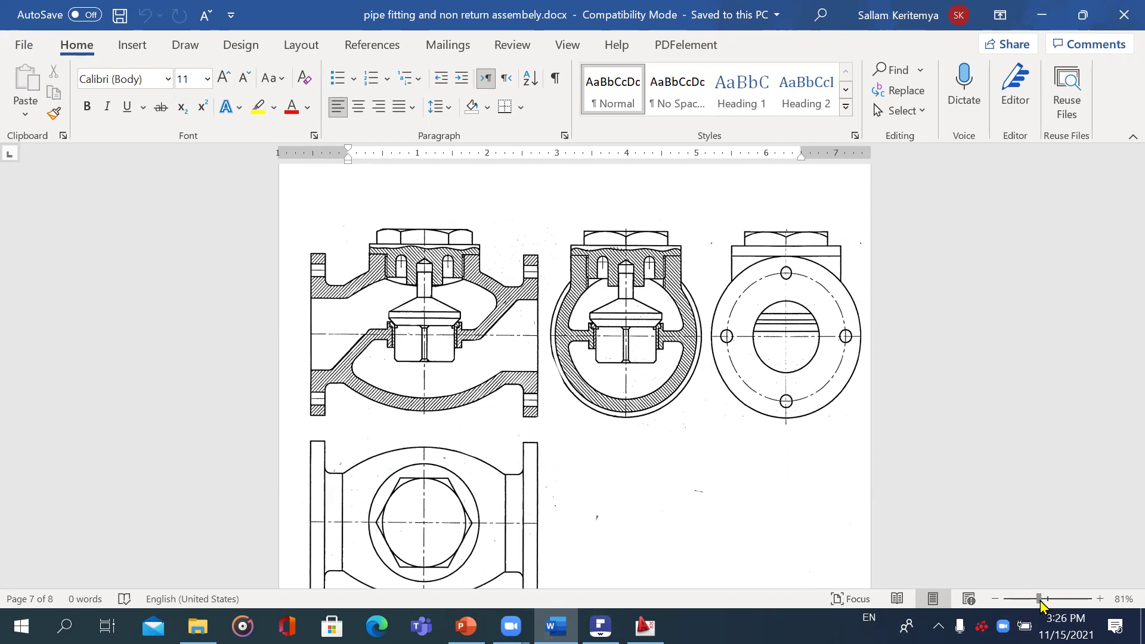
left_click_drag(1039, 599, 1047, 599)
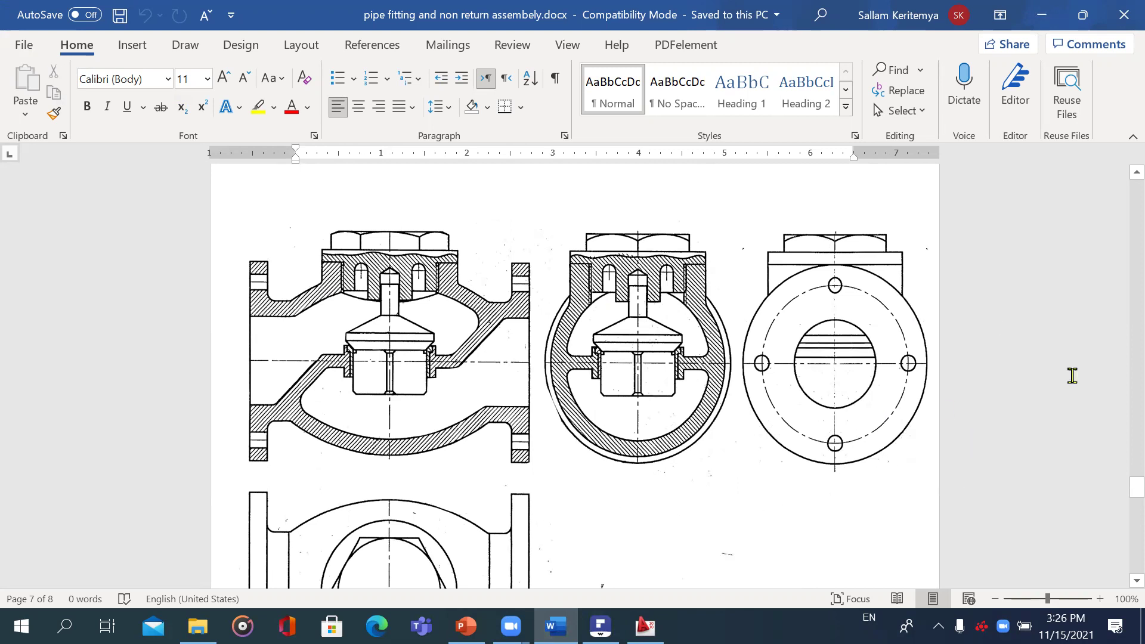
- Review the sectioned and bottom valve views, then open NonReturn3.dwg from the Lecture 6 pipe fitting folder
scroll(761, 460, "down", 4)
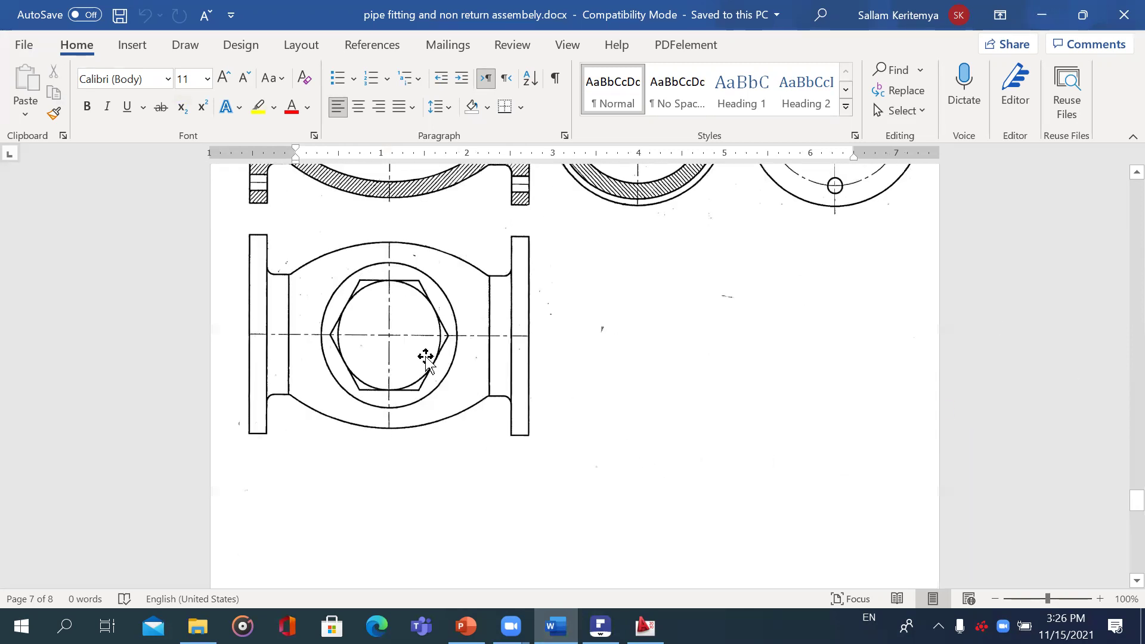
scroll(501, 366, "up", 2)
scroll(511, 376, "up", 4)
scroll(527, 383, "down", 2)
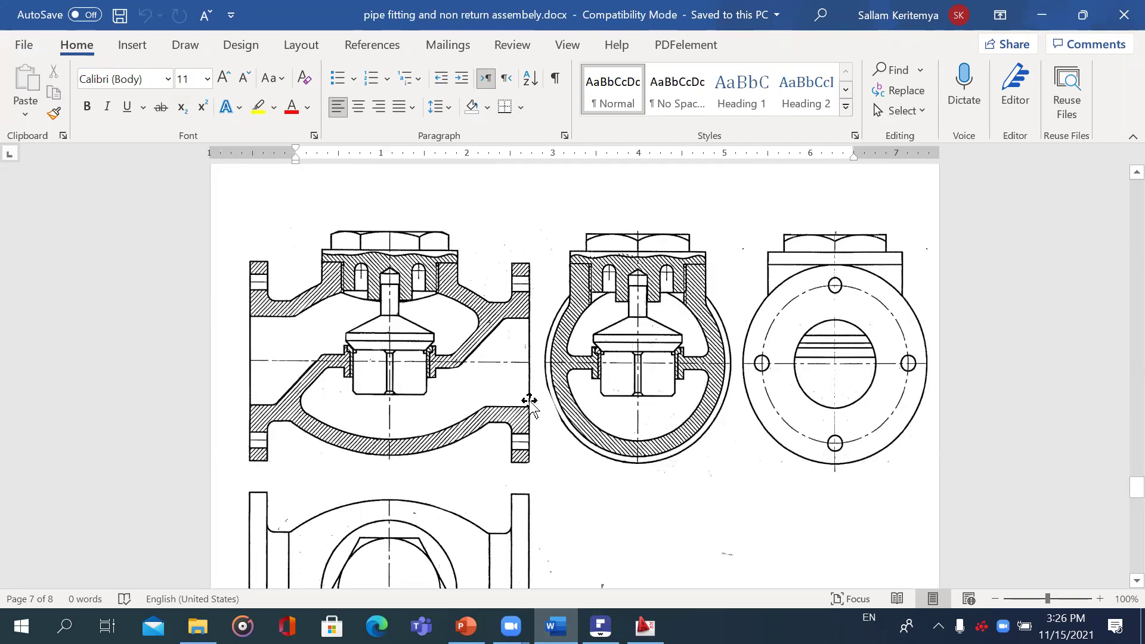
scroll(528, 476, "down", 2)
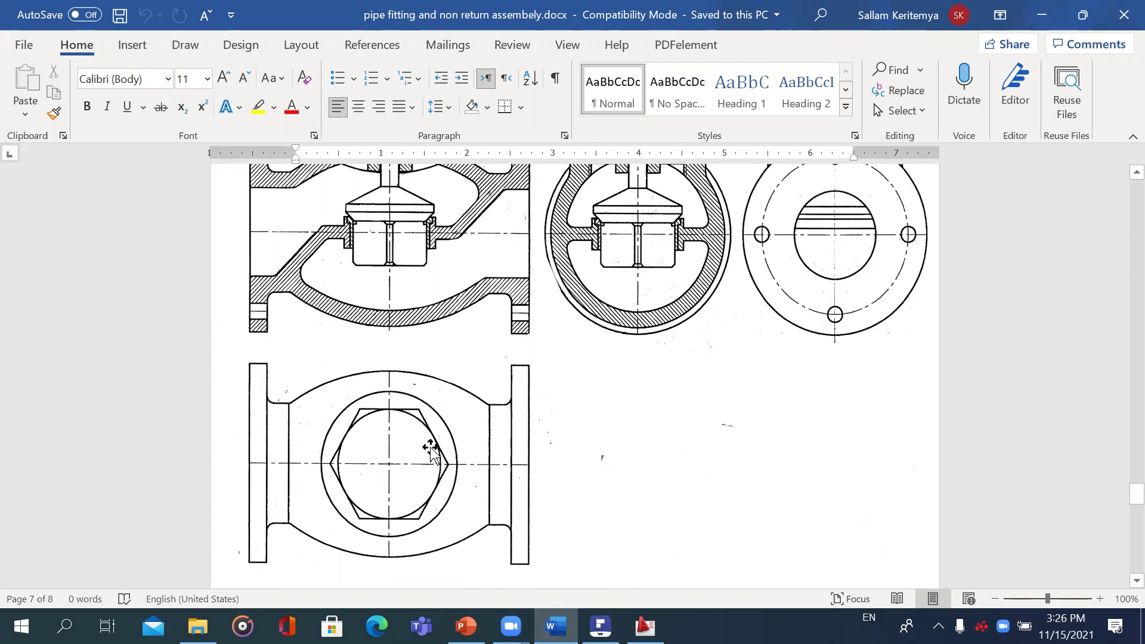
scroll(465, 331, "up", 3)
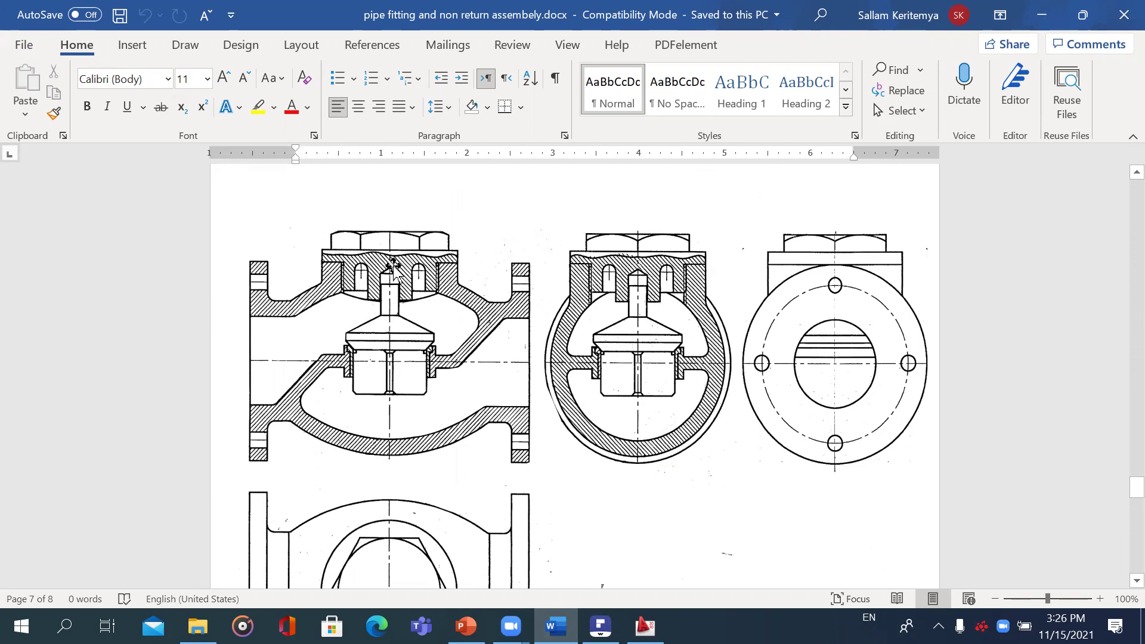
scroll(459, 429, "down", 3)
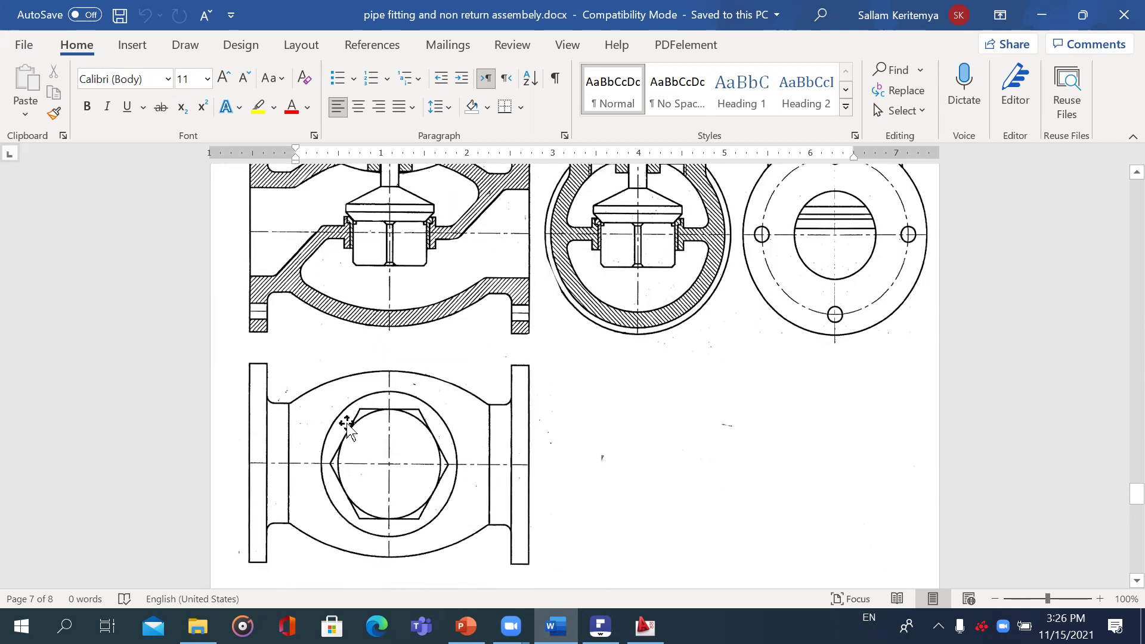
scroll(438, 456, "up", 3)
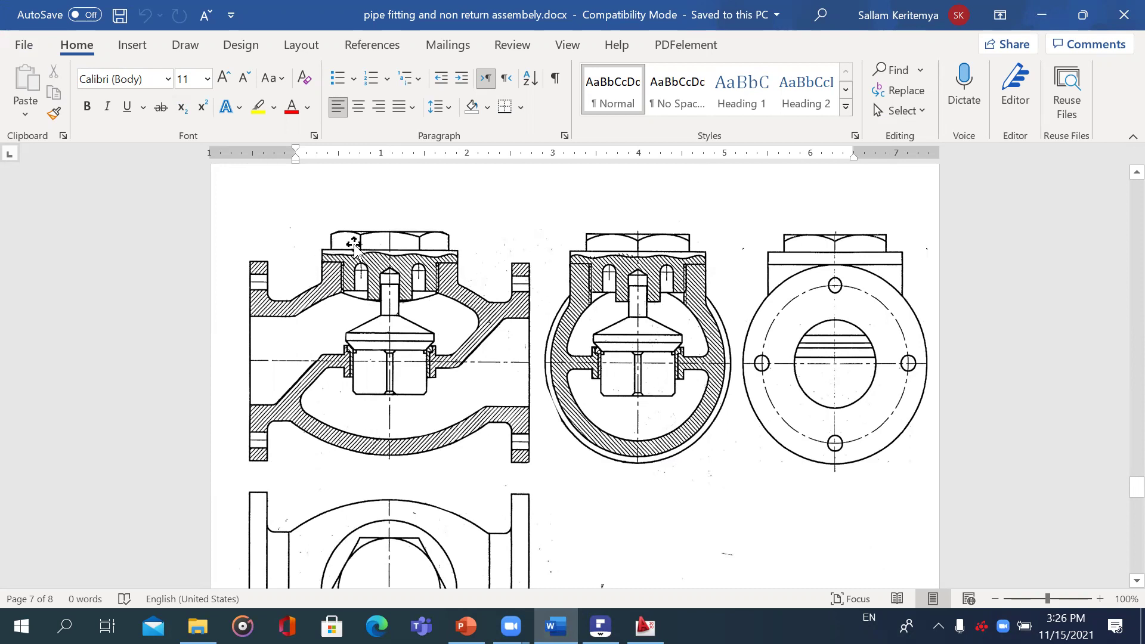
scroll(409, 363, "down", 3)
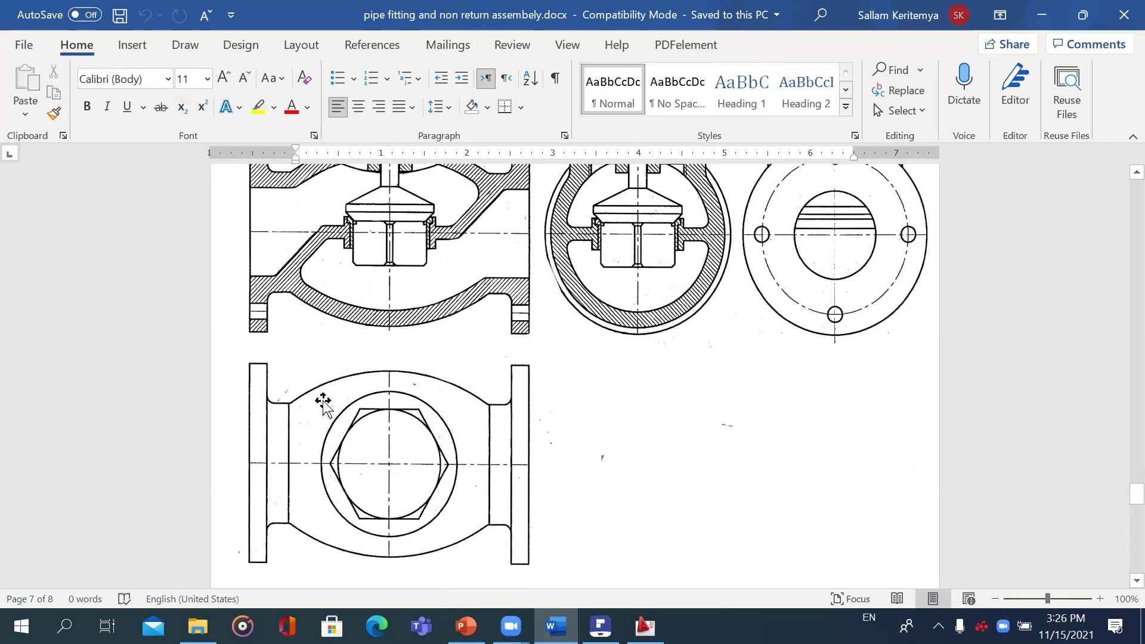
scroll(489, 375, "up", 3)
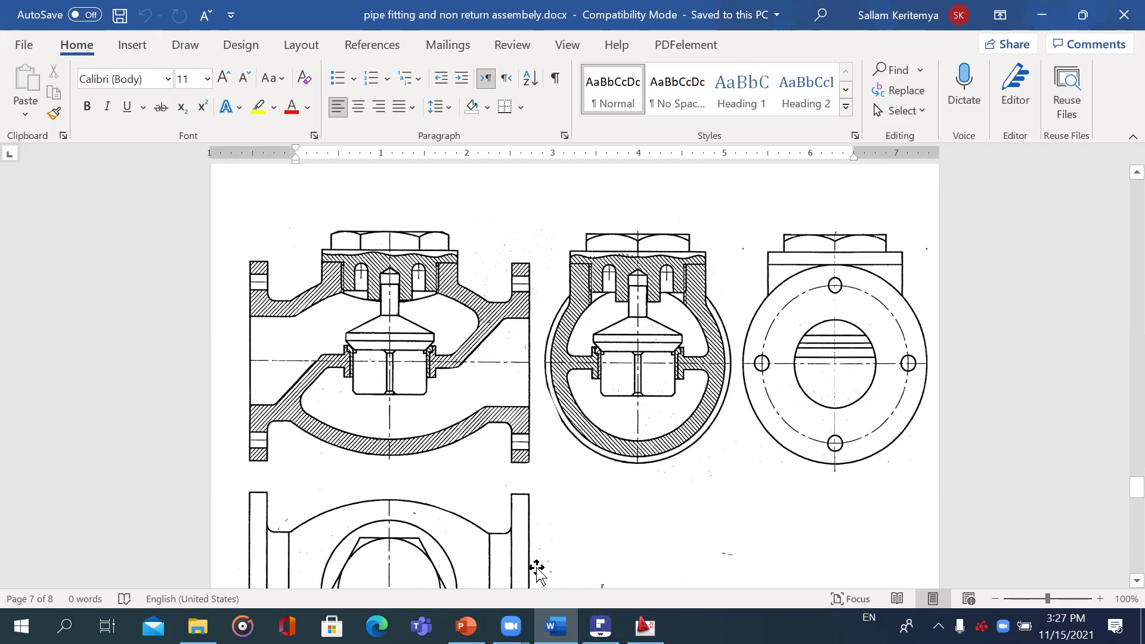
left_click(197, 626)
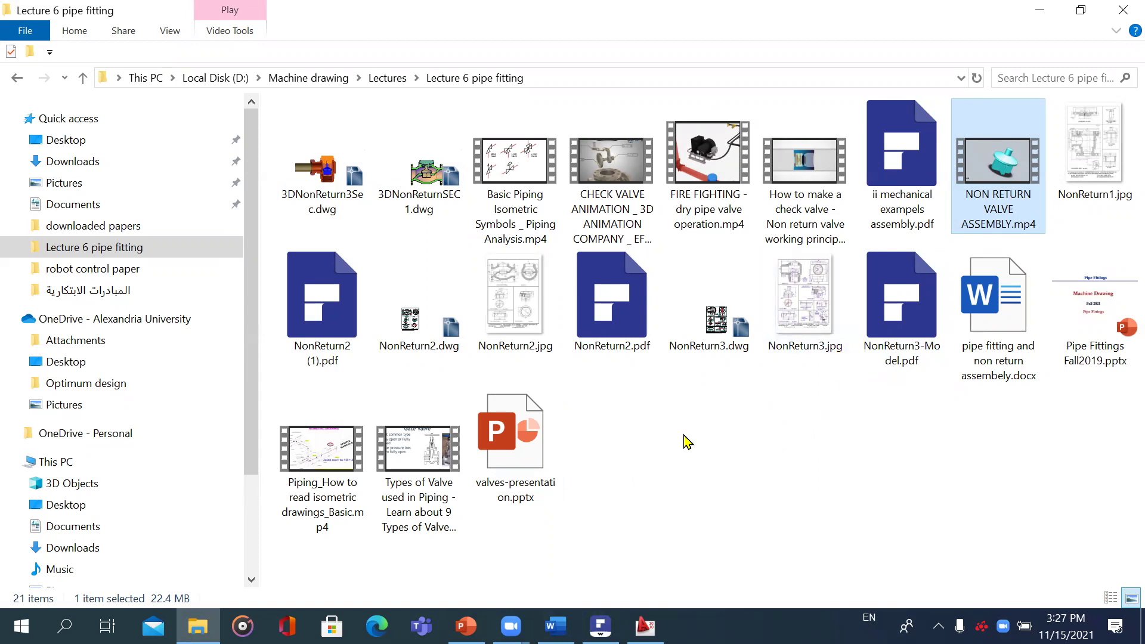
double_click(707, 351)
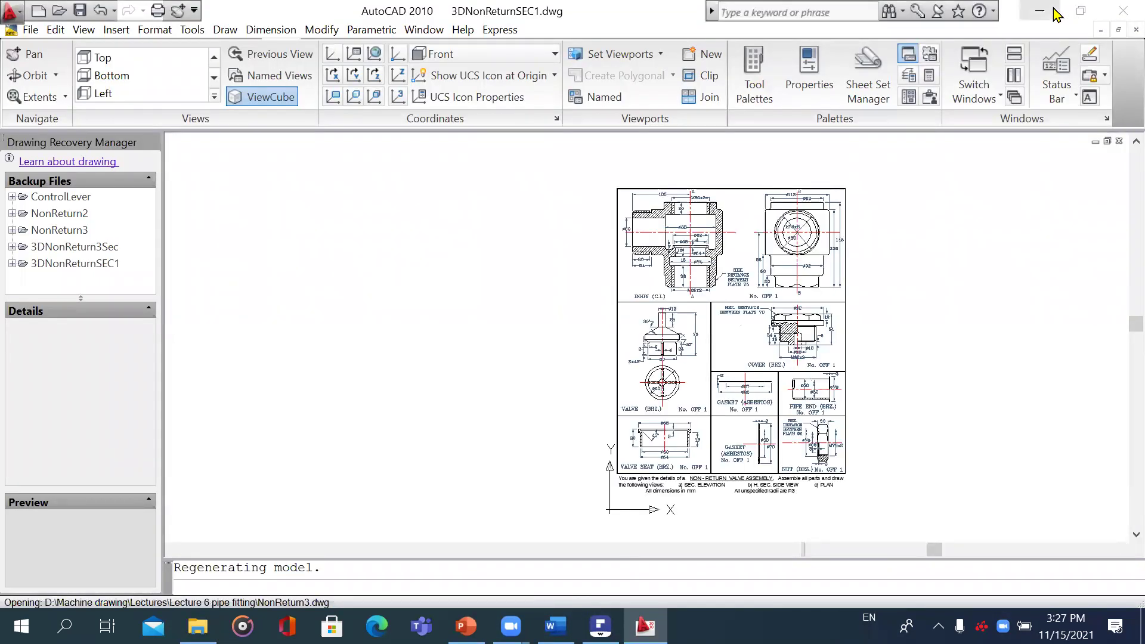
- Zoom and pan NonReturn3.dwg onto the BODY (C.I.) detail's M65x2 thread and 75 hex note
scroll(704, 375, "up", 6)
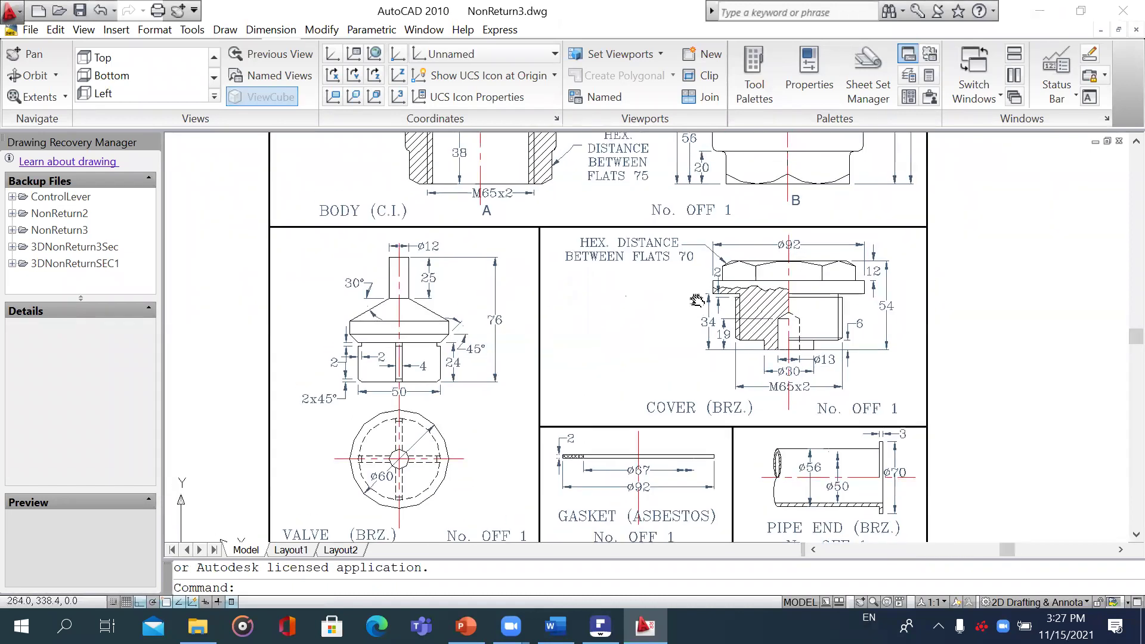
mouse_move(704, 374)
left_mouse_down()
mouse_move(746, 203)
mouse_move(528, 378)
left_mouse_up()
scroll(528, 378, "up", 2)
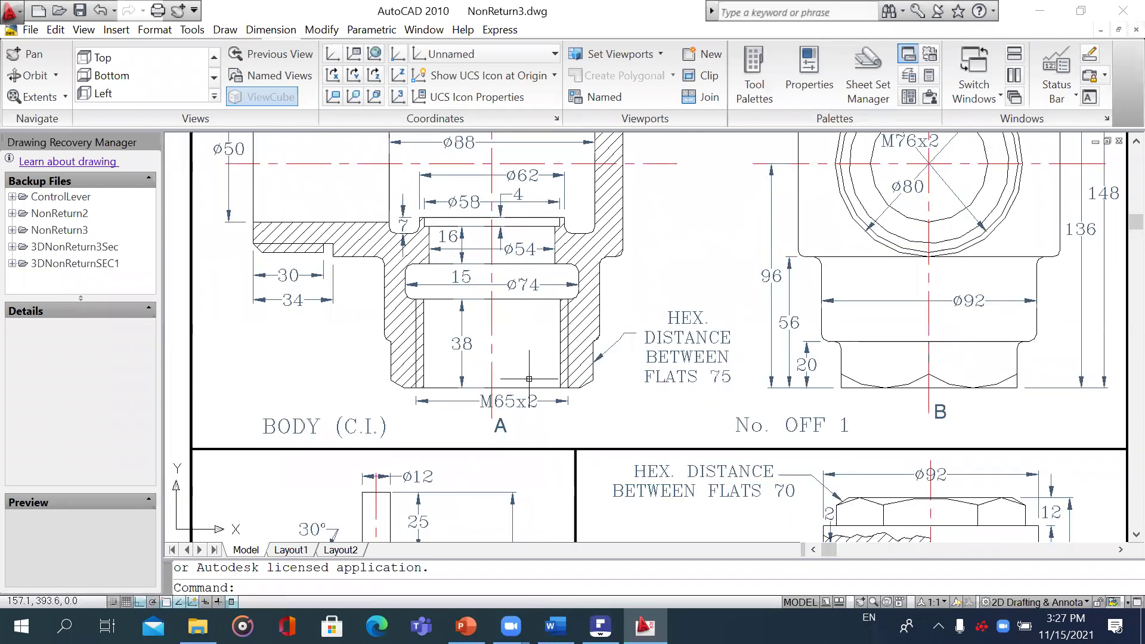
scroll(654, 361, "up", 2)
scroll(654, 360, "up", 1)
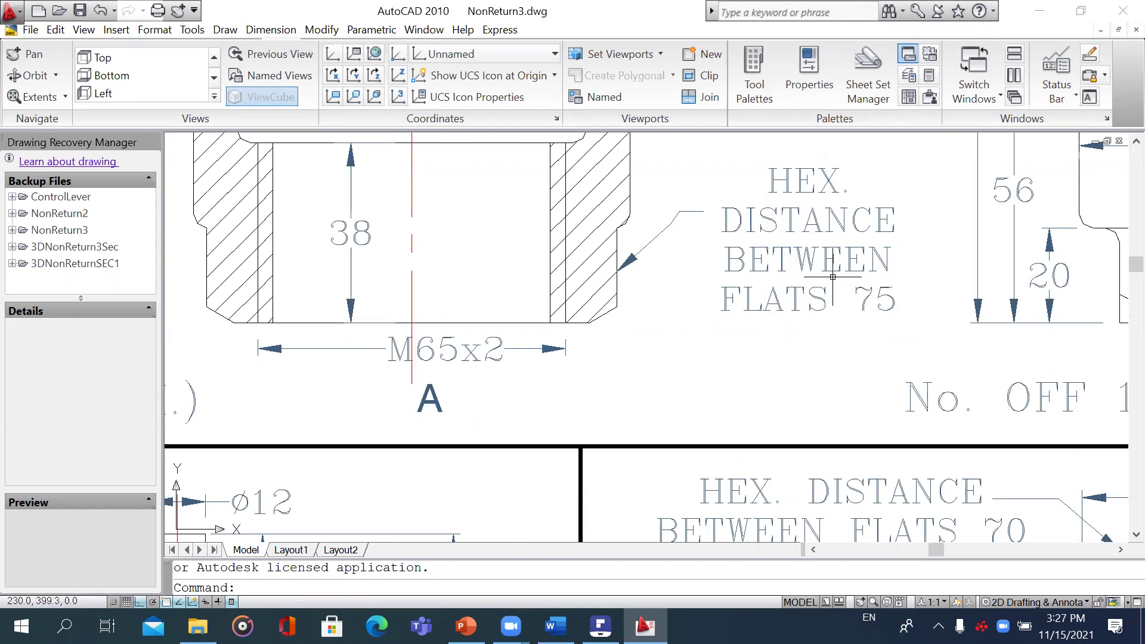
scroll(759, 301, "down", 2)
scroll(743, 279, "down", 2)
scroll(620, 358, "up", 2)
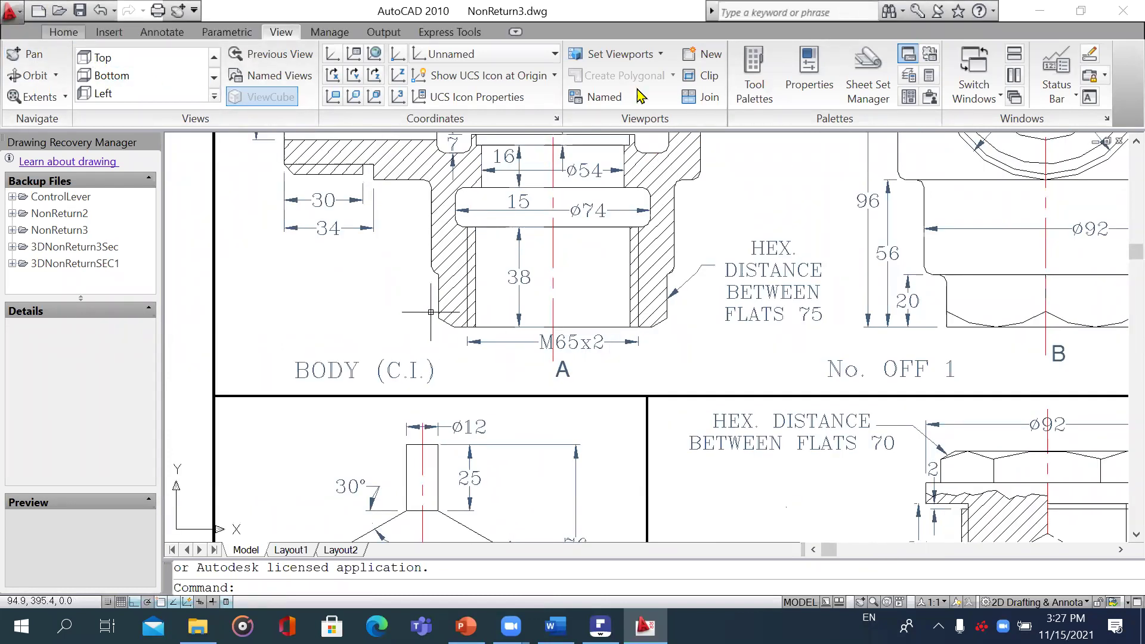
left_click(43, 37)
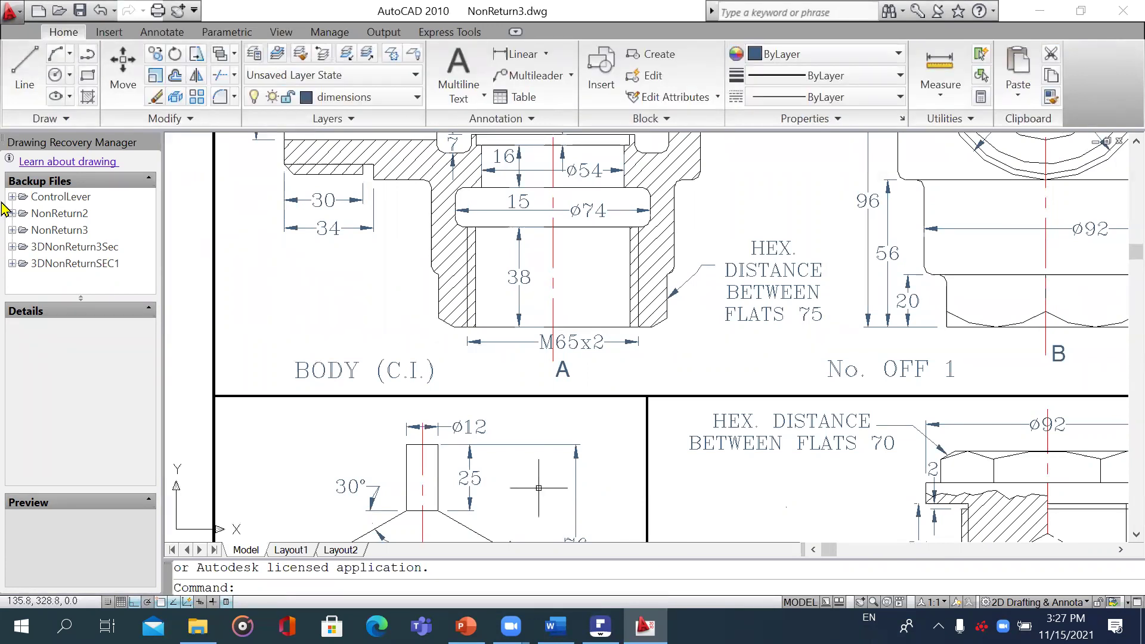
- Draw a circle of radius 75/2 centred at point A below the BODY section
left_click(69, 76)
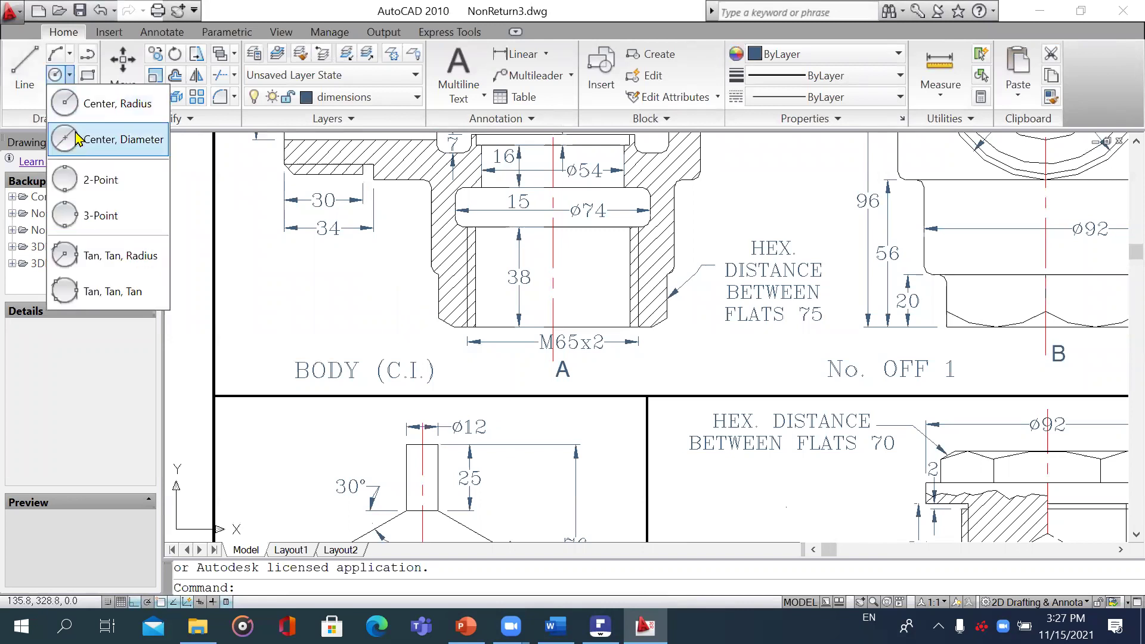
left_click(90, 103)
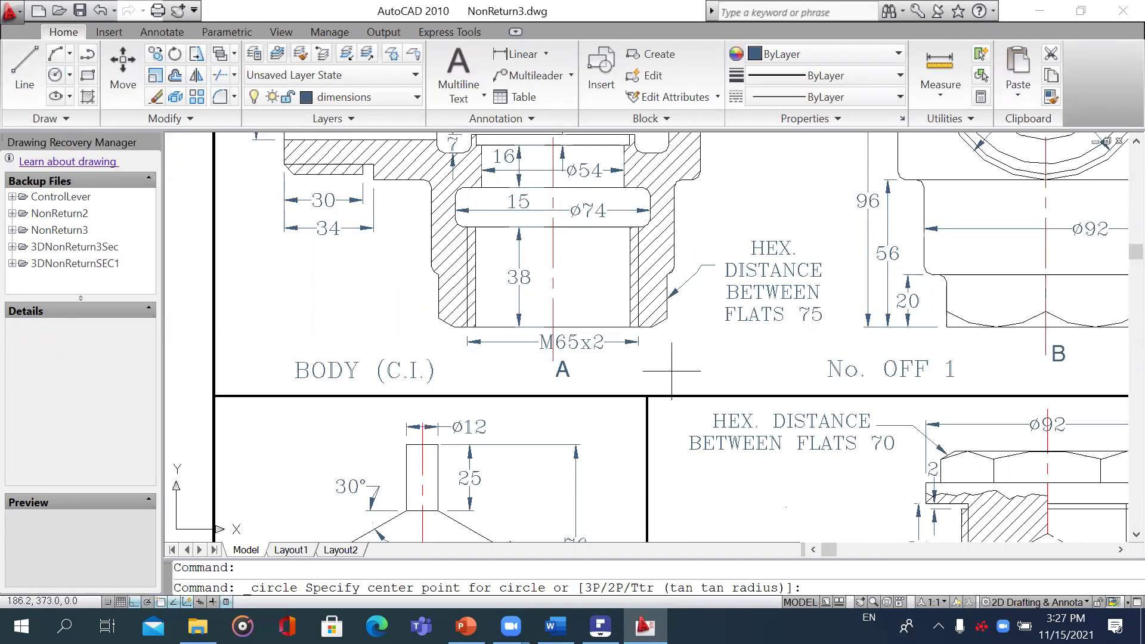
left_click(553, 361)
type("75/2")
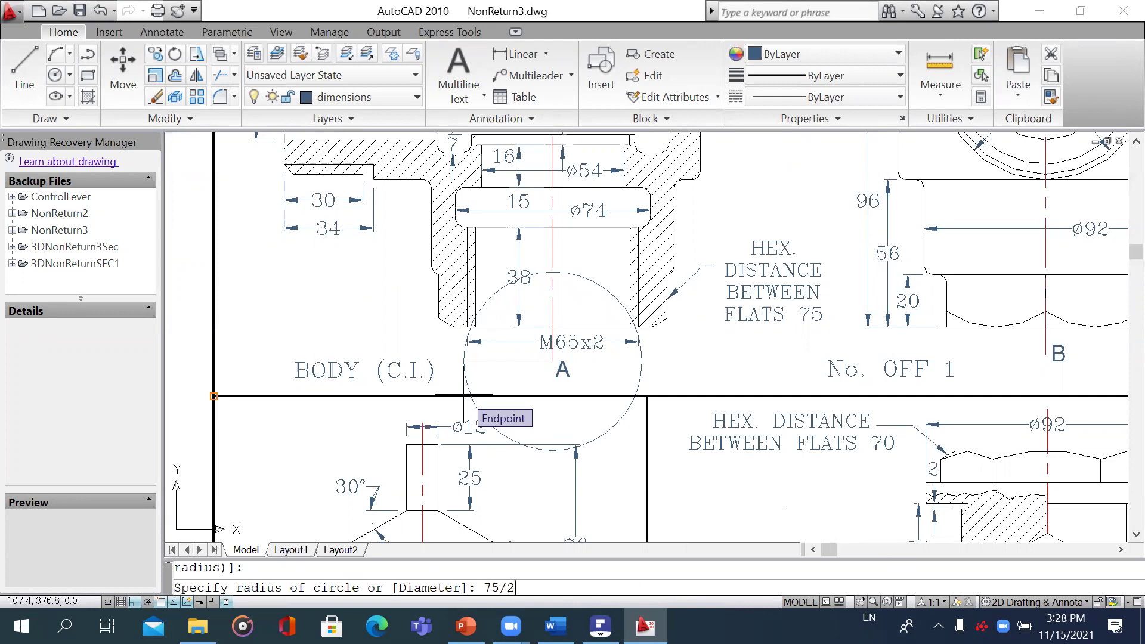
key("Return")
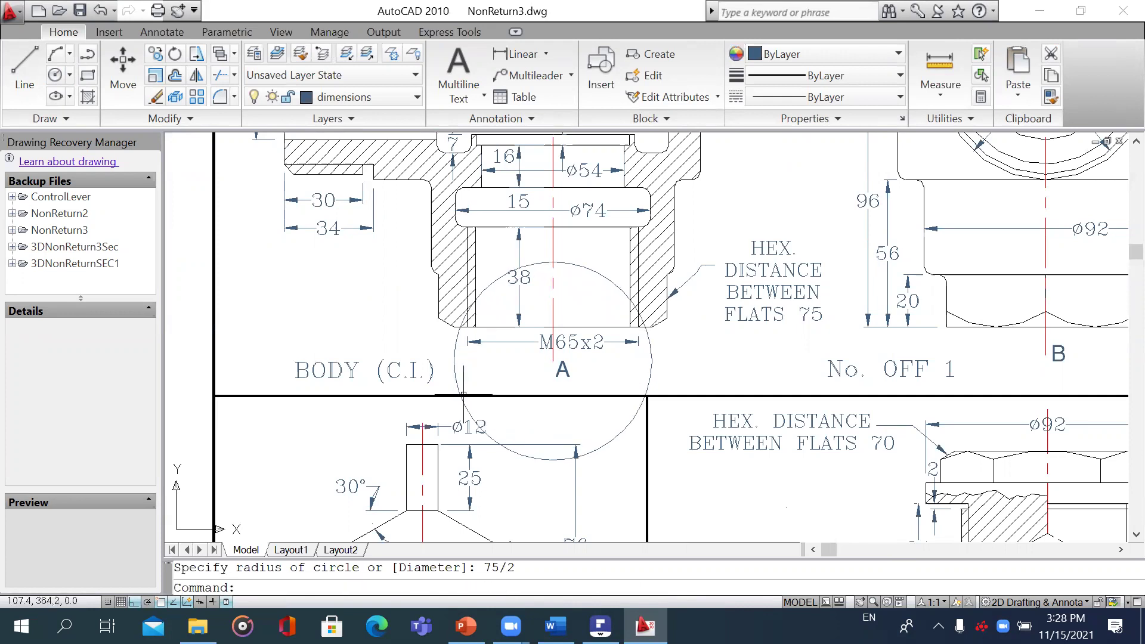
- Draw a six-sided polygon centred on point A, circumscribed and sized to the circle's top quadrant
left_click(88, 119)
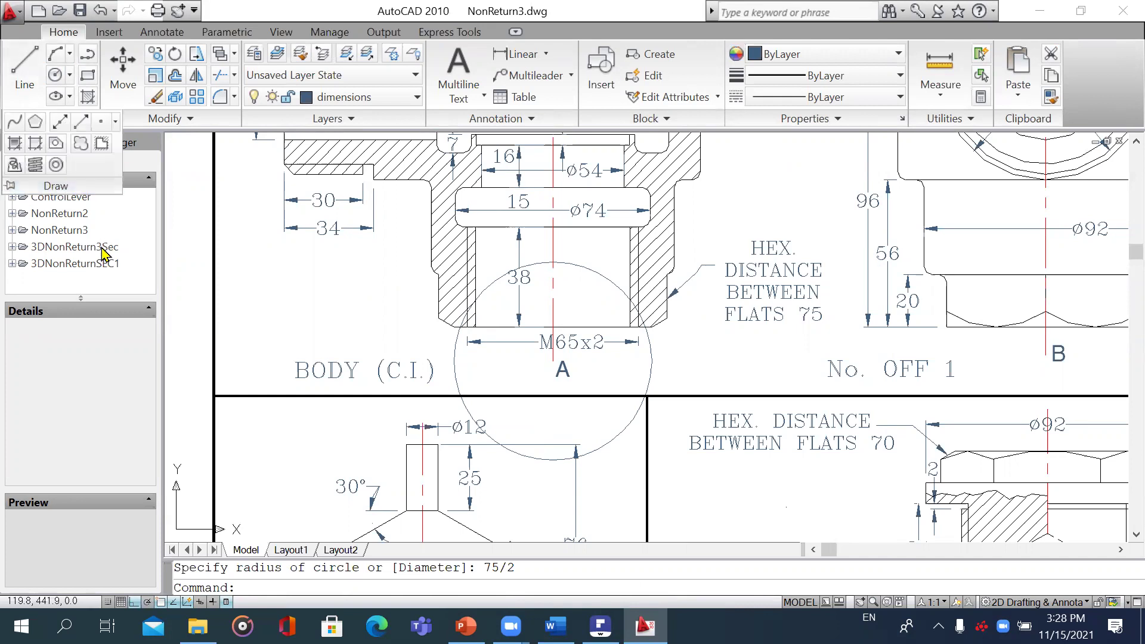
left_click(33, 123)
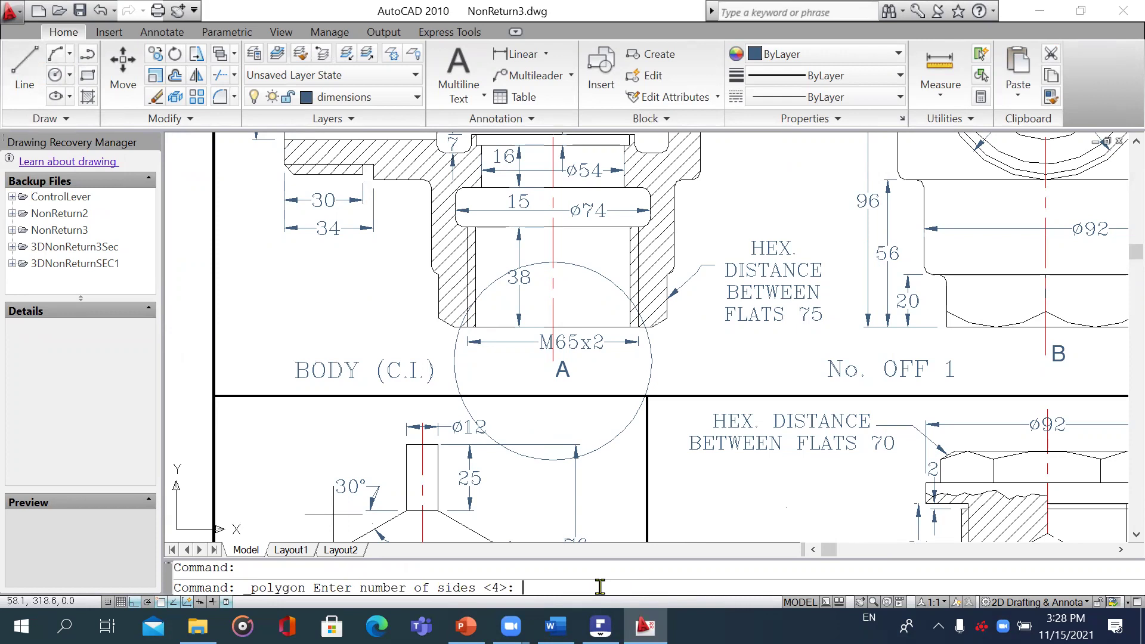
type("6")
key("Return")
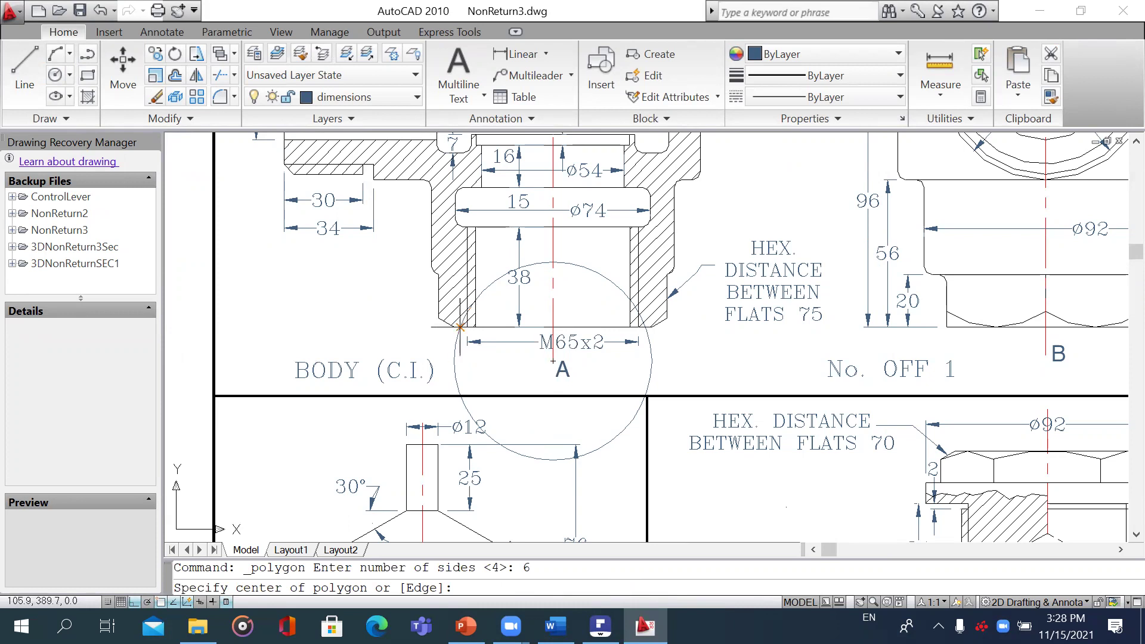
left_click(553, 361)
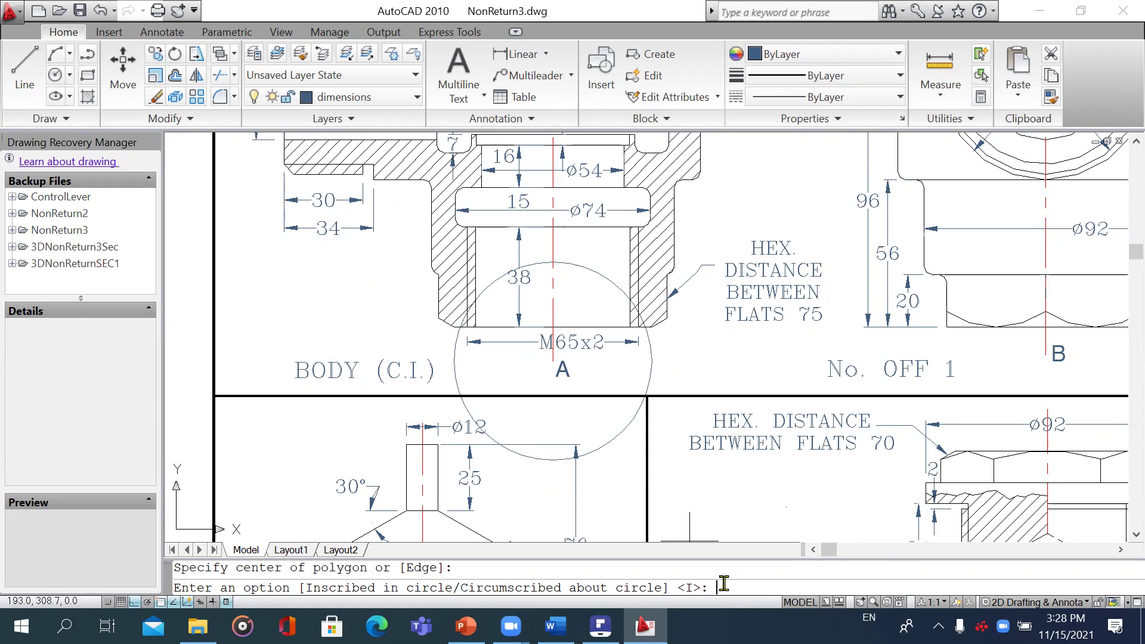
key("Return")
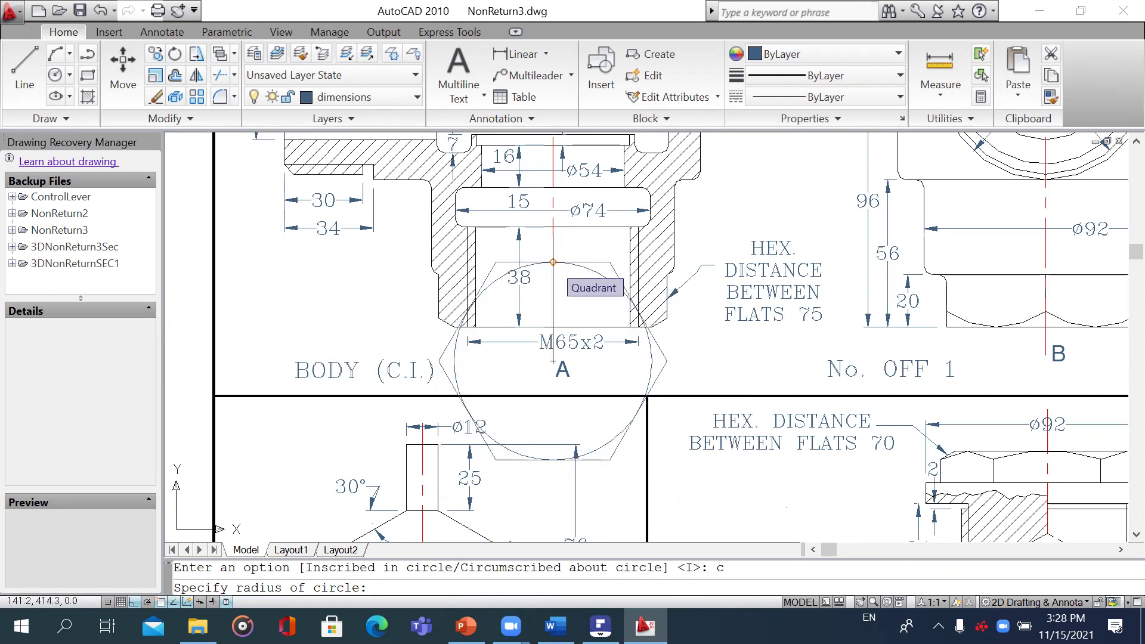
left_click(554, 262)
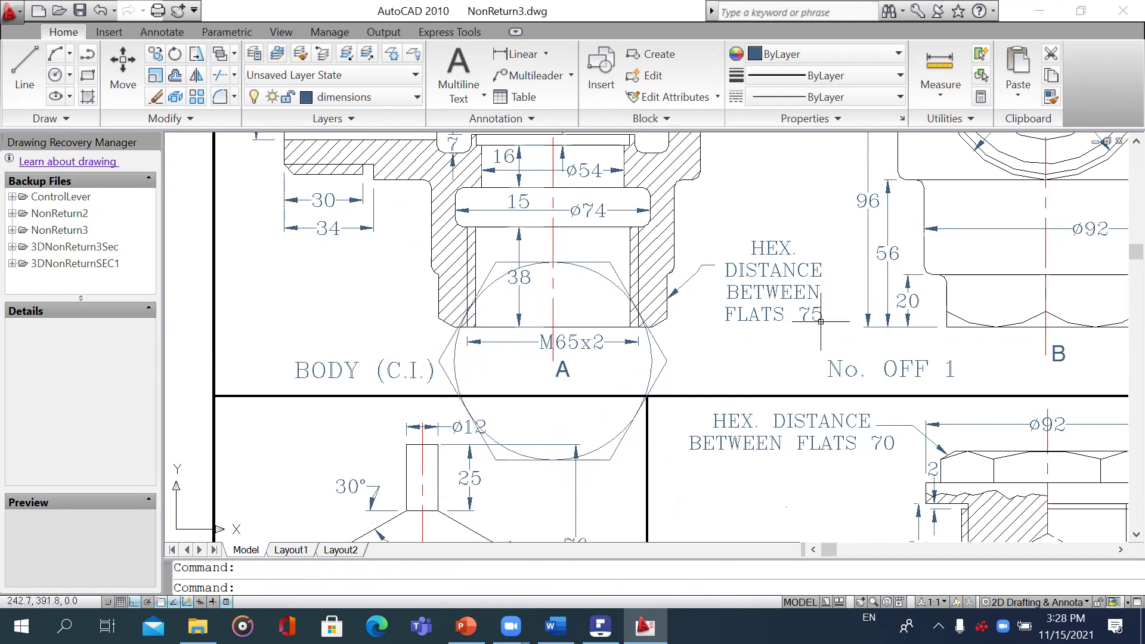
- Erase the short vertical line beside the VALVE's conical chamfer near the 45° note
scroll(939, 325, "down", 2)
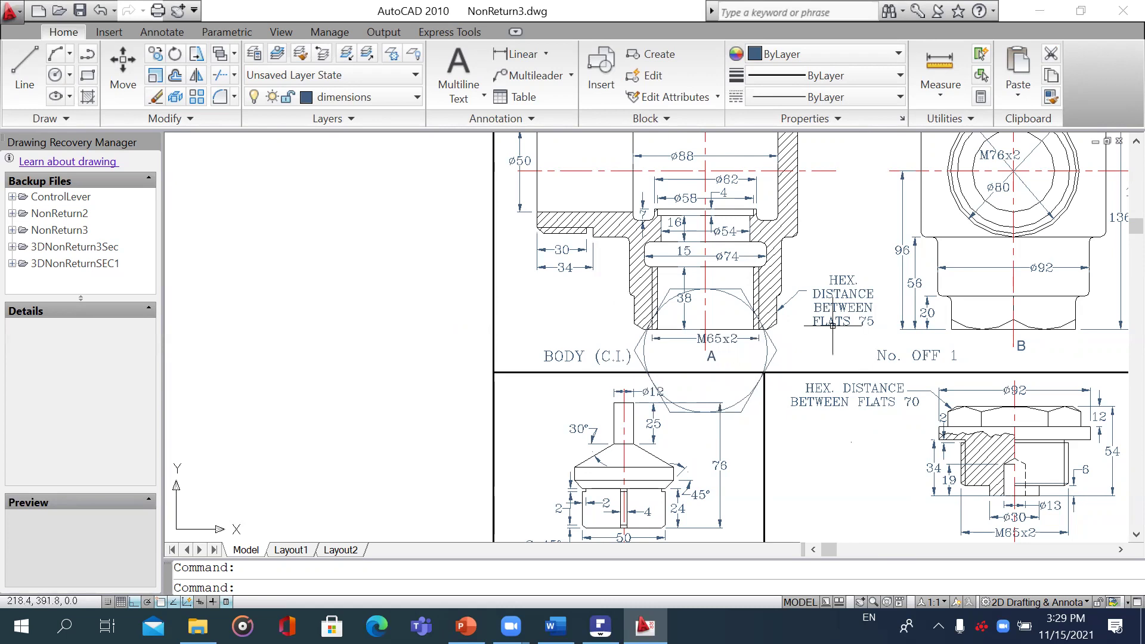
left_click_drag(668, 434, 579, 275)
scroll(580, 275, "up", 3)
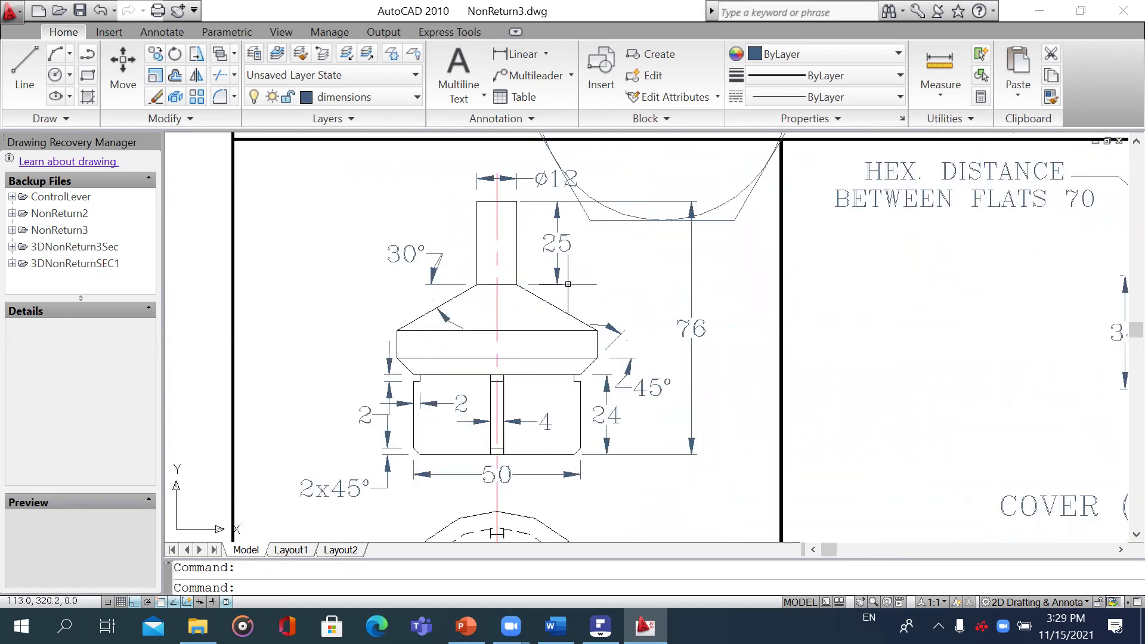
scroll(567, 284, "up", 2)
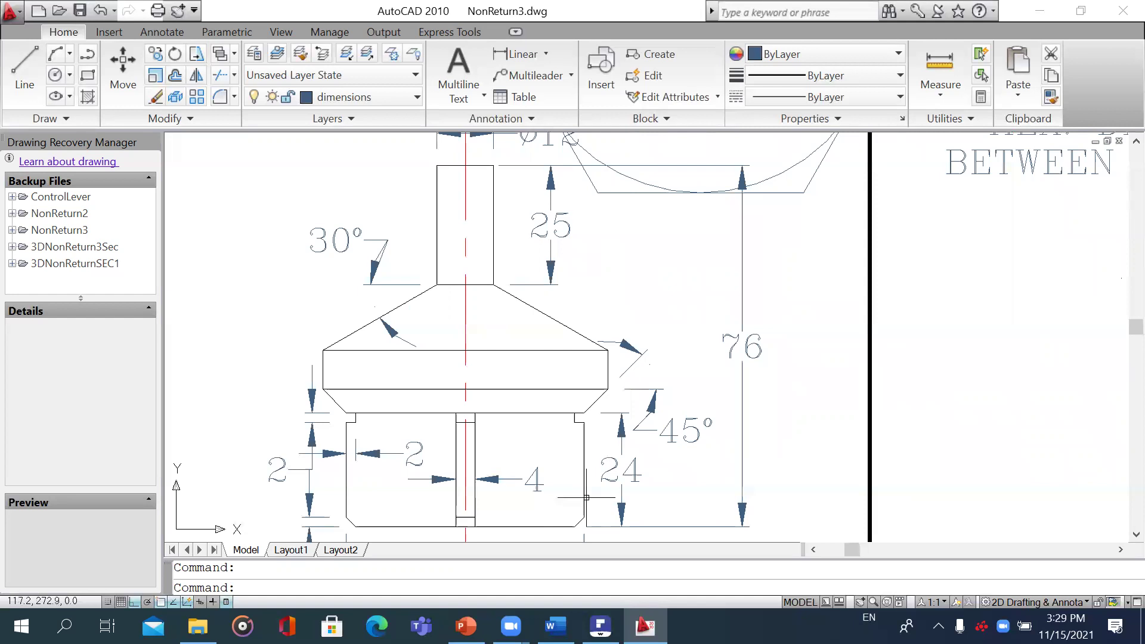
left_click(608, 370)
key("Delete")
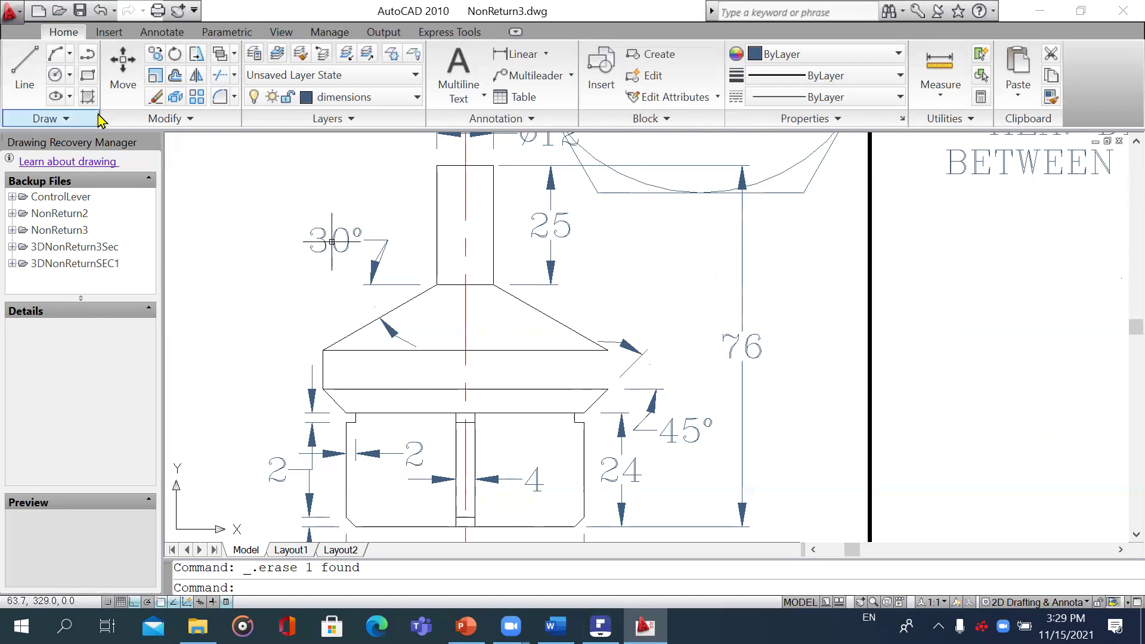
- Offset the VALVE's centre line by 30 to its right, viewing BODY and VALVE together
left_click(174, 74)
type("30")
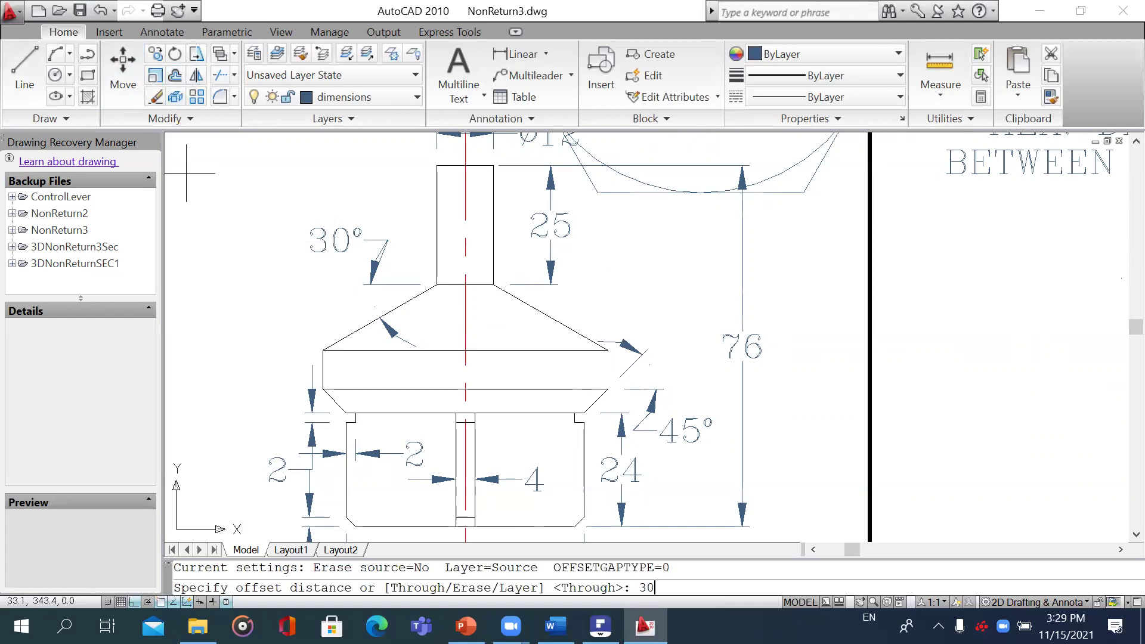
key("Return")
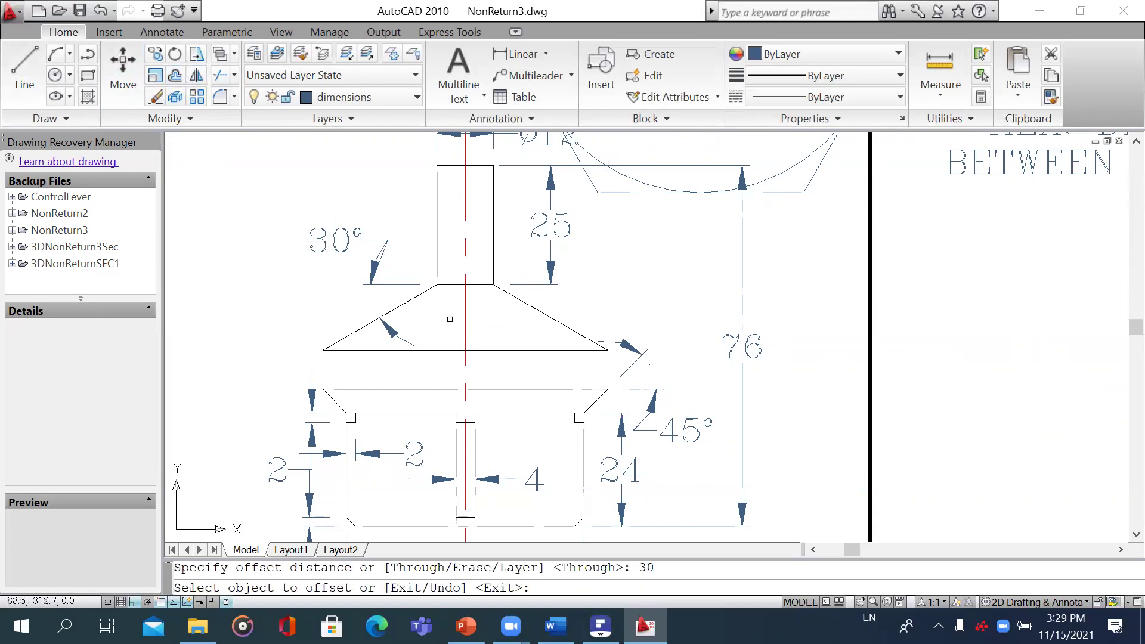
left_click(465, 321)
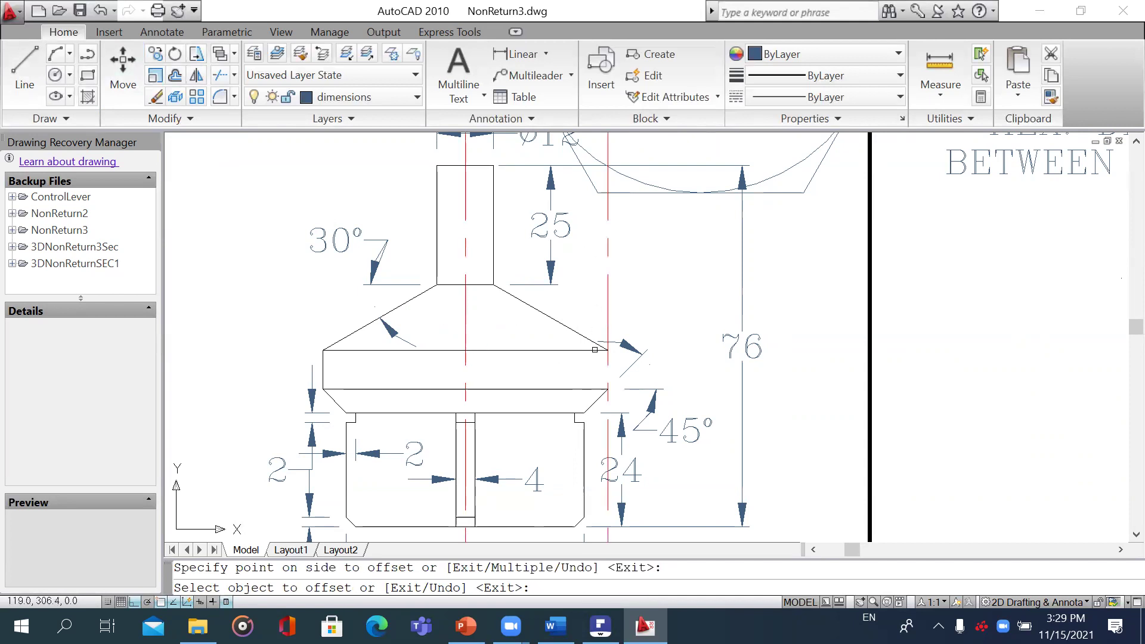
scroll(724, 323, "down", 2)
scroll(716, 334, "down", 2)
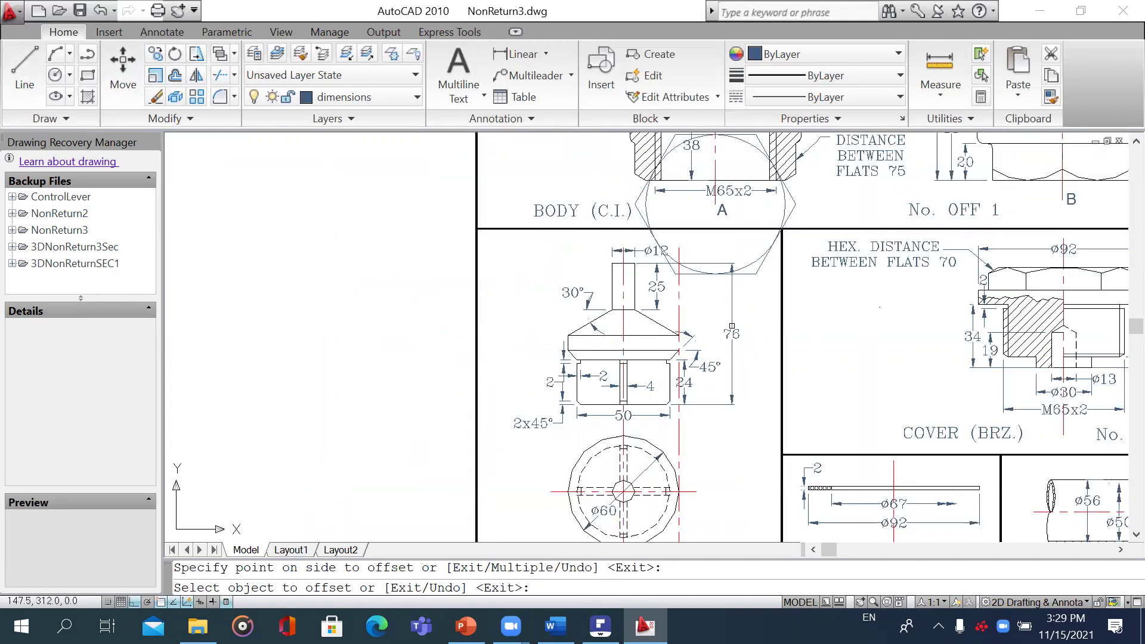
scroll(706, 349, "down", 1)
mouse_move(702, 356)
left_mouse_down()
mouse_move(590, 335)
mouse_move(518, 444)
left_mouse_up()
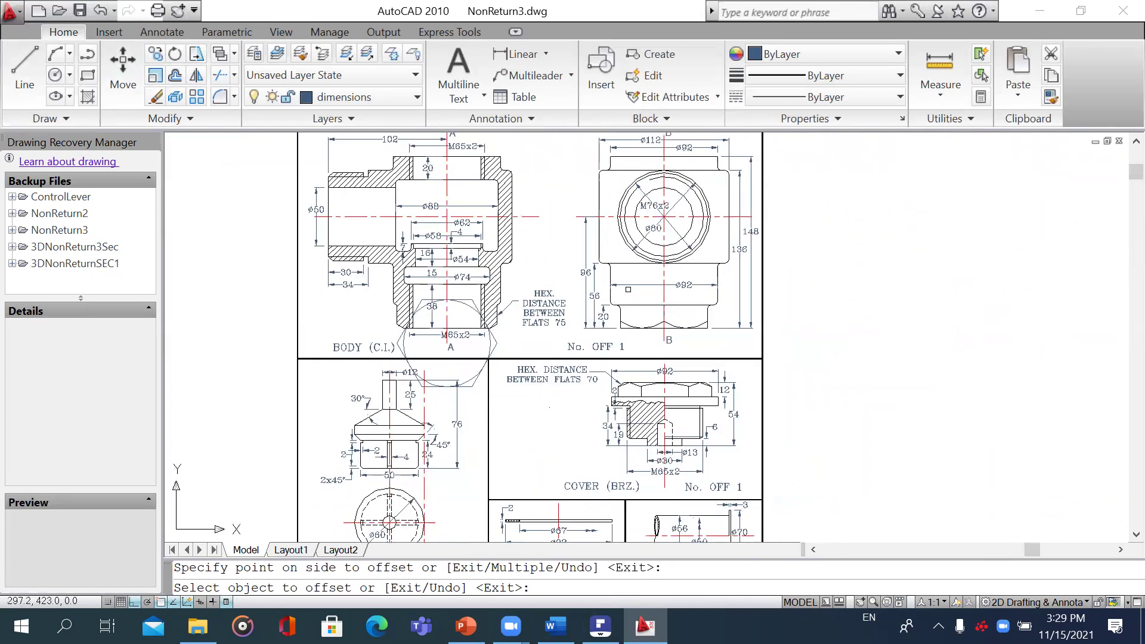
key("Escape")
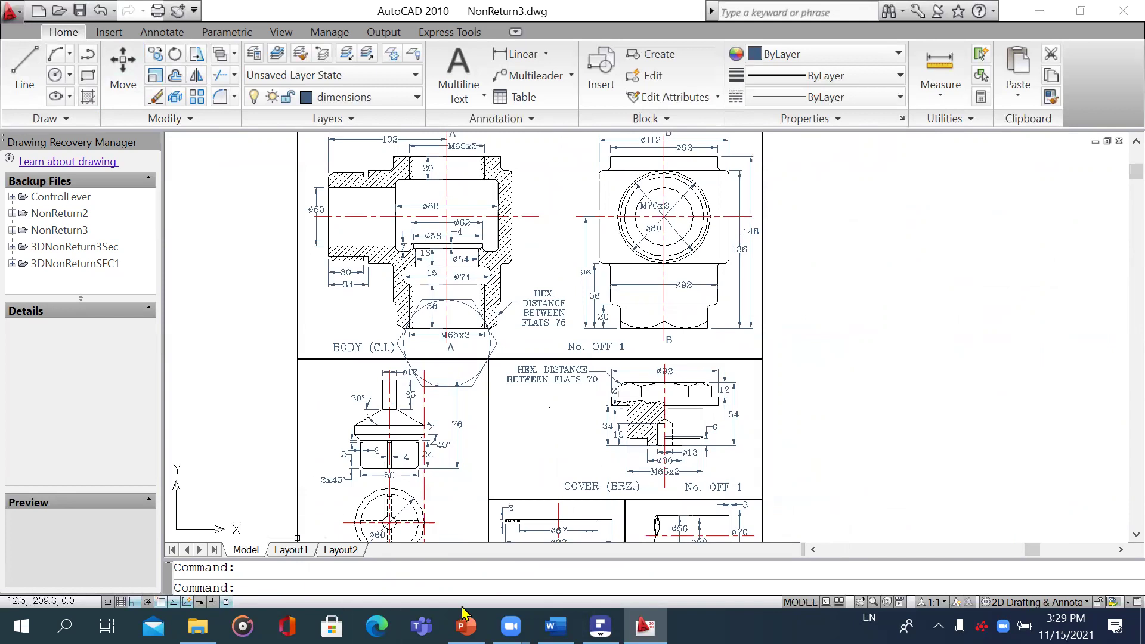
left_click(197, 626)
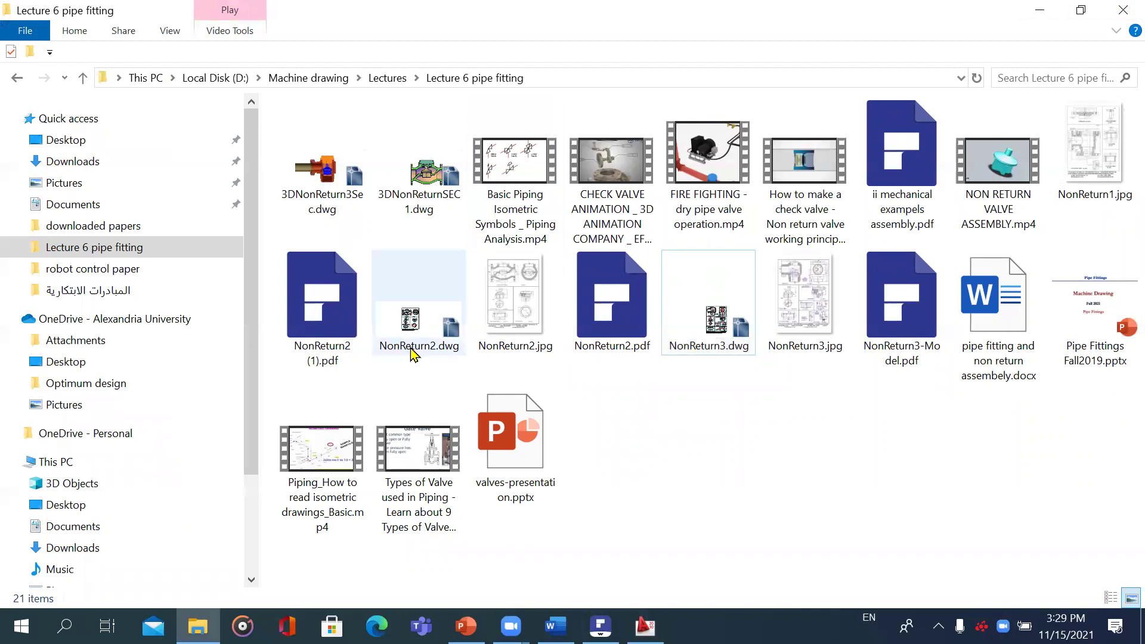
- Go up to Lectures, enter lecture 5 keys and open the MEC 146 Fall 2021 .xlsx file
left_click(82, 77)
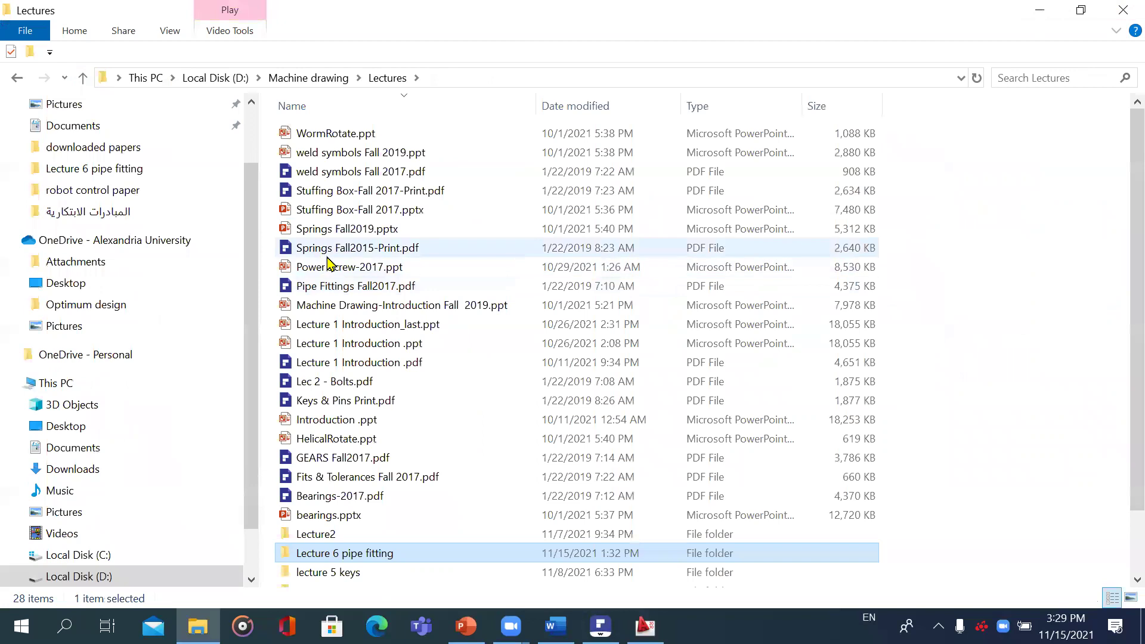
double_click(352, 573)
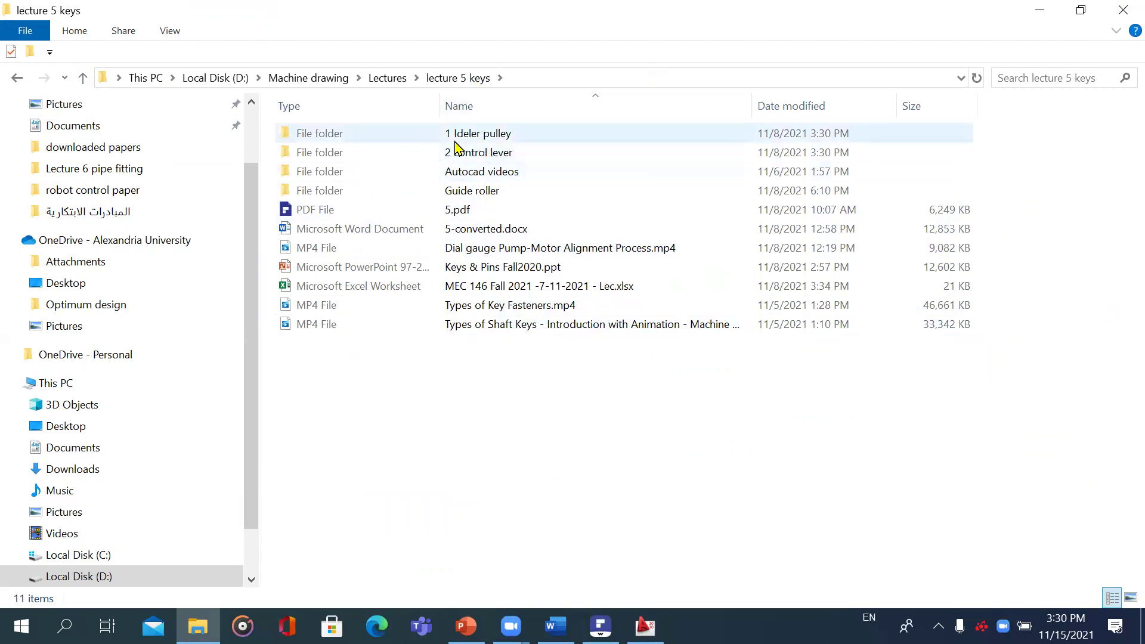
double_click(422, 287)
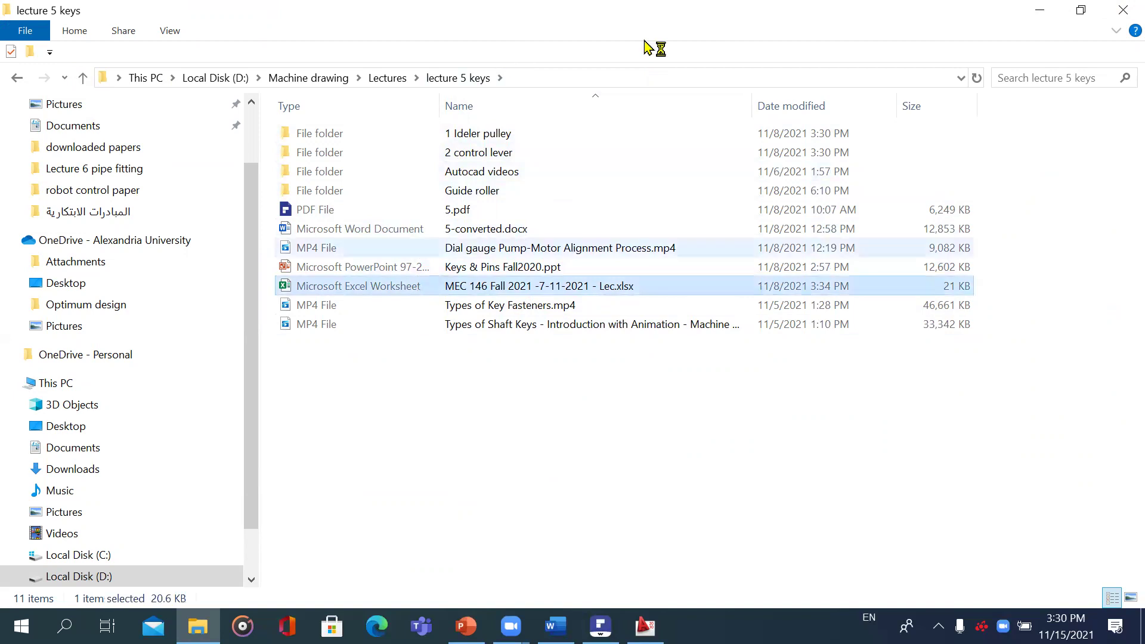